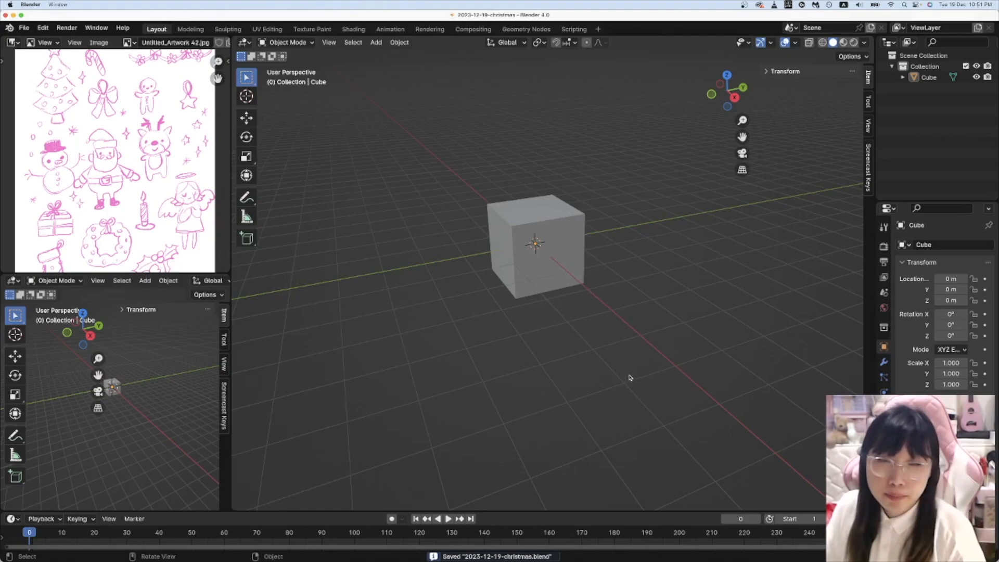
middle_drag(635, 369, 661, 354)
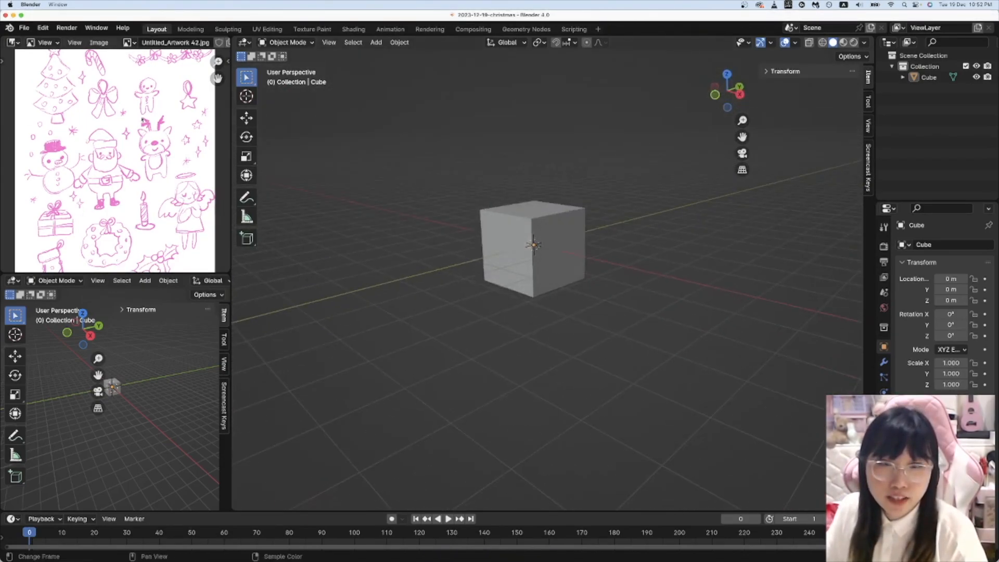
middle_drag(541, 367, 558, 370)
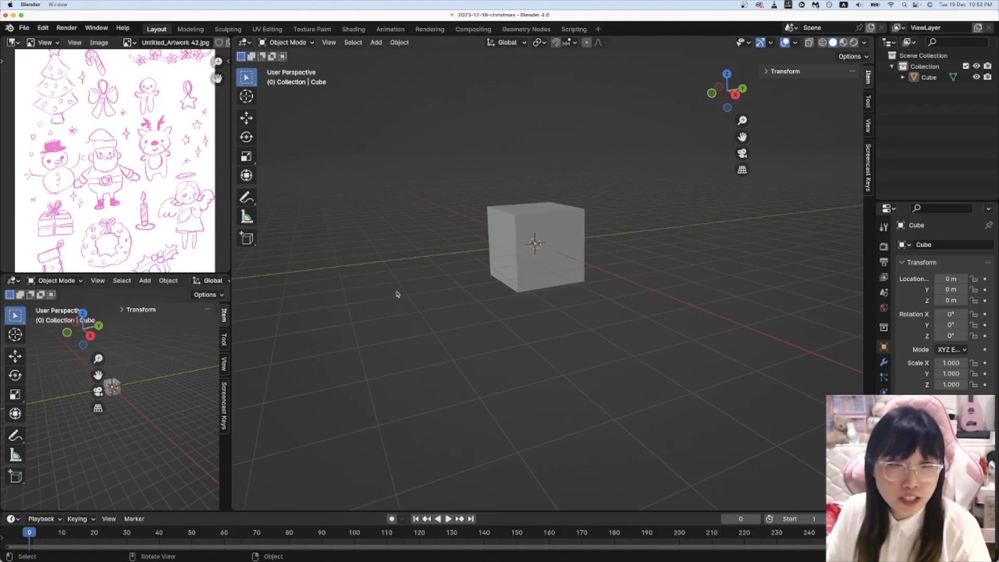
middle_drag(671, 291, 659, 307)
middle_drag(525, 260, 530, 266)
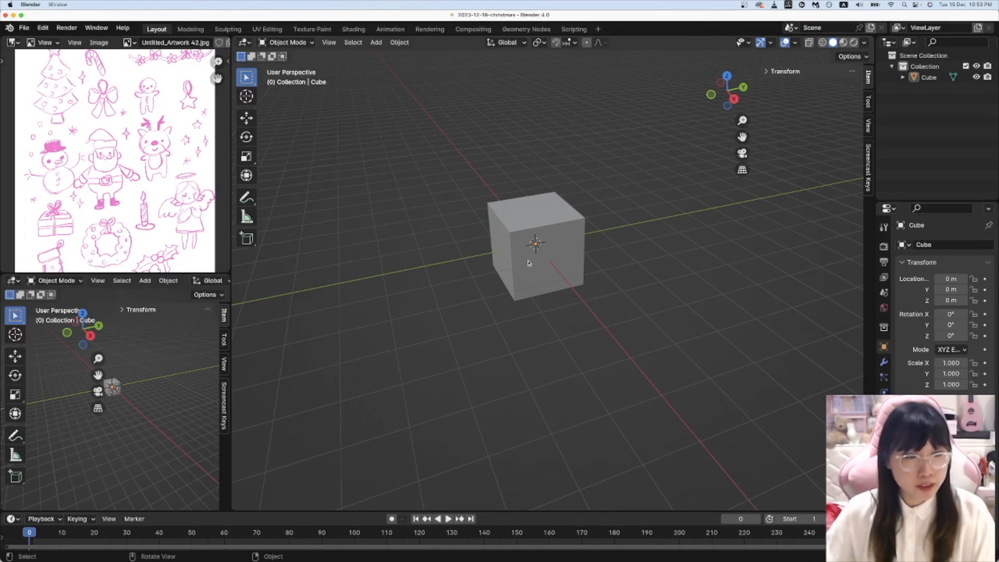
Step: Raise the cube straight up along Z to about 1.76 m
middle_drag(654, 244, 571, 266)
click(570, 265)
key(g)
key(z)
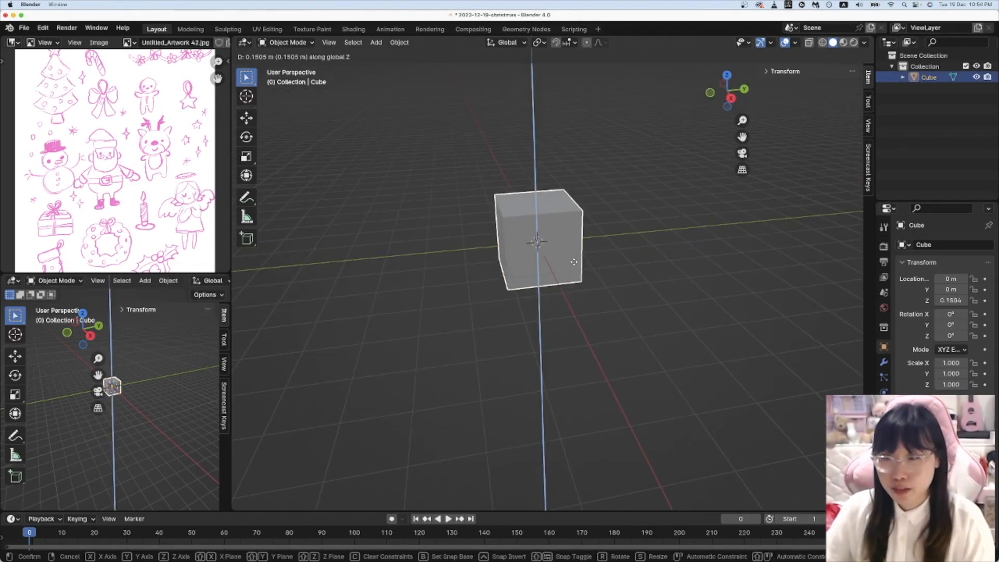
click(619, 235)
Step: Add a level 2 subdivision surface to the cube and enlarge it uniformly to a scale of about 1.71
middle_drag(604, 232, 541, 342)
key(ctrl+2)
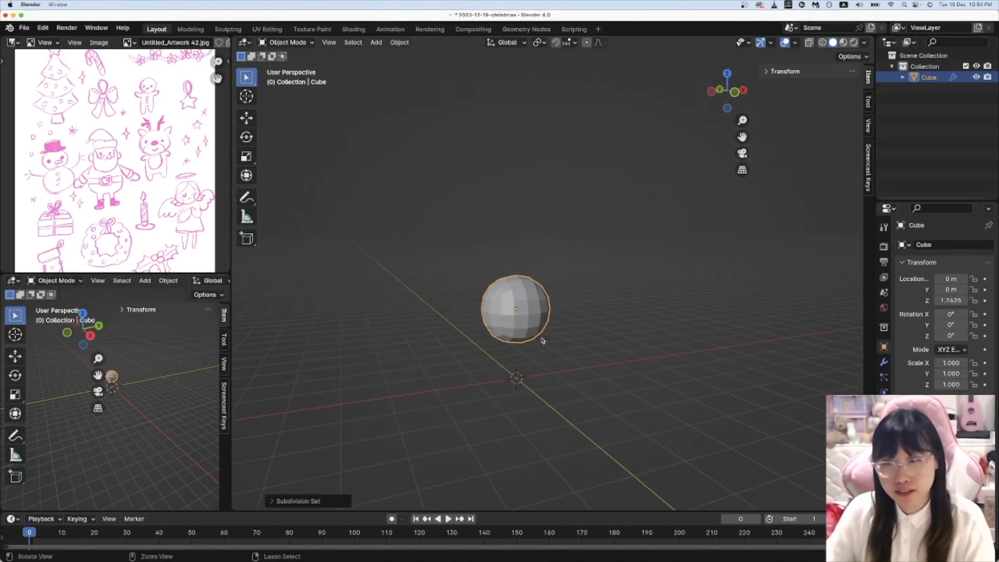
key(s)
click(595, 339)
Step: Duplicate the rounded cube and place the copy directly above the original along Z
key(shift+d)
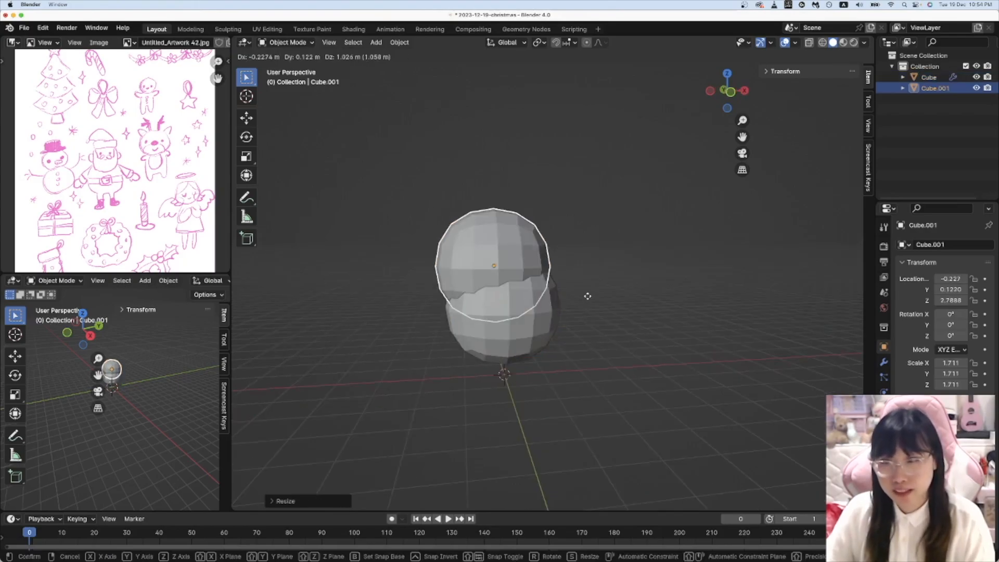
key(z)
click(580, 216)
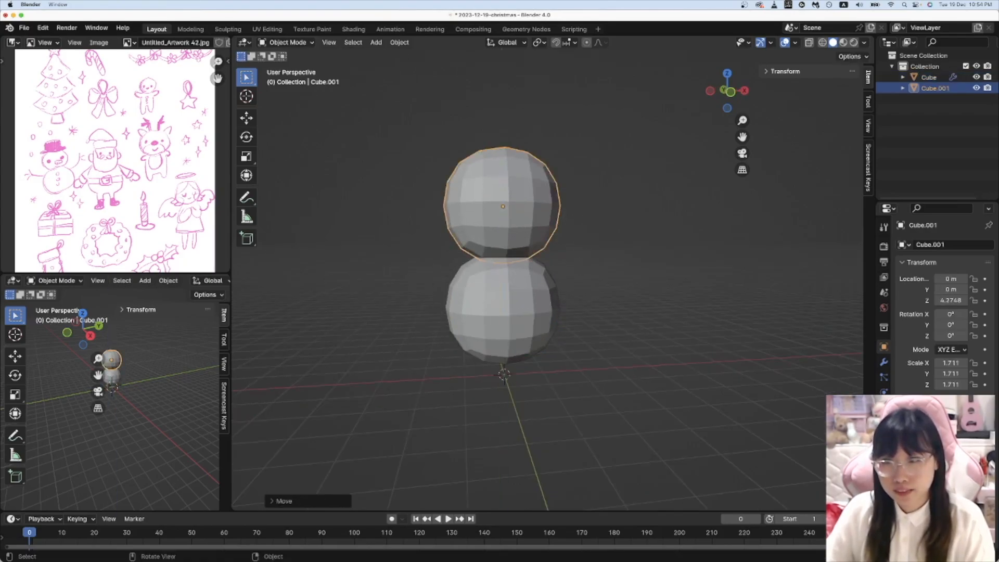
Step: Scale the upper sphere so it is somewhat larger than the lower one, forming a head over a body
key(s)
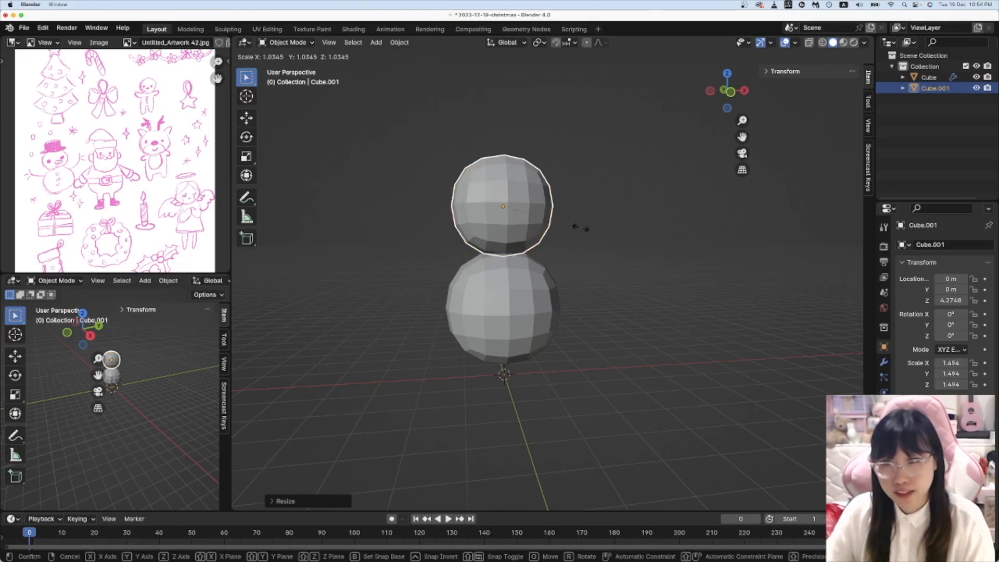
click(618, 234)
key(s)
click(626, 248)
click(627, 300)
middle_drag(627, 301, 647, 298)
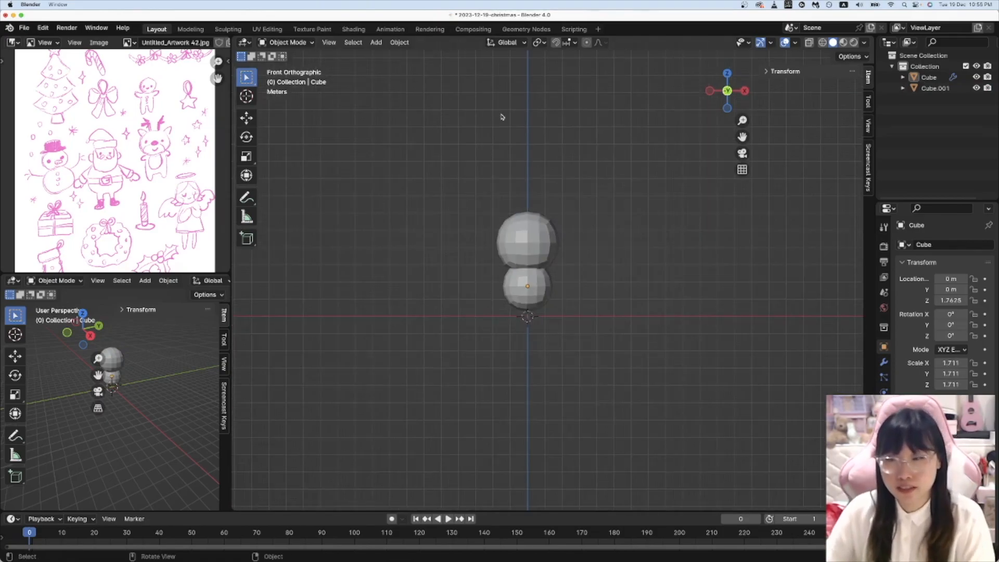
Step: Duplicate the two-sphere figure and move the copy along X to about -10.67 m
drag(474, 192, 576, 372)
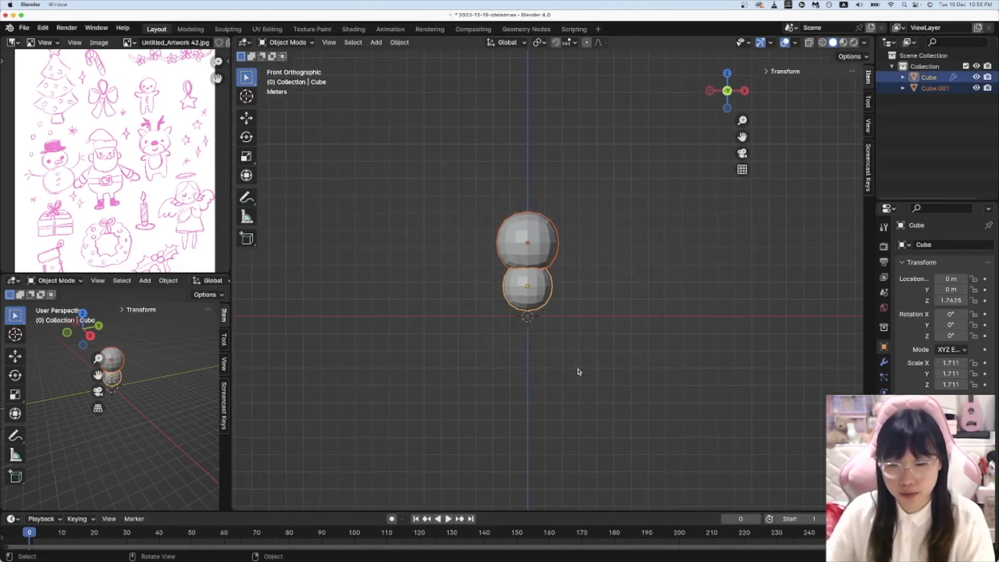
key(shift+d)
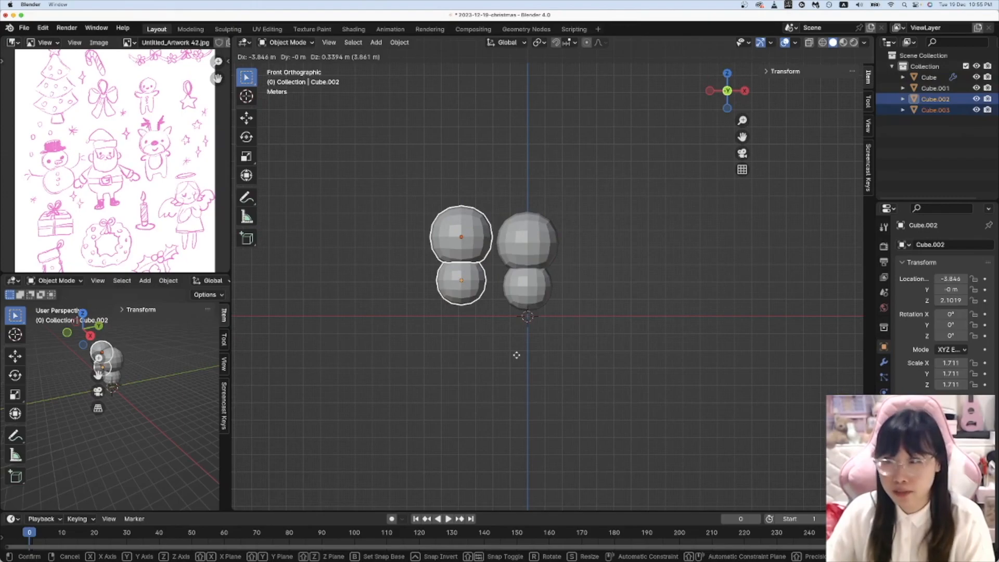
key(x)
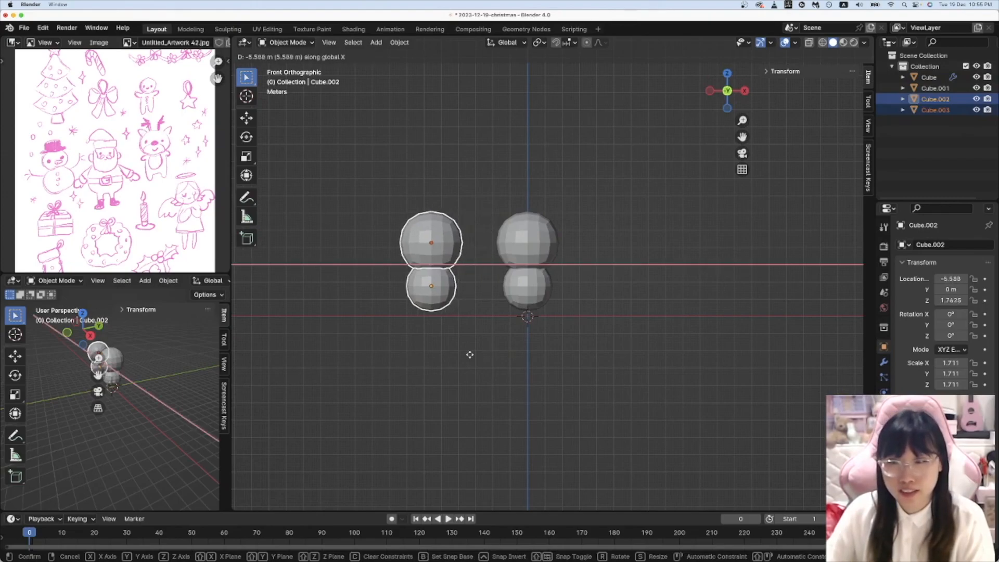
click(400, 356)
Step: Duplicate the original figure again and place the copy along X midway between the two existing figures
drag(498, 160, 576, 386)
key(shift+d)
right_click(575, 387)
key(g)
key(z)
key(x)
click(486, 389)
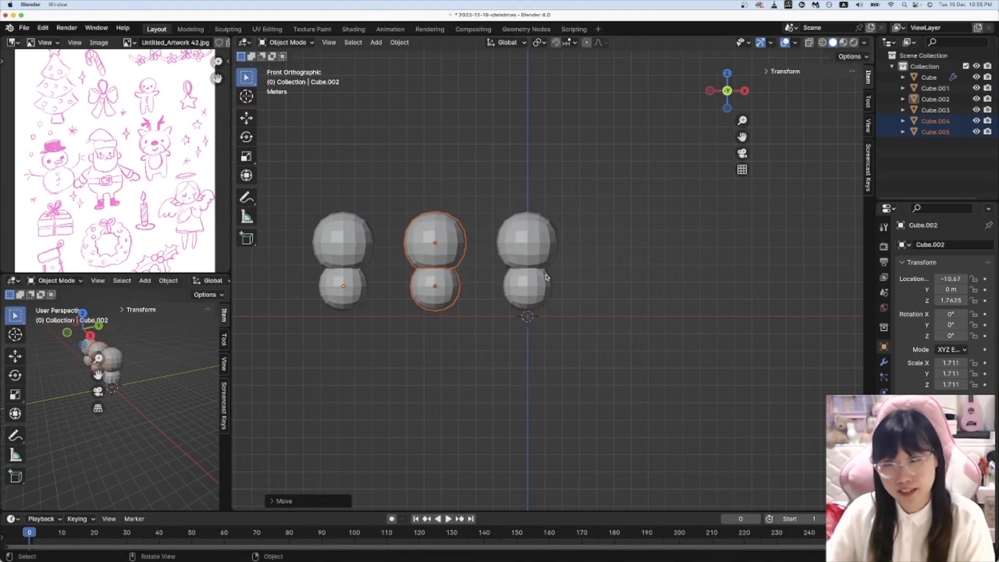
Step: Duplicate the original figure once more along X to make a fourth, and shift the row to centre it around the origin
drag(485, 183, 553, 315)
key(shift+d)
right_click(598, 298)
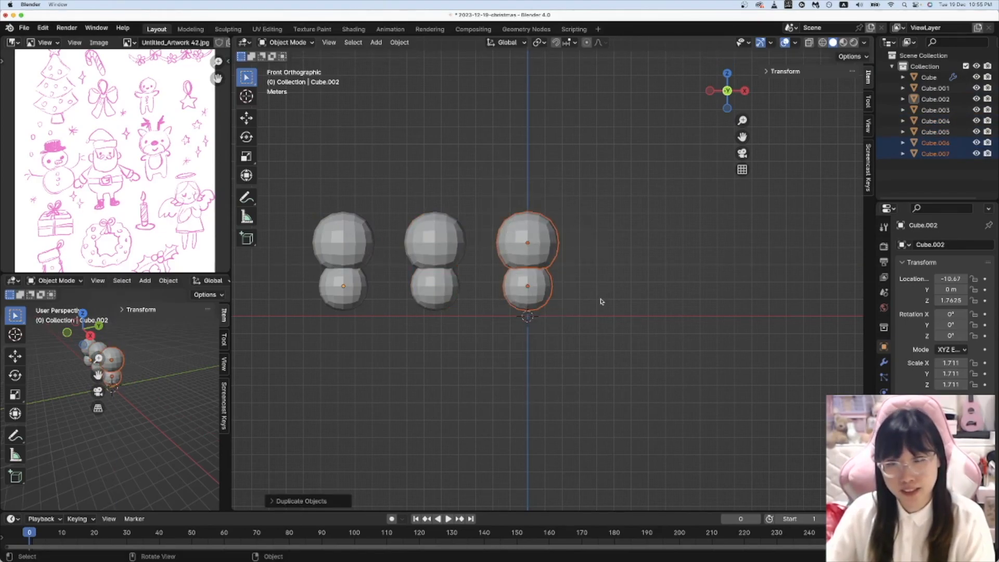
key(a)
key(g)
key(x)
click(709, 289)
click(628, 359)
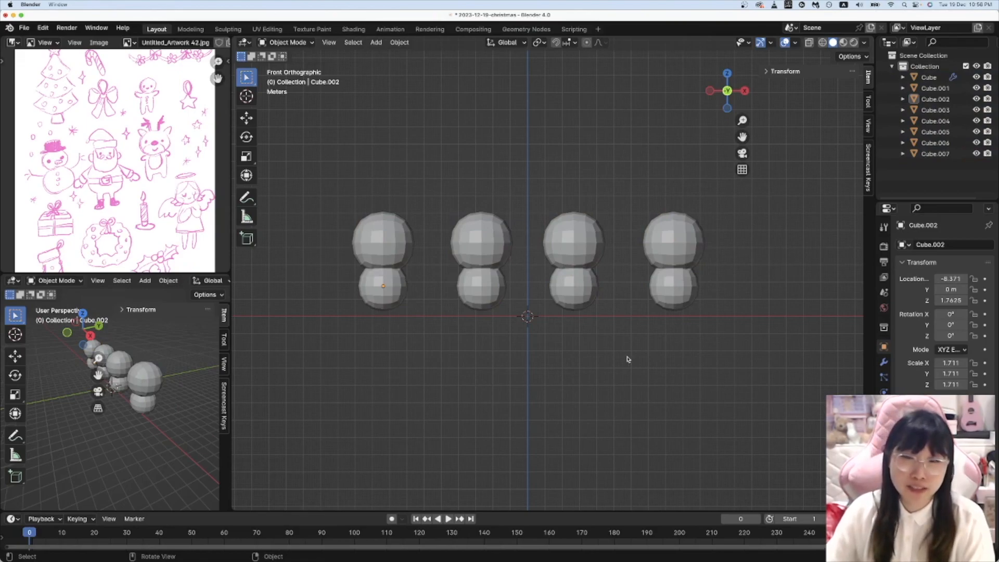
Step: Spread the left pair and the right pair of figures outward along X, away from the origin
drag(344, 199, 518, 370)
key(g)
key(x)
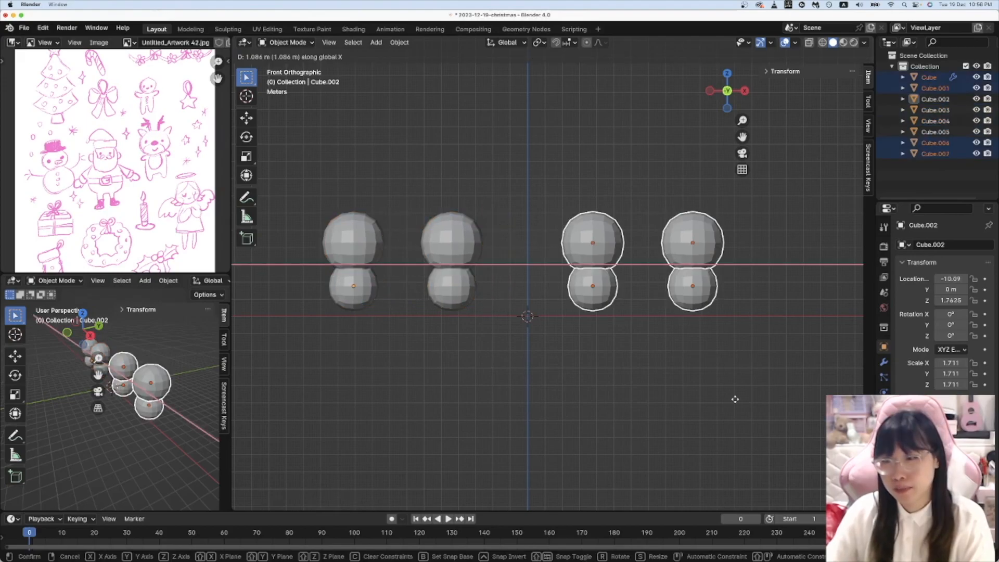
click(729, 405)
Step: Move the leftmost figure along X to about -11.29 m and the rightmost figure further outward to widen the row's spacing
click(715, 406)
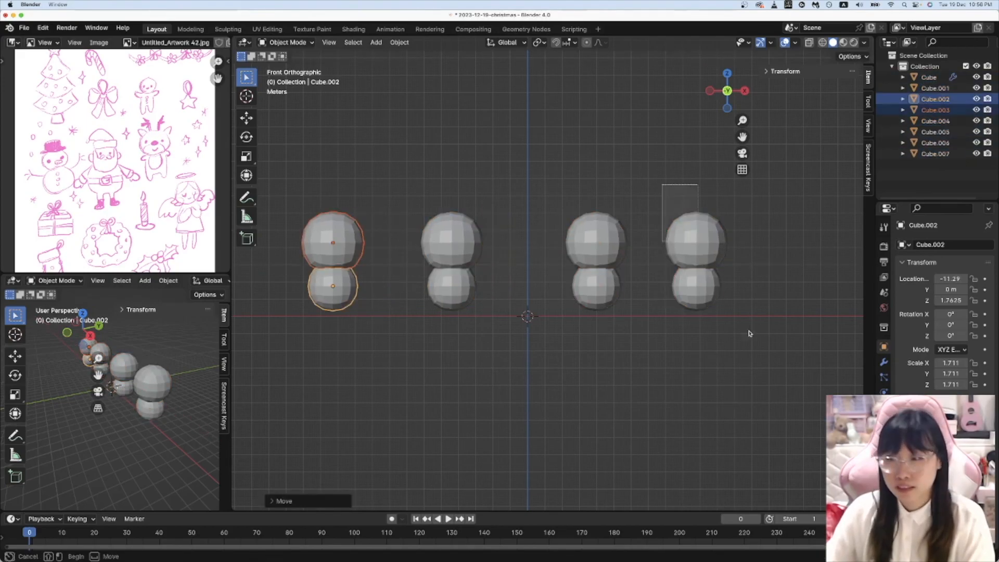
drag(749, 333, 778, 401)
key(g)
key(x)
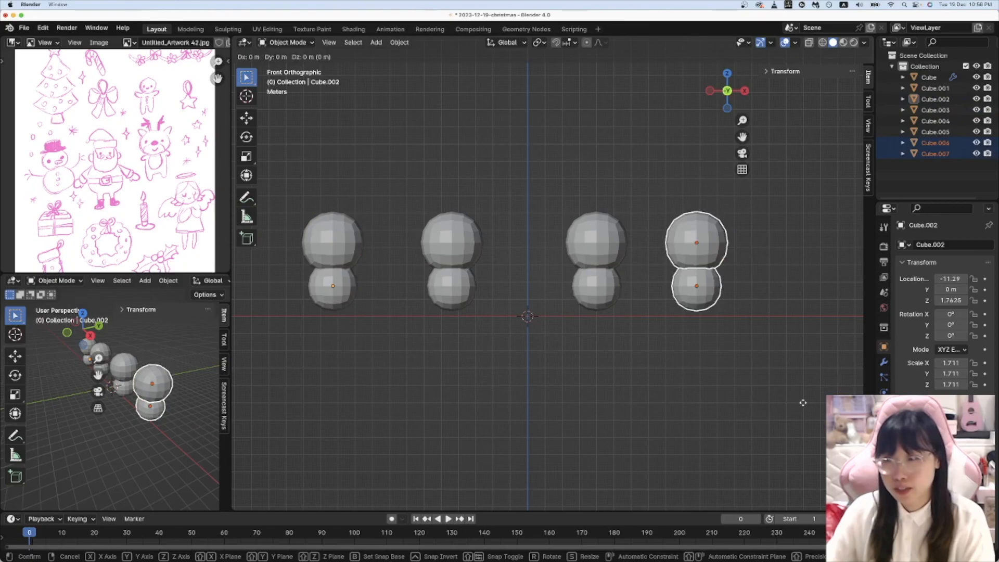
click(803, 405)
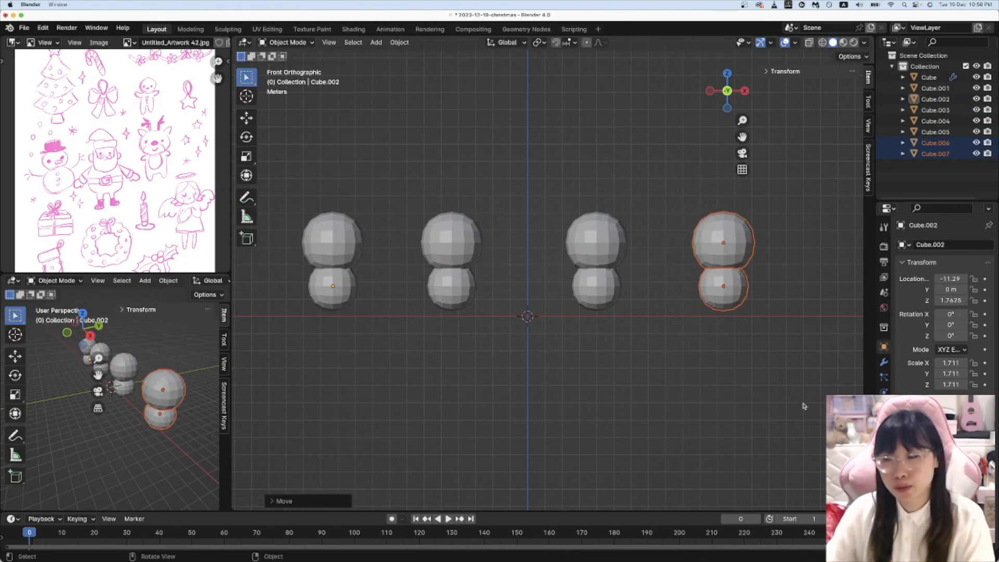
click(787, 403)
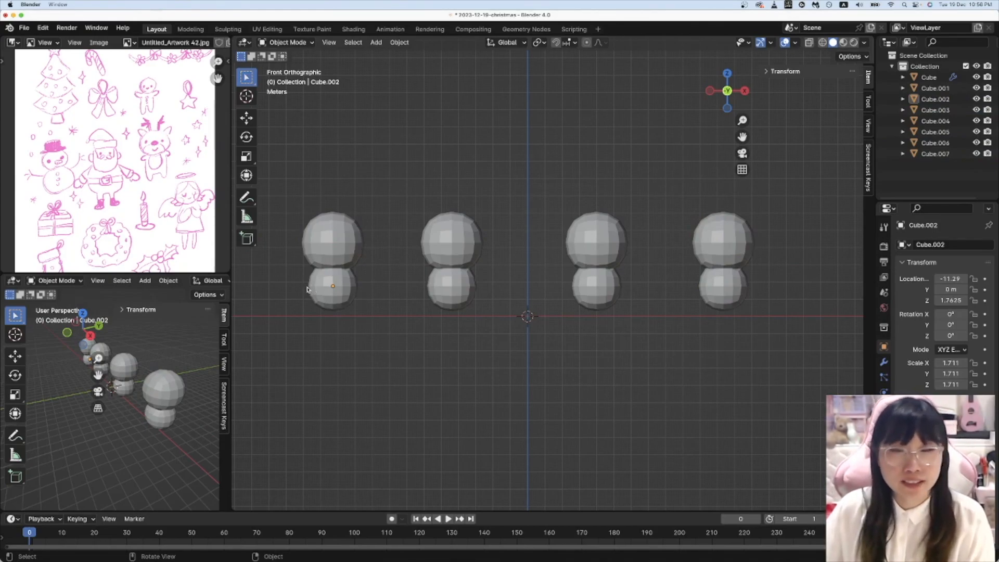
Step: Enlarge the leftmost figure's lower sphere to a scale of about 2.45 and raise it onto the ground line
scroll(357, 294, up, 4)
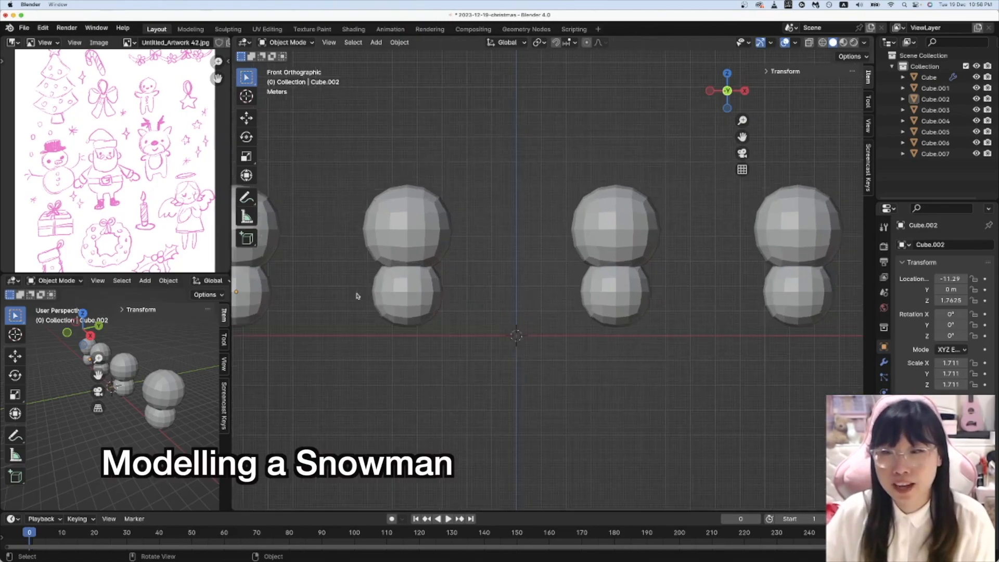
shift+middle_drag(513, 281, 741, 285)
click(514, 321)
key(s)
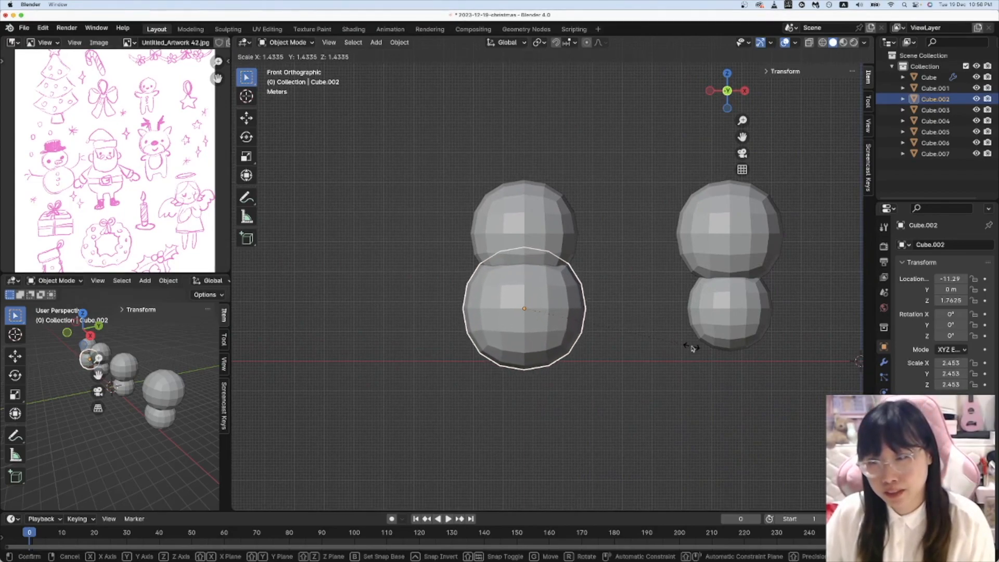
click(692, 348)
Step: Raise the leftmost figure's upper sphere to about Z 5.05 m and set its scale to about 2.11 as the snowman's head
click(547, 219)
key(g)
key(z)
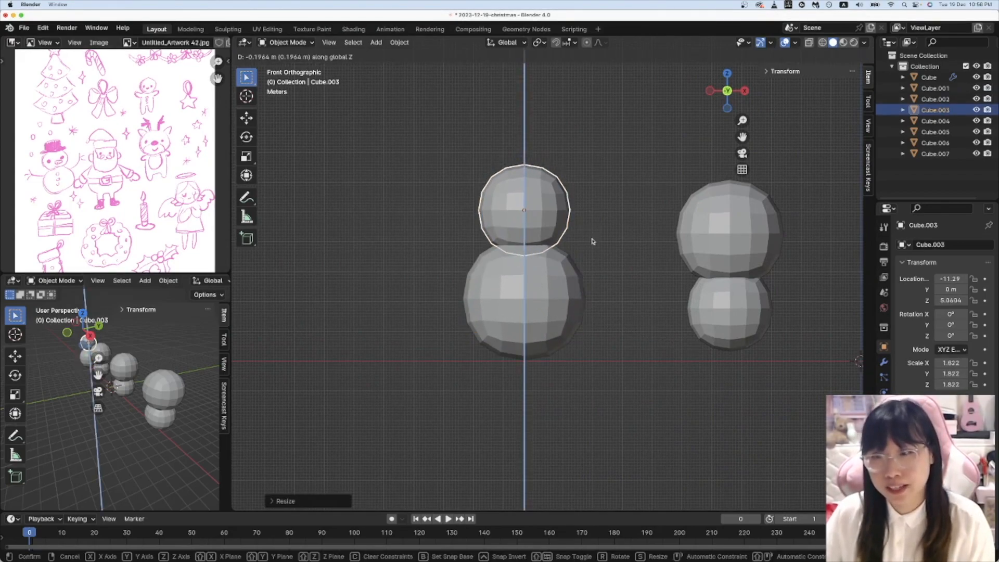
click(593, 242)
key(s)
click(616, 244)
key(s)
click(613, 244)
key(s)
click(615, 242)
Step: Shade the snowman's two spheres smooth and save the file
right_click(567, 238)
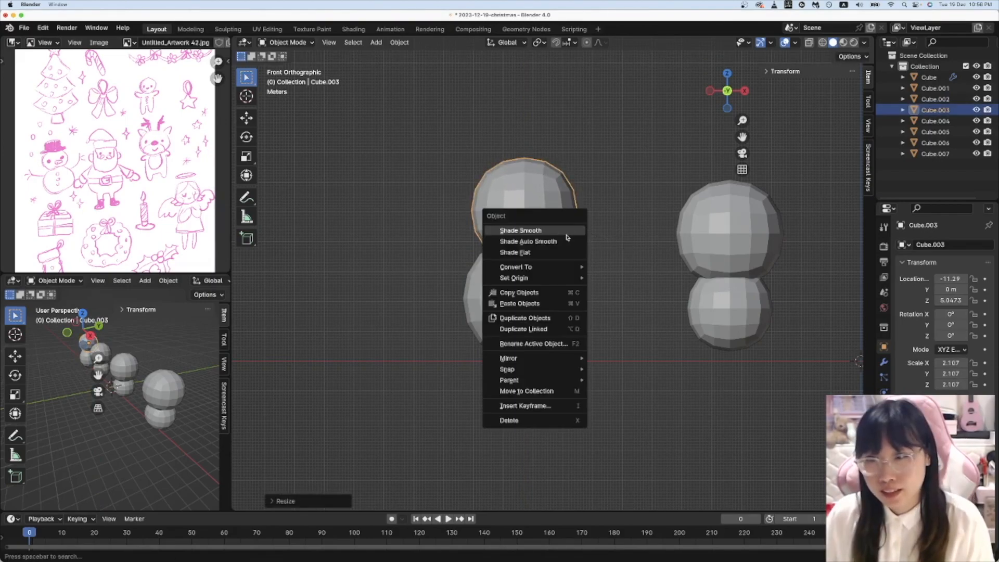
click(569, 231)
key(super+s)
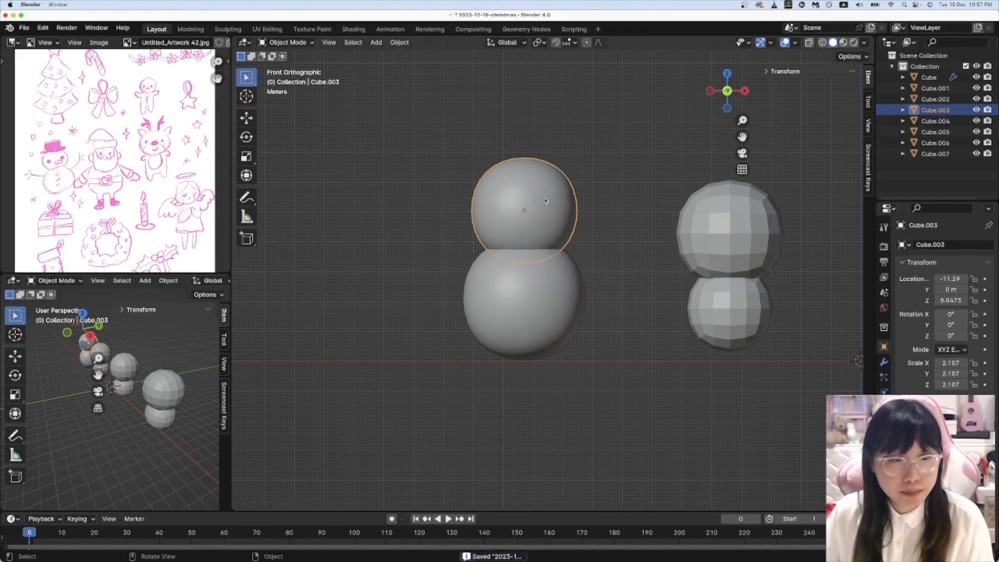
right_click(545, 201)
mouse_move(546, 235)
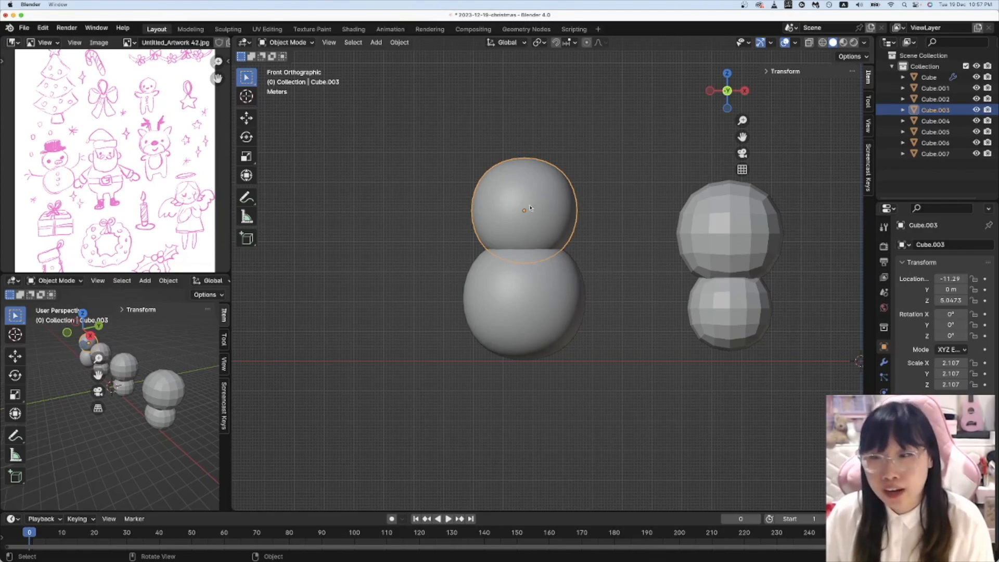
Step: Add a cylinder at the snowman's head, widen it to a scale of about 2.14, and flatten it along Z into a disc
key(shift+a)
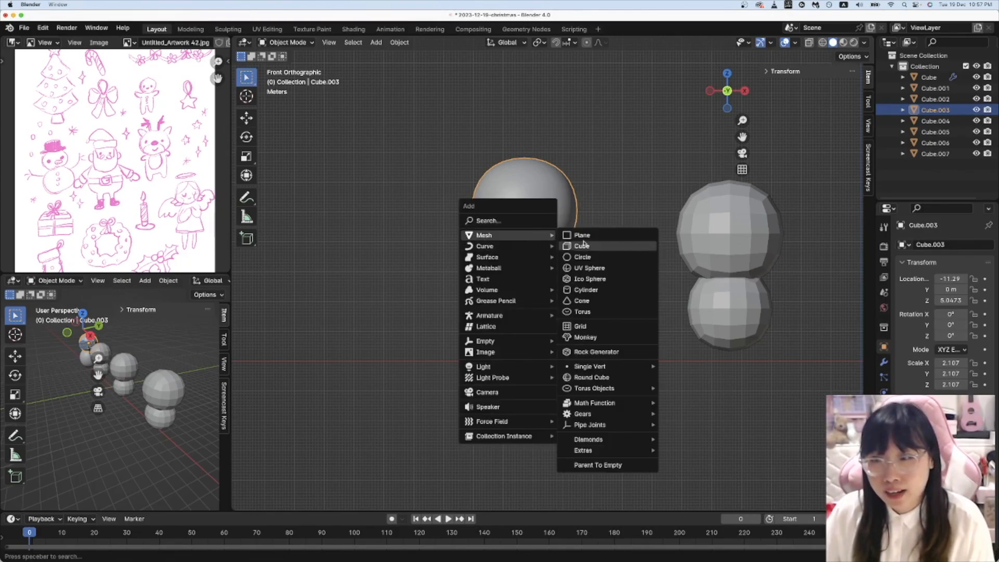
click(591, 290)
key(s)
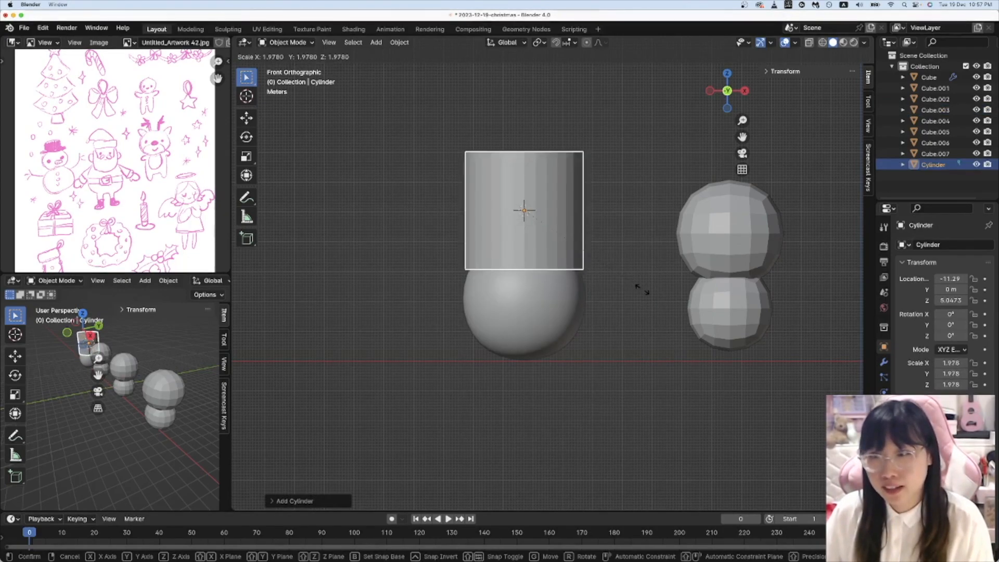
key(z)
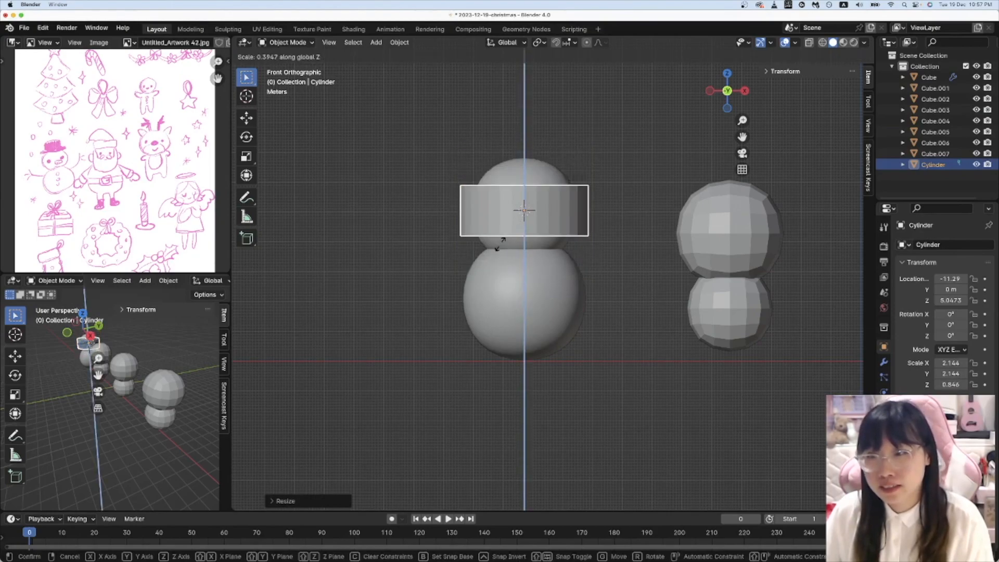
click(516, 240)
Step: Raise the disc to the top of the head at about Z 6.71 m and shrink it to a thin brim about 1.82 in scale
key(g)
key(z)
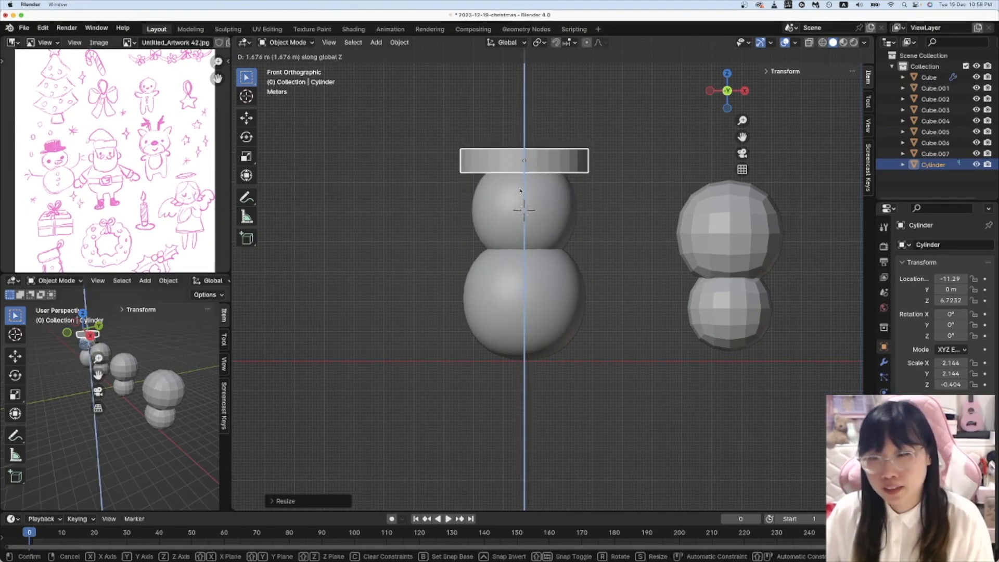
click(535, 201)
key(s)
click(616, 229)
key(s)
key(z)
click(595, 216)
Step: Cut a centred edge loop around the side of the hat brim and bevel it into two loops
key(Tab)
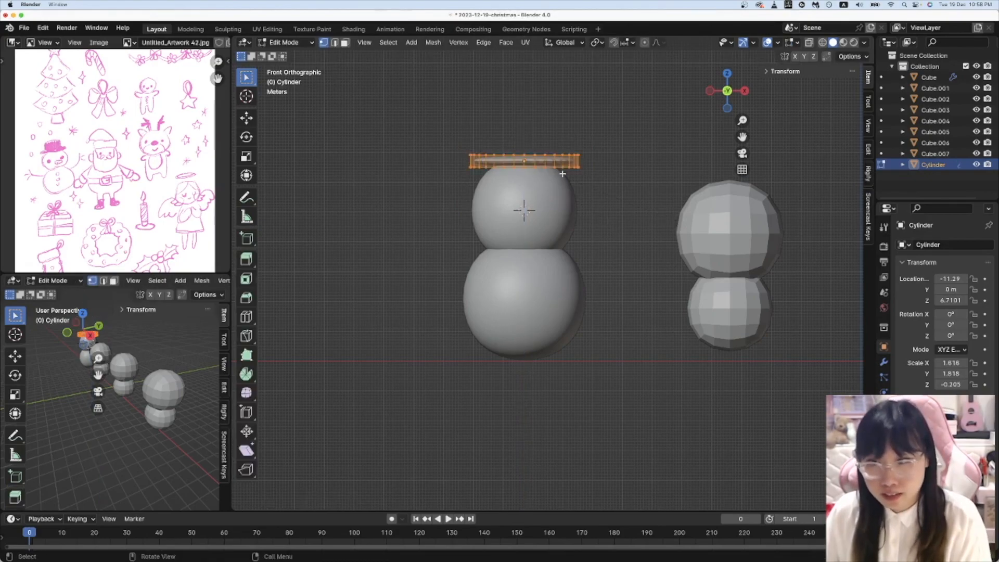
key(ctrl+r)
click(586, 159)
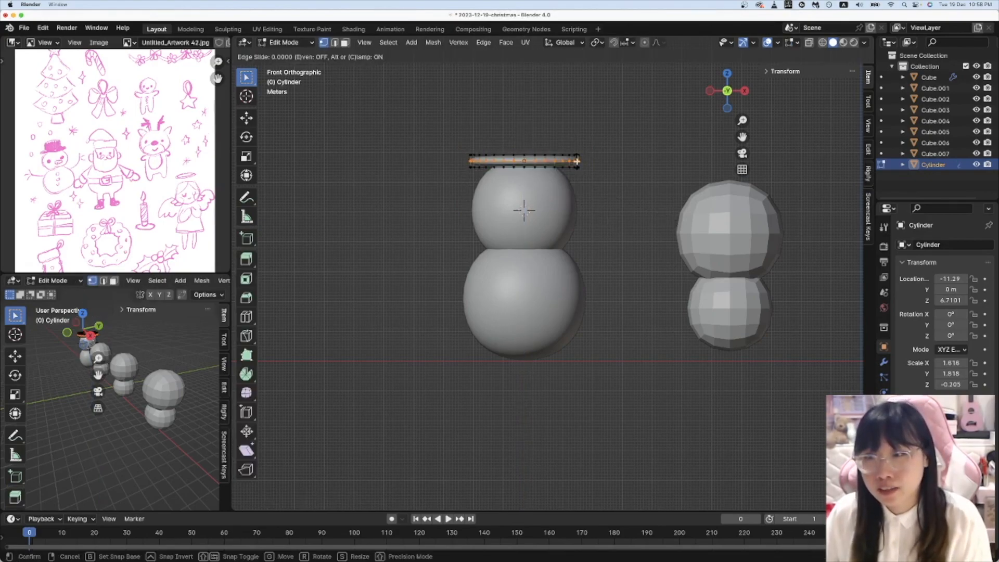
right_click(586, 159)
key(ctrl+b)
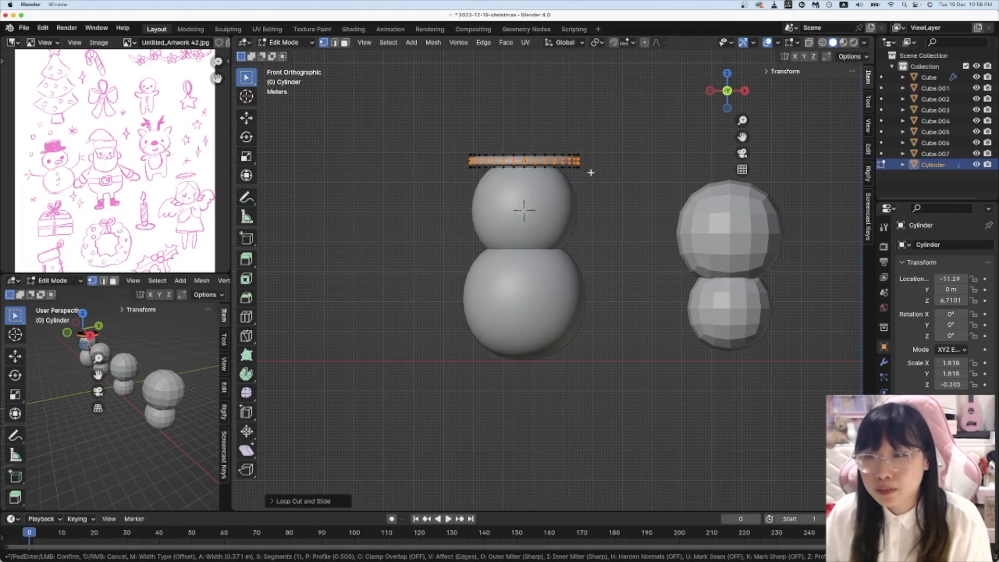
click(591, 172)
Step: Leave mesh editing and shade the hat brim smooth
key(Tab)
right_click(576, 160)
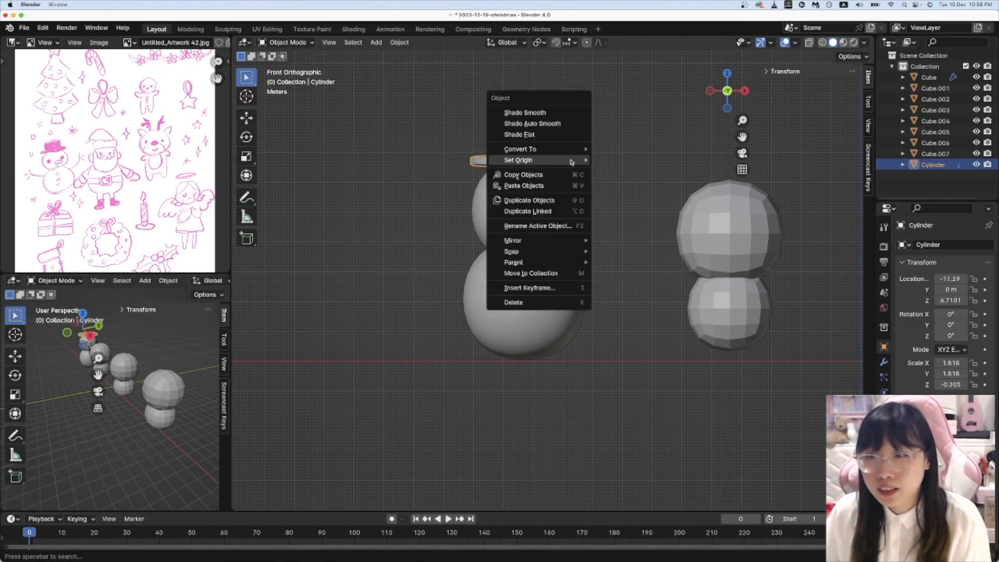
click(540, 113)
scroll(584, 192, up, 5)
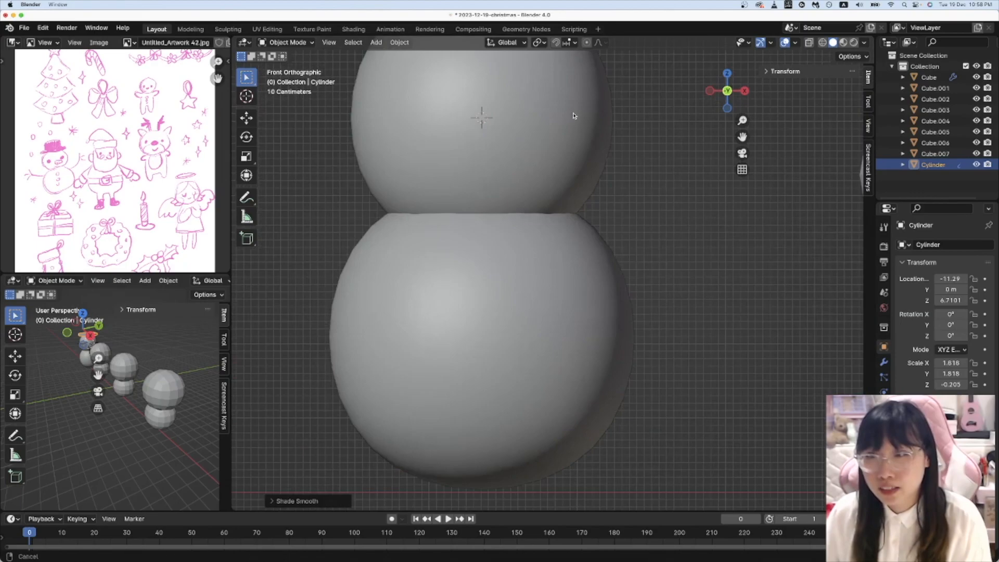
Step: Isolate the hat brim and inset its flat end face by about 0.44 m, then return to the full scene
middle_drag(574, 114, 563, 334)
click(563, 334)
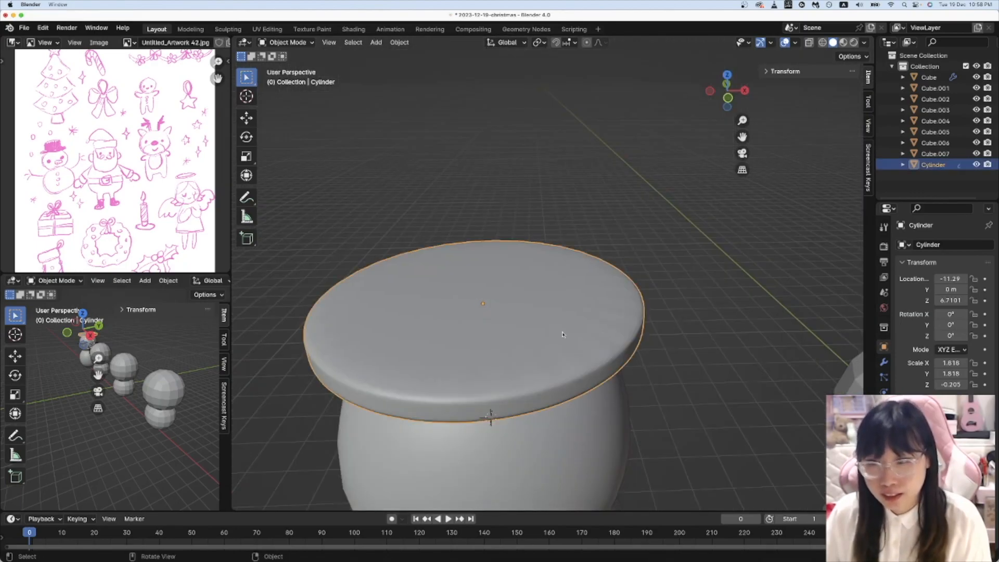
key(Tab)
click(610, 361)
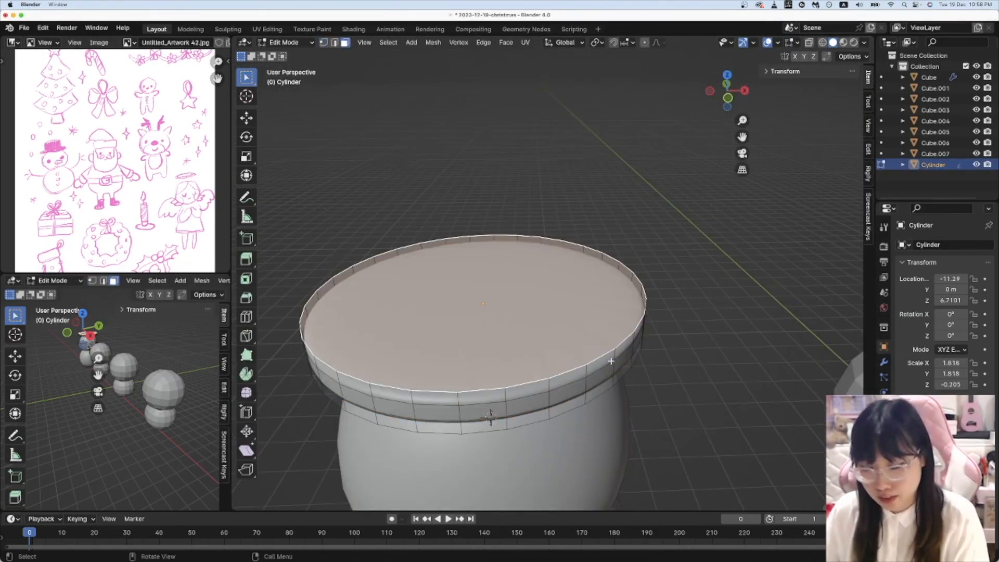
key(slash)
middle_drag(611, 361, 686, 336)
key(i)
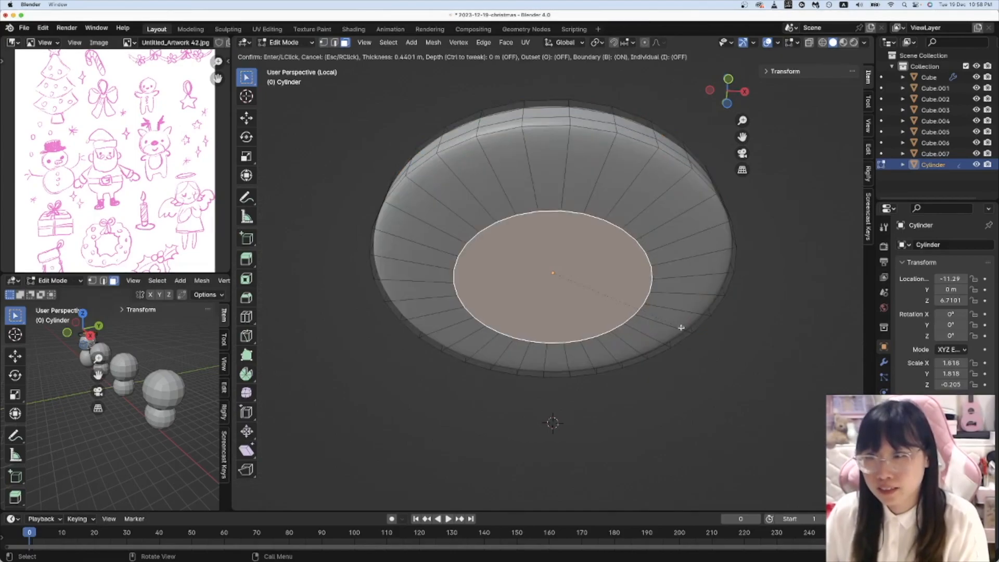
click(682, 329)
key(Tab)
key(slash)
Step: Lower the hat brim along Z to about 6.32 m and enlarge it to a scale of about 2.14
middle_drag(667, 245, 567, 227)
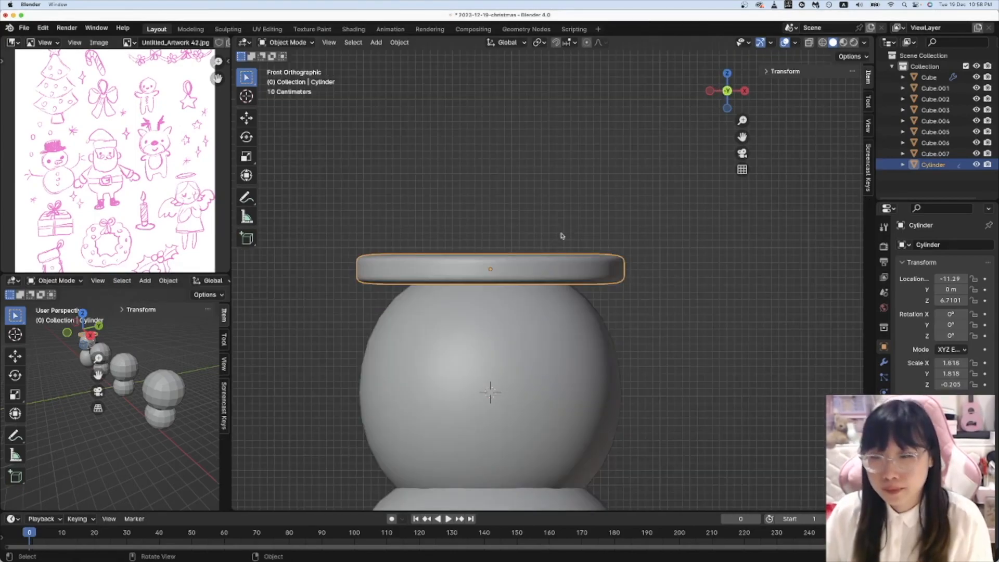
key(g)
key(z)
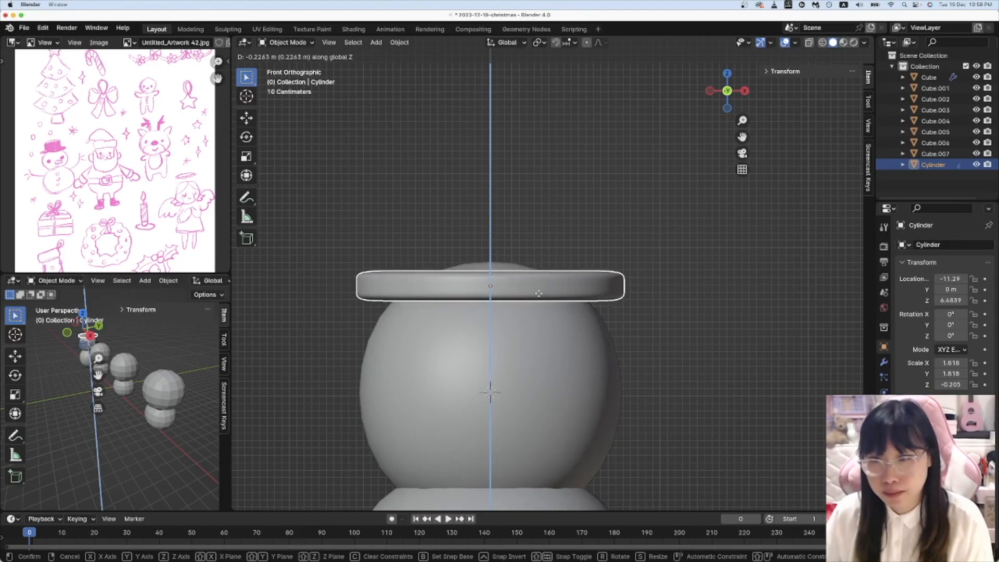
click(540, 296)
key(s)
click(534, 302)
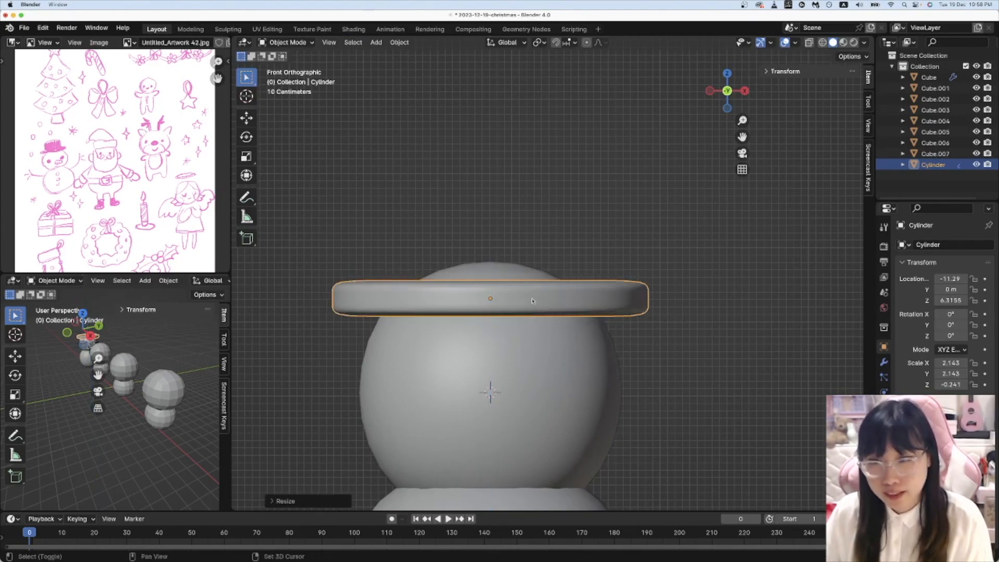
Step: Duplicate the brim upward along Z to about 6.77 m and reduce the copy's radius to a scale of about 1.45
key(shift+d)
key(z)
click(564, 273)
key(s)
key(shift+z)
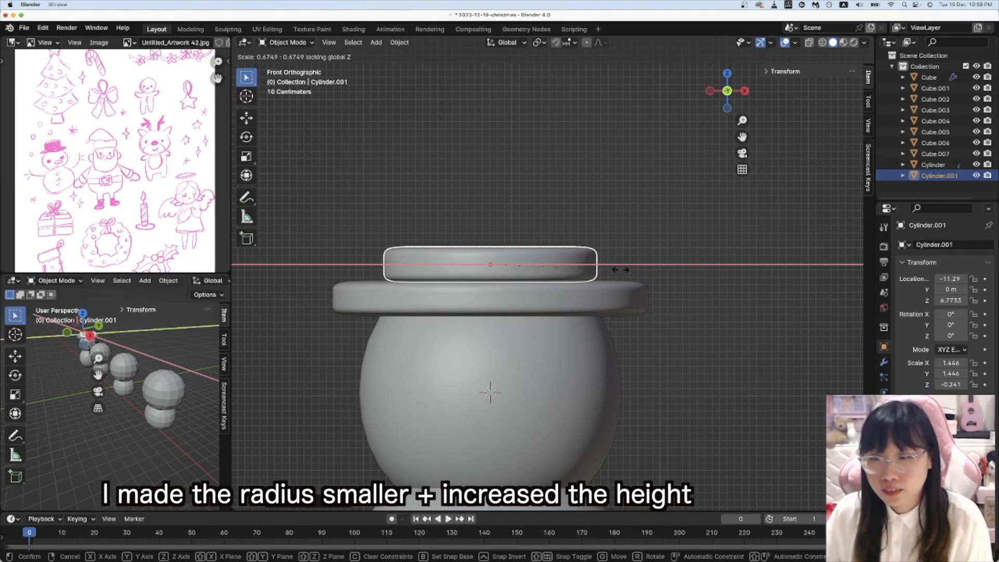
click(621, 270)
Step: Shape the copy into a tall hat crown scaled about 1.56 wide and 1.29 high, raised to about Z 7.52 m
key(s)
key(z)
click(590, 356)
key(g)
key(z)
click(594, 380)
key(s)
click(698, 368)
click(691, 341)
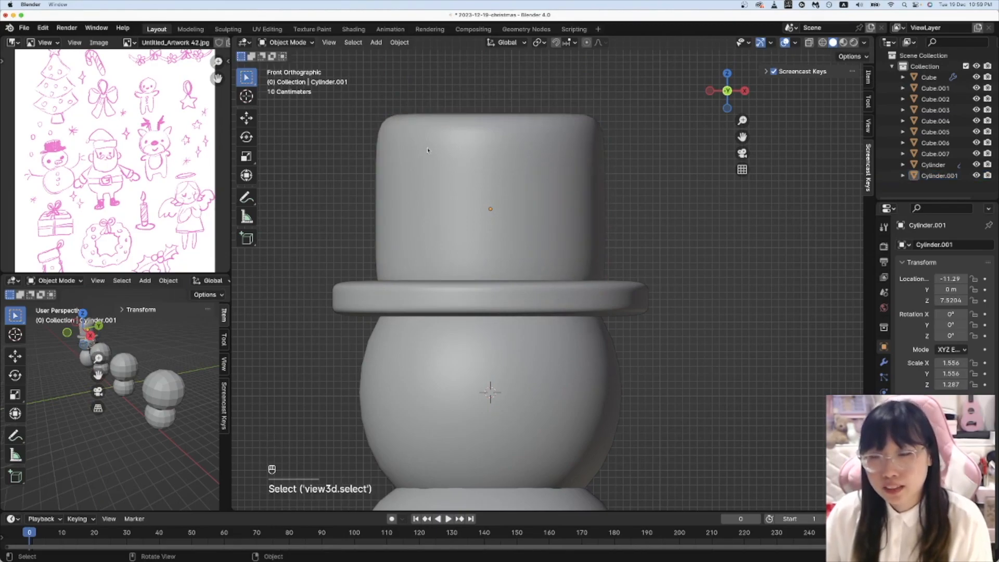
Step: Move the crown's upper edge loop up along Z close to its top edge, using see-through vertex selection
key(Tab)
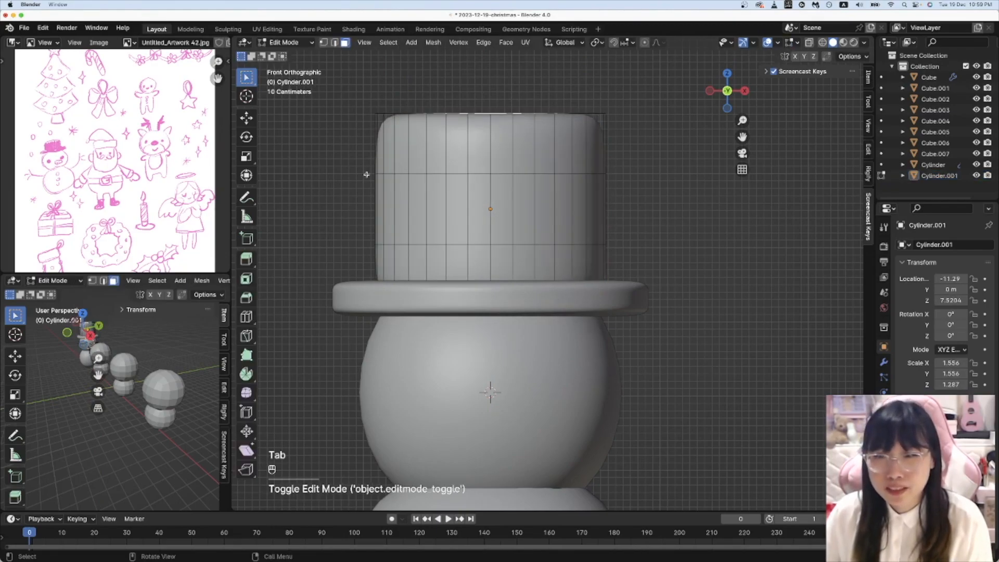
key(Tab)
key(Tab)
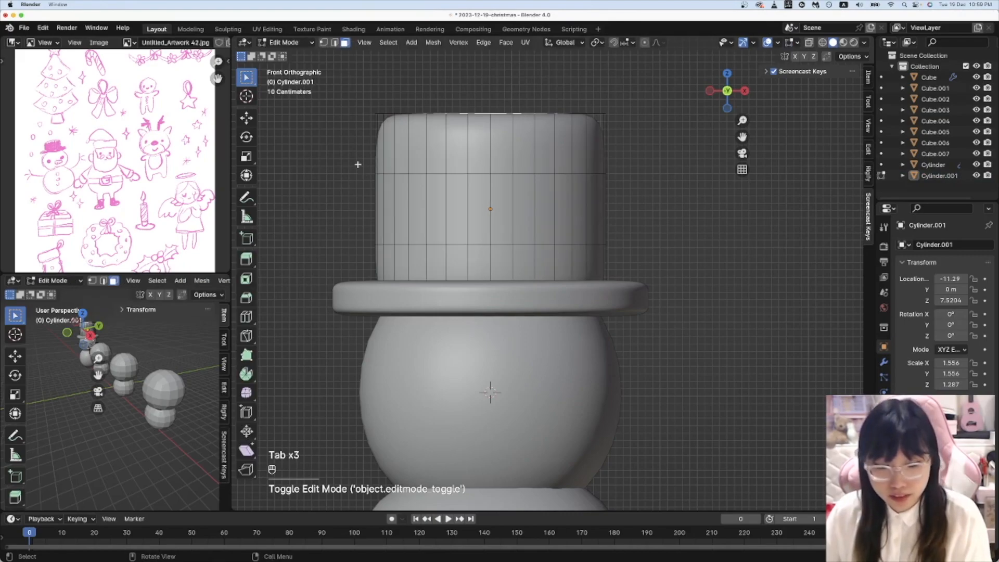
key(1)
drag(349, 158, 688, 203)
key(alt+z)
drag(352, 159, 696, 191)
key(g)
key(z)
click(631, 193)
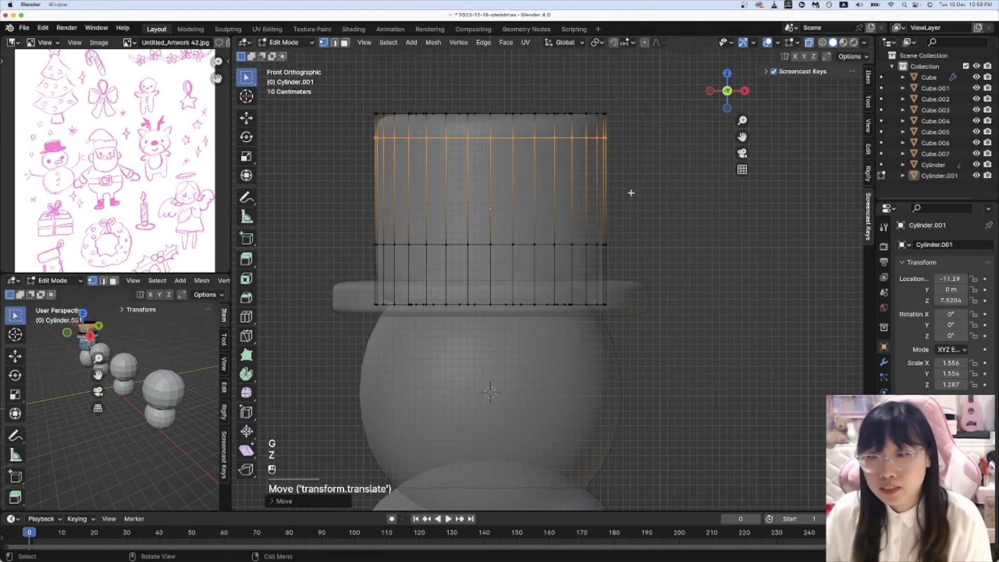
drag(357, 239, 678, 270)
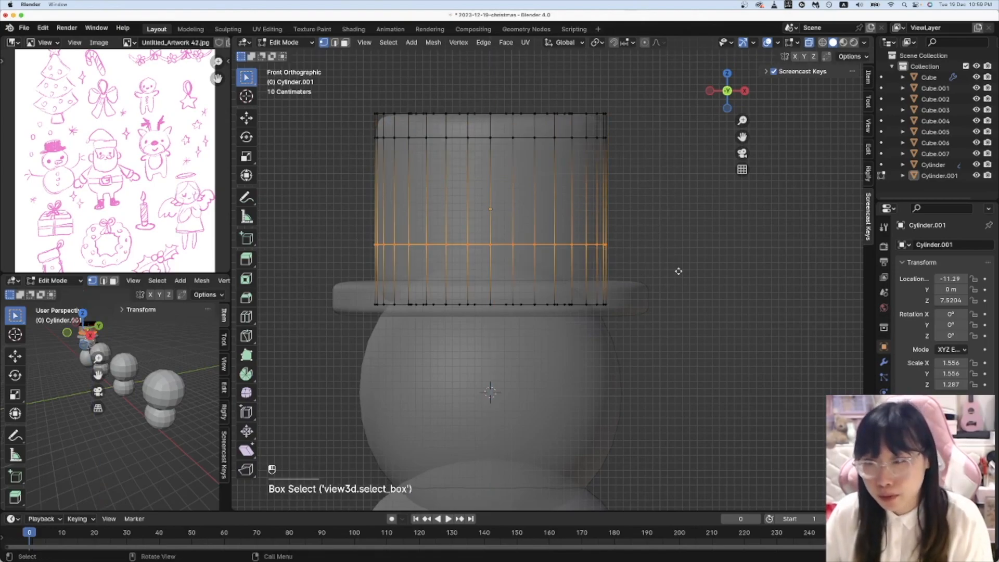
key(Tab)
key(Tab)
key(Tab)
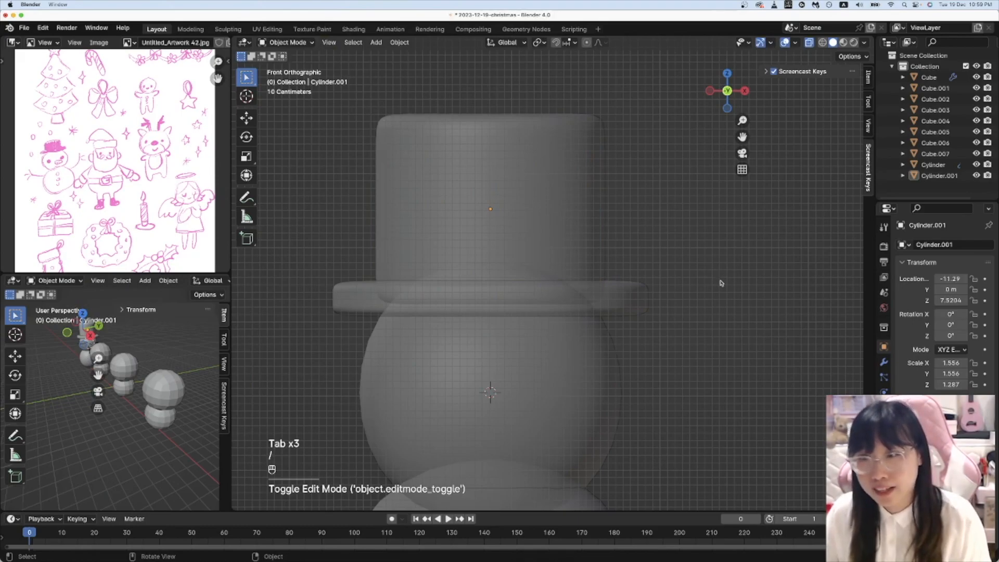
key(alt+z)
Step: Resize the whole hat and seat it on the head, with the crown scaled to about 1.58 wide and 1.08 high
key(super+minus)
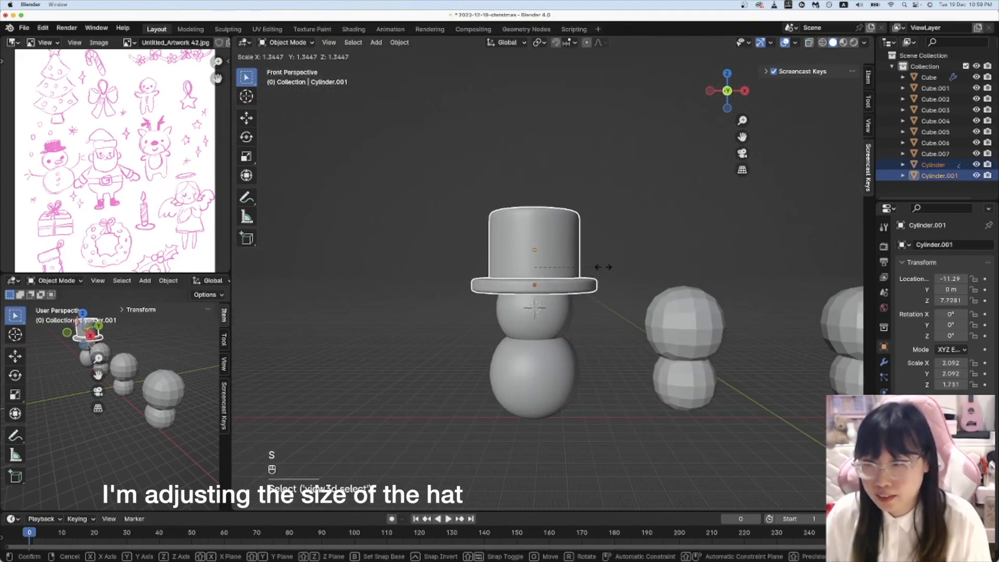
key(s)
click(598, 267)
key(g)
key(z)
click(599, 265)
key(s)
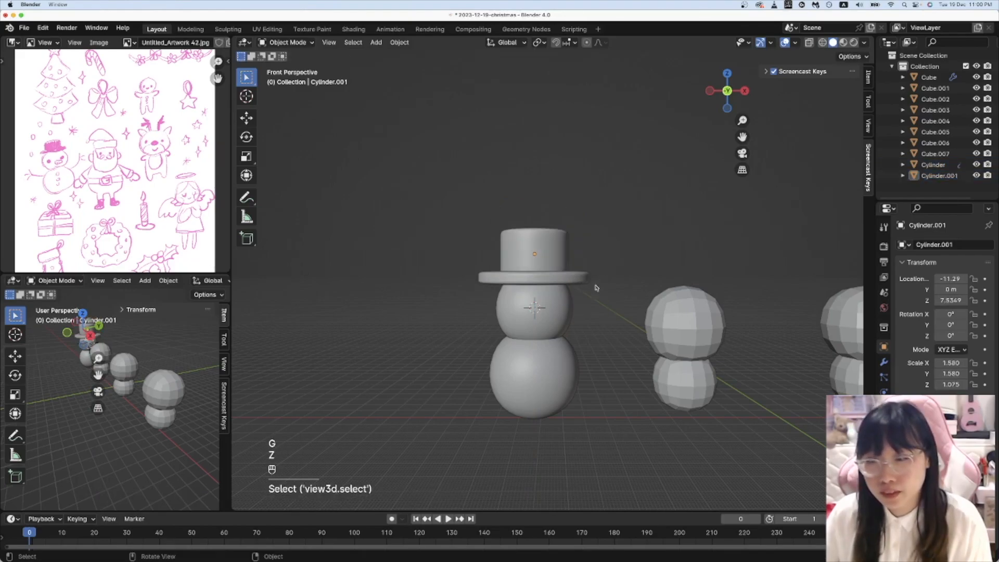
Step: Narrow the hat brim horizontally to a scale of about 2.29 while keeping its thickness
click(586, 282)
key(s)
key(shift+z)
click(617, 305)
key(Tab)
key(Tab)
click(617, 343)
middle_drag(617, 344, 557, 347)
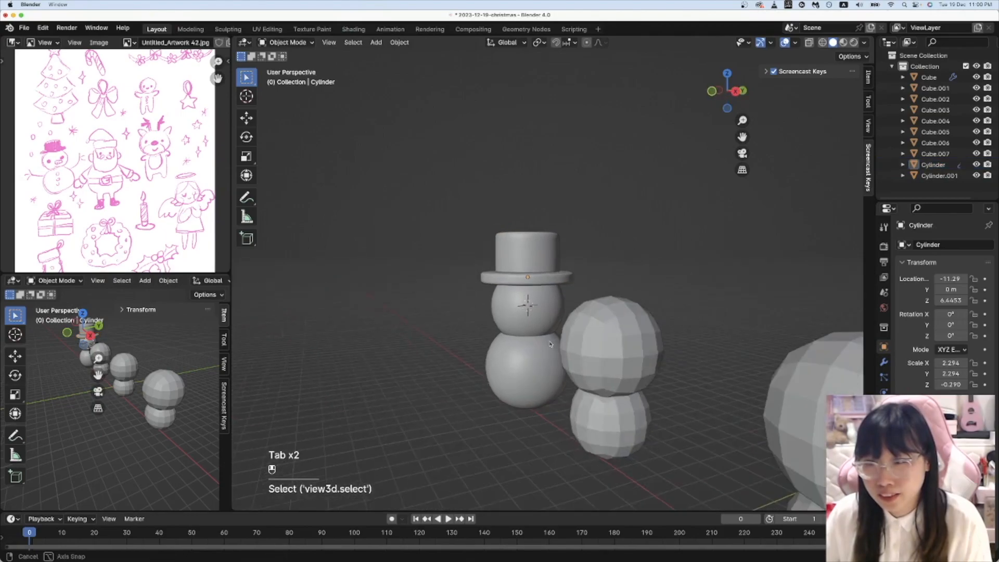
Step: Widen the lower part of the snowman's head by a factor of about 1.08 with smooth proportional editing
click(615, 345)
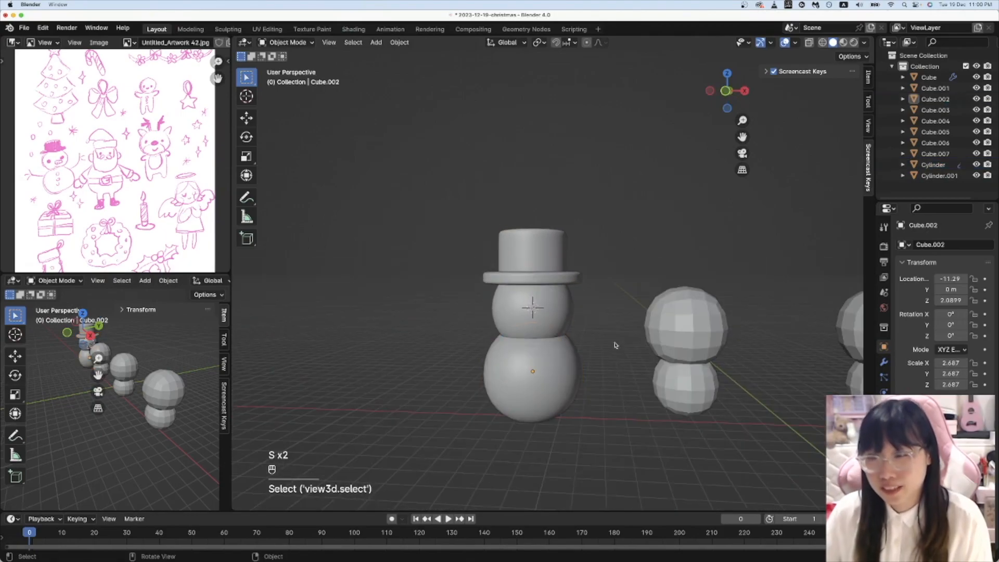
click(727, 92)
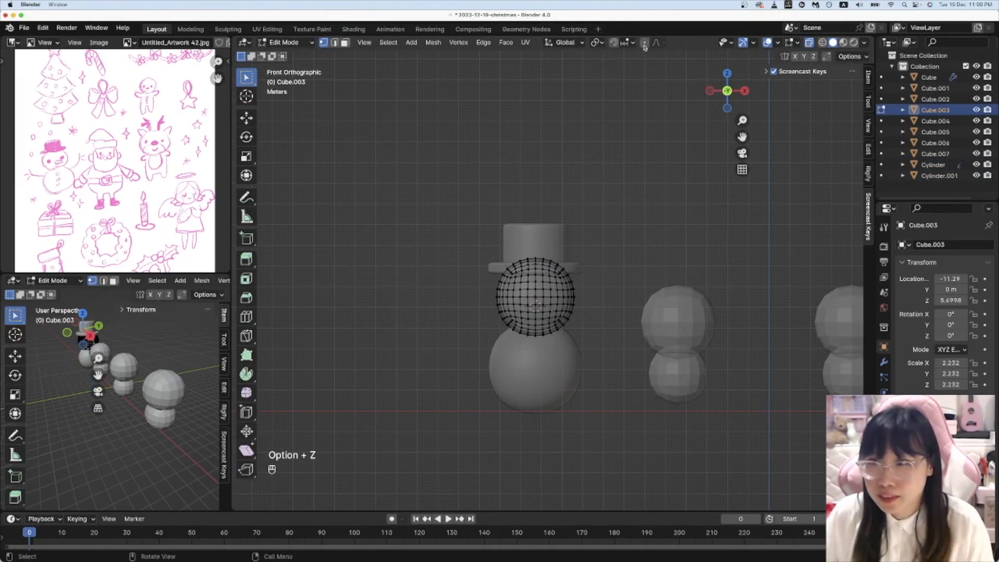
drag(491, 311, 601, 334)
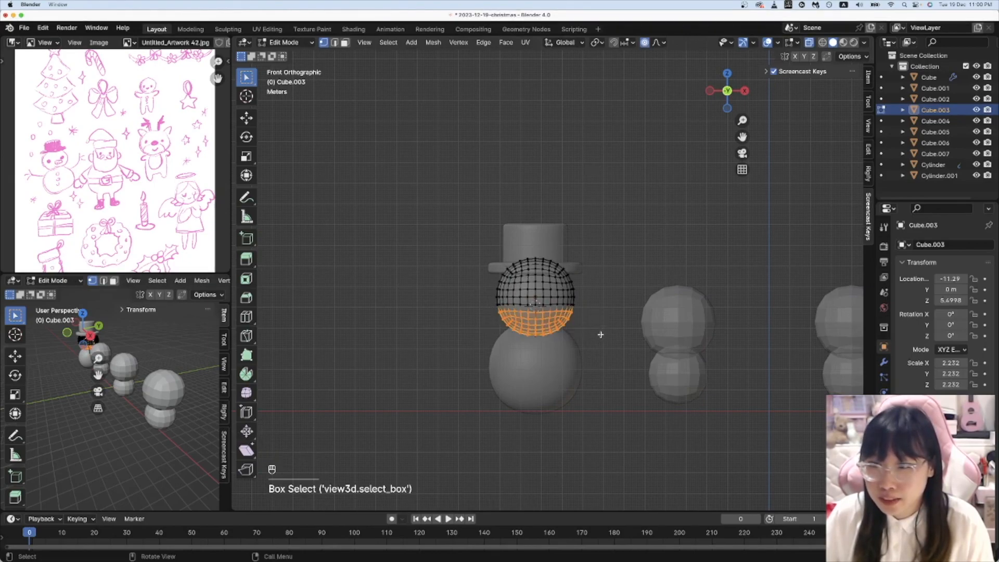
key(s)
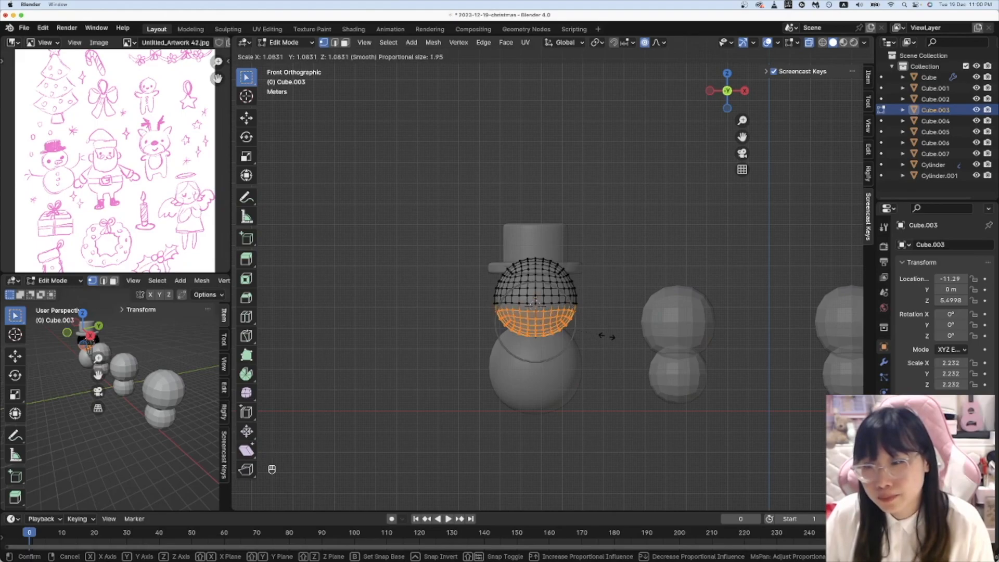
click(607, 336)
key(Tab)
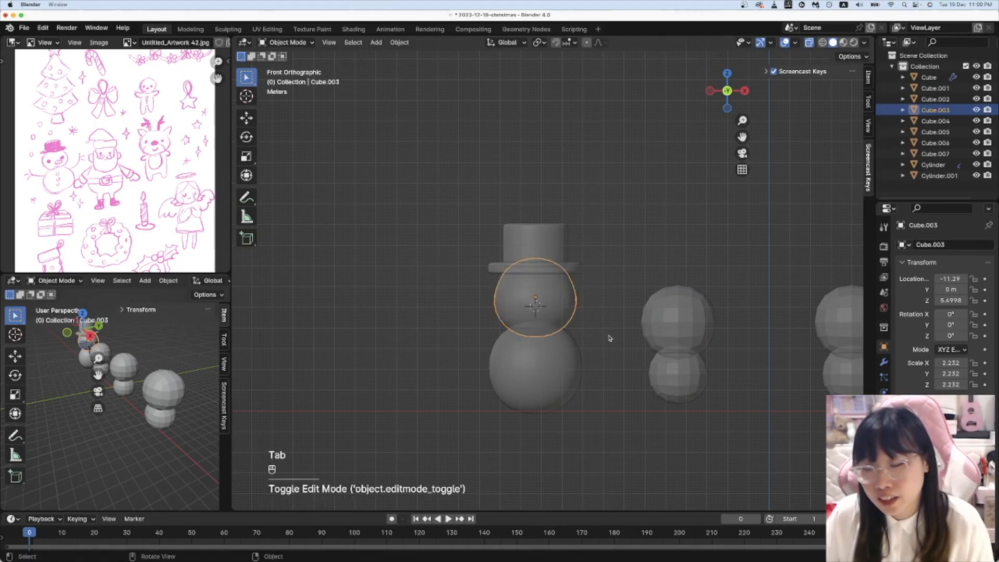
click(607, 341)
key(alt+z)
Step: Apply the subdivision of the snowman's lower sphere to its mesh and widen its lower part with proportional editing
click(567, 372)
key(Tab)
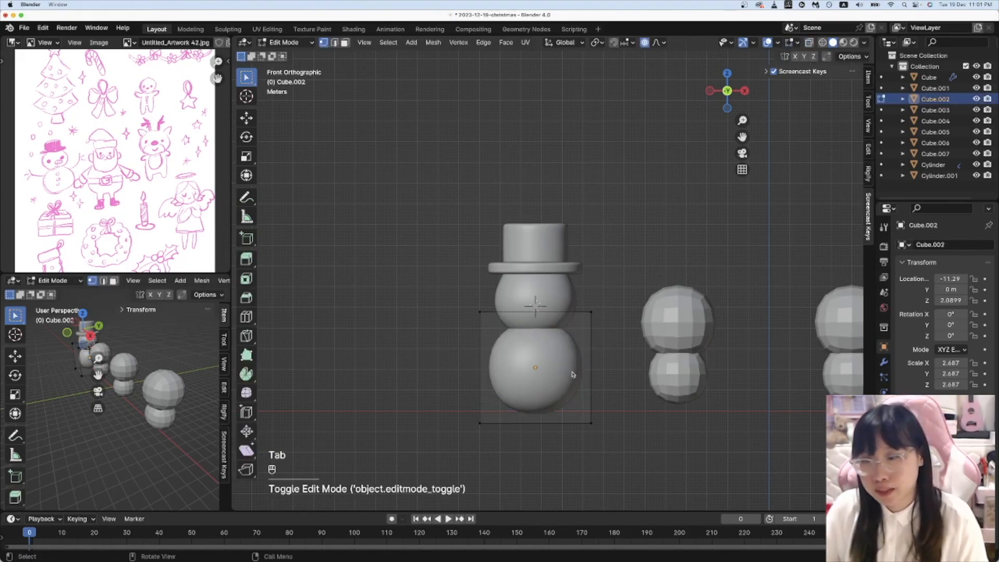
key(Tab)
right_click(571, 374)
key(Tab)
key(alt+z)
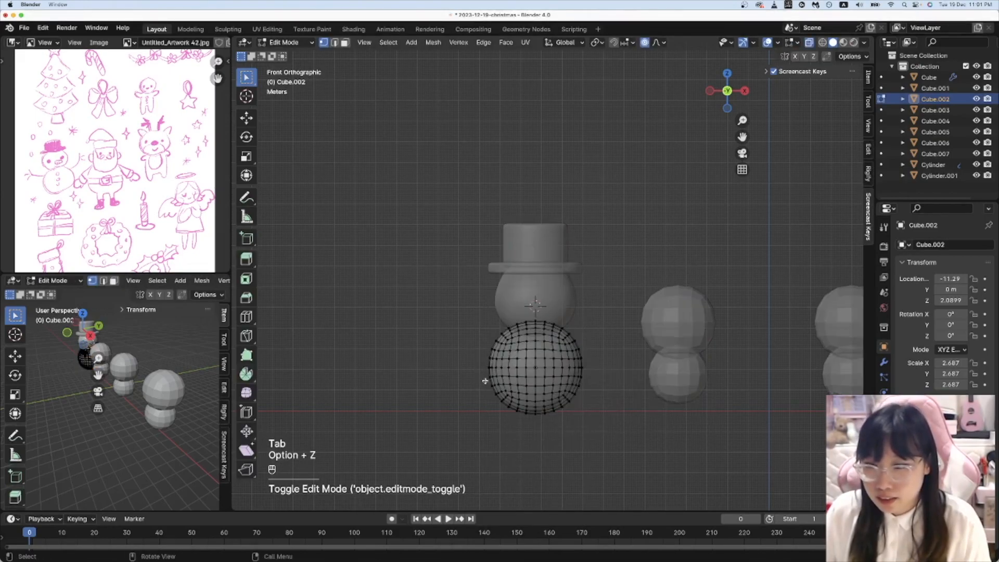
drag(480, 373, 548, 410)
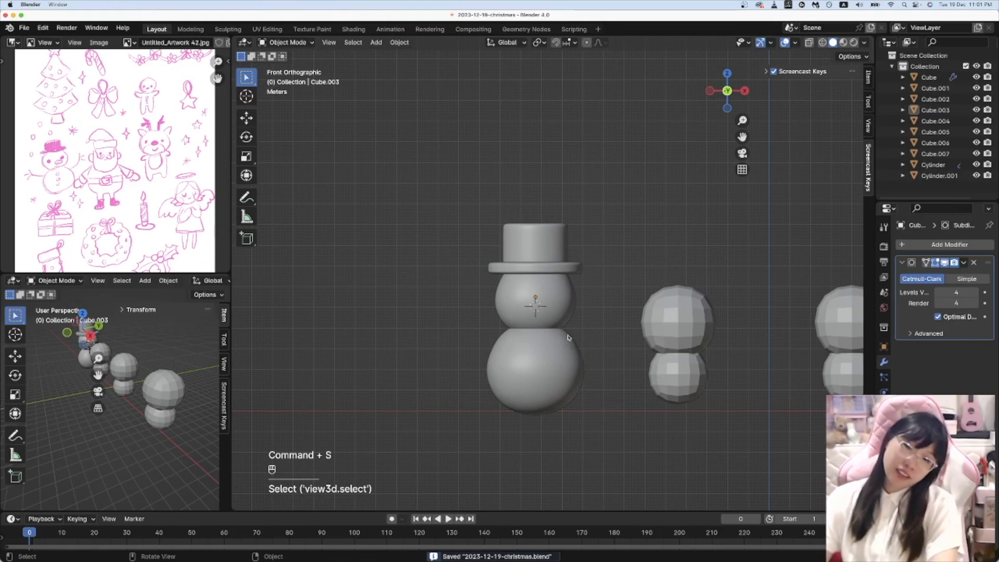
Step: Add a cube at the centre of the snowman's head in the front view
mouse_move(615, 310)
shift+middle_down()
mouse_move(459, 296)
mouse_move(620, 309)
shift+middle_up()
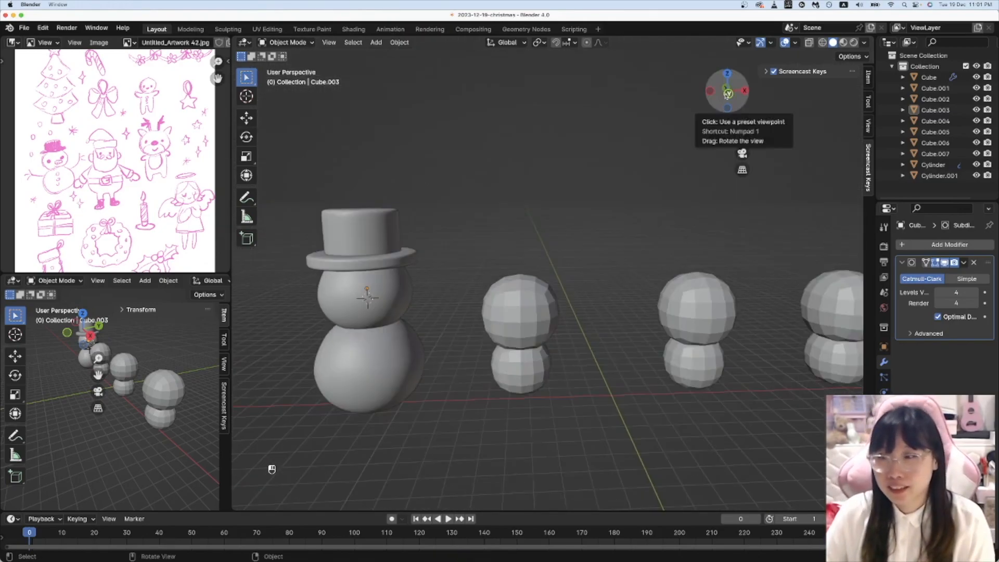
click(727, 92)
shift+middle_drag(437, 373, 520, 323)
scroll(497, 343, up, 3)
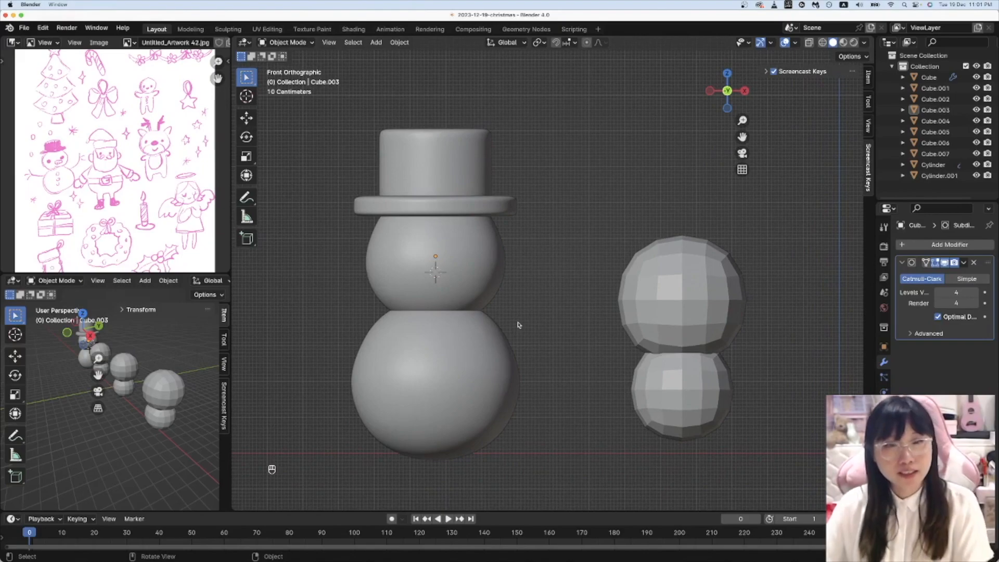
key(shift+a)
mouse_move(526, 323)
click(575, 99)
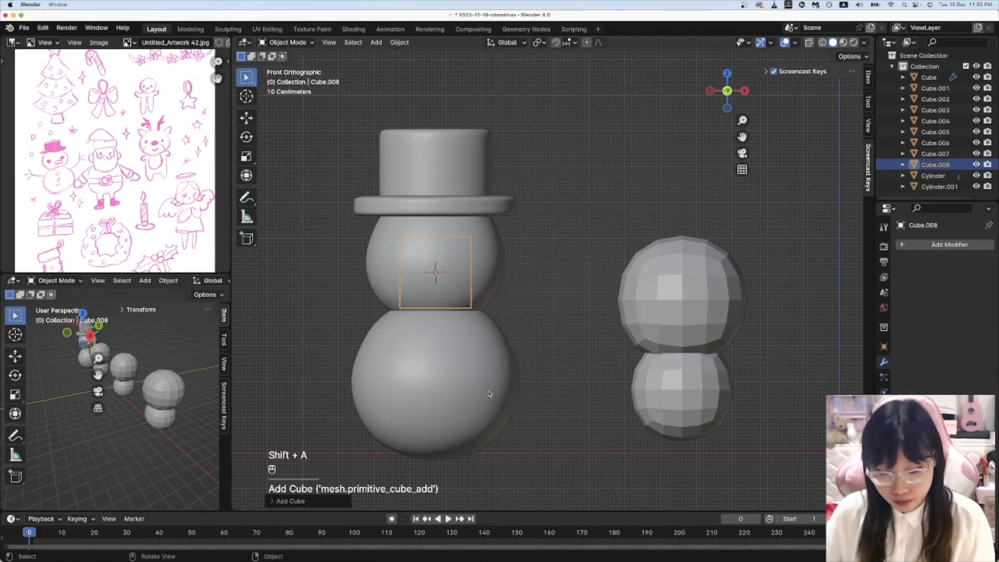
Step: Move the new cube along Y in front of the face and flatten it along Y into a slab
middle_drag(488, 394, 580, 389)
key(g)
key(y)
click(685, 390)
key(s)
key(y)
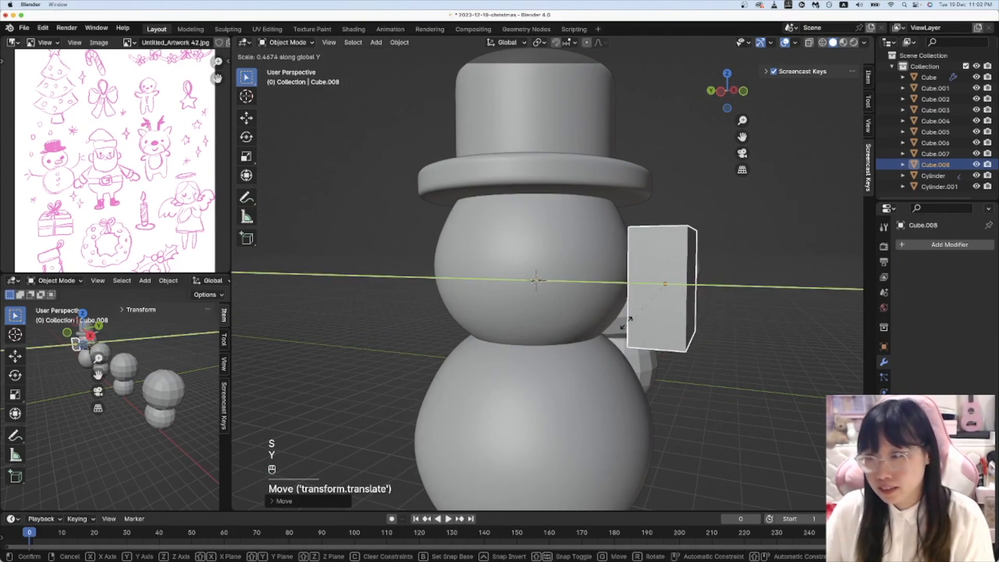
click(676, 318)
Step: Give the slab a level 2 subdivision and inset its large flat faces in isolation
key(super+2)
key(Tab)
key(slash)
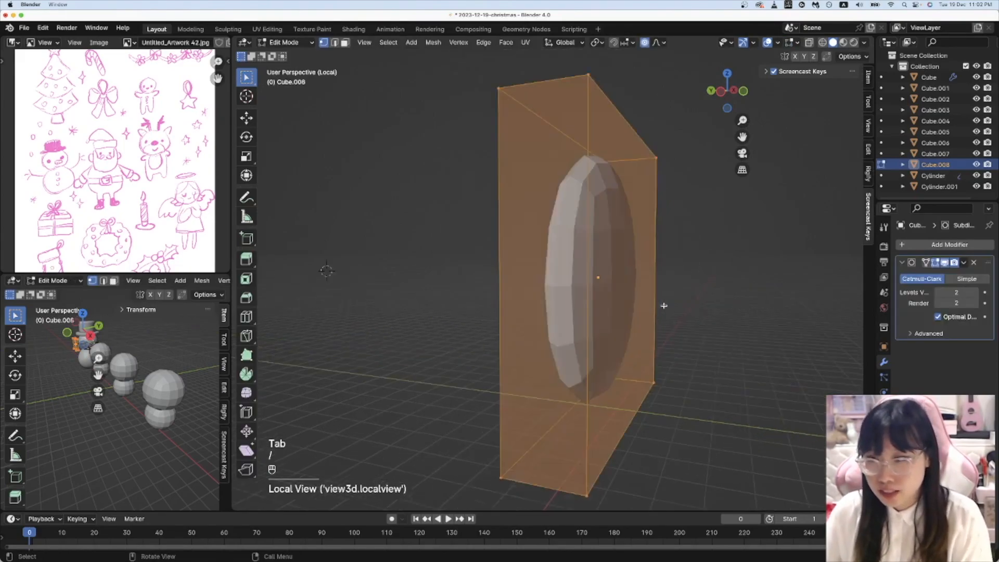
key(3)
click(557, 338)
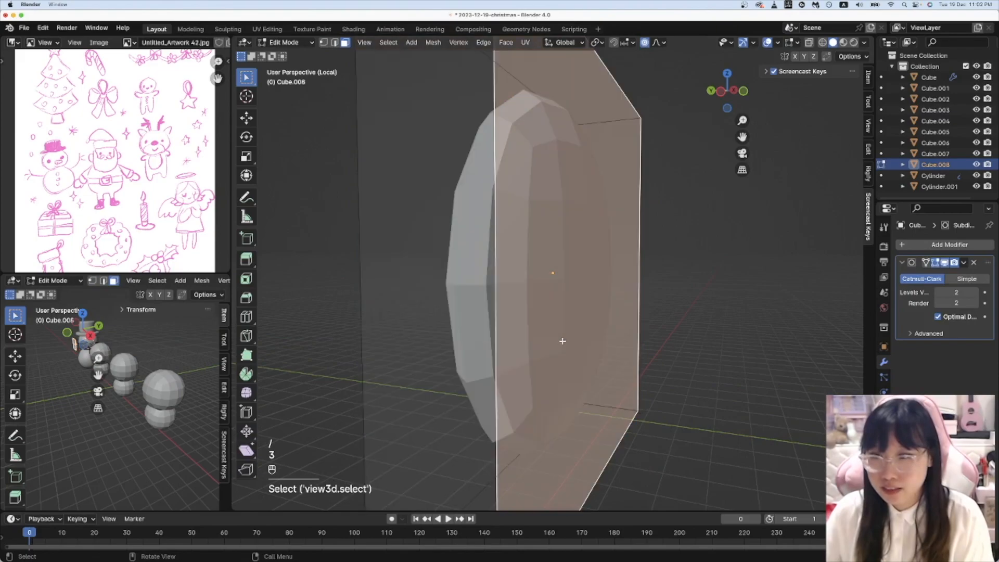
middle_drag(562, 341, 677, 359)
click(680, 395)
key(i)
click(678, 396)
key(slash)
key(Tab)
Step: Shade the flattened disc smooth and raise its subdivision to level 3
key(super+2)
right_click(550, 277)
click(550, 270)
key(super+3)
Step: Shrink the disc into a small eye and position it on one side of the snowman's face
middle_drag(582, 327, 528, 332)
key(s)
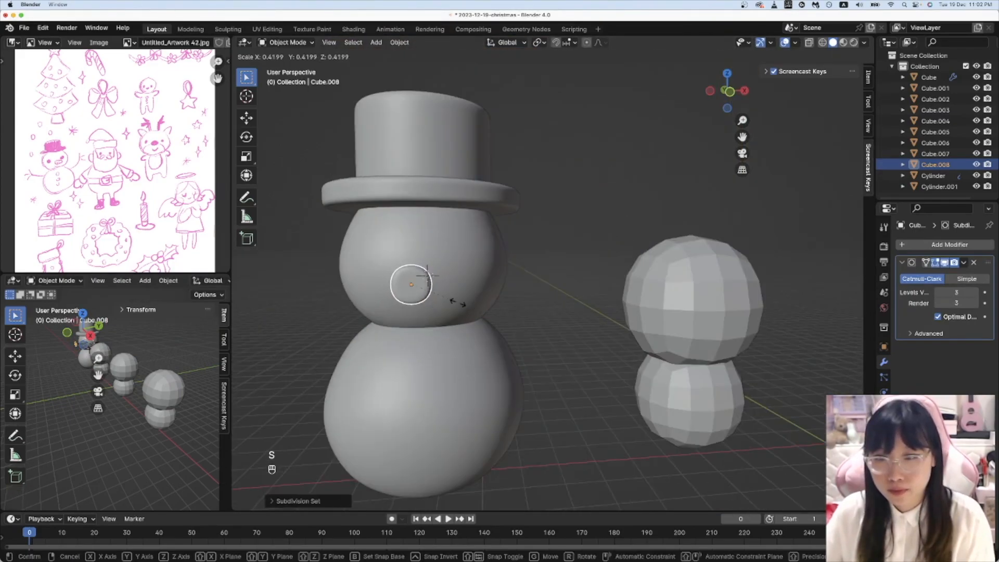
click(441, 292)
key(KP_1)
key(g)
click(423, 273)
key(s)
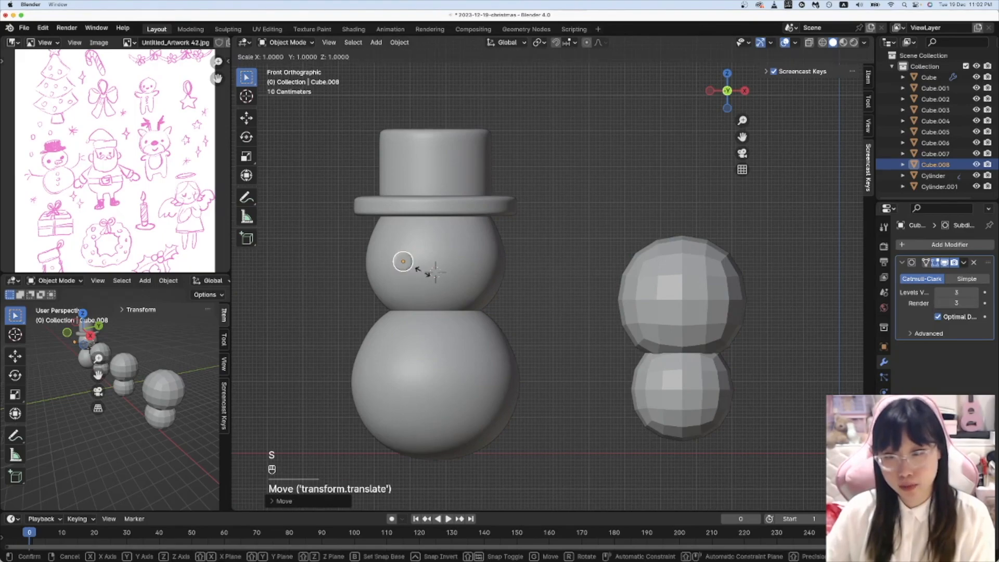
click(434, 276)
Step: Seat the eye against the face and add an X-axis Mirror modifier to create the second eye
middle_drag(441, 296, 733, 351)
scroll(741, 352, up, 2)
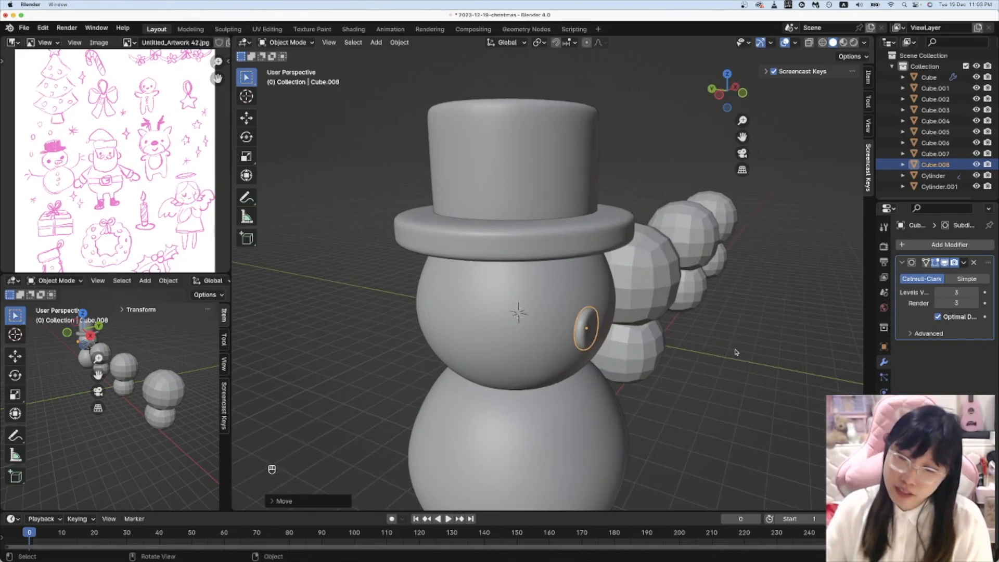
middle_drag(735, 352, 672, 349)
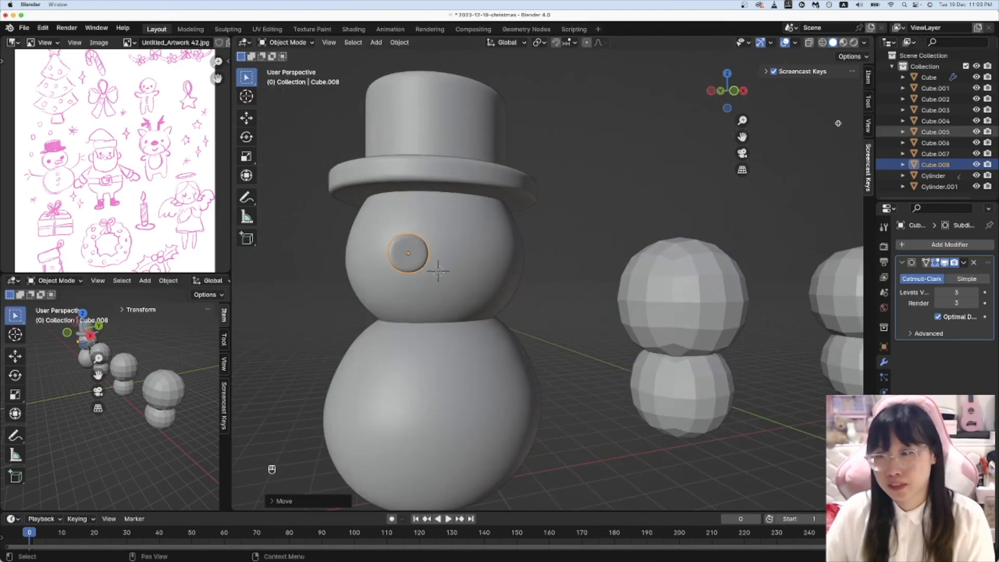
click(734, 91)
click(949, 244)
click(835, 254)
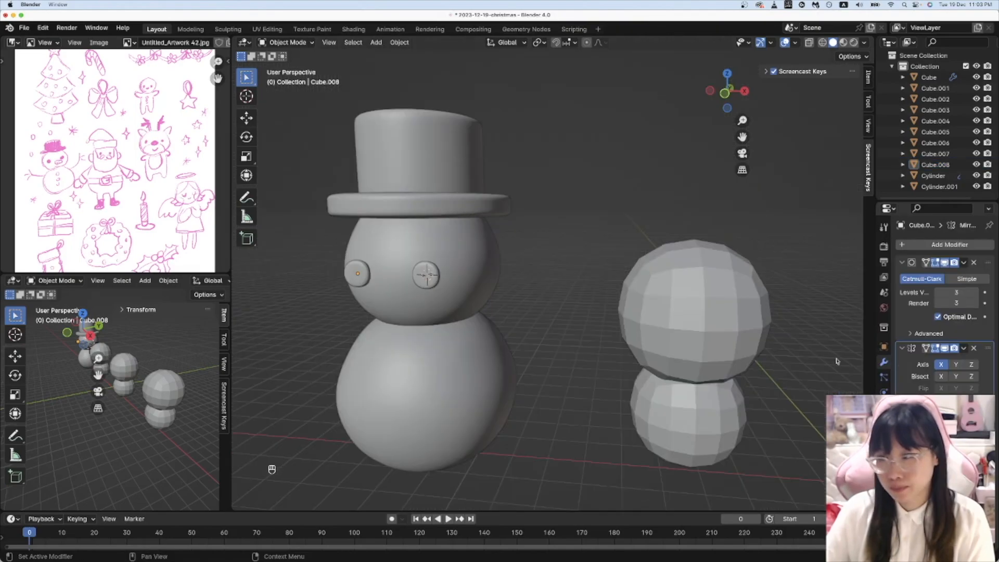
Step: Add a cube at the snowman's head and move it forward in front of the face
middle_drag(783, 367, 452, 340)
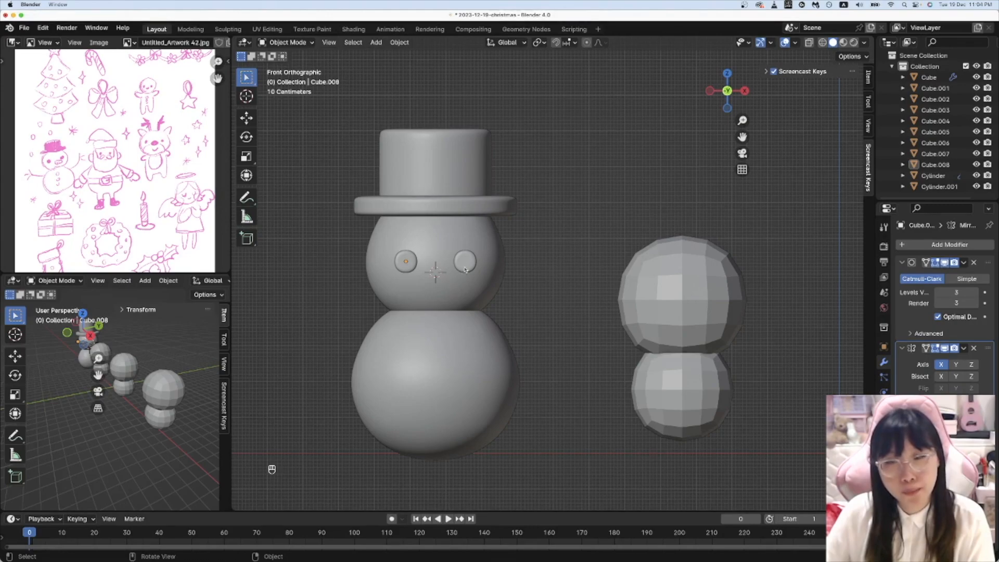
key(shift+a)
mouse_move(484, 289)
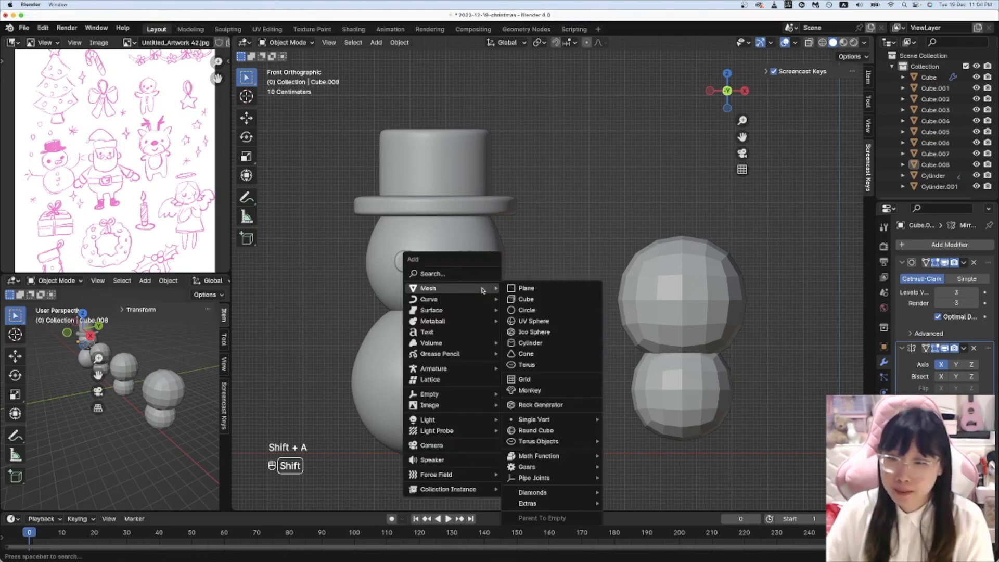
click(581, 302)
middle_drag(481, 340, 526, 348)
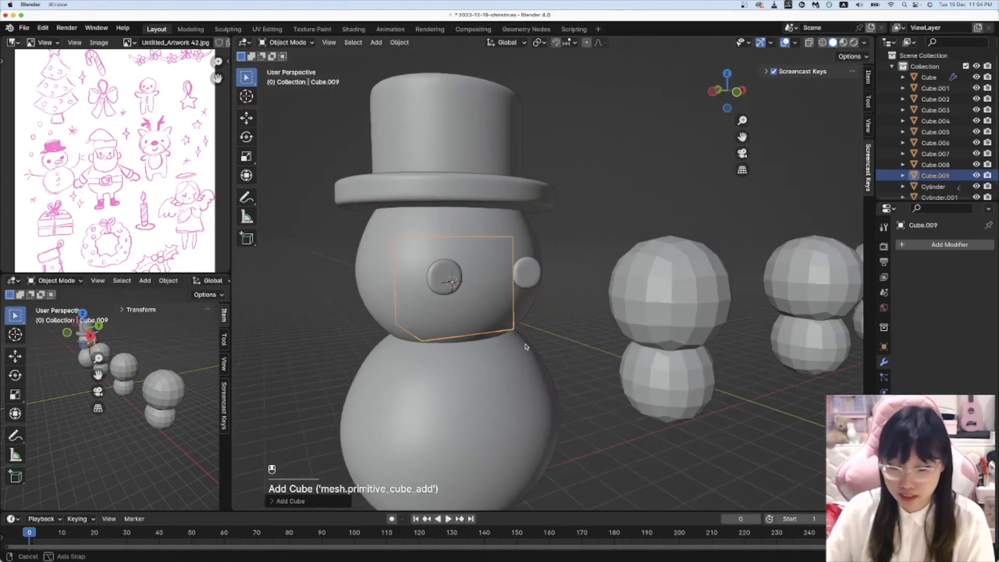
key(g)
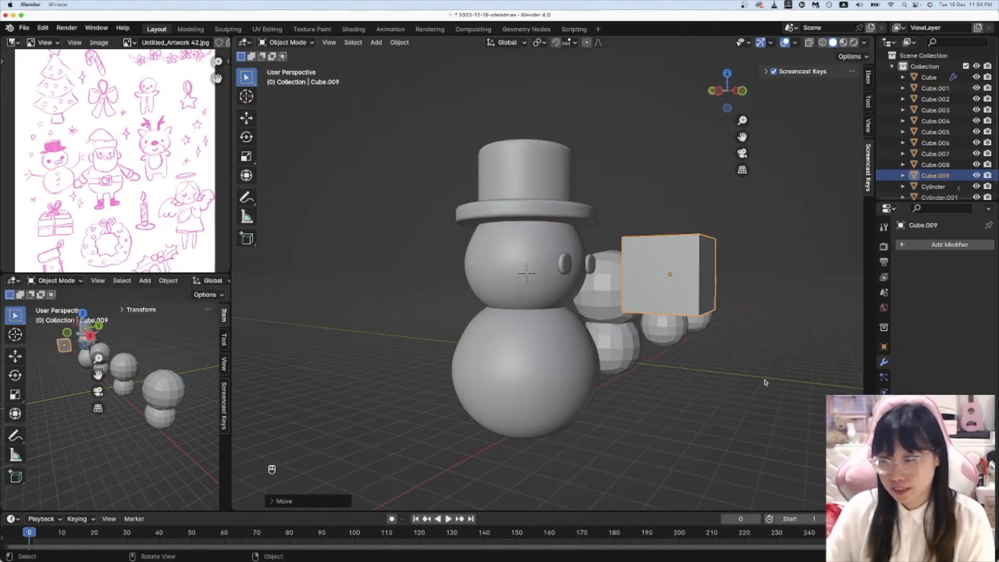
Step: Shrink the cube's front face to a small tip and pull it forward along Y into a long taper
key(alt+z)
middle_drag(717, 256, 731, 264)
key(Tab)
drag(720, 240, 769, 404)
key(1)
mouse_move(780, 379)
middle_down()
mouse_move(753, 382)
mouse_move(771, 384)
middle_up()
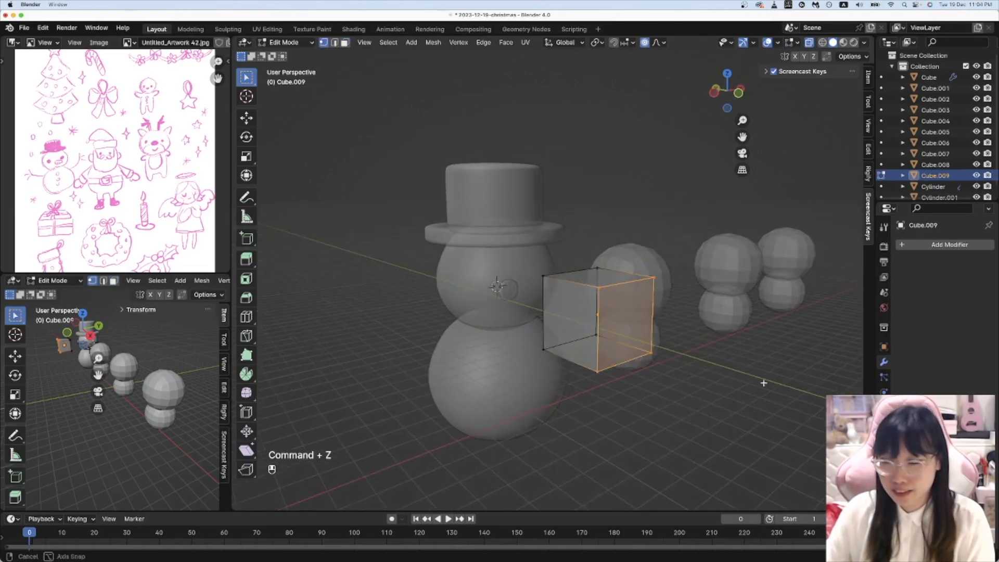
key(s)
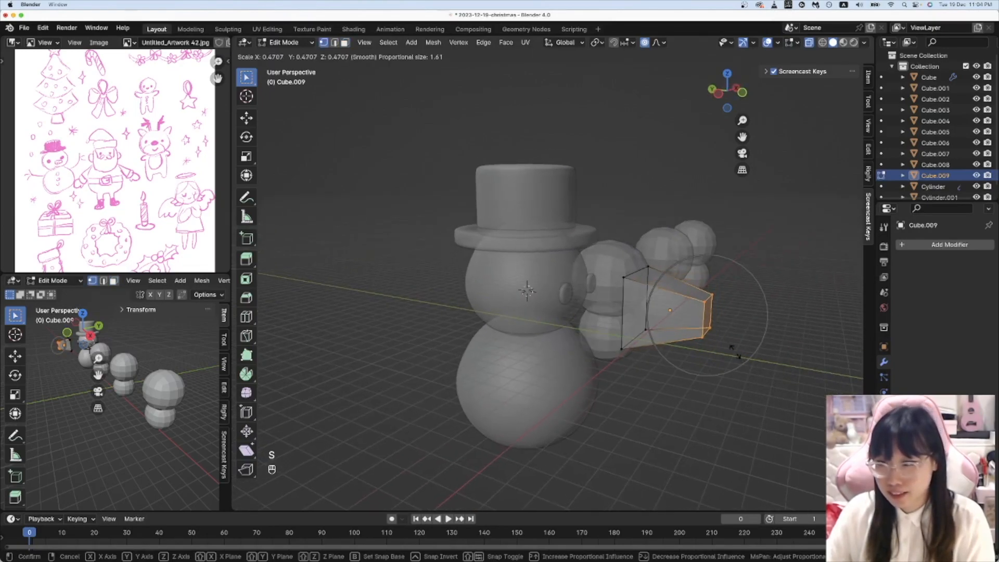
click(718, 330)
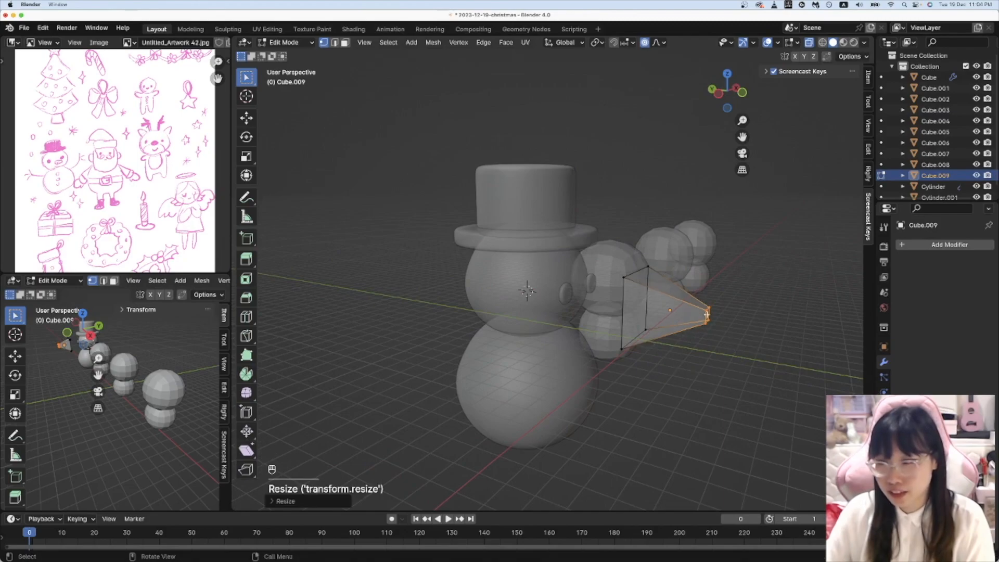
key(g)
key(y)
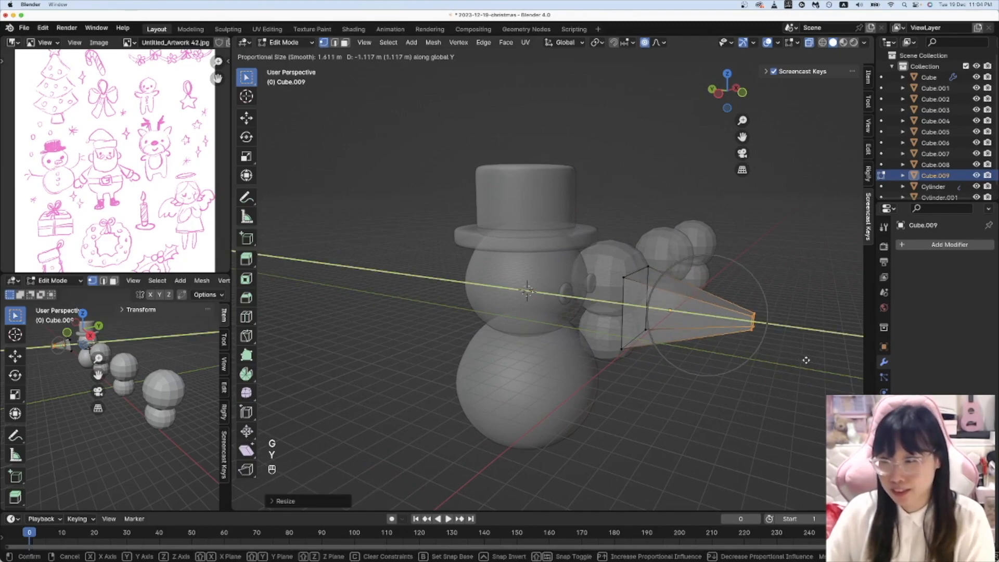
click(827, 370)
key(Tab)
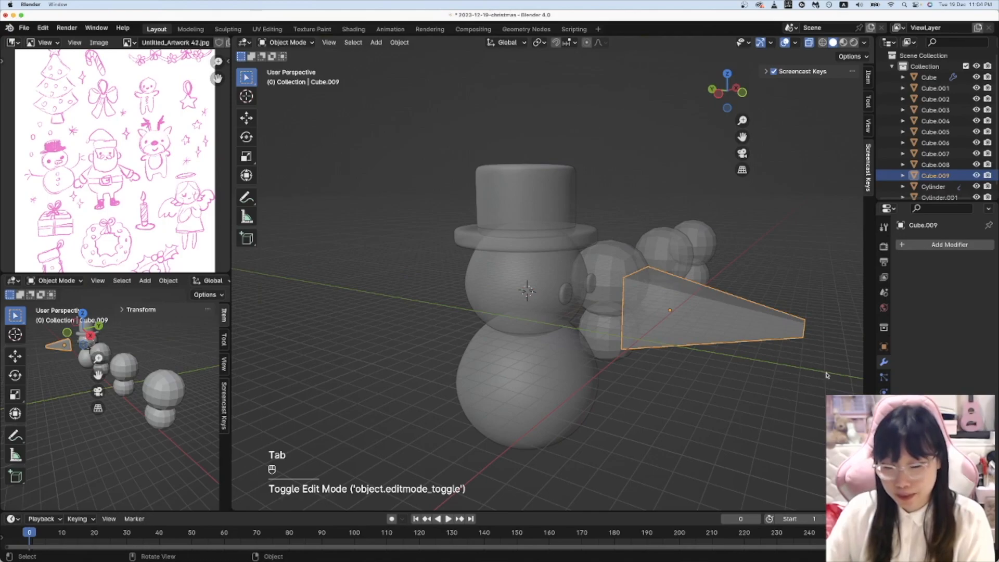
Step: Give the tapered nose a level 2 subdivision, shade it smooth, and add loop cuts along its length to firm up the shape
key(super+2)
right_click(698, 339)
click(698, 340)
key(Tab)
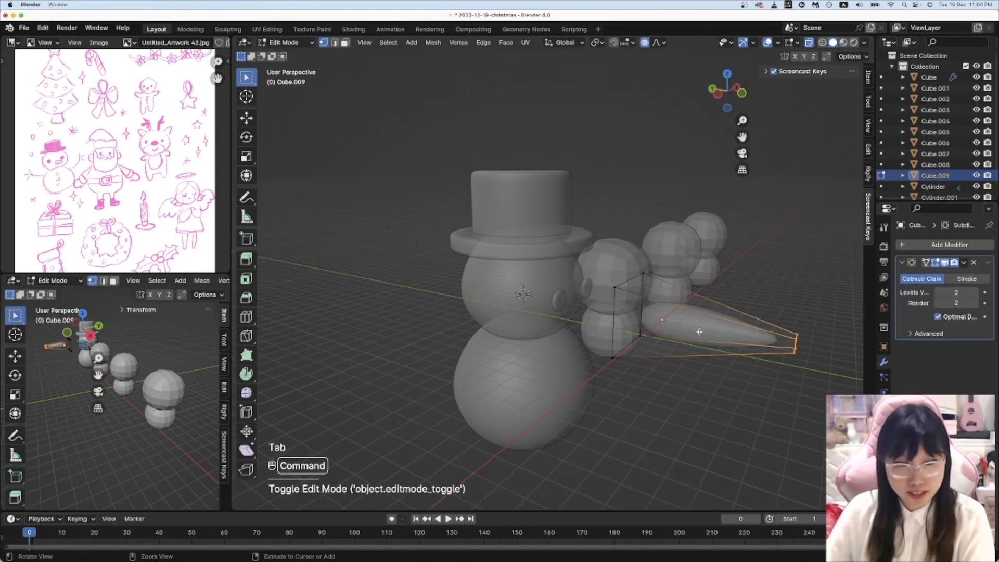
key(super+r)
click(666, 321)
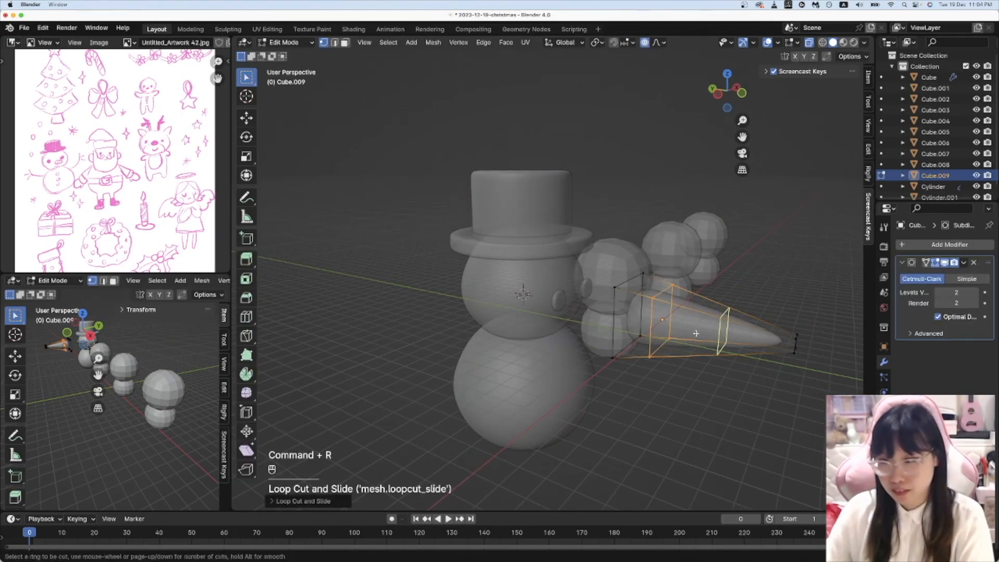
click(755, 341)
key(Tab)
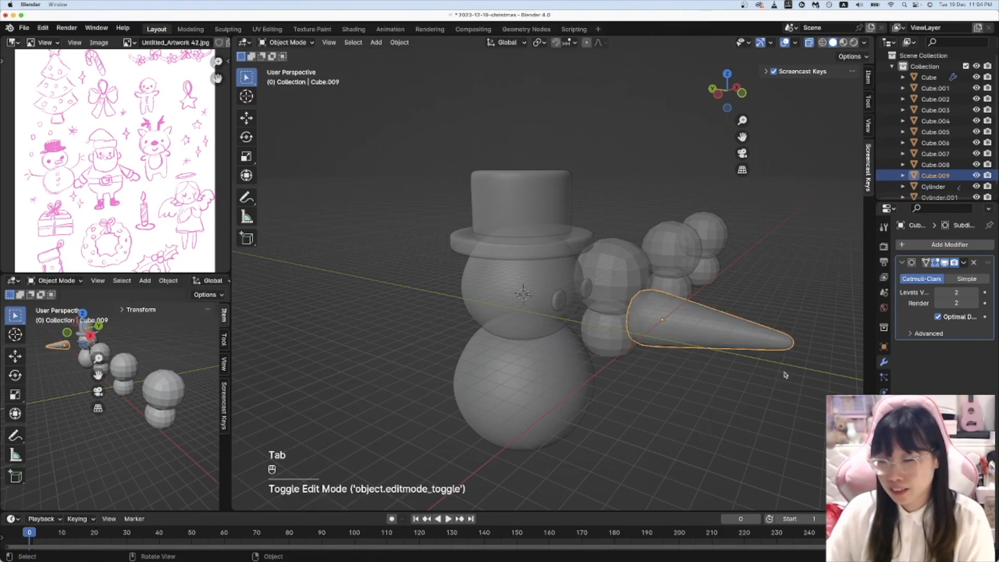
Step: Scale the nose down and move it along Y until its base sits against the snowman's face
key(s)
click(676, 324)
mouse_move(675, 324)
middle_down()
mouse_move(661, 322)
mouse_move(670, 320)
middle_up()
key(alt+z)
key(g)
key(x)
key(y)
click(622, 314)
key(1)
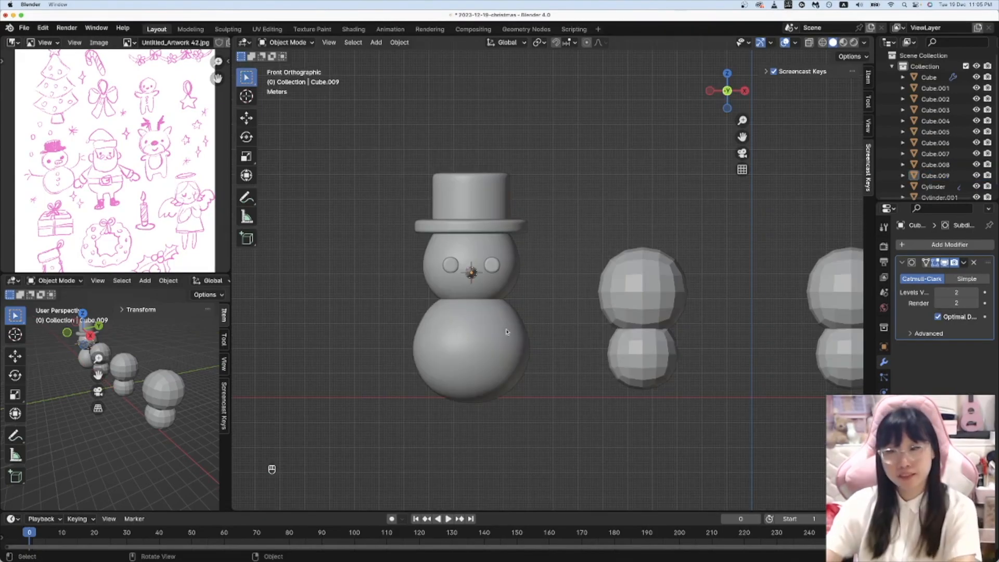
key(shift+a)
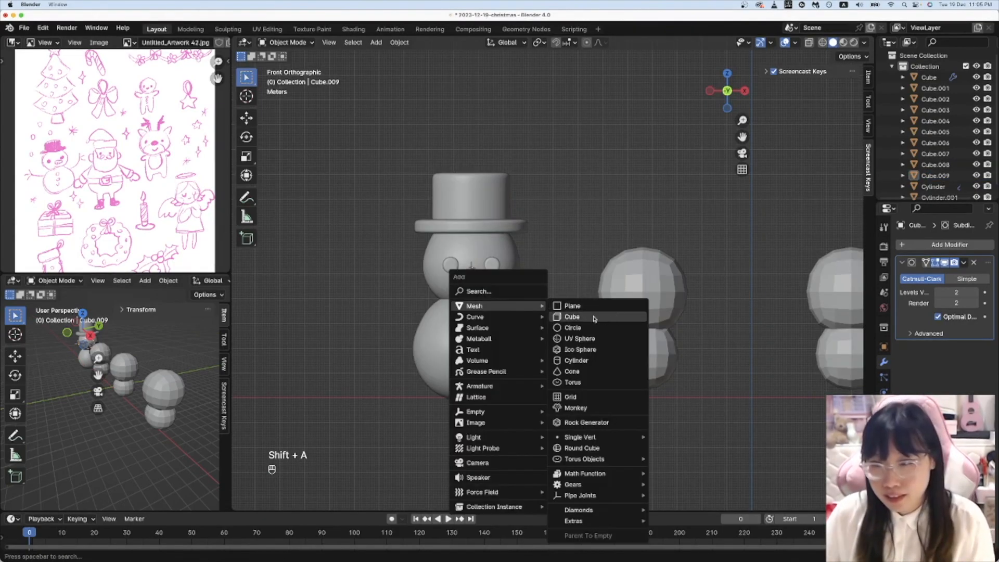
click(566, 319)
middle_drag(567, 319, 588, 315)
key(x)
click(594, 314)
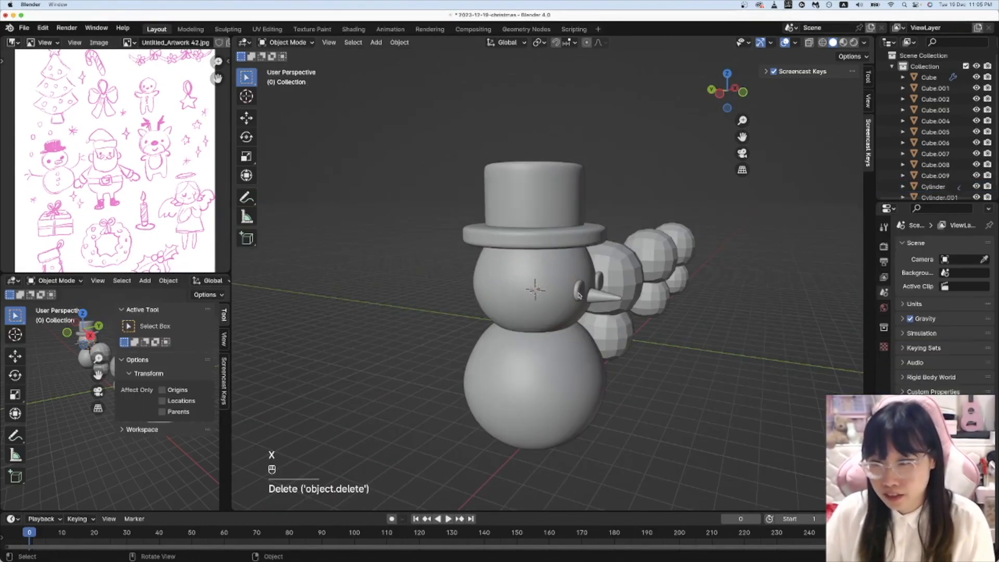
Step: Duplicate the eye as a button, remove the copy's Mirror modifier, and center it on the upper body
click(579, 291)
key(shift+d)
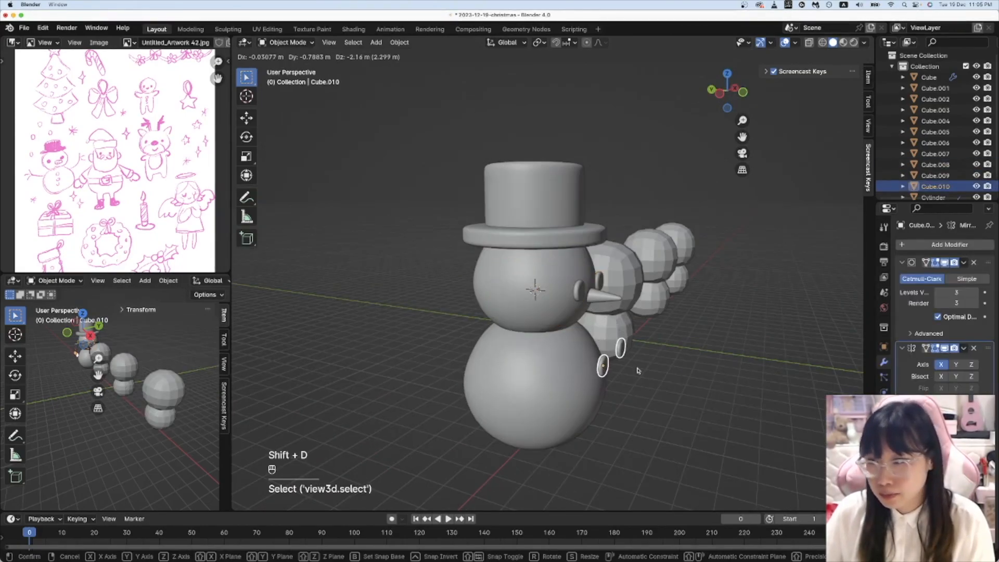
click(639, 370)
click(975, 350)
key(KP_1)
key(g)
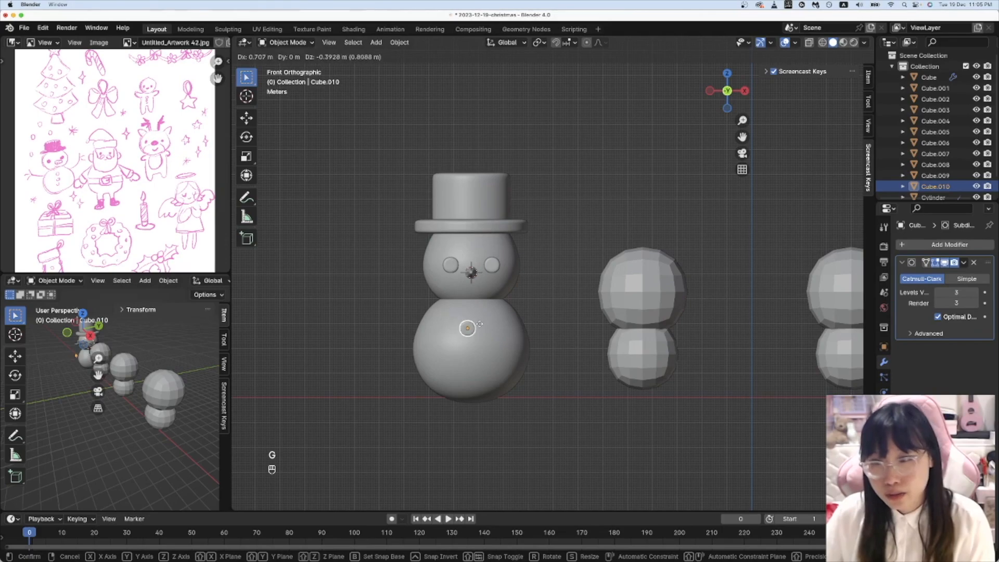
click(479, 318)
Step: Add an Array modifier with a count of 3 stacked vertically and lower the button row along Z
click(926, 244)
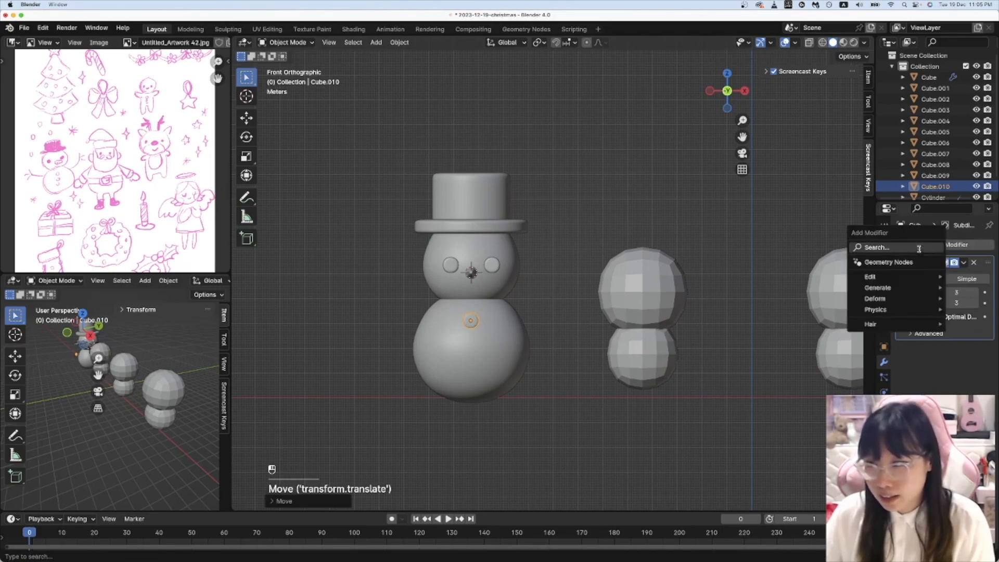
text(ar)
key(Return)
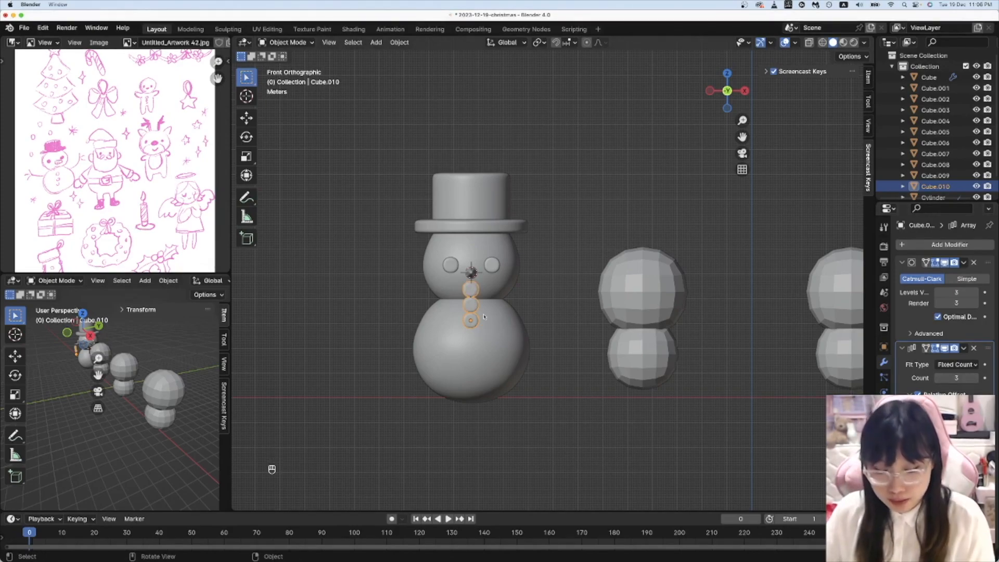
key(g)
key(z)
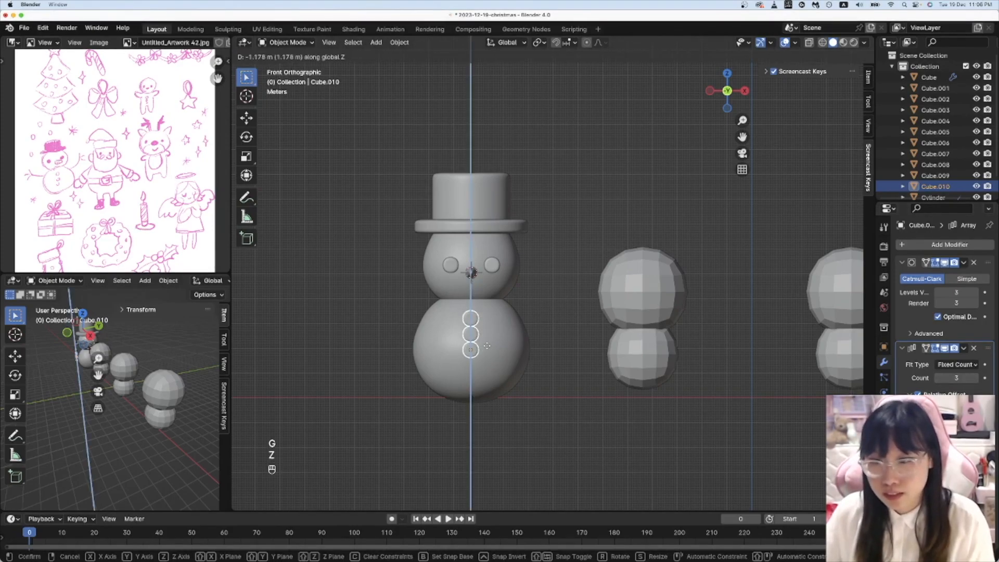
click(486, 345)
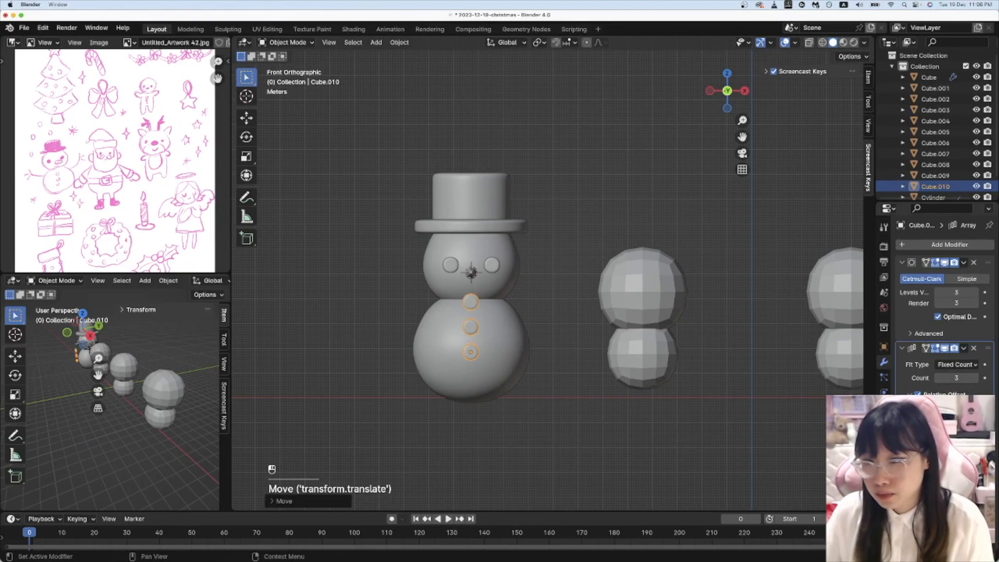
Step: Adjust the button row's height along Z on the body and apply its Array modifier
key(g)
key(z)
click(584, 351)
mouse_move(584, 350)
middle_down()
mouse_move(649, 355)
mouse_move(587, 353)
middle_up()
click(459, 358)
click(964, 348)
click(952, 360)
Step: Scale the button row down slightly and reposition it along Z on the snowman's body
click(424, 335)
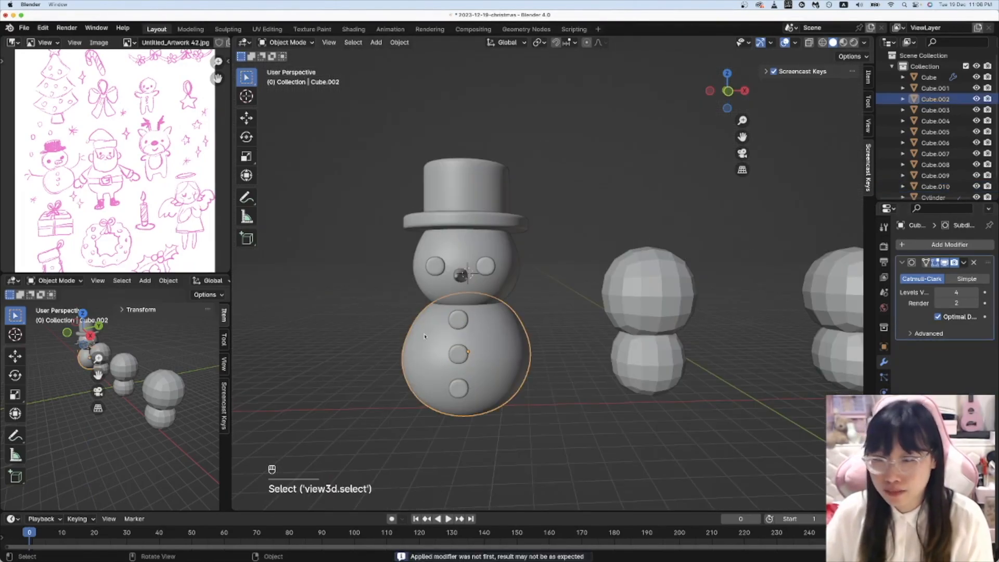
click(460, 322)
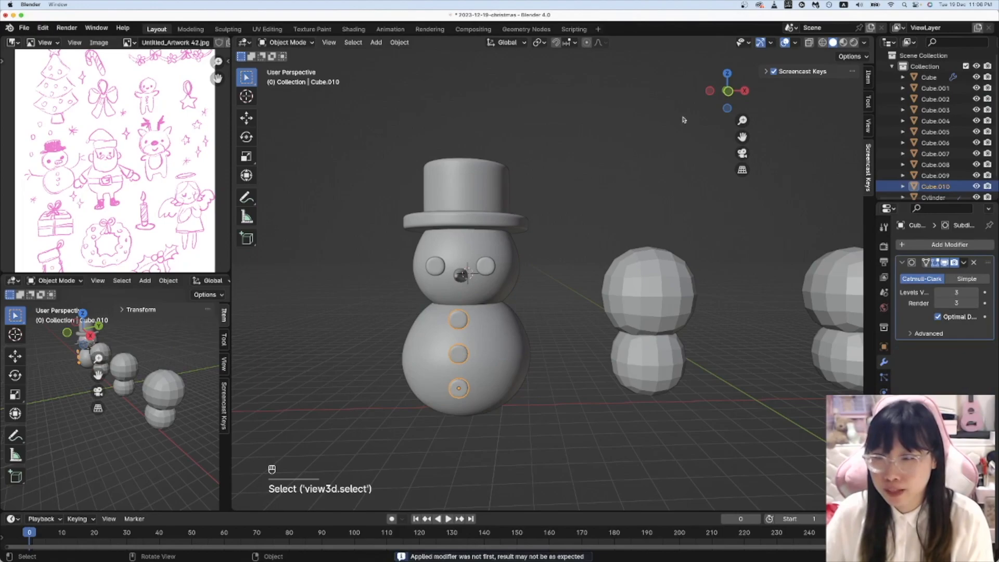
click(729, 92)
key(s)
key(g)
key(z)
click(567, 421)
Step: Separate the top and bottom buttons from the row into individual objects
key(Tab)
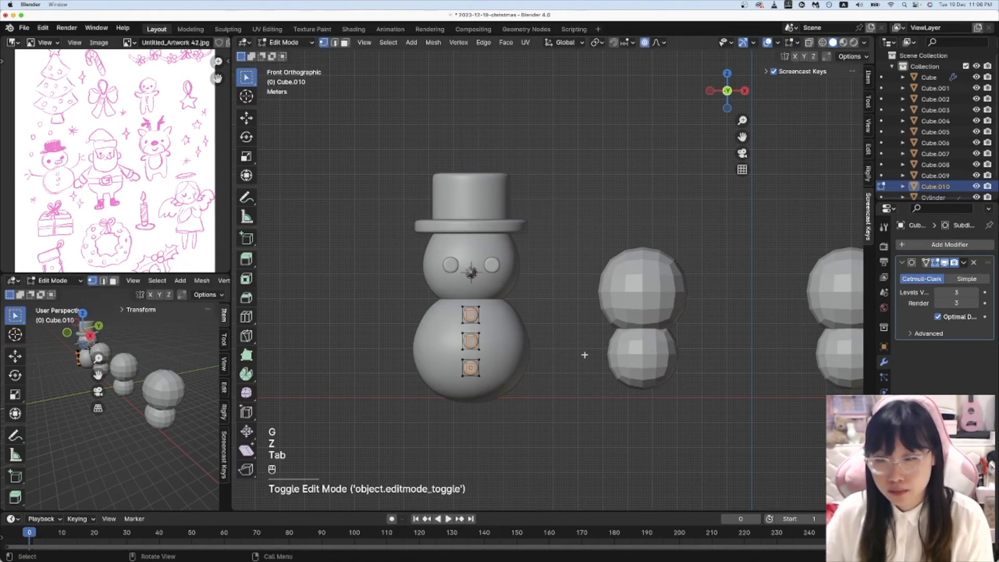
middle_drag(555, 353, 632, 360)
drag(575, 313, 625, 352)
middle_drag(645, 345, 679, 343)
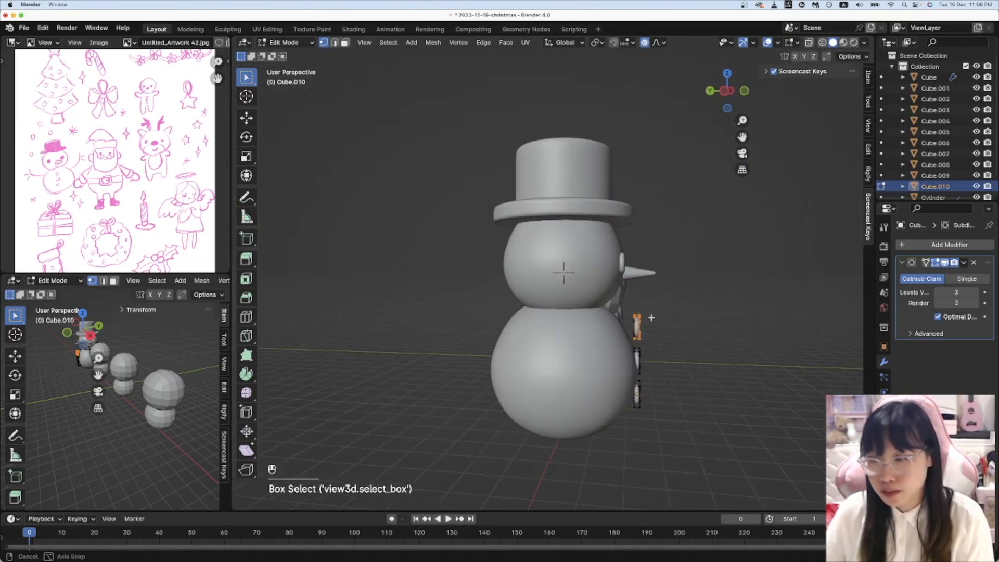
click(727, 91)
key(Tab)
click(635, 316)
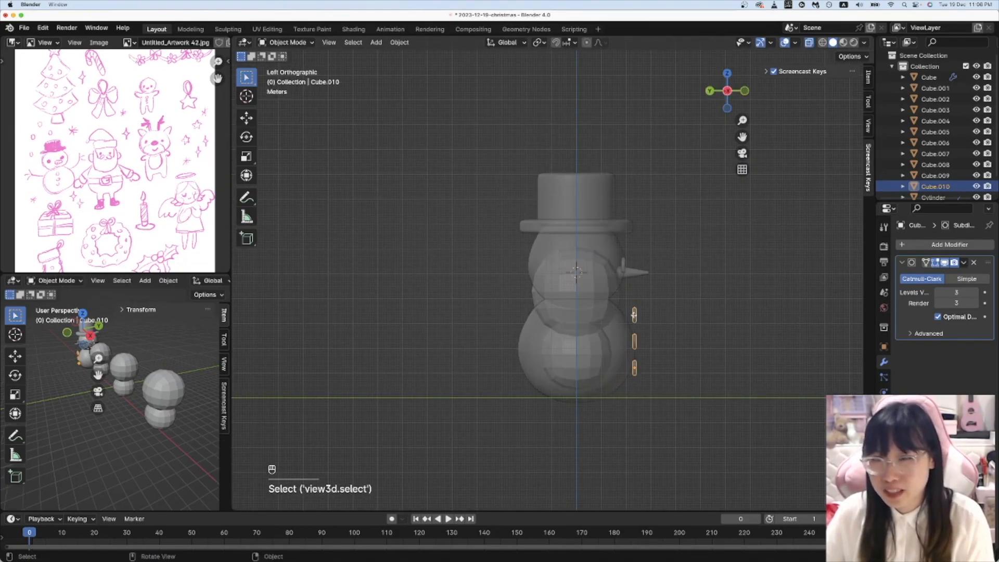
key(Tab)
drag(619, 303, 682, 400)
key(p)
click(659, 327)
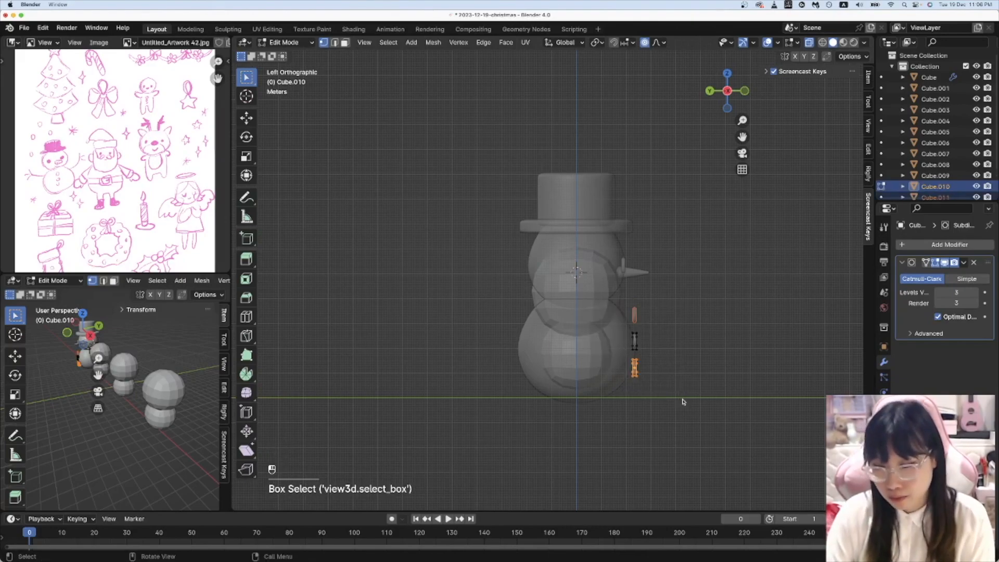
key(Tab)
Step: Set the top button's origin to its geometry
click(638, 333)
click(635, 319)
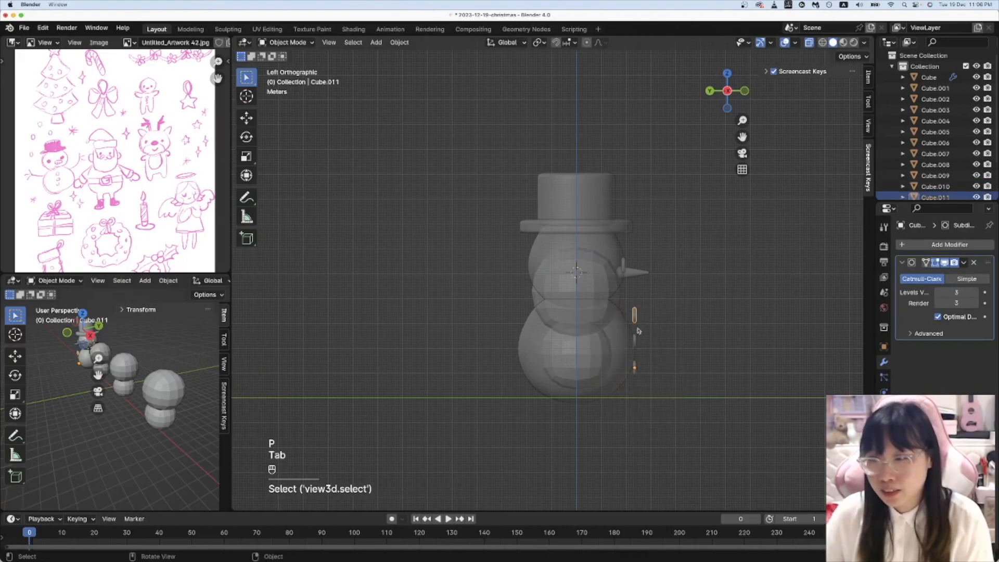
click(635, 344)
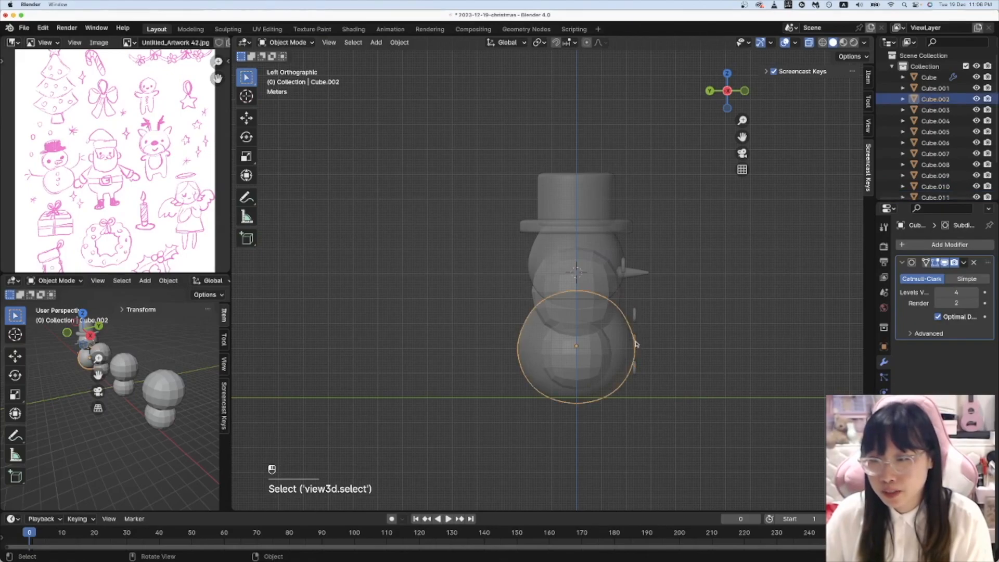
click(635, 344)
right_click(629, 359)
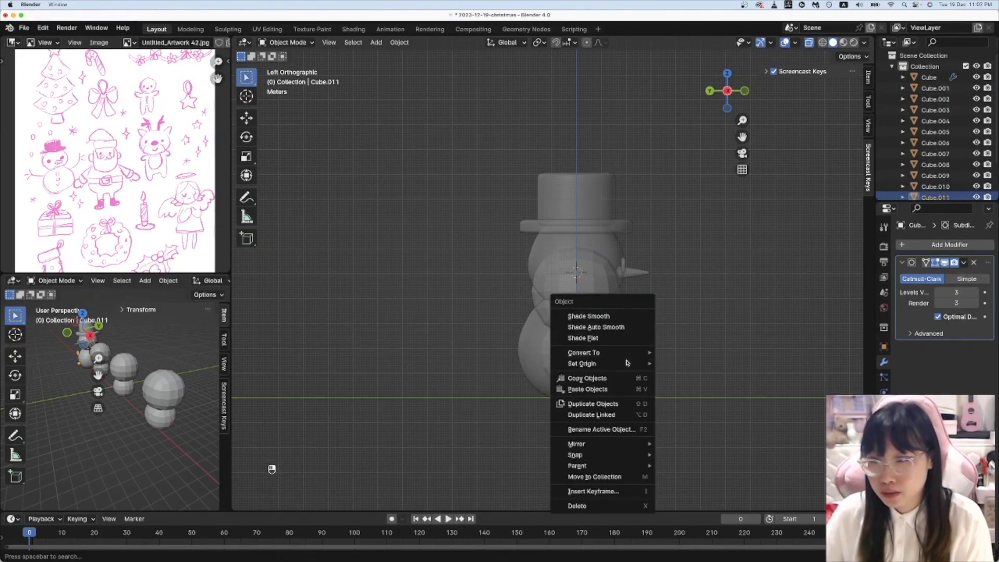
mouse_move(627, 363)
click(696, 375)
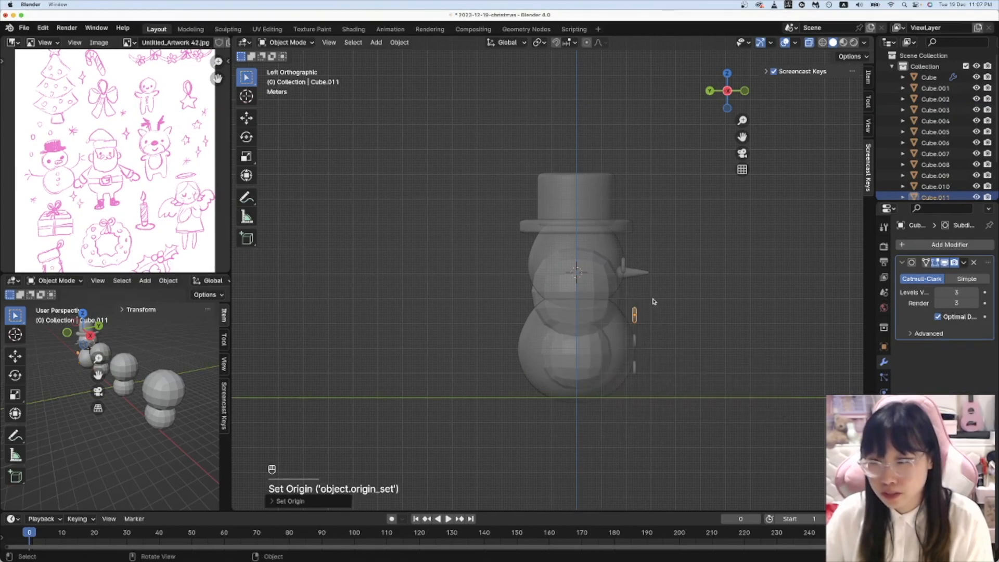
Step: Tilt the top button to follow the body's curve and move it back against the surface
key(r)
click(639, 280)
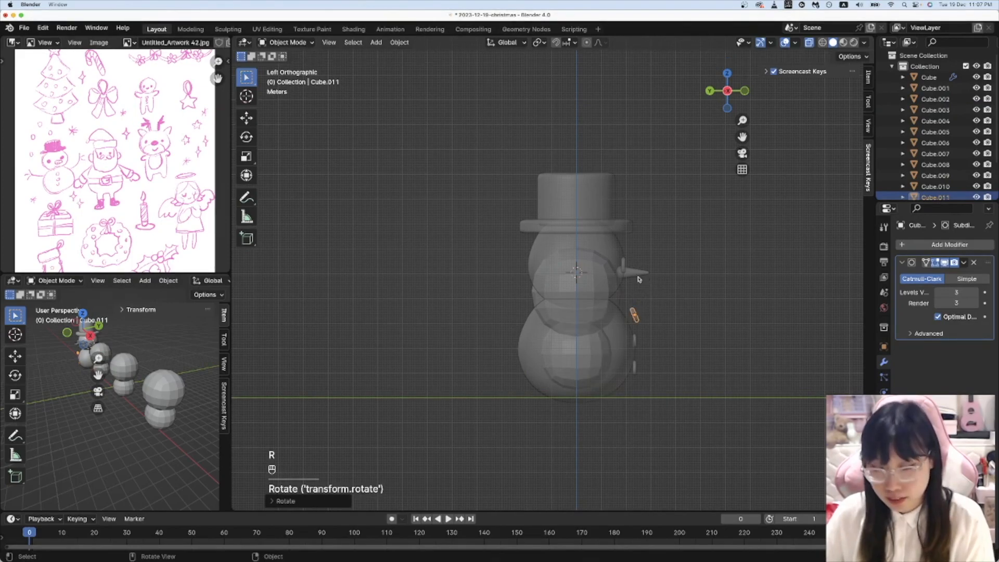
key(g)
key(y)
click(633, 333)
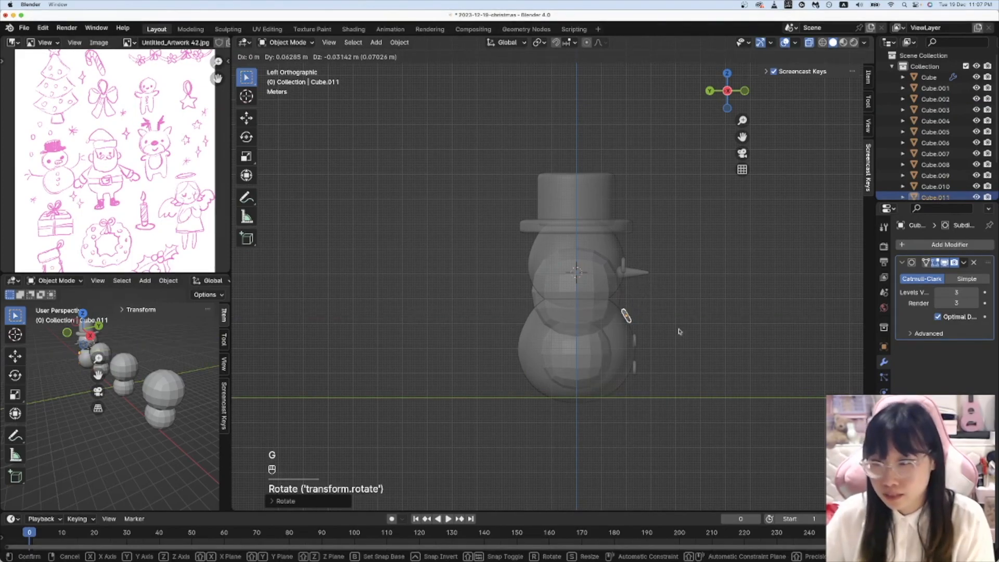
Step: Rotate the bottom button to match the lower body's curve and move it along Y against the surface
click(640, 373)
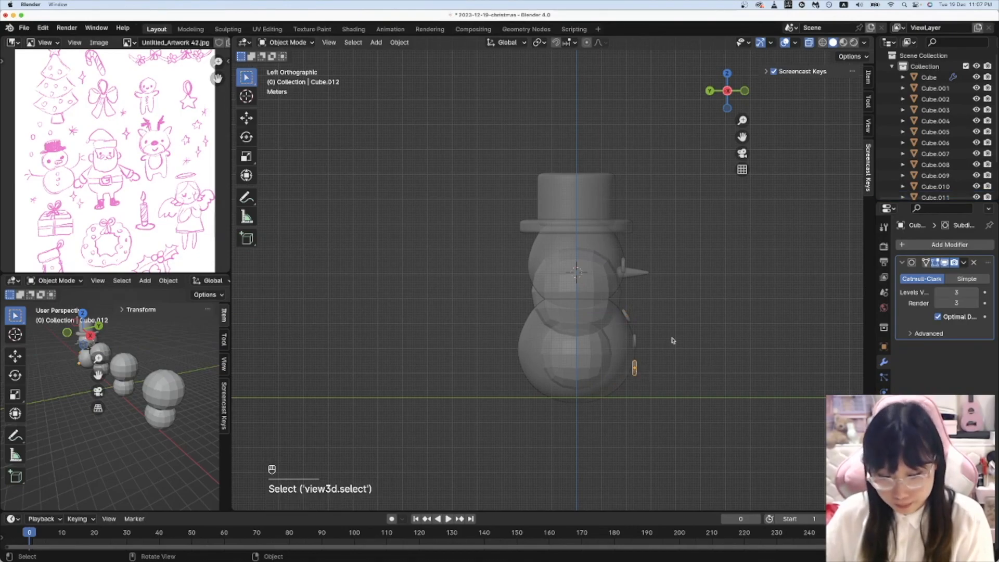
key(r)
click(648, 364)
key(g)
key(y)
click(645, 366)
key(alt+1)
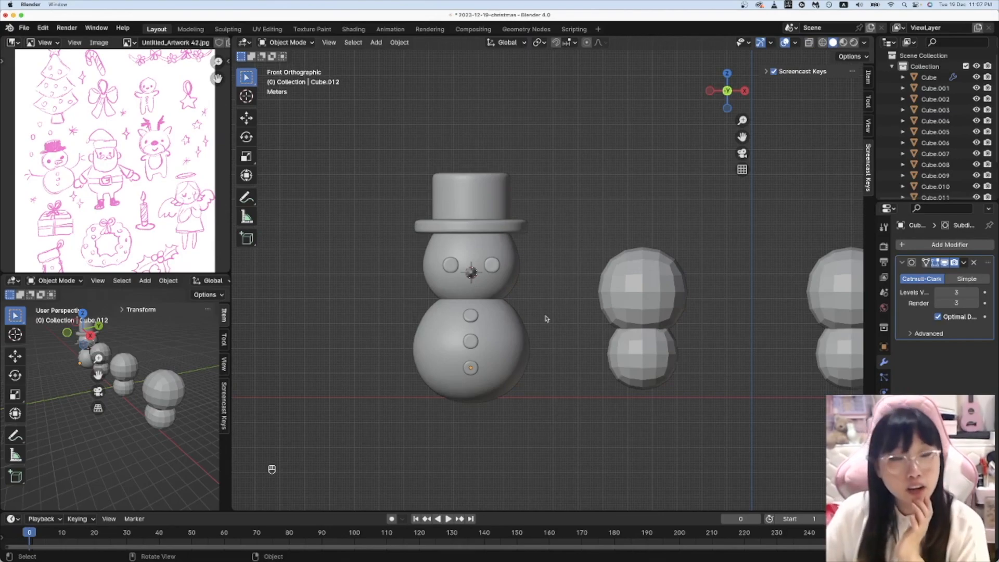
Step: Duplicate the bottom body button, move the copy below the nose and scale it down into a small mouth dot
key(shift+d)
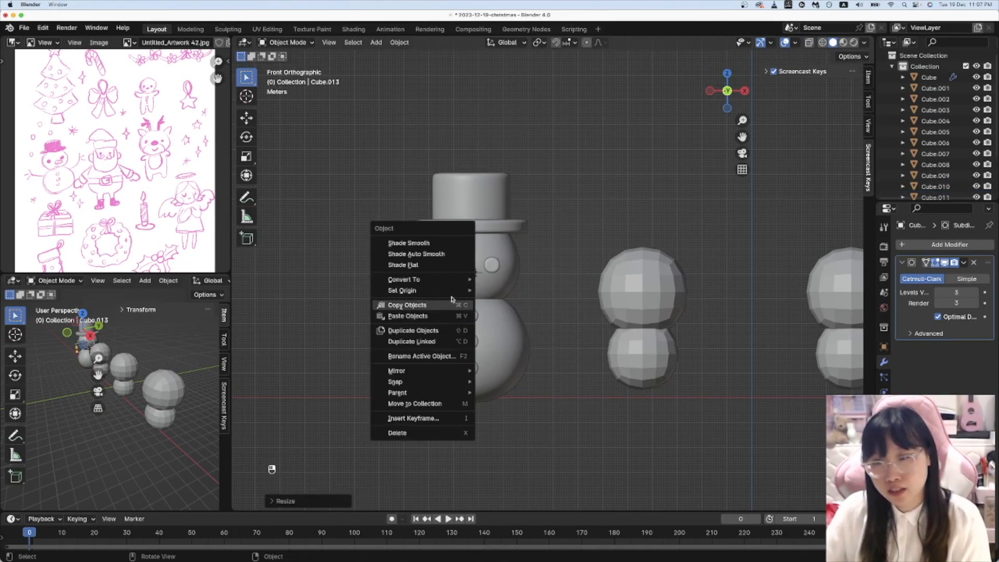
key(Escape)
scroll(443, 246, up, 2)
scroll(444, 247, up, 2)
scroll(443, 281, up, 4)
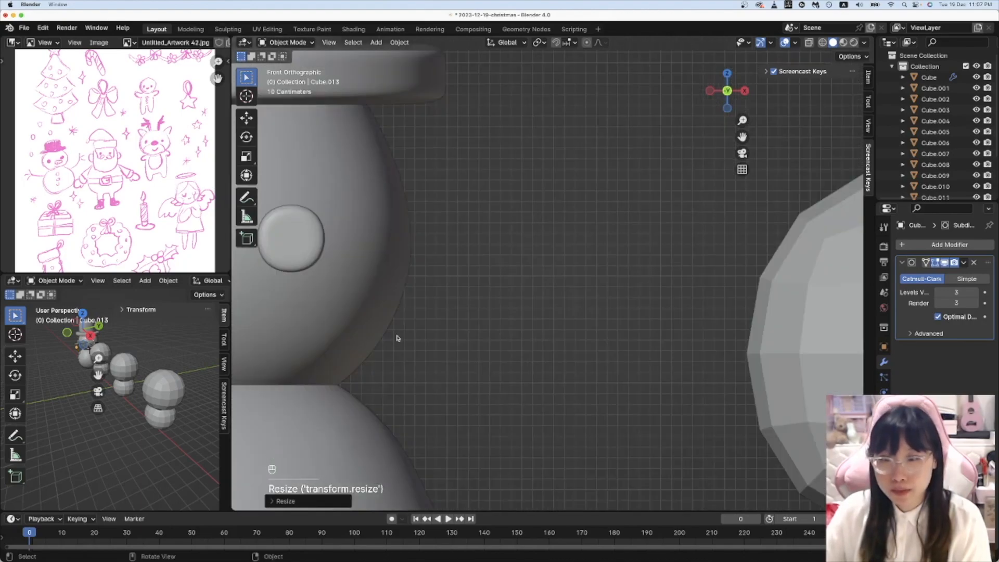
shift+middle_drag(397, 339, 710, 325)
key(g)
click(528, 321)
key(s)
click(535, 321)
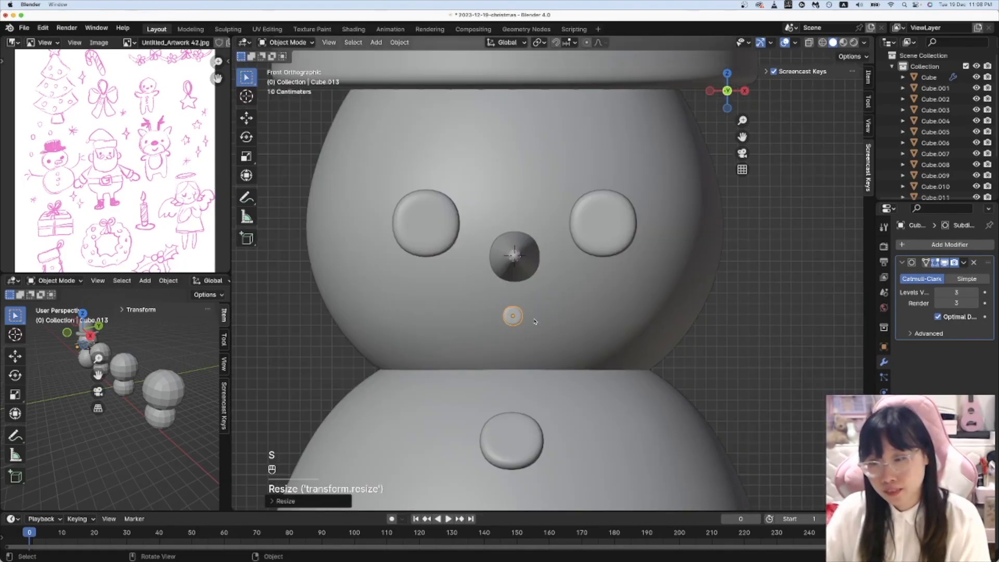
Step: Duplicate the small mouth dot twice to form half of a rising smile on one side of the face
key(shift+d)
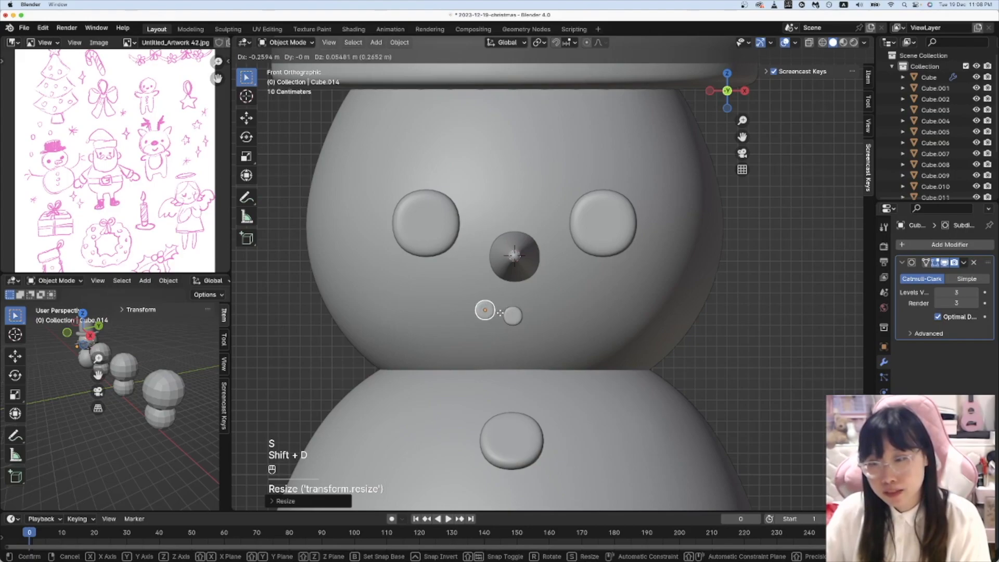
click(501, 315)
key(shift+d)
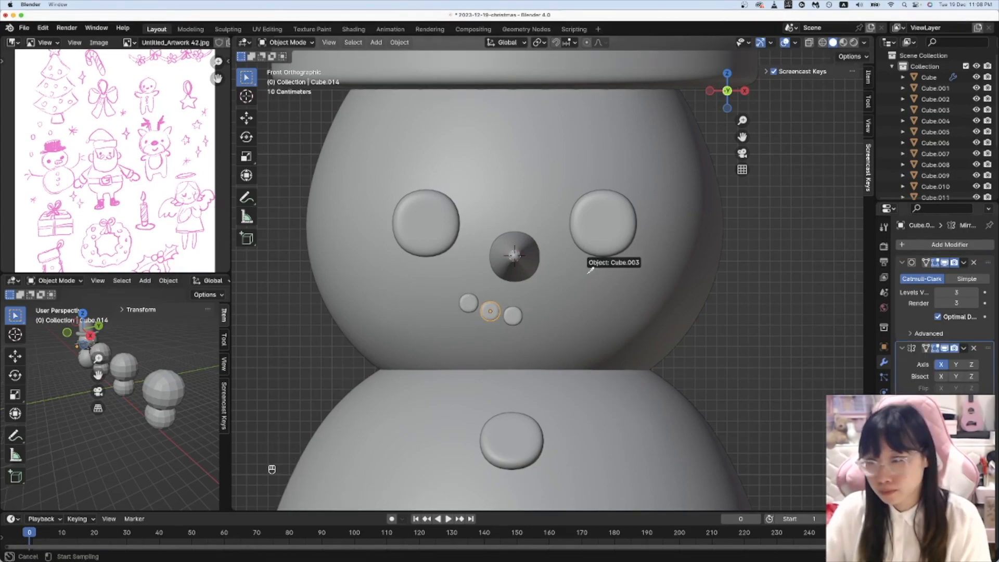
Step: Mirror the two side mouth dots across X, using the nose as the mirror object, to complete the smile
click(514, 255)
click(466, 305)
click(761, 335)
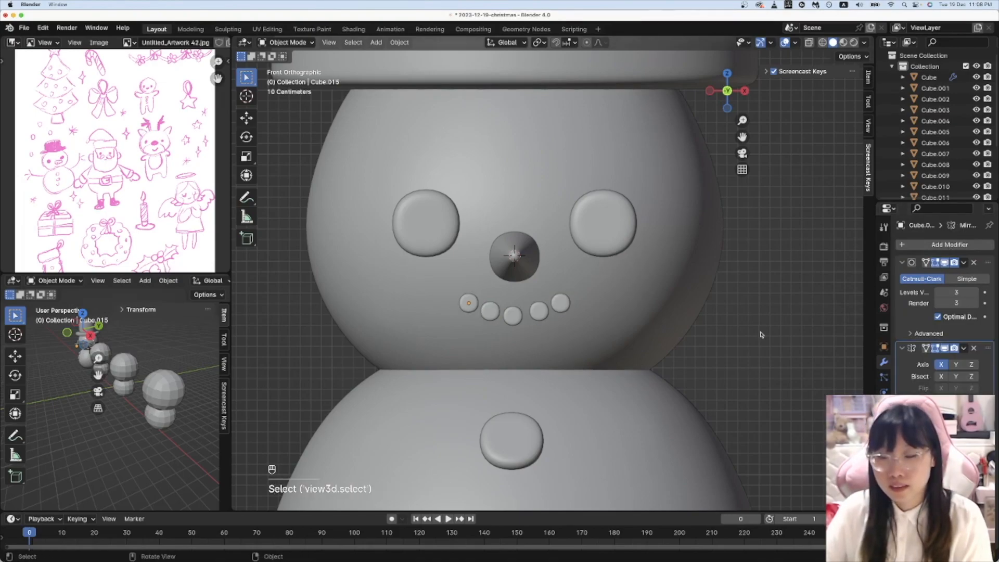
Step: Move the outer mouth dots along Y to sit against the snowman's head surface
click(514, 315)
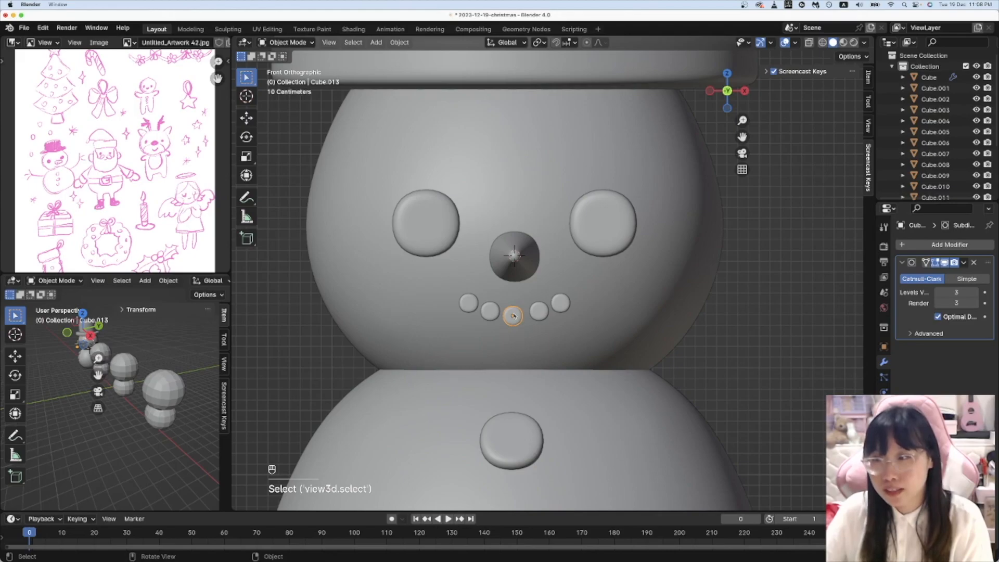
key(super+minus)
key(super+minus)
key(super+minus)
key(super+minus)
key(super+minus)
key(super+minus)
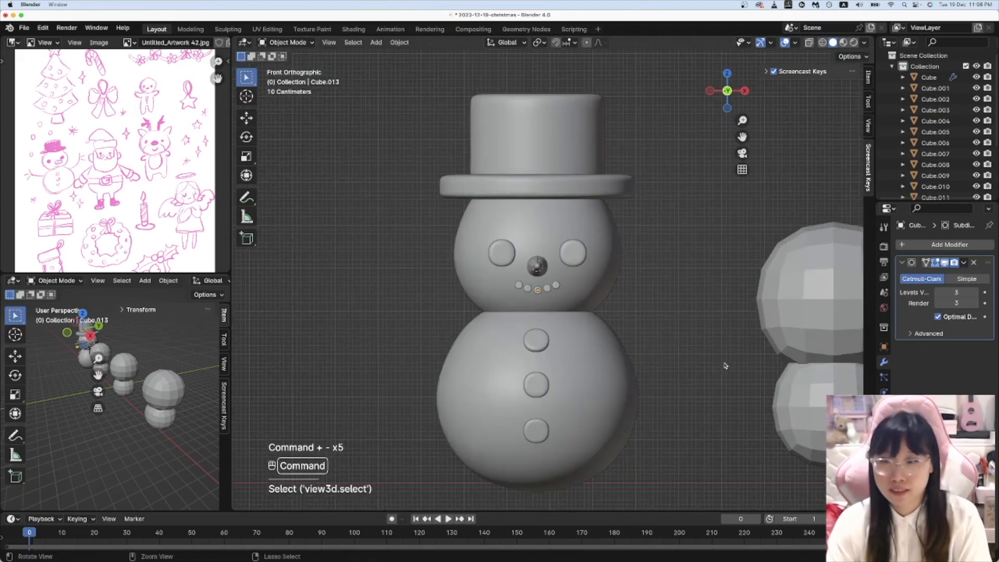
middle_drag(725, 366, 637, 301)
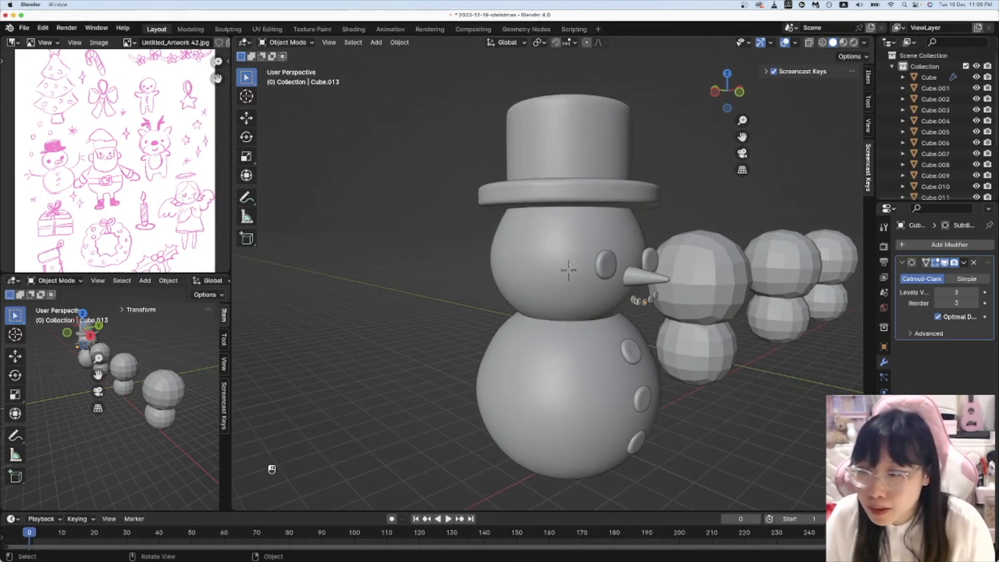
click(636, 302)
click(635, 301)
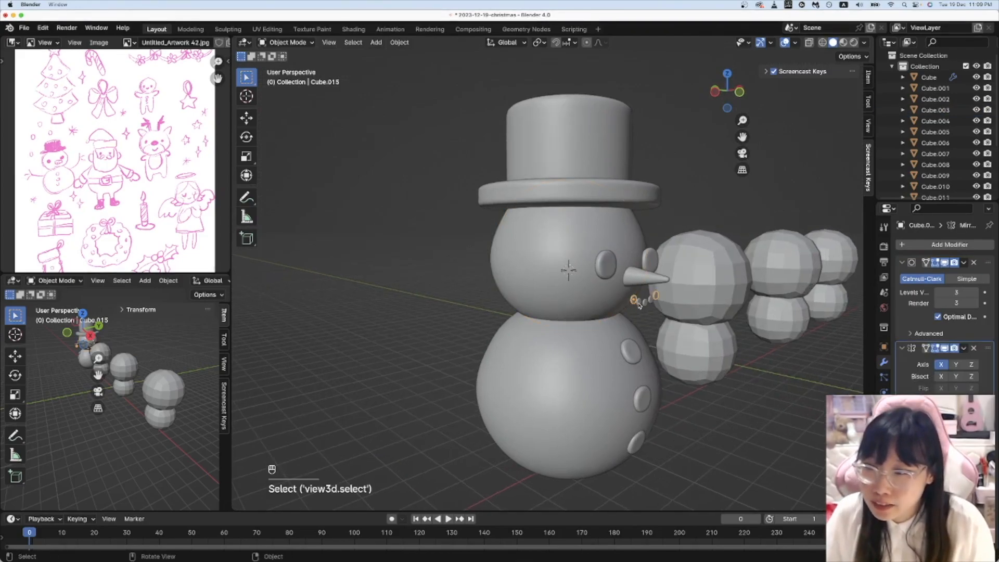
click(715, 91)
key(g)
key(y)
click(661, 289)
Step: Rotate the centre mouth dot in the side view to follow the curve of the lower face
scroll(661, 288, up, 4)
shift+middle_drag(661, 288, 692, 299)
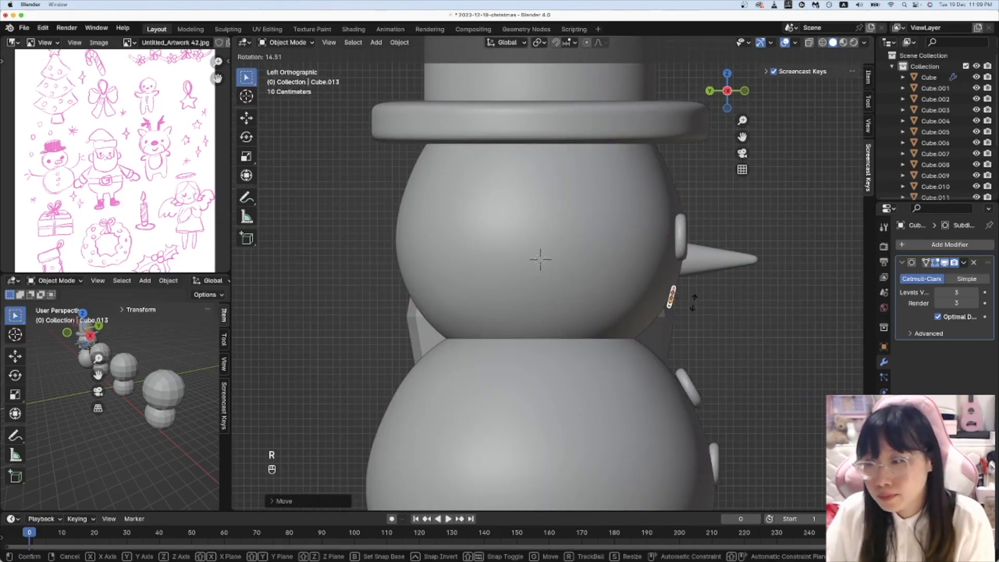
key(KP_1)
scroll(683, 334, down, 5)
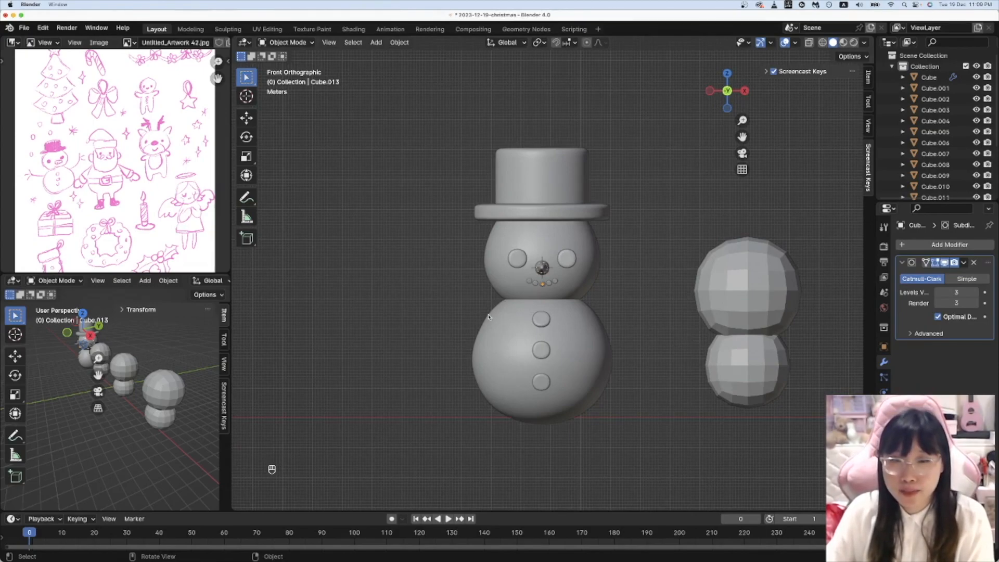
Step: Add a path curve beside the snowman's upper body for an arm and raise its outer end along Z into a bend
key(shift+a)
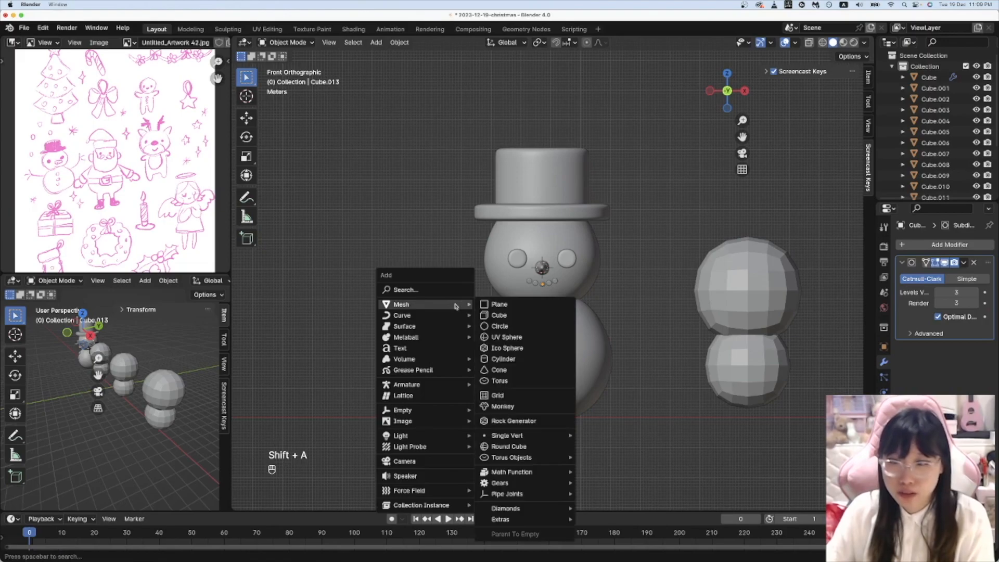
mouse_move(448, 316)
click(545, 359)
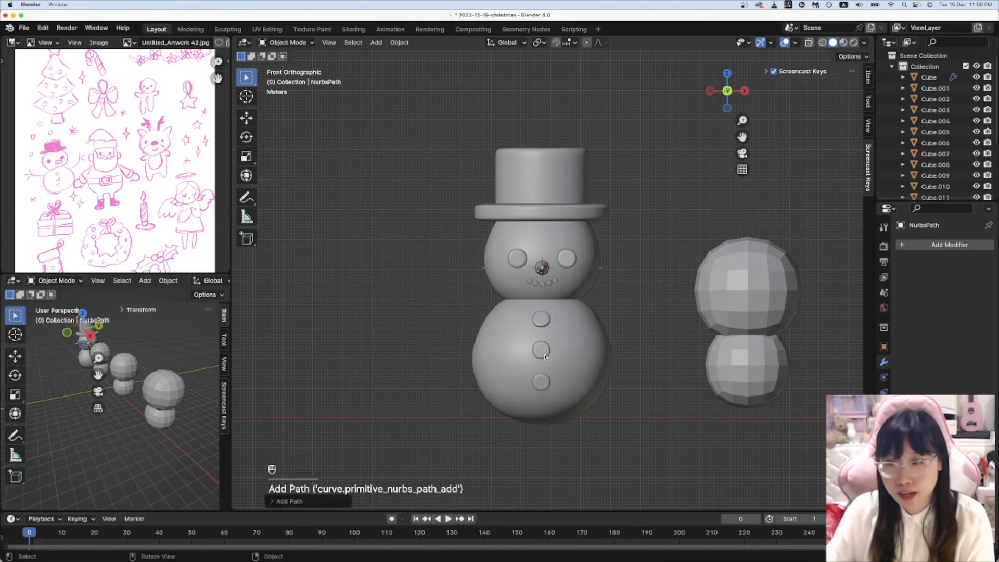
key(g)
click(425, 339)
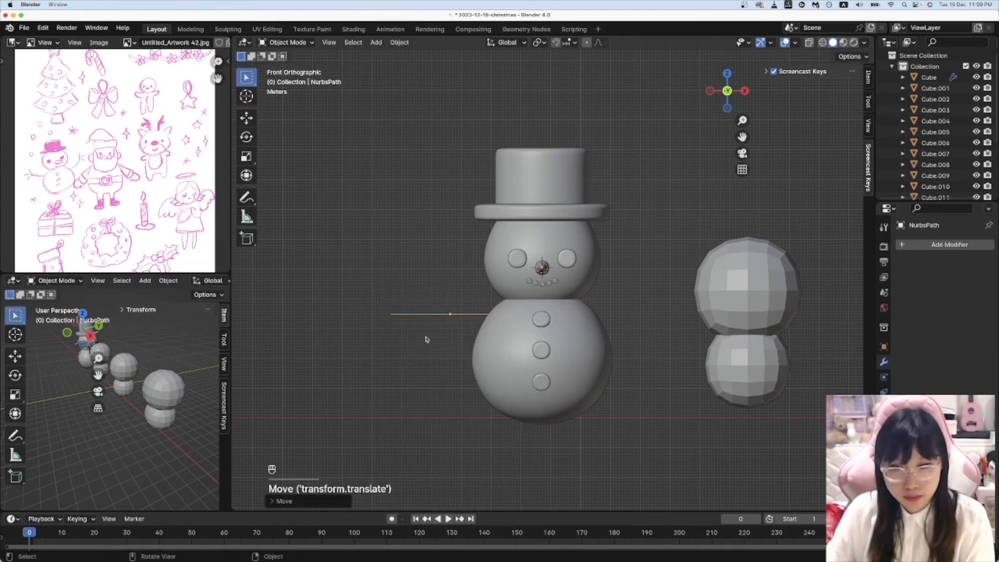
key(Tab)
key(g)
key(z)
click(411, 292)
Step: Scale the arm path down against the upper body and give it a round bevel thickness
key(Tab)
key(s)
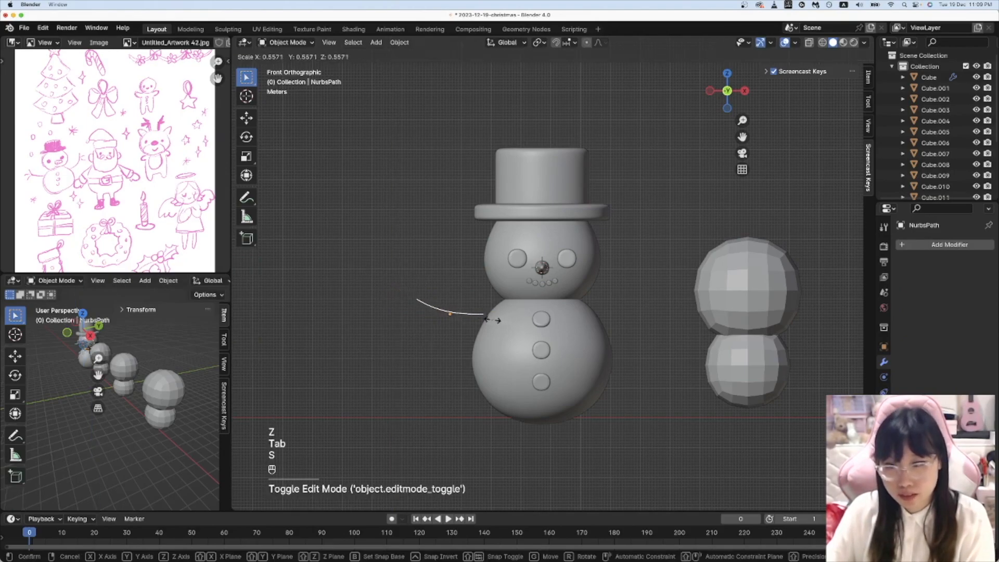
click(484, 317)
key(g)
click(500, 323)
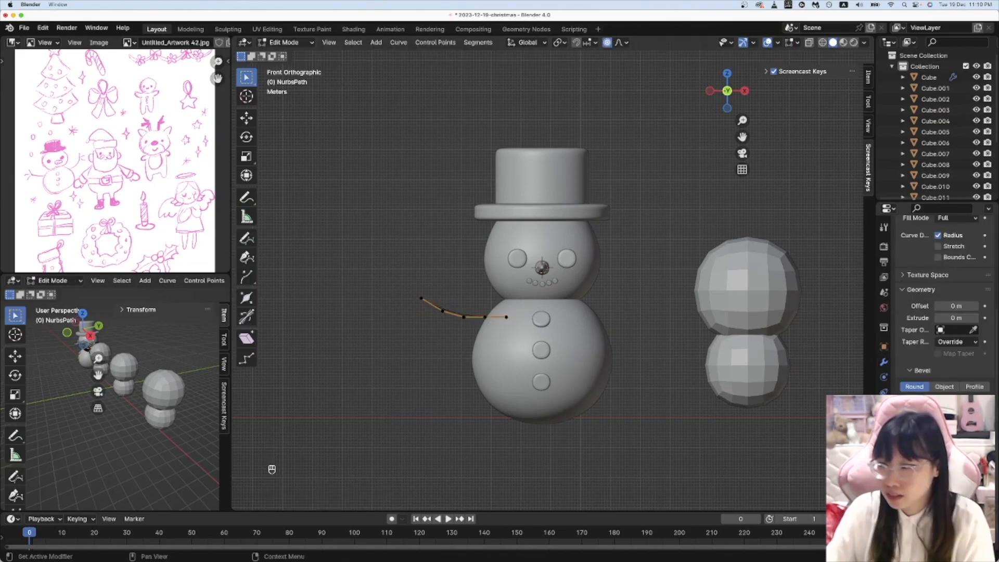
key(Tab)
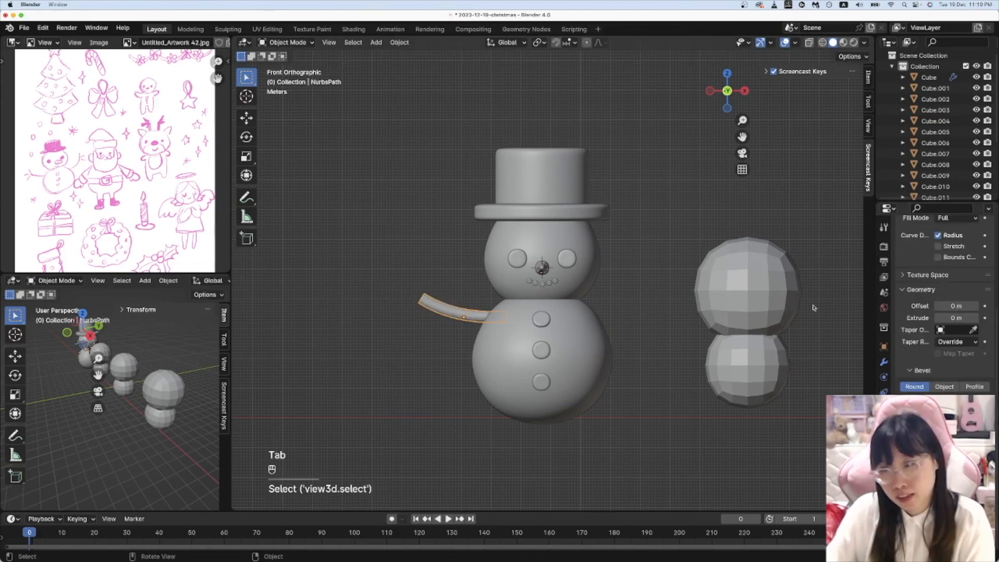
Step: Mirror the arm across X to the snowman's opposite side and rotate it to point further upward
click(883, 360)
click(940, 247)
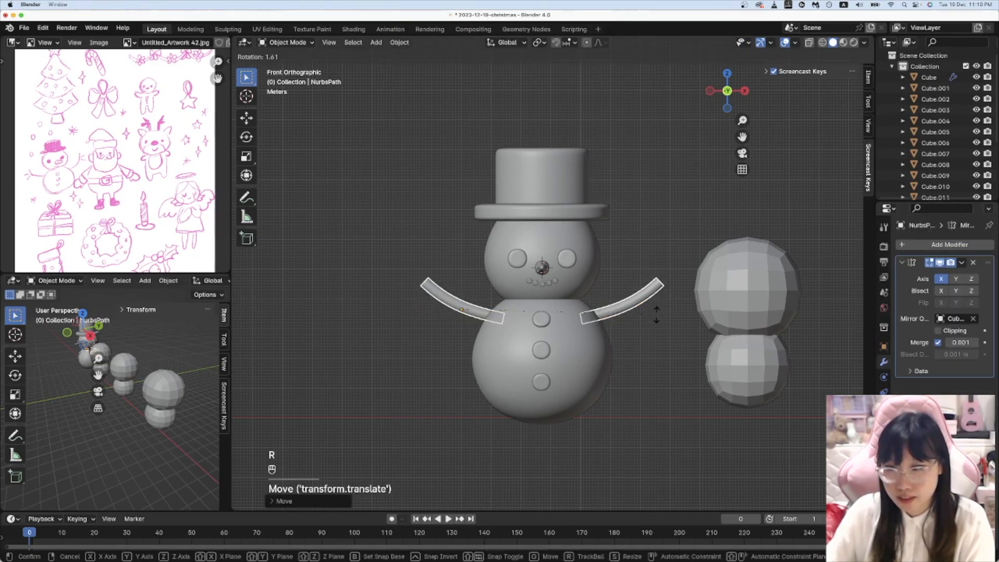
click(656, 326)
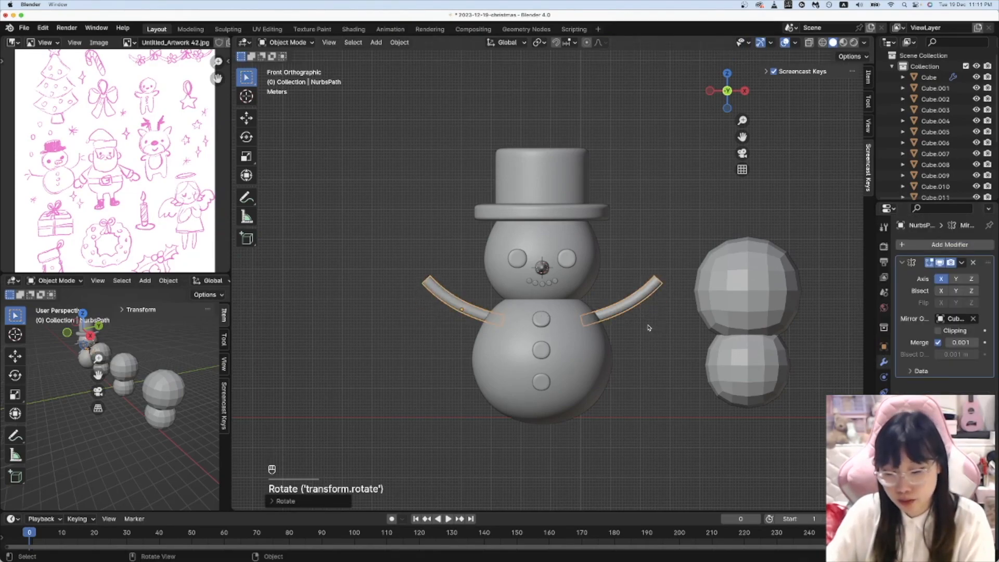
Step: Duplicate the mirrored arm, scale the copy down and attach it as a short twig near the arm's outer end
key(shift+d)
key(g)
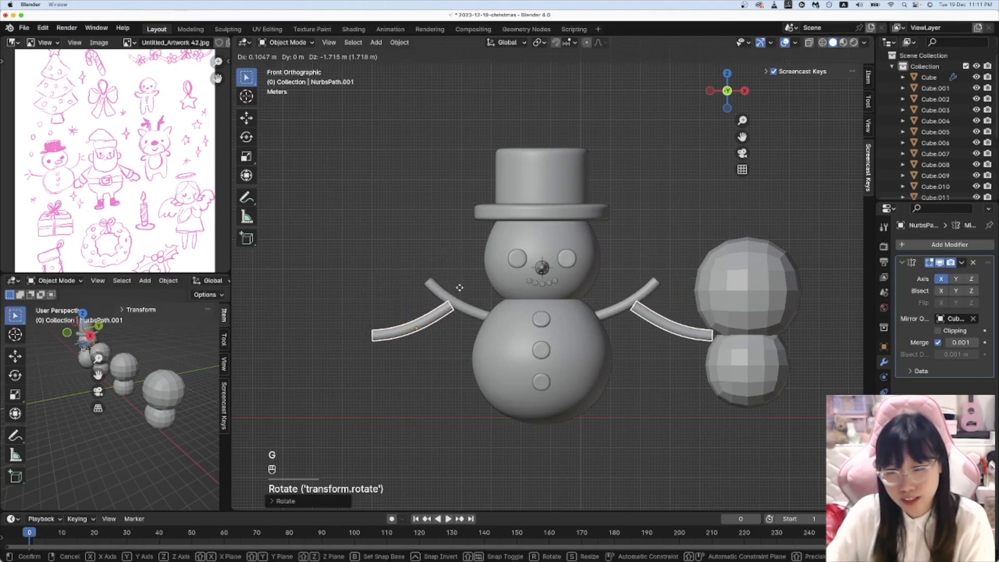
click(457, 286)
key(s)
click(454, 309)
key(g)
click(457, 299)
key(s)
click(458, 298)
key(g)
click(460, 300)
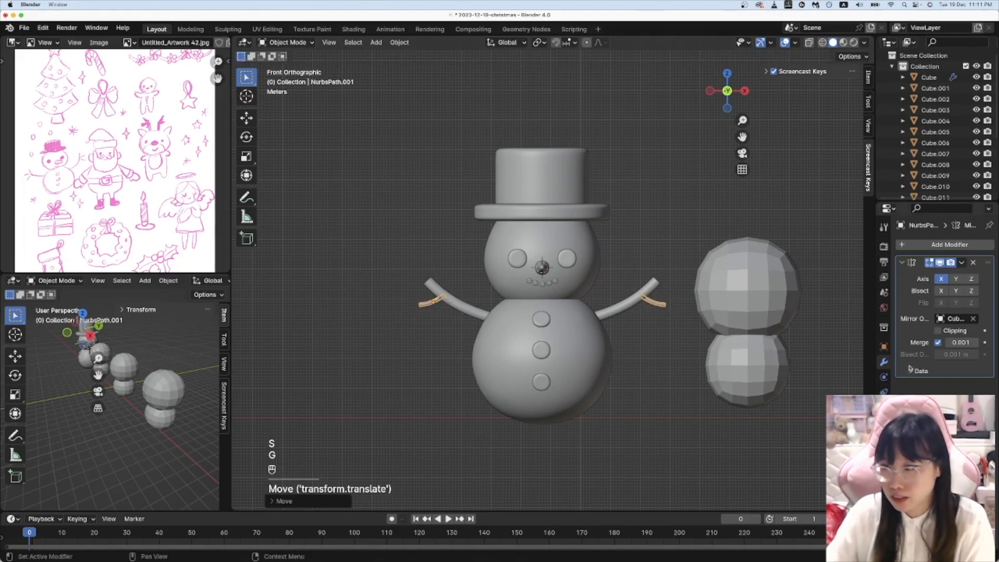
Step: Convert the arm and twig curves into one combined mesh for both sides and open it for editing
scroll(521, 302, down, 1)
click(619, 301)
right_click(620, 302)
mouse_move(610, 297)
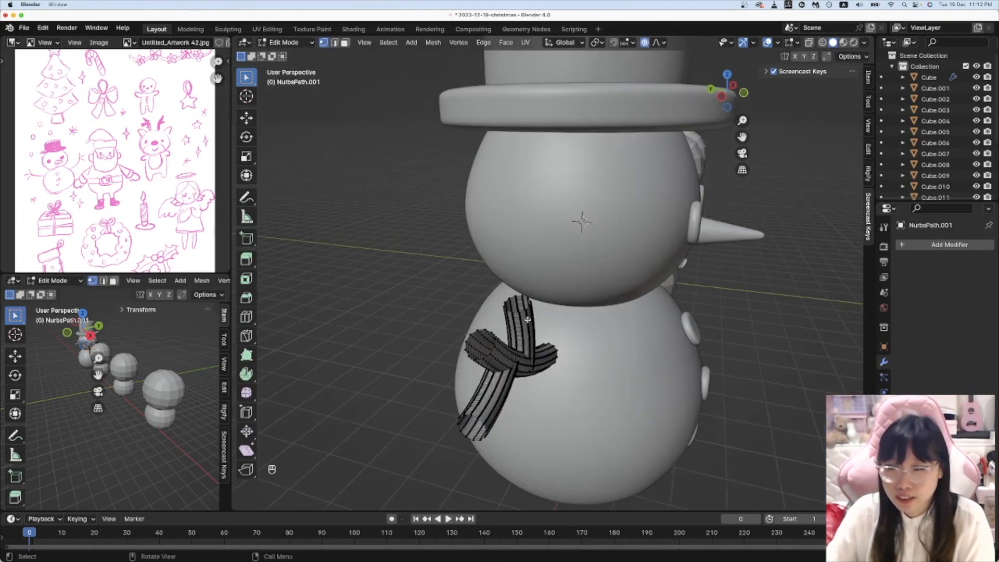
Step: Fill the open ends of the upper twig and the main branch on the first arm with faces
scroll(526, 321, up, 5)
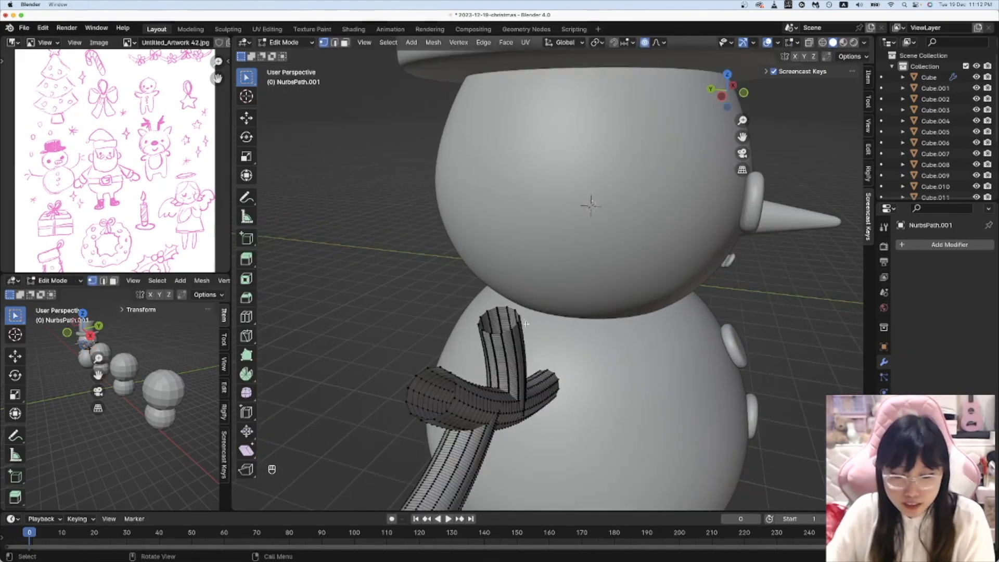
key(2)
scroll(514, 328, up, 3)
shift+middle_drag(513, 379, 542, 305)
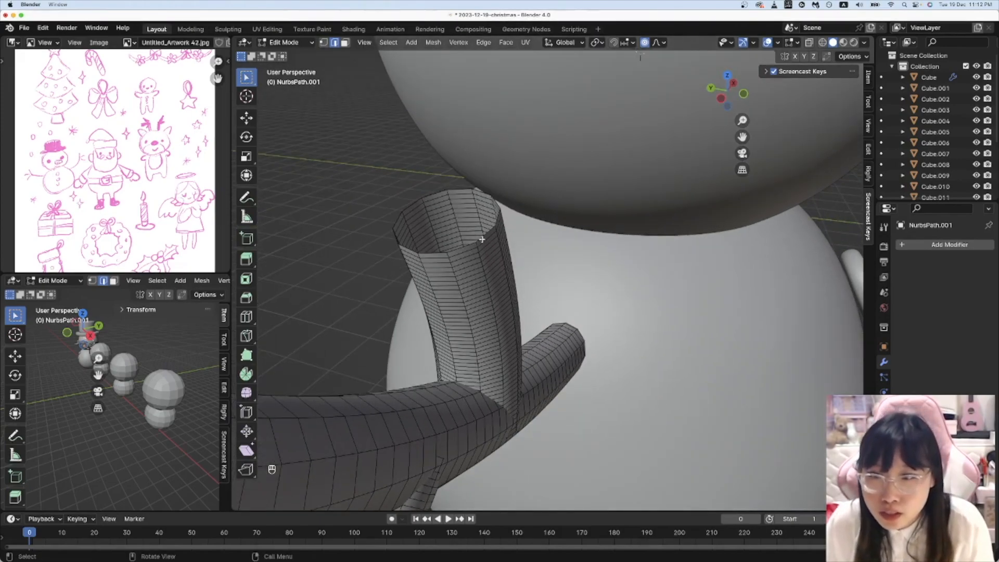
key(f)
middle_drag(464, 274, 461, 293)
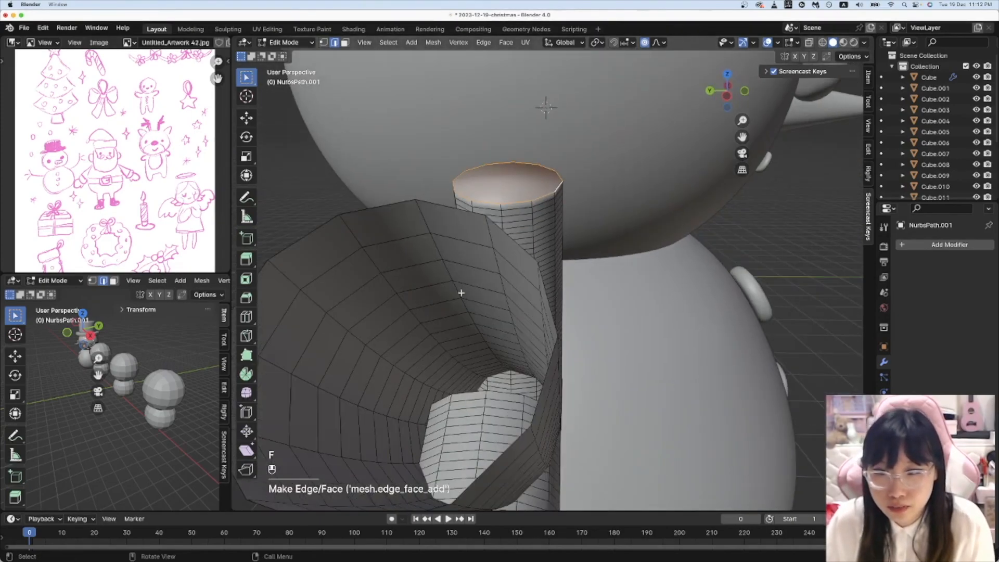
alt+click(527, 251)
key(f)
Step: Fill the open ends of the upper twig and the main branch on the opposite arm with faces
middle_drag(562, 322, 614, 174)
alt+click(616, 171)
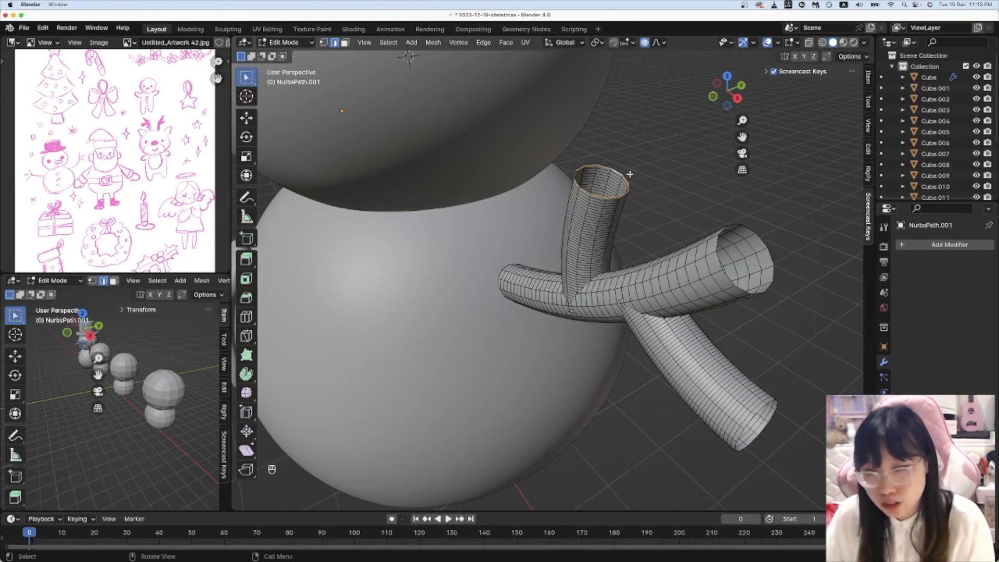
key(f)
alt+click(760, 239)
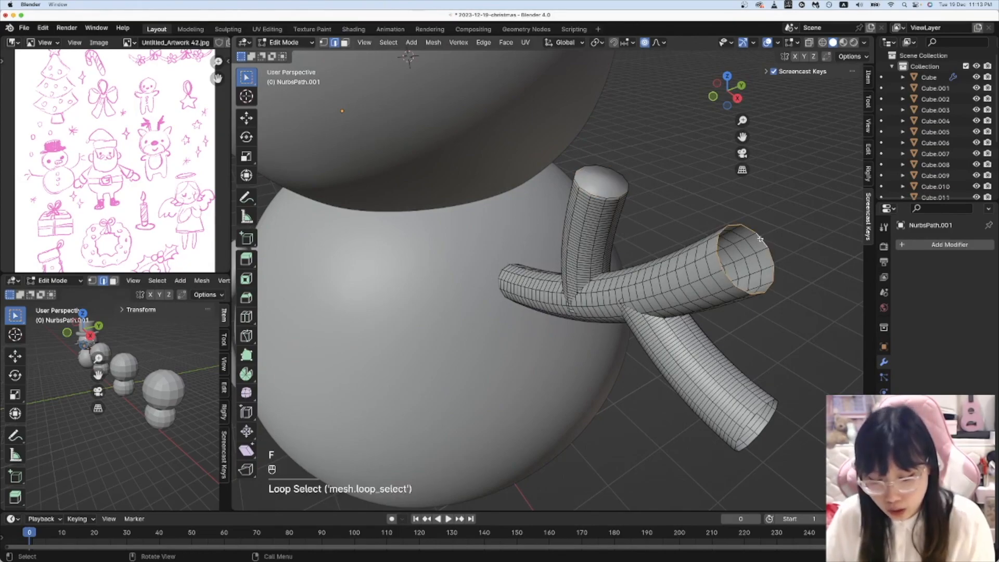
key(f)
key(Tab)
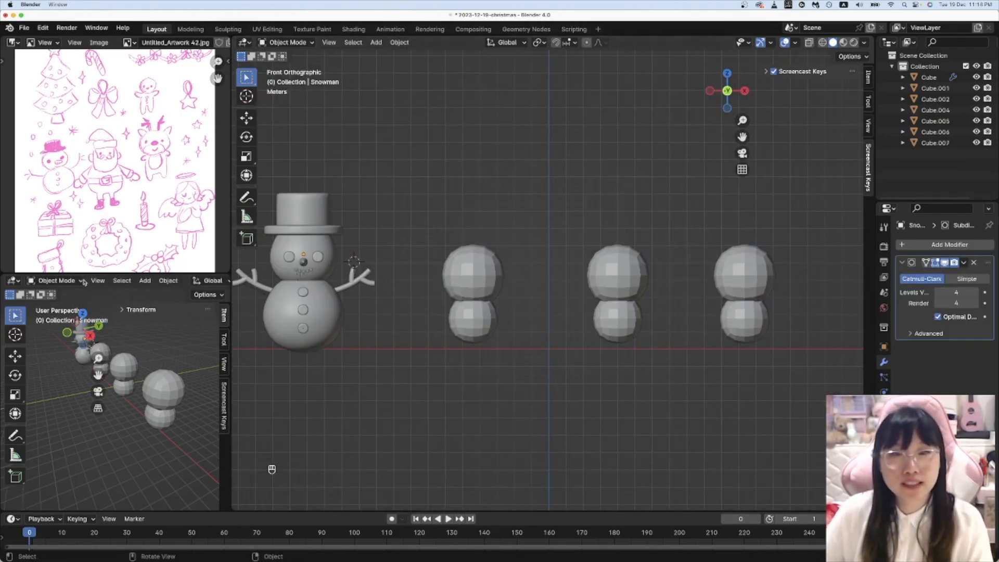
Step: Snap the 3D cursor to the head of the figure next to the snowman
scroll(455, 277, up, 2)
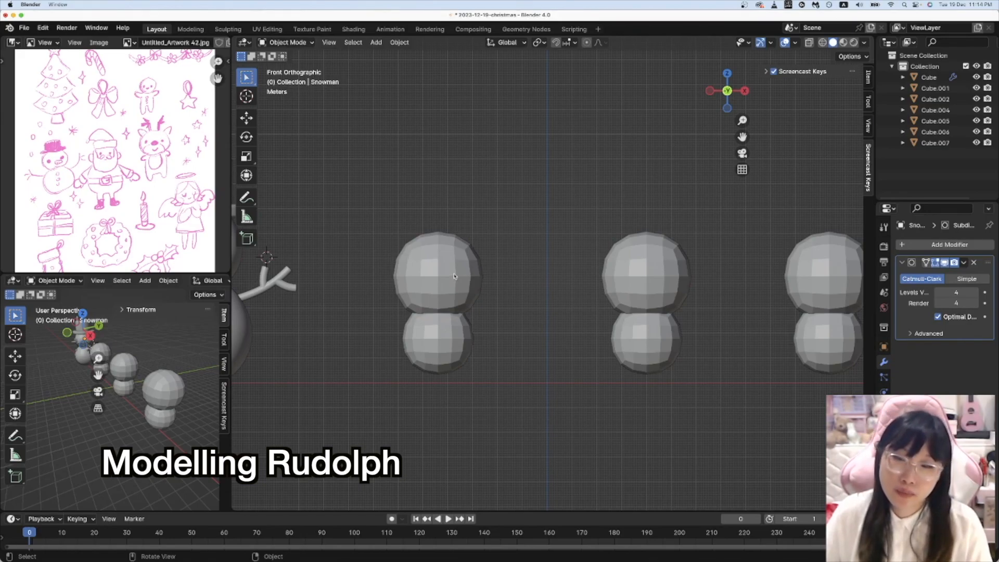
shift+click(446, 267)
key(shift+s)
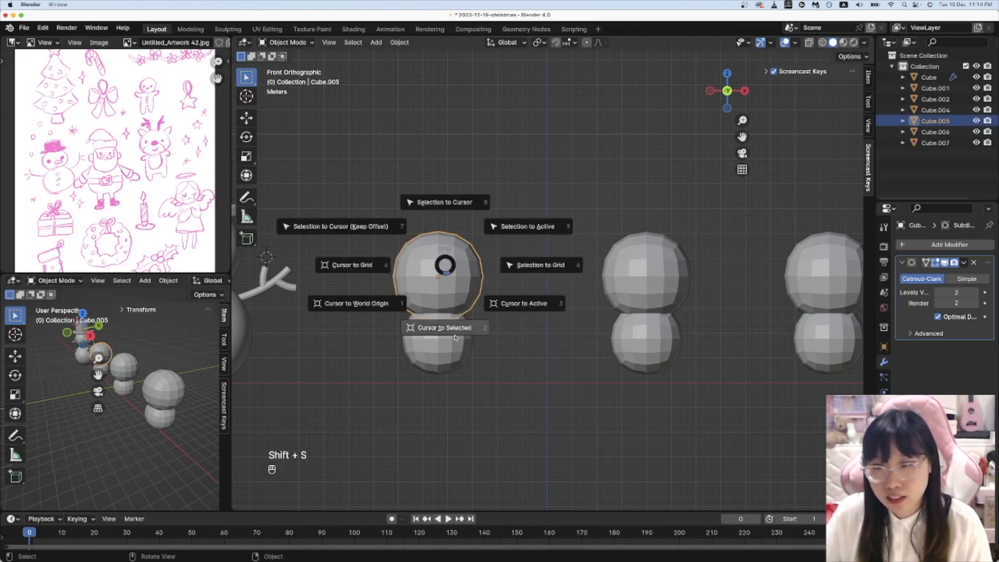
click(440, 328)
Step: Add a cube at the 3D cursor and move it above the second figure's head, offset to one side
scroll(452, 281, up, 2)
key(shift+a)
mouse_move(466, 272)
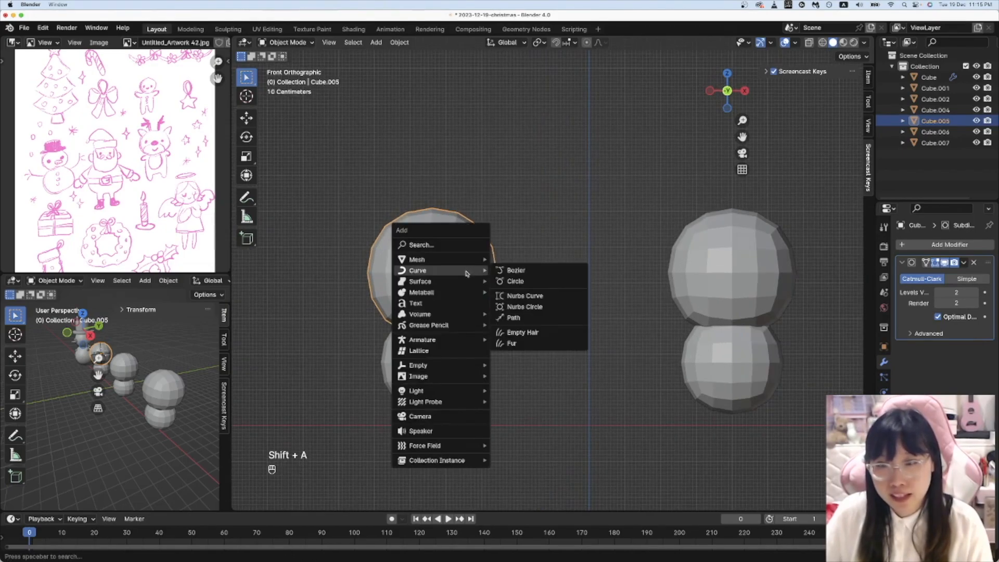
click(515, 271)
key(g)
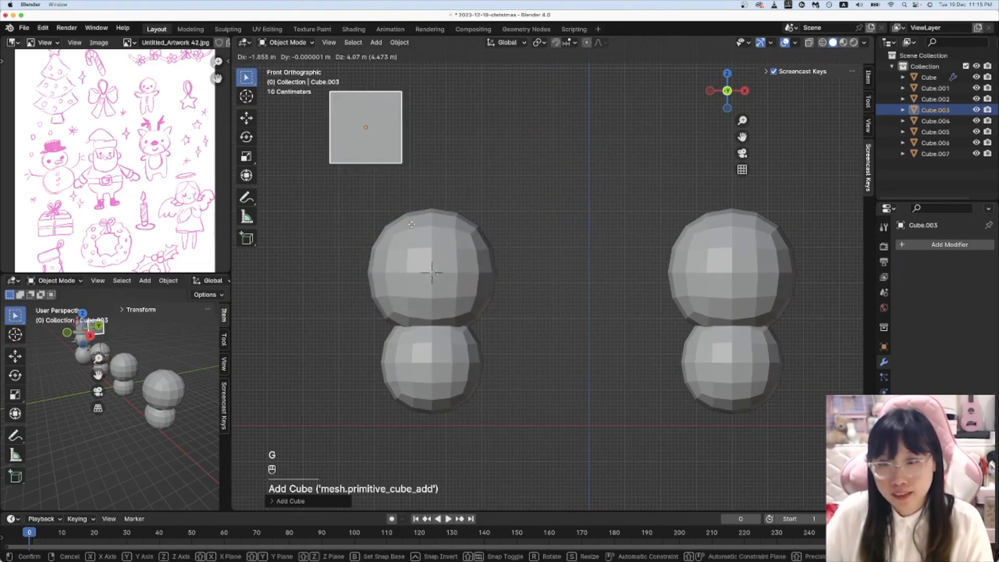
click(356, 137)
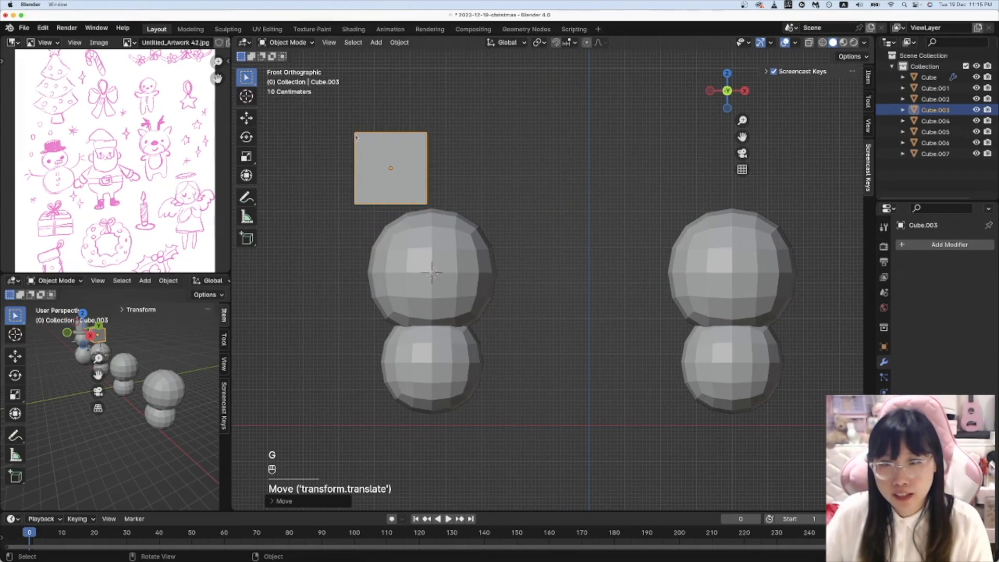
Step: Taper the cube into an ear shape by scaling its upper vertices to about 0.6, and apply a level 2 subdivision
key(Tab)
key(super+z)
key(alt+z)
drag(329, 120, 466, 145)
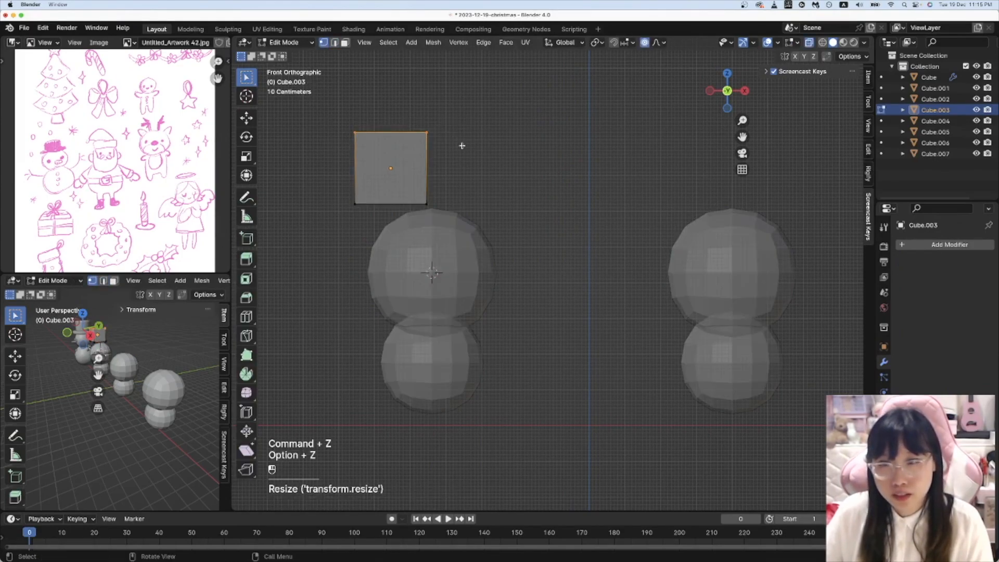
key(s)
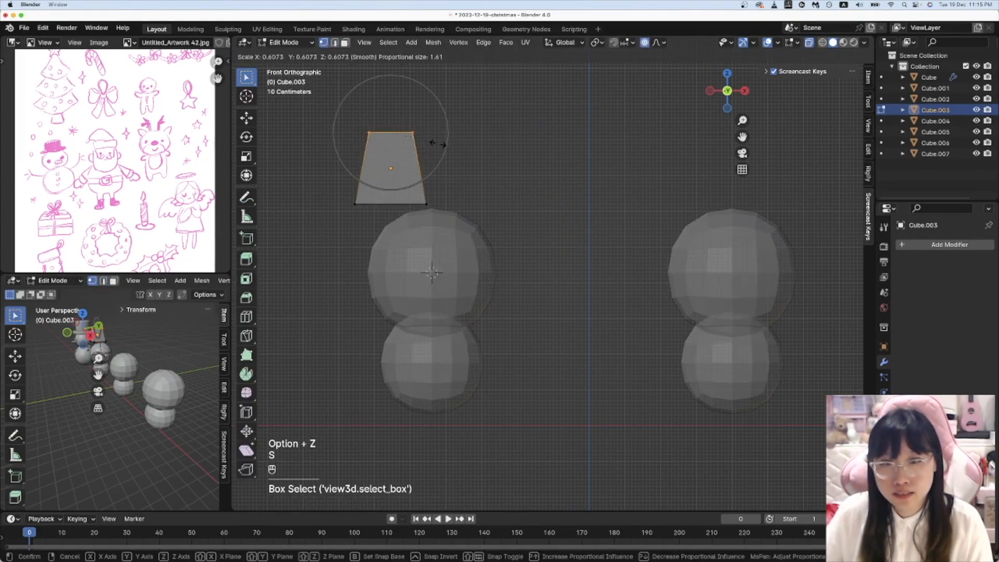
click(437, 144)
key(Tab)
key(super+2)
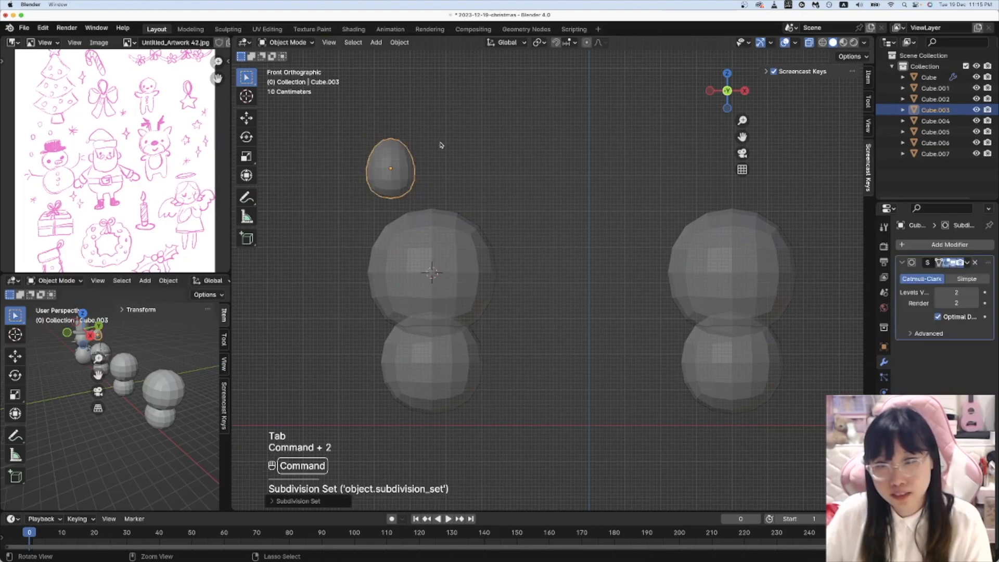
Step: Add a horizontal loop cut to the ear and slide it down close to the base
key(Tab)
key(Tab)
key(Tab)
key(super+r)
click(411, 164)
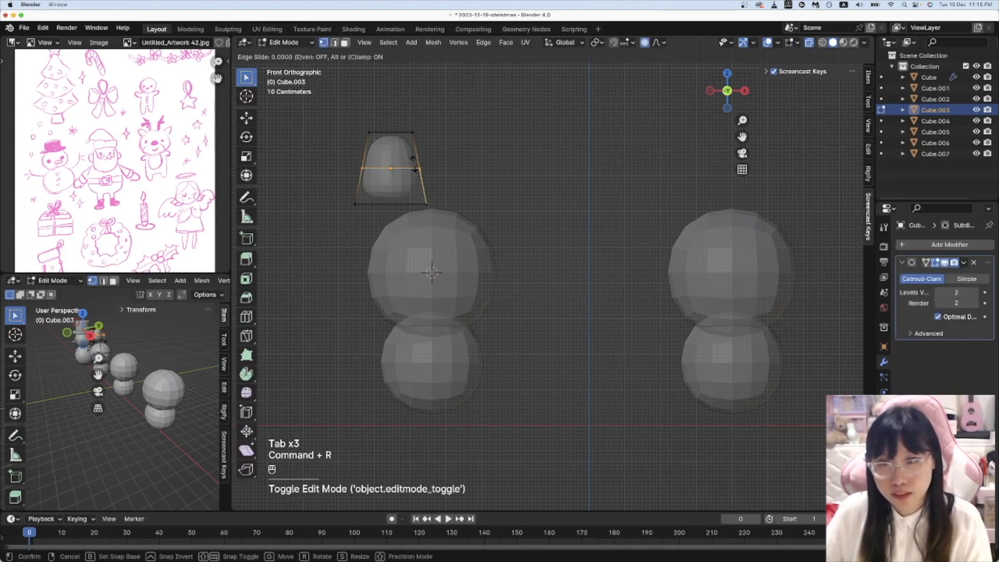
click(420, 183)
key(Tab)
Step: Flatten the ear along the Y axis and return to the front view in solid display
middle_drag(437, 182, 549, 201)
key(s)
key(y)
click(433, 213)
key(Tab)
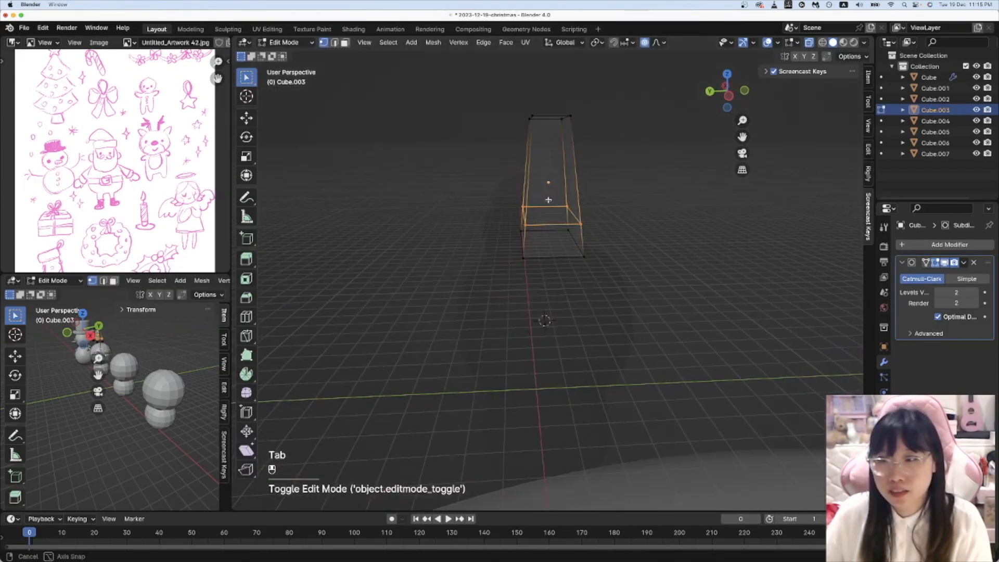
key(KP_1)
key(Tab)
key(alt+z)
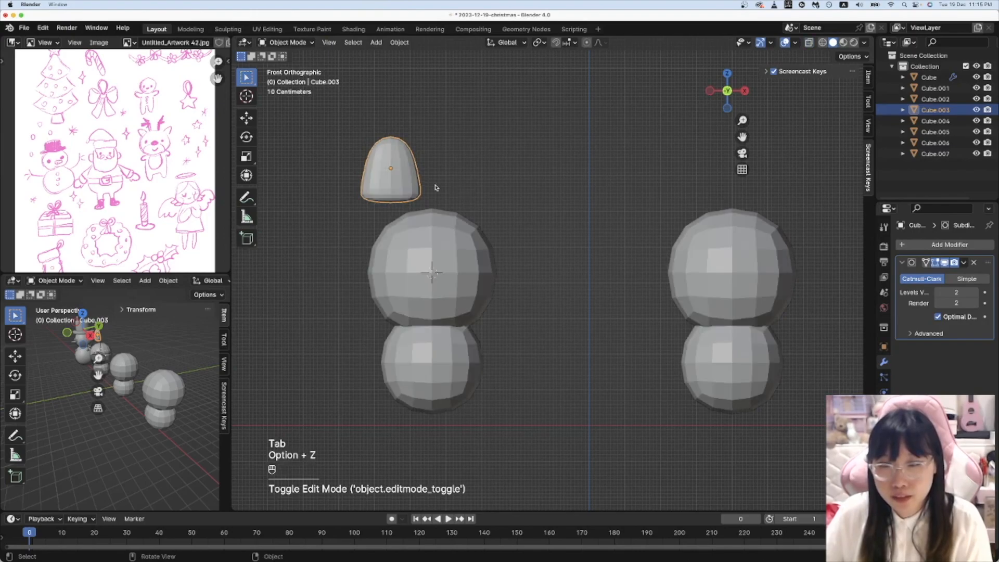
Step: Narrow the ear's upper vertices along the X axis with proportional editing
key(Tab)
drag(356, 127, 453, 146)
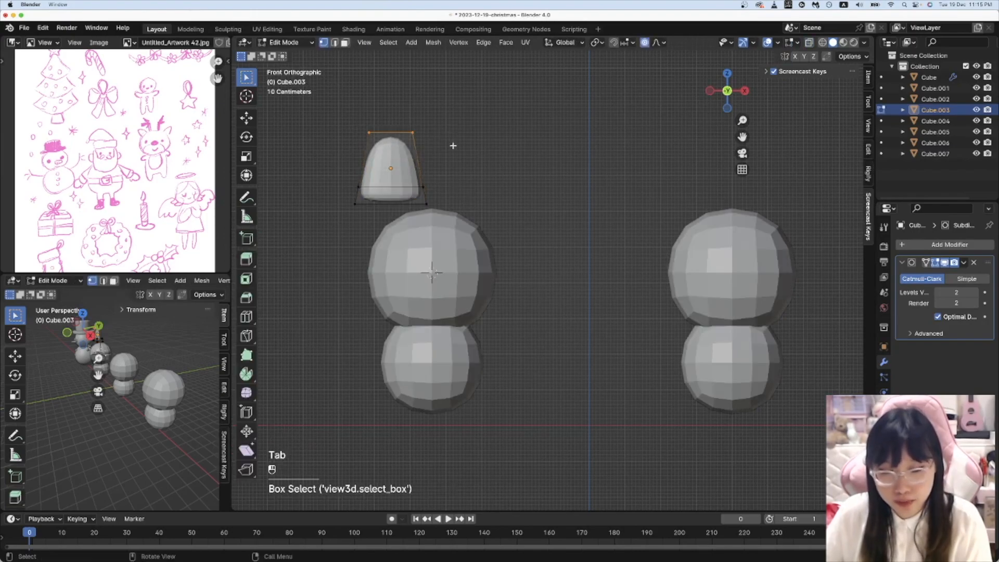
key(alt+z)
key(s)
key(x)
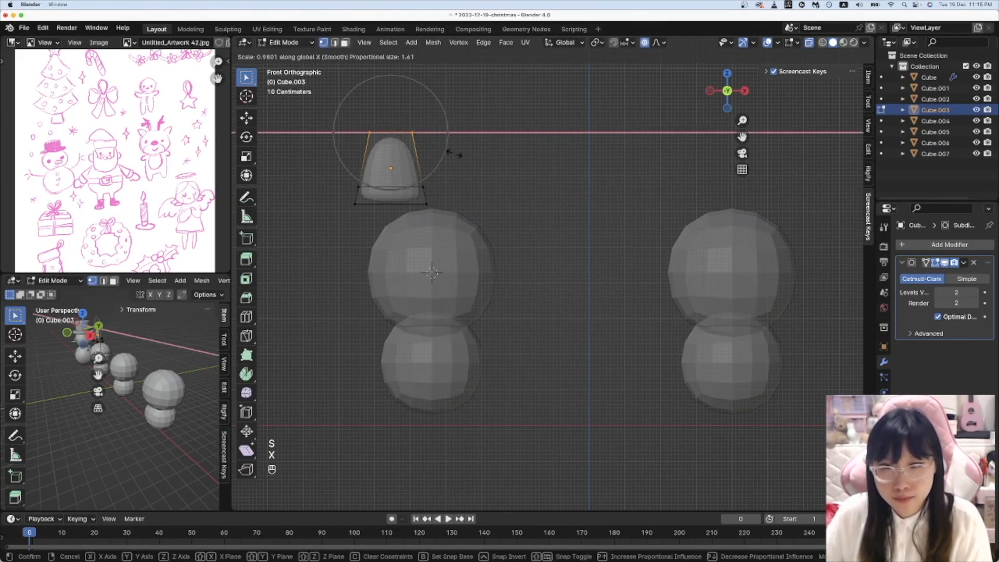
click(440, 152)
key(Tab)
Step: Set the ear's subdivision to level 2 and shade it smooth
key(alt+z)
key(super+2)
right_click(410, 171)
click(410, 170)
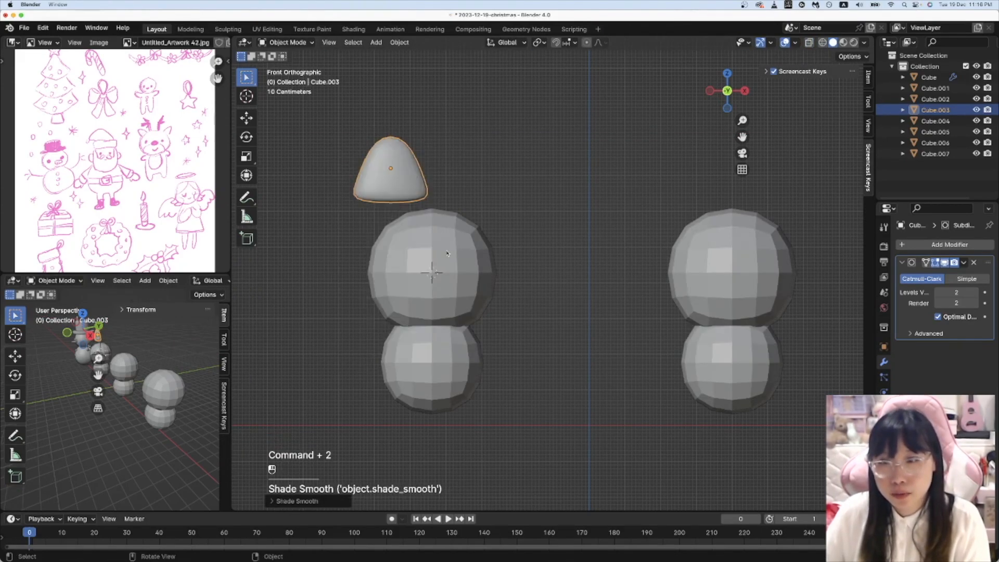
Step: Shade the second figure's head and body smooth
click(447, 252)
right_click(447, 253)
click(449, 253)
click(458, 355)
right_click(458, 354)
click(458, 354)
Step: Set the subdivision of the second figure's head and body to level 3
click(491, 271)
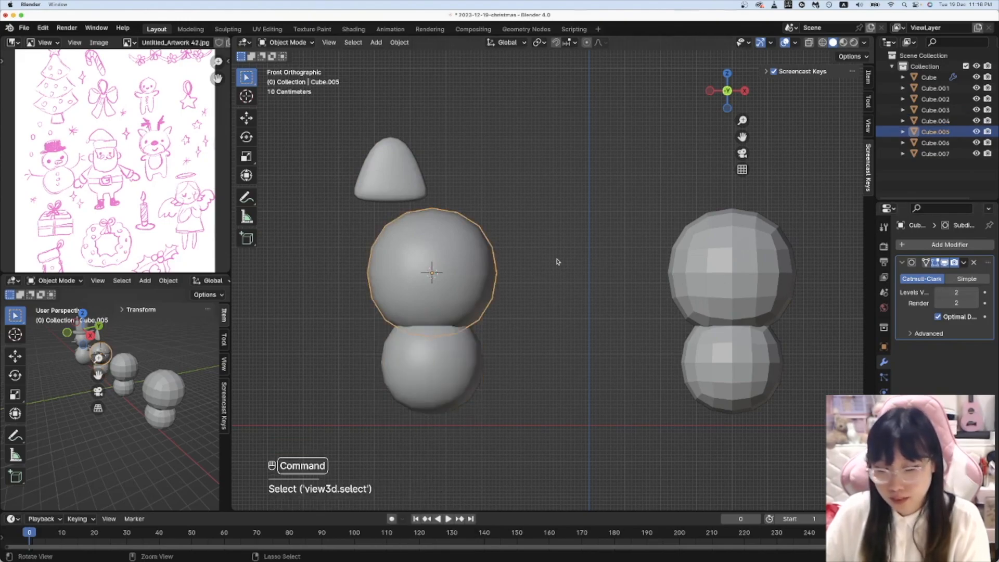
key(super+3)
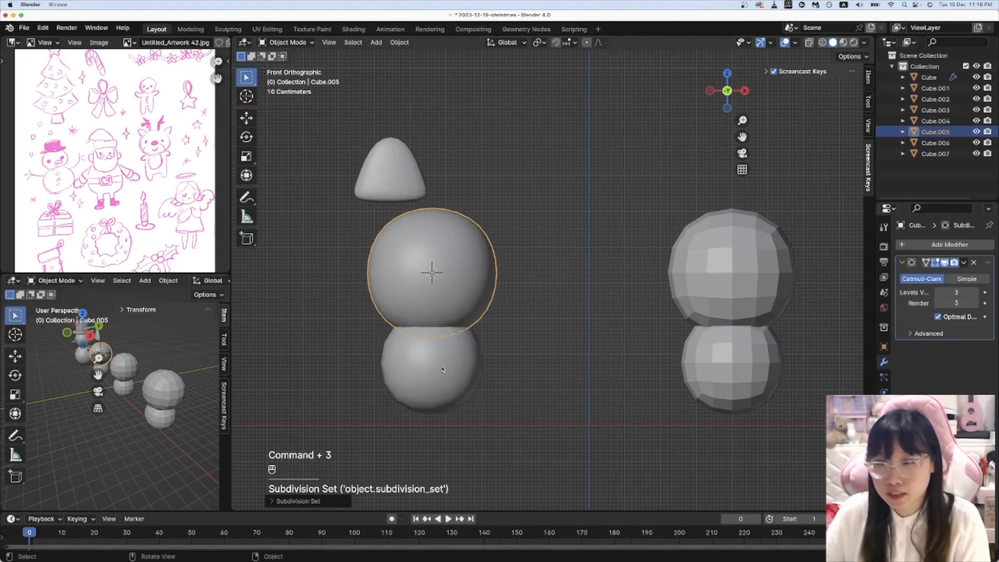
click(491, 359)
key(super+3)
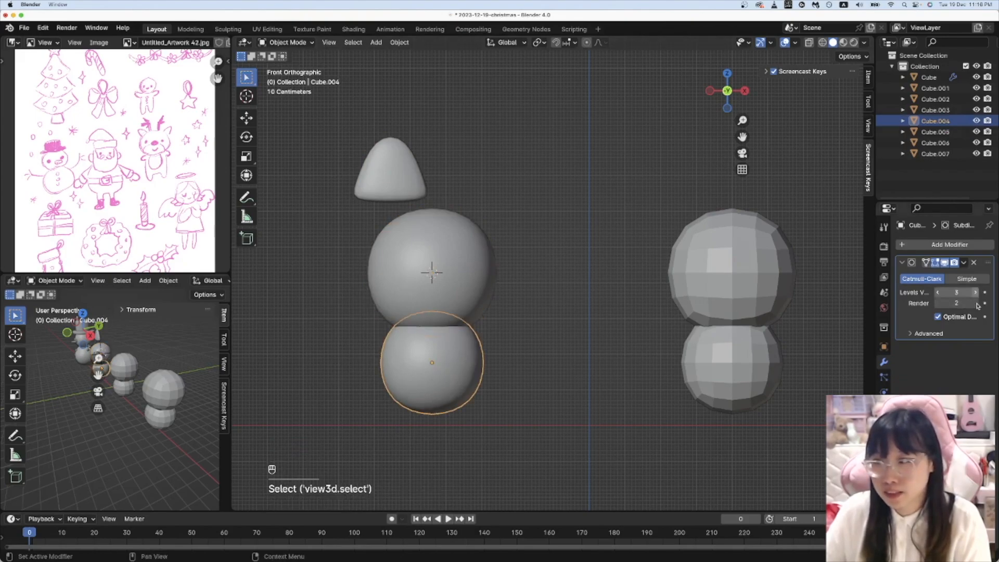
Step: Shrink and tilt the ear outward, and place it on the upper side of the head
click(409, 179)
key(super+s)
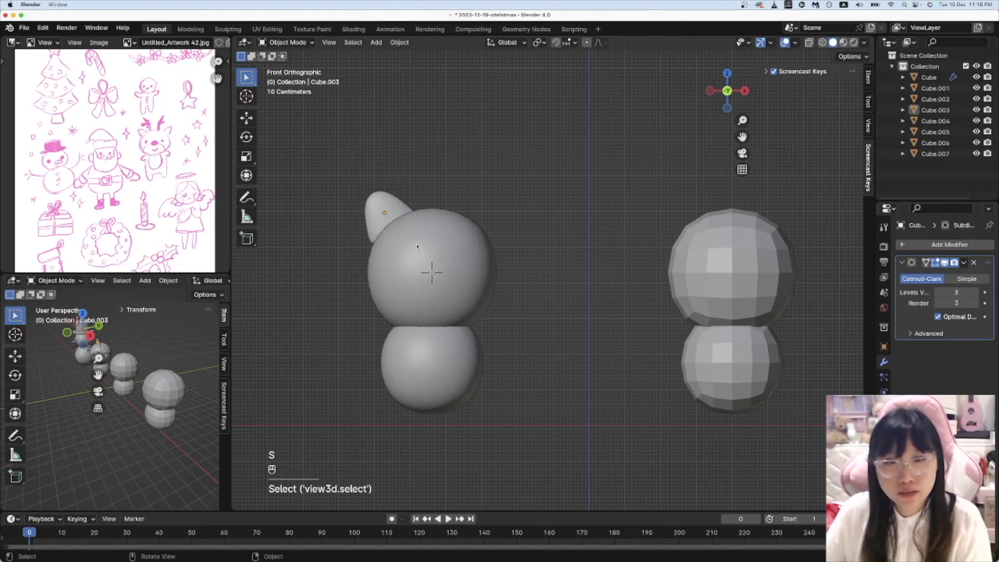
Step: Convert the second figure's head to a mesh so its subdivided vertices can be edited
click(417, 246)
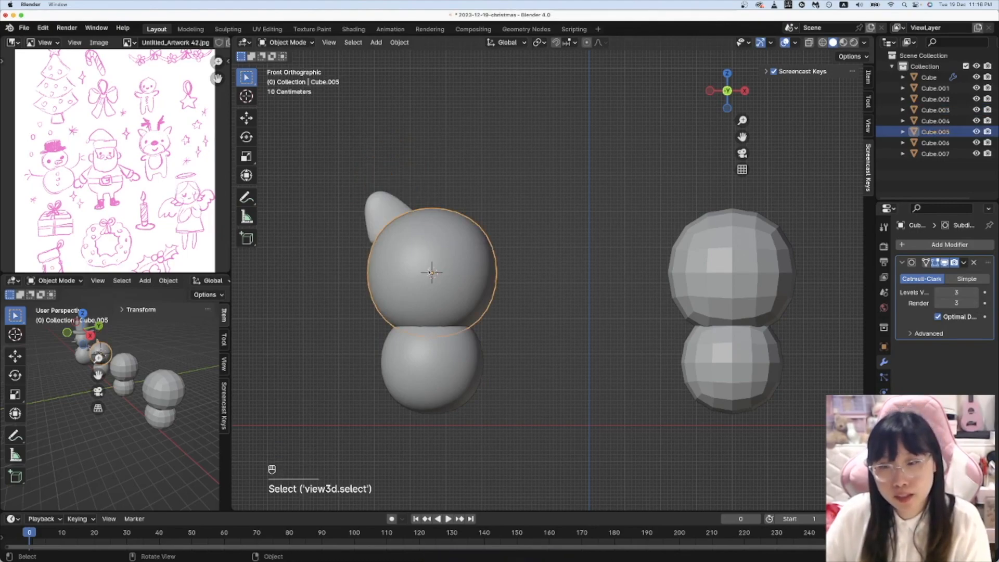
key(Tab)
key(Tab)
right_click(463, 255)
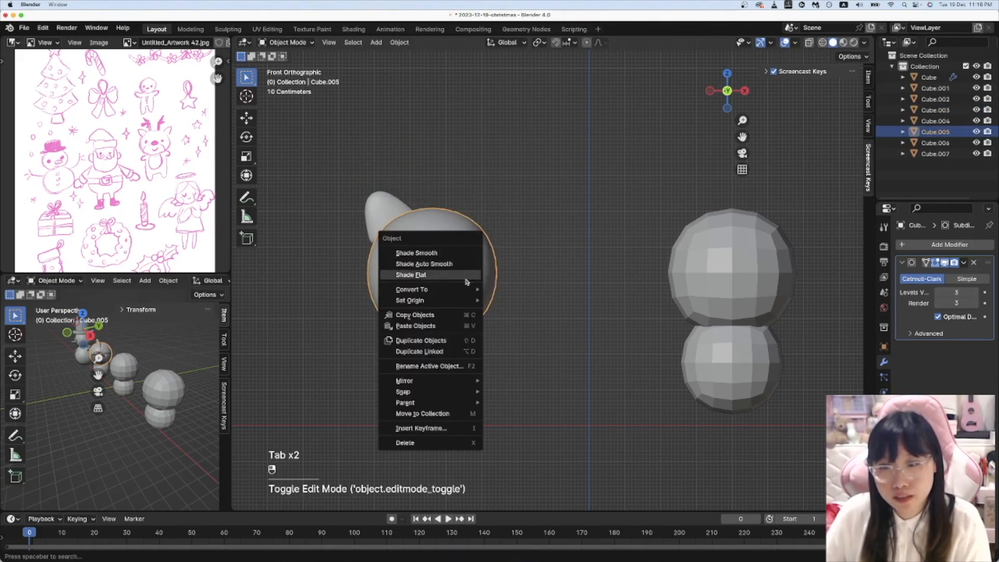
mouse_move(459, 292)
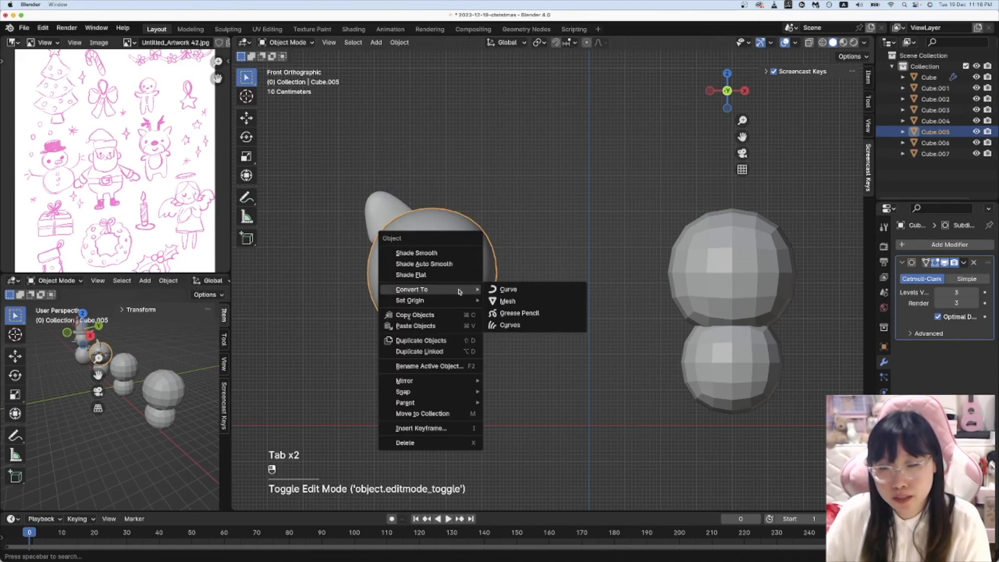
click(507, 300)
Step: Widen the lower half of the head slightly by scaling its vertices with proportional editing
key(Tab)
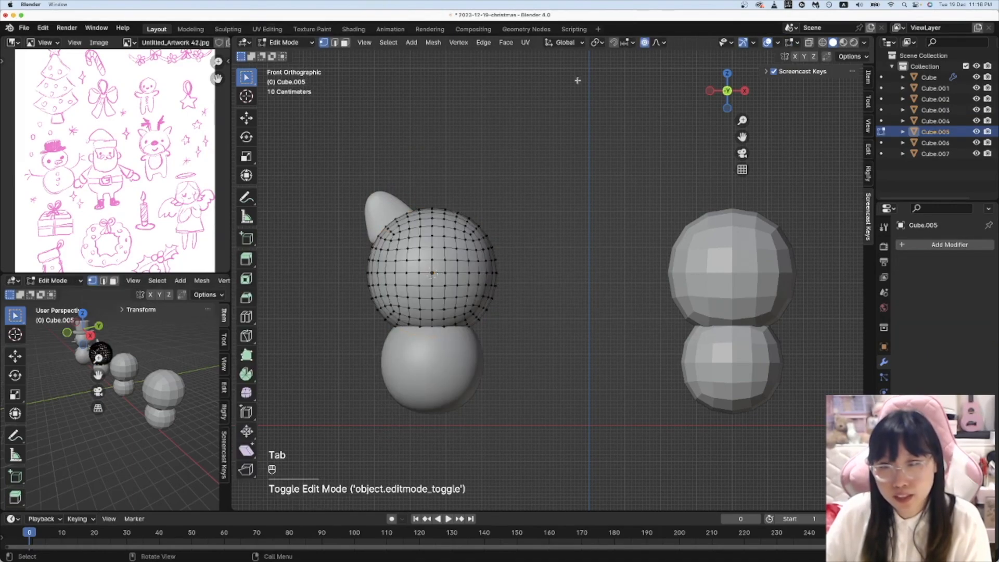
key(alt+z)
drag(357, 281, 506, 341)
key(s)
scroll(539, 348, down, 1)
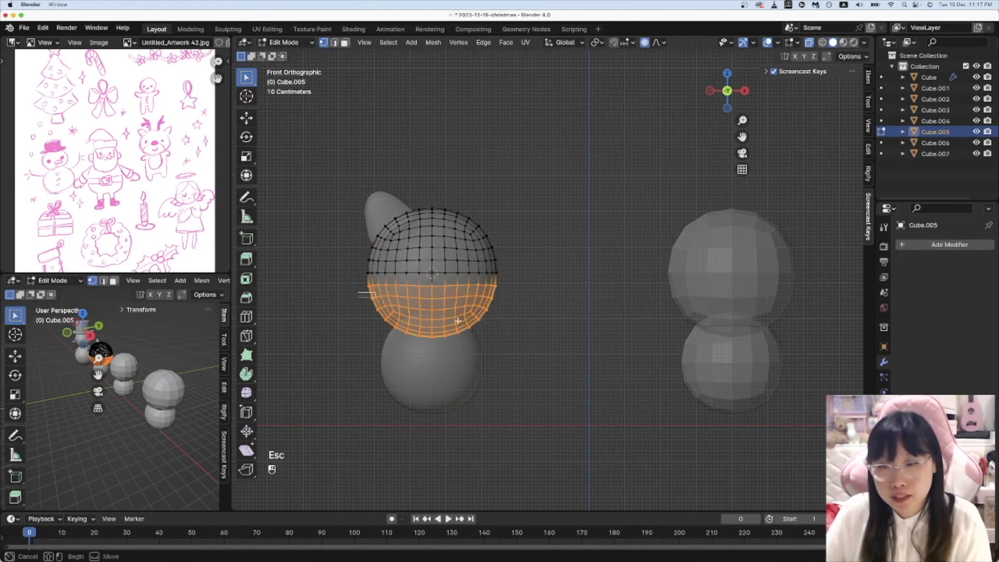
scroll(530, 352, down, 1)
click(530, 352)
key(Tab)
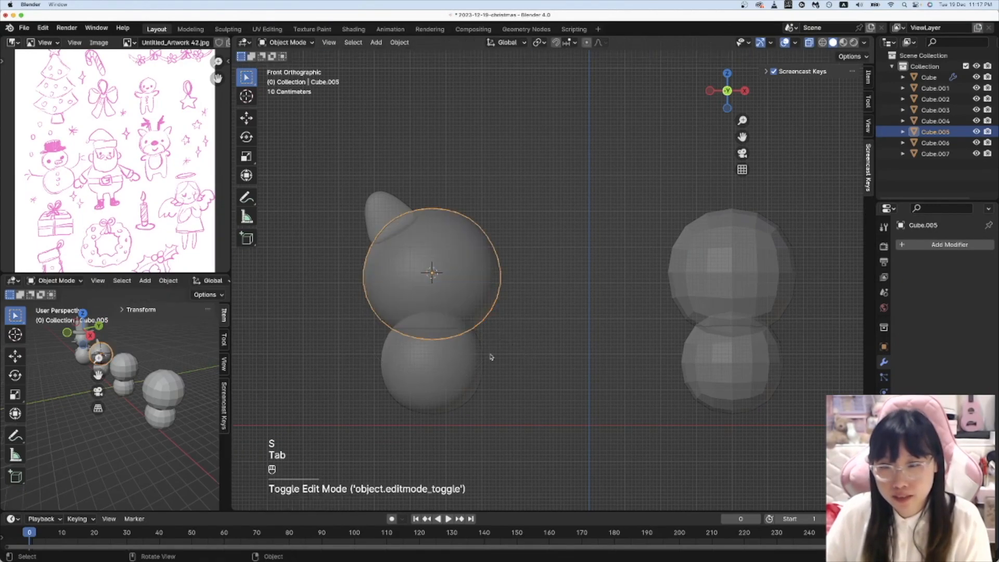
click(445, 364)
key(Tab)
key(alt+z)
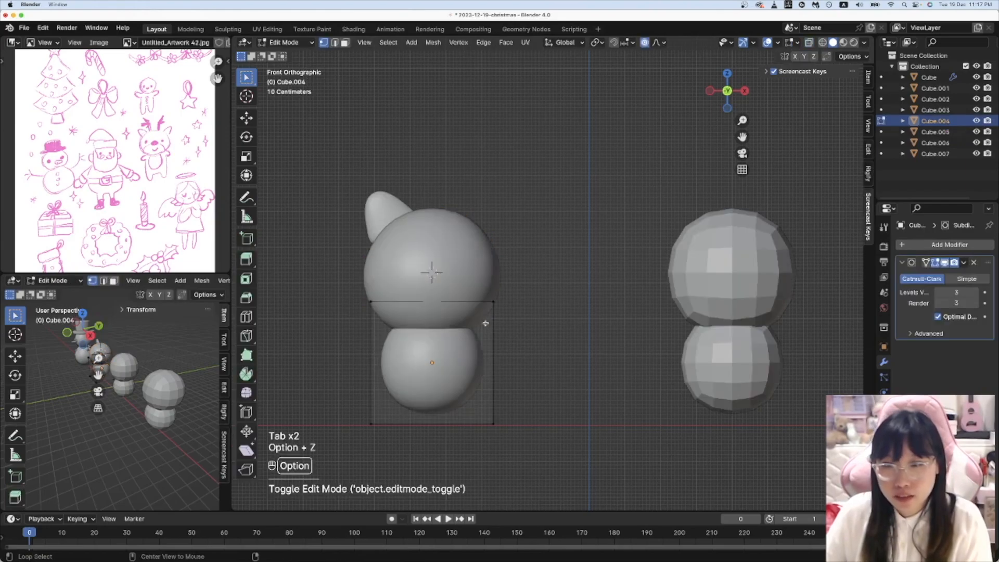
Step: Raise the vertices at the crown of the head along the Z axis with proportional editing
click(373, 222)
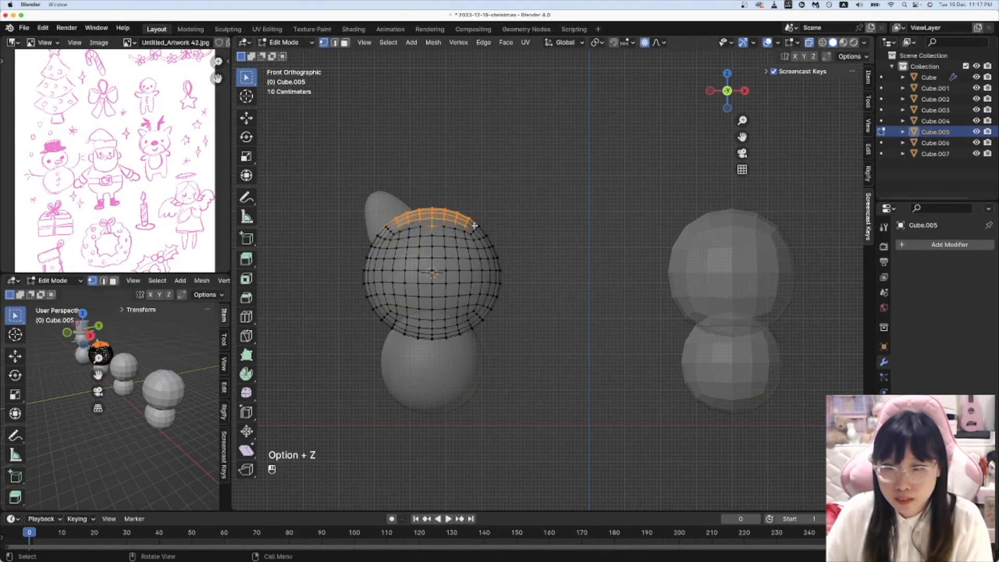
click(399, 206)
drag(392, 211, 467, 227)
key(g)
key(z)
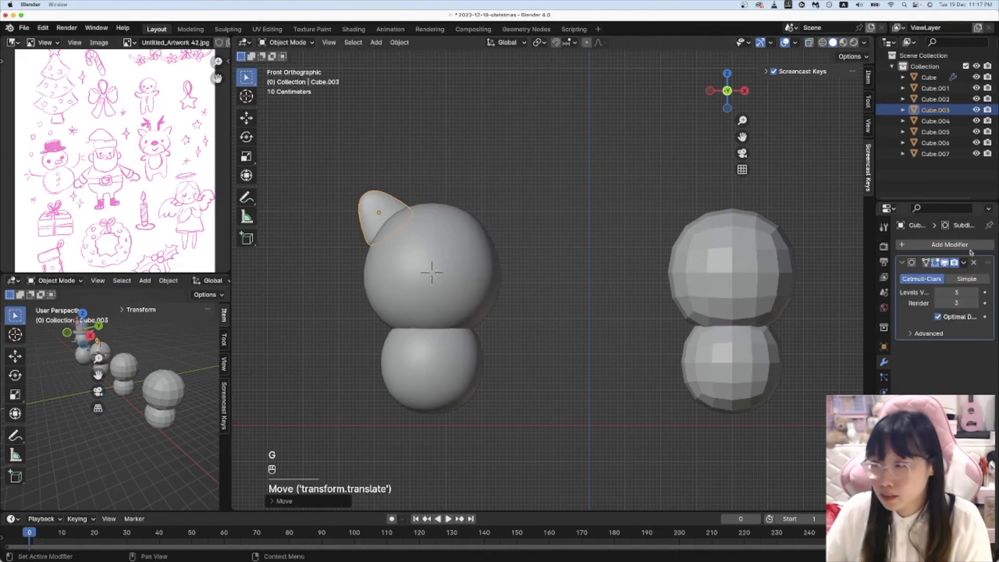
Step: Add a Mirror modifier to the ear to create a matching ear on the opposite side of the head
click(941, 247)
text(mir)
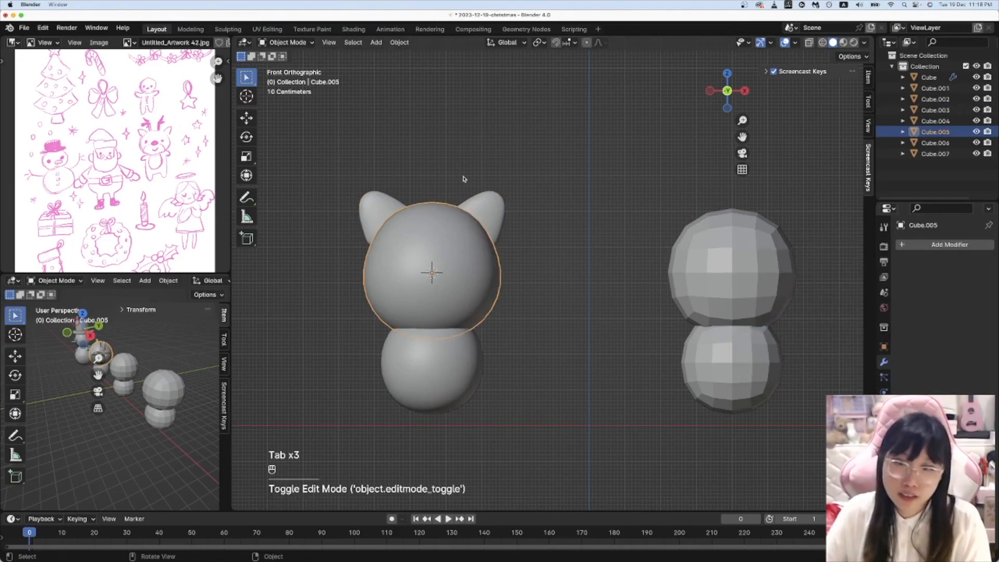
click(464, 179)
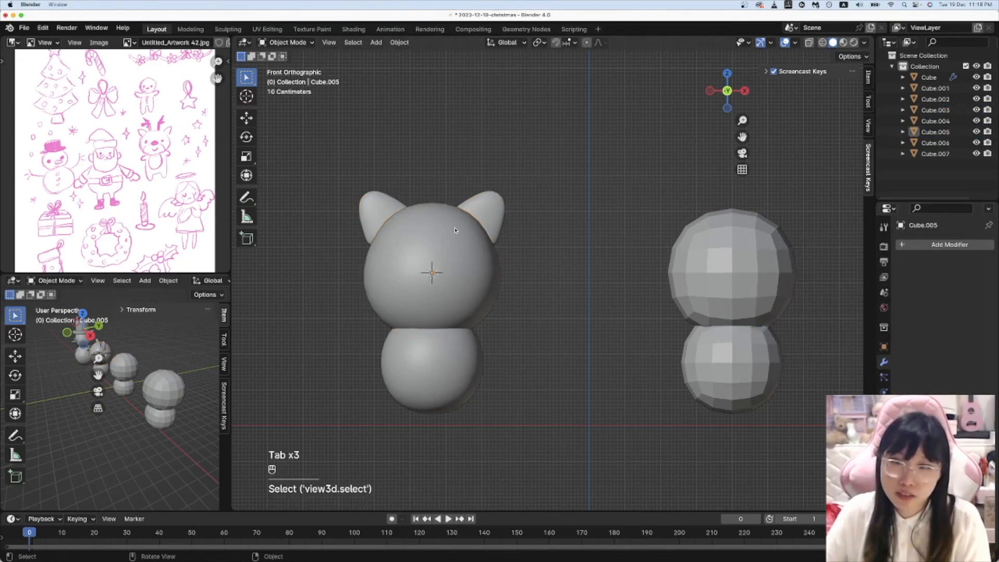
Step: Add a path curve with snapping on, and rotate, shrink and place it as a leaning antler stem on the head
key(shift+Tab)
key(shift+a)
mouse_move(411, 239)
click(518, 287)
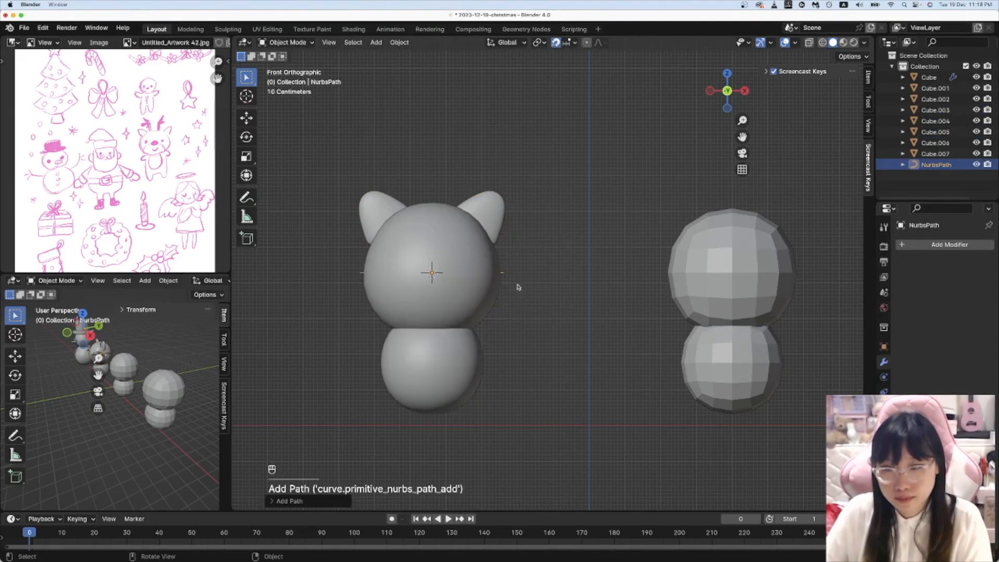
key(r)
click(476, 324)
key(g)
click(434, 229)
key(s)
click(425, 215)
key(g)
click(422, 213)
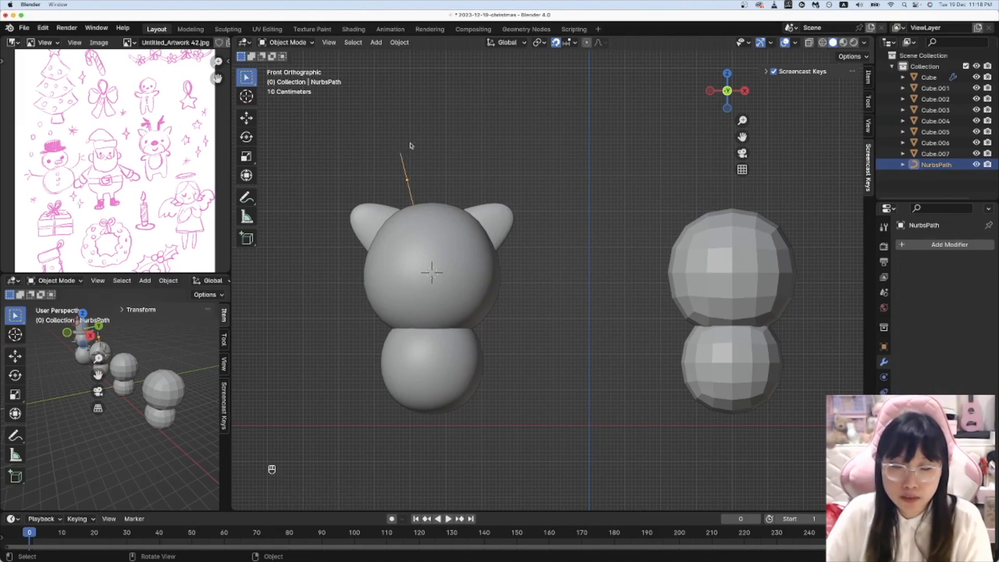
Step: Bend the upper end of the antler stem outward by moving its end control point
key(Tab)
drag(382, 147, 402, 158)
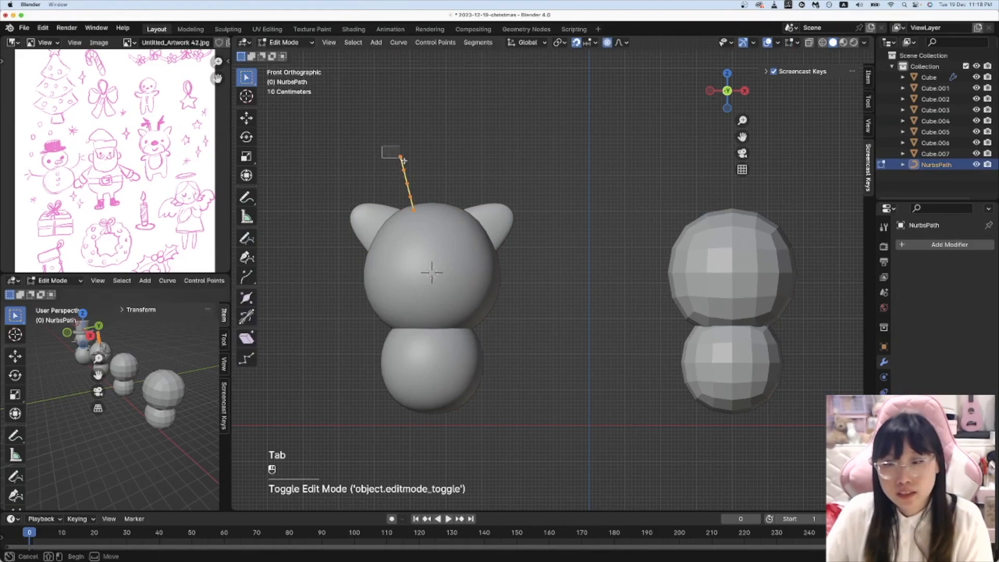
key(Tab)
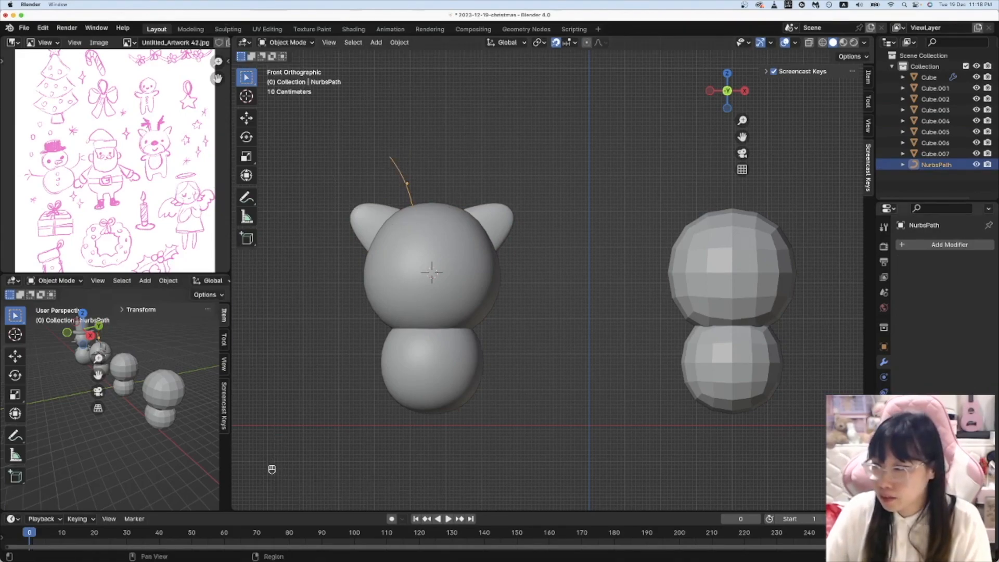
Step: Give the antler stem thickness with a round bevel depth of 0.34 m
click(883, 407)
scroll(944, 322, down, 5)
scroll(952, 378, down, 2)
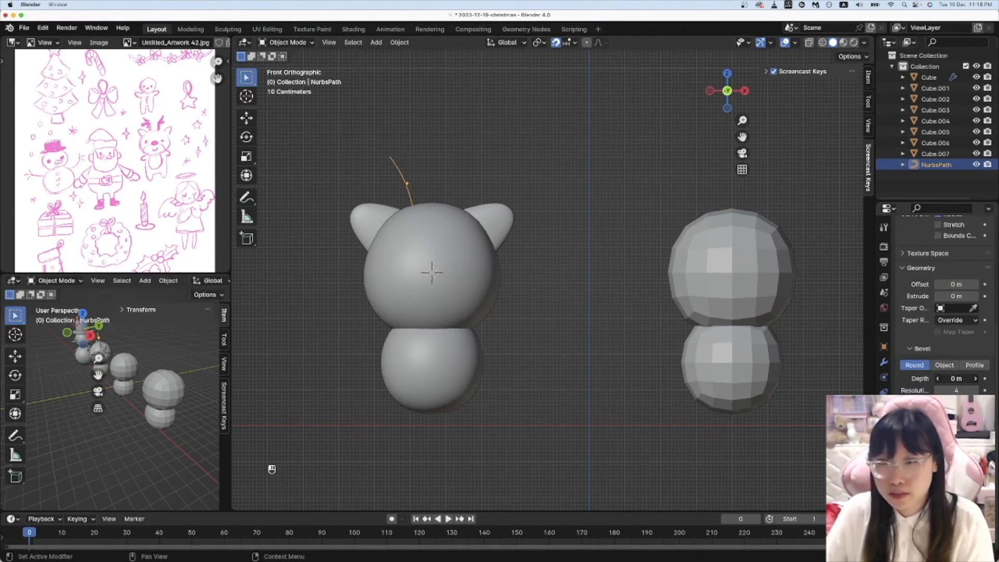
drag(956, 379, 987, 378)
click(416, 186)
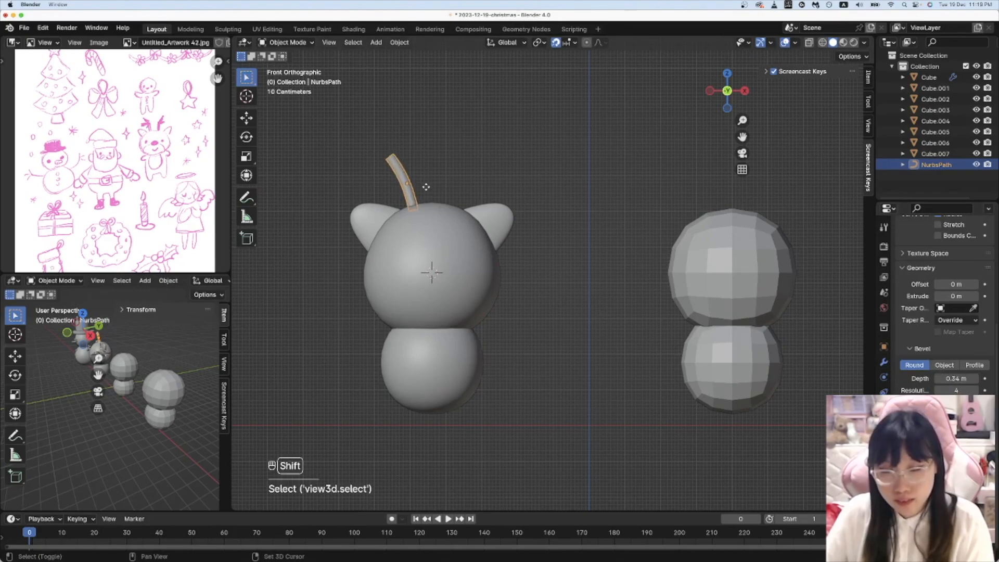
Step: Duplicate the antler stem, shrink and rotate it into an outward side branch, and set its bevel depth to 0.66 m
key(shift+d)
click(408, 188)
key(r)
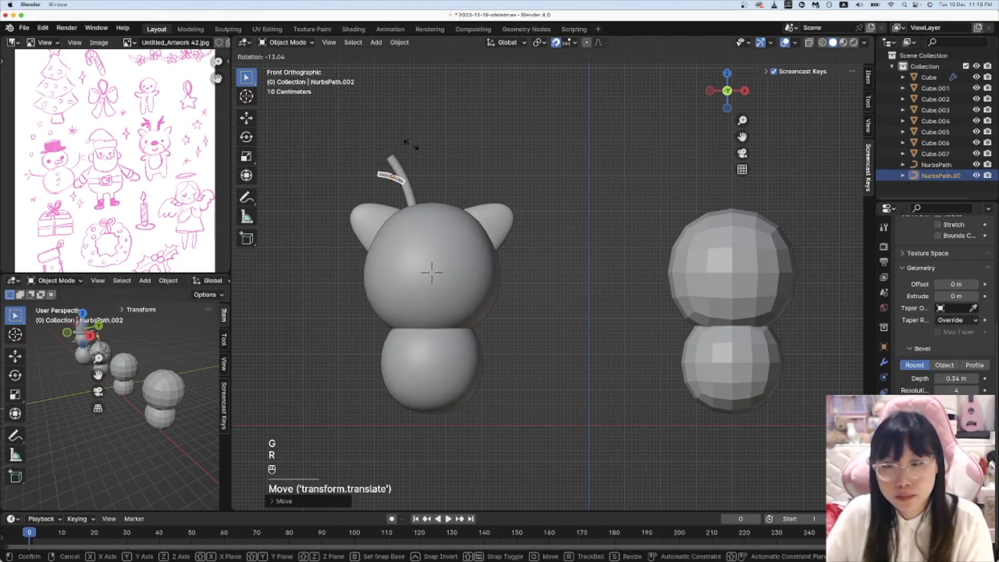
click(423, 180)
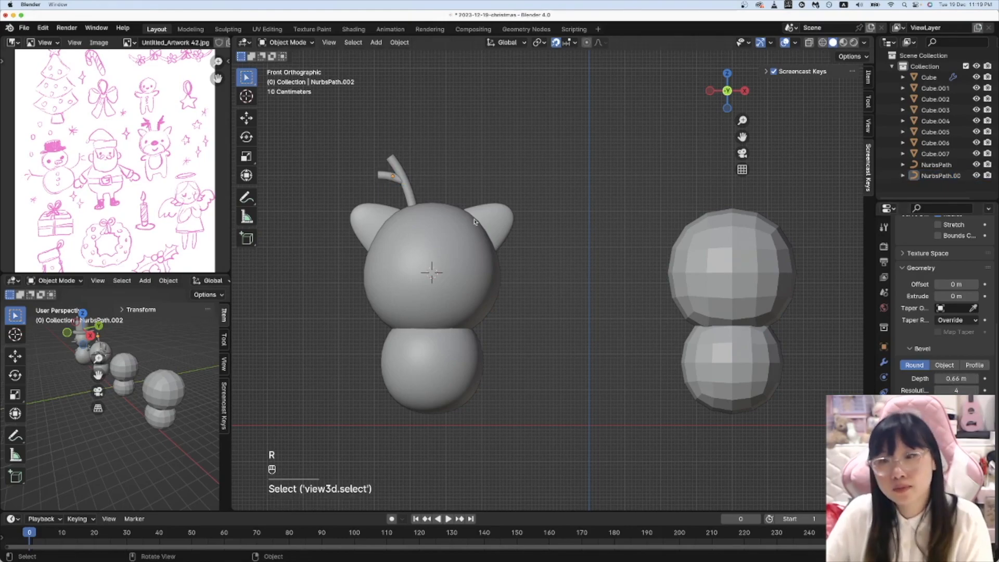
Step: Duplicate the side branch as a smaller one lower on the stem, rotate it, and set its bevel depth to 0.8 m
key(shift+d)
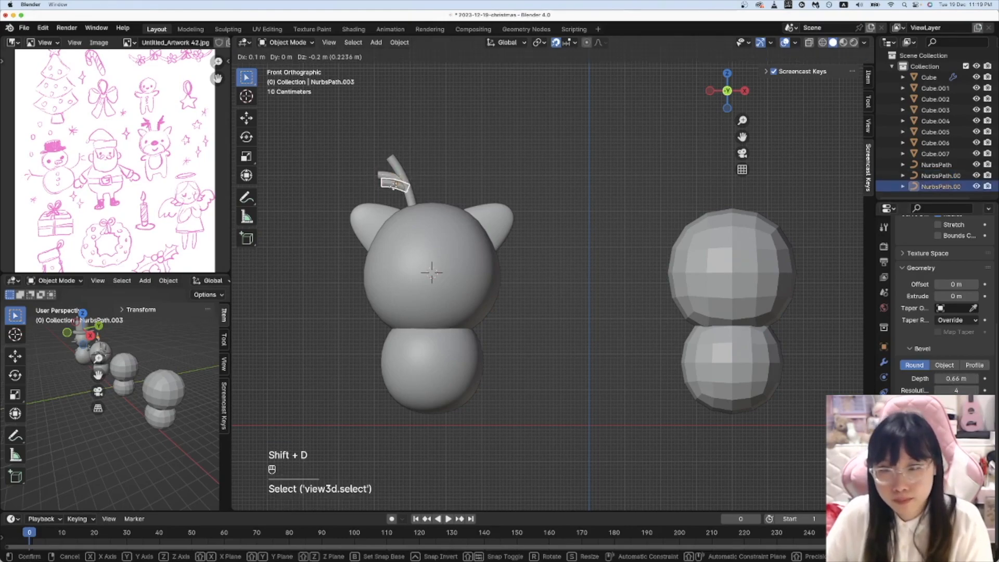
key(r)
click(432, 158)
drag(975, 381, 983, 380)
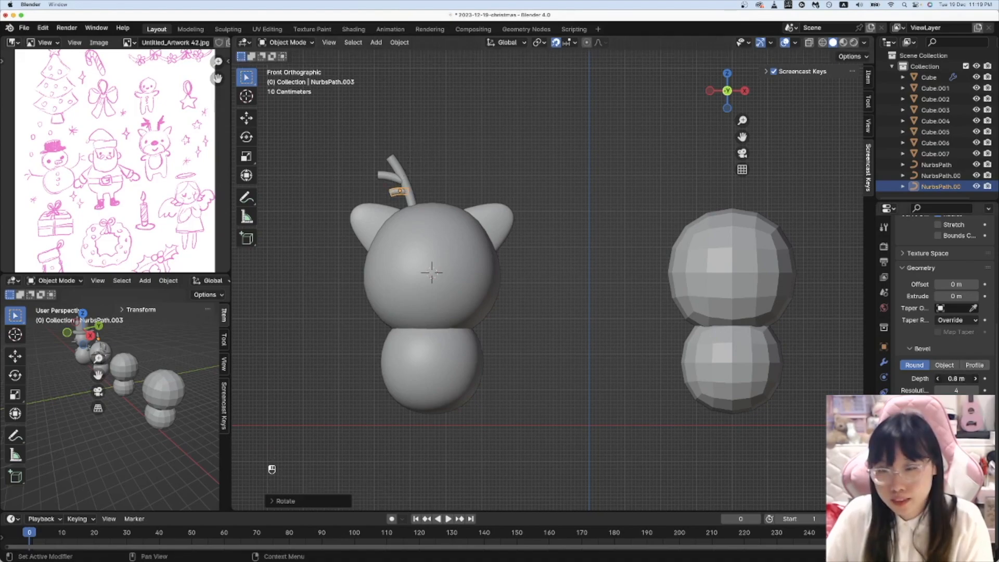
click(604, 262)
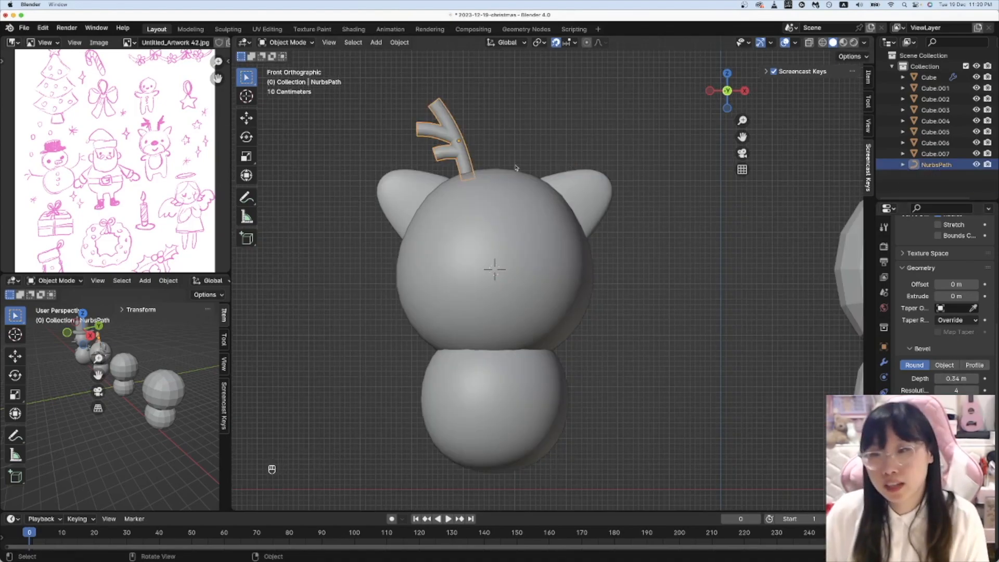
Step: Convert the antler curve to a mesh
key(Tab)
key(Tab)
right_click(460, 148)
mouse_move(461, 148)
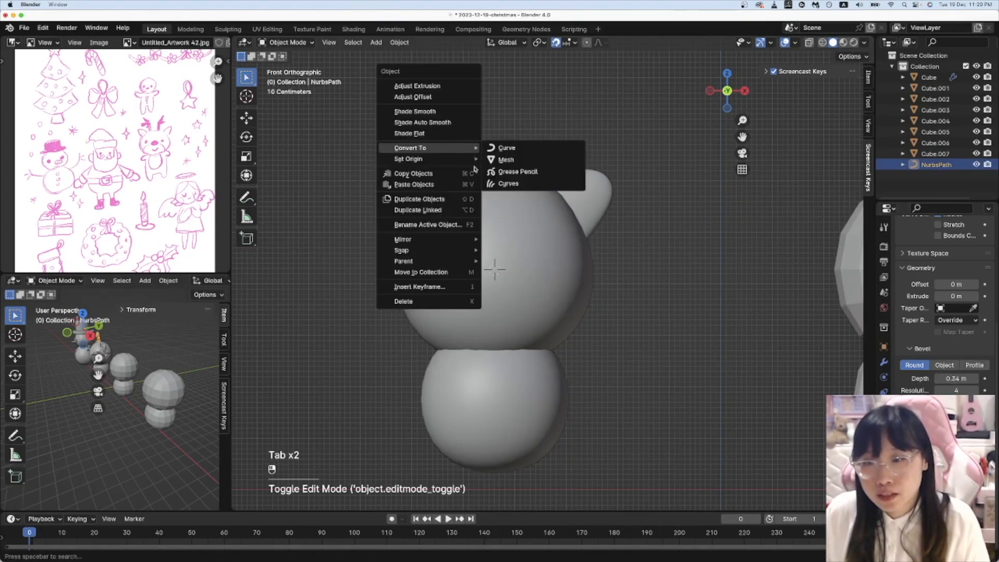
click(506, 160)
Step: Fill the open end loops of the antler's stem and both side branches with faces
key(Tab)
middle_drag(507, 161, 577, 208)
scroll(529, 264, up, 5)
key(2)
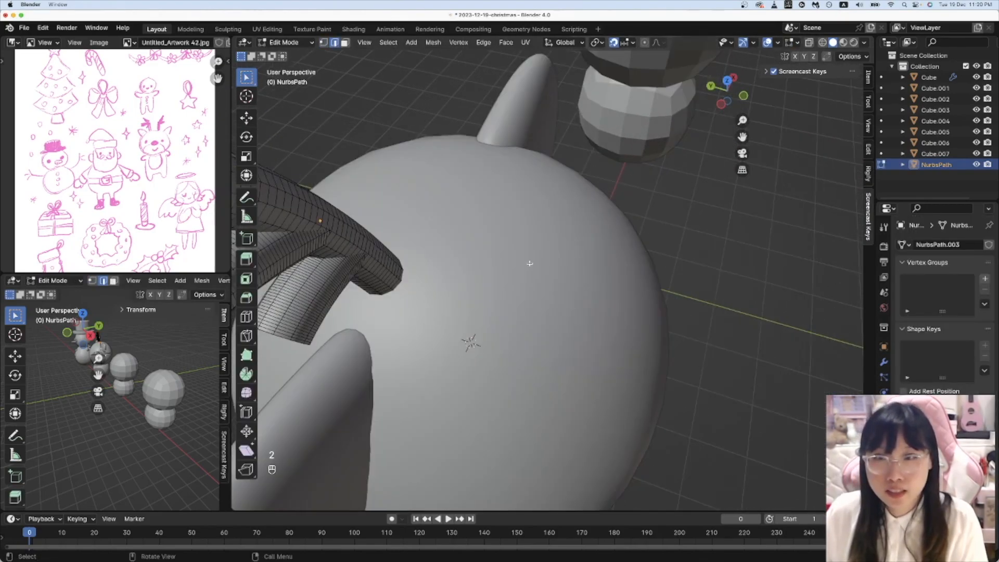
middle_drag(427, 223, 419, 221)
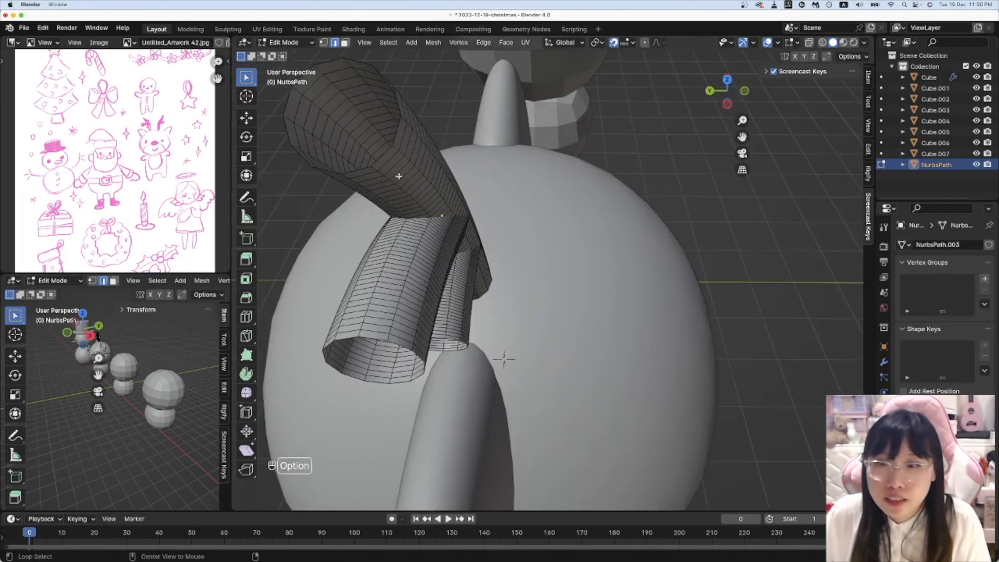
alt+click(289, 107)
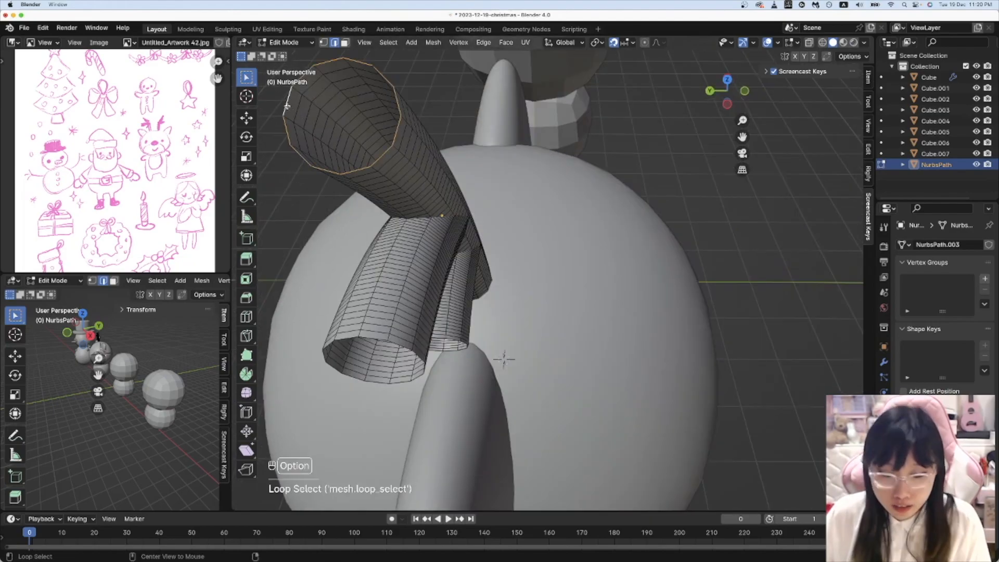
key(f)
alt+click(337, 370)
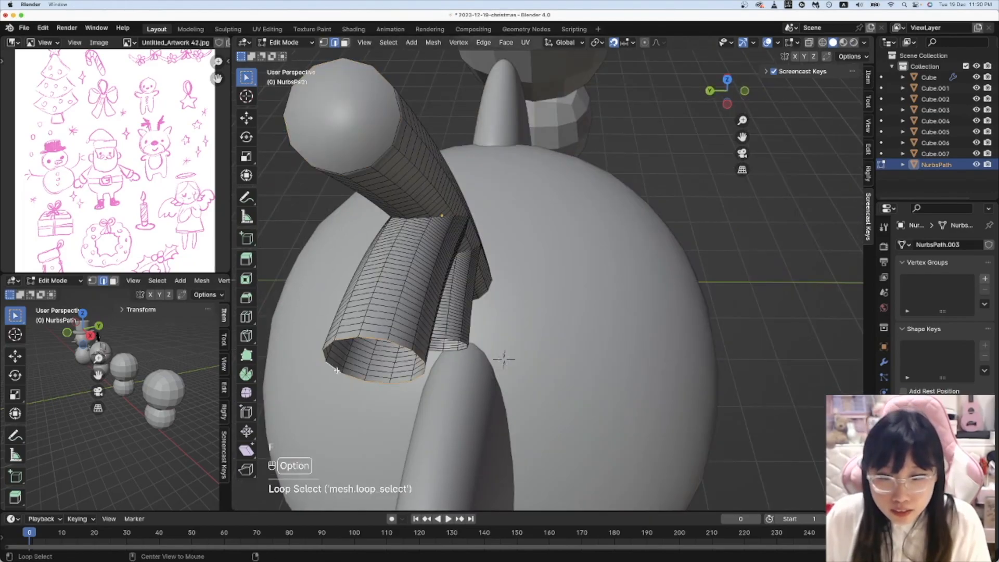
key(f)
middle_drag(501, 358, 494, 339)
alt+click(383, 181)
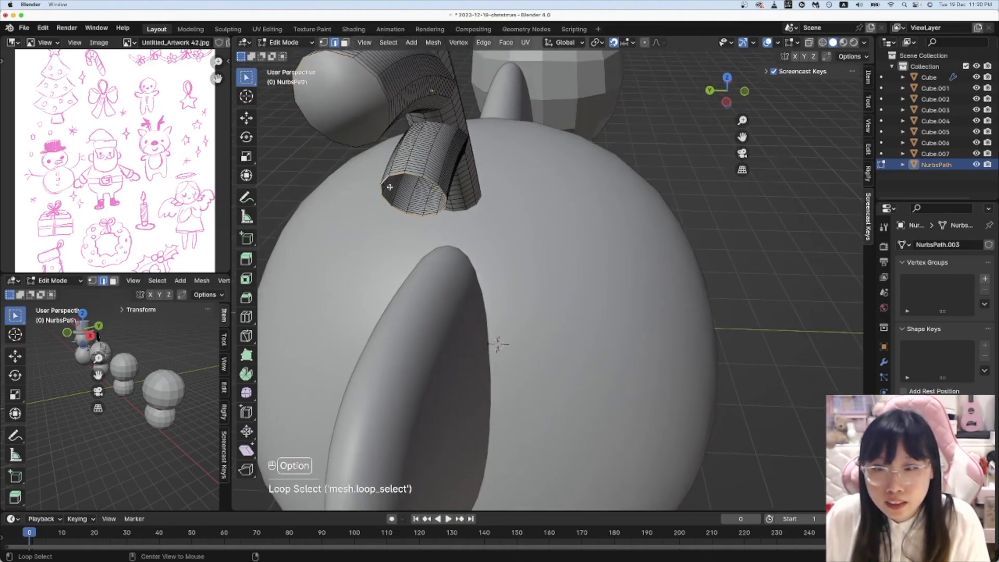
key(f)
middle_drag(512, 243, 520, 249)
Step: Smooth the antler as an object with subdivision level 2
key(Tab)
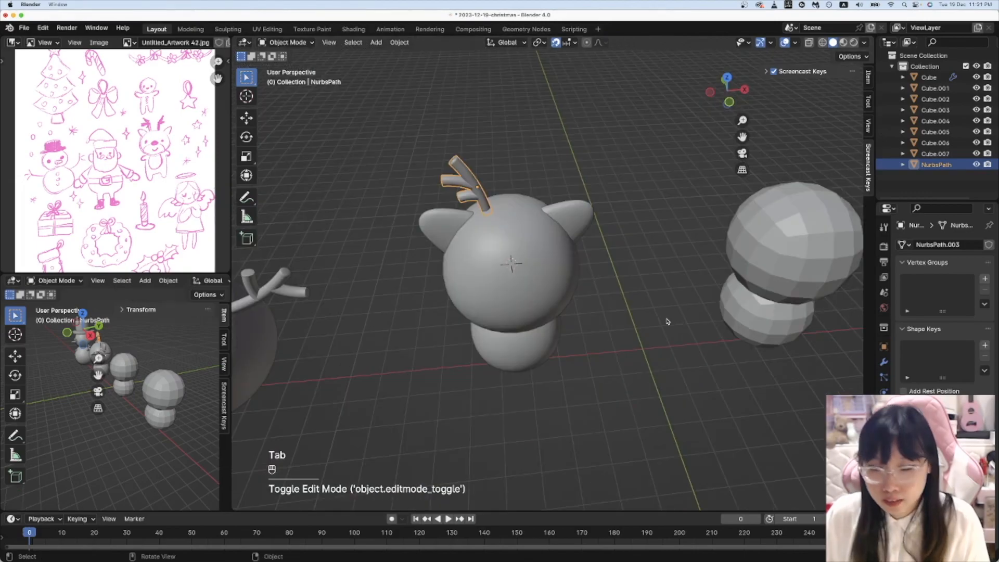
key(super+2)
middle_drag(668, 285, 669, 263)
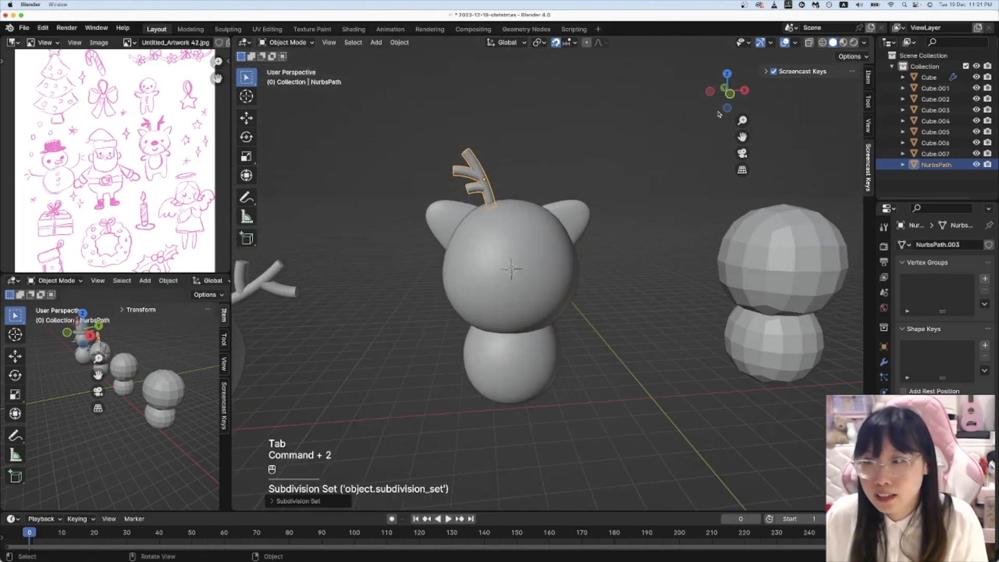
Step: Narrow the ears in front view by moving the top and outer side corner vertices of the ear mesh inward
click(729, 95)
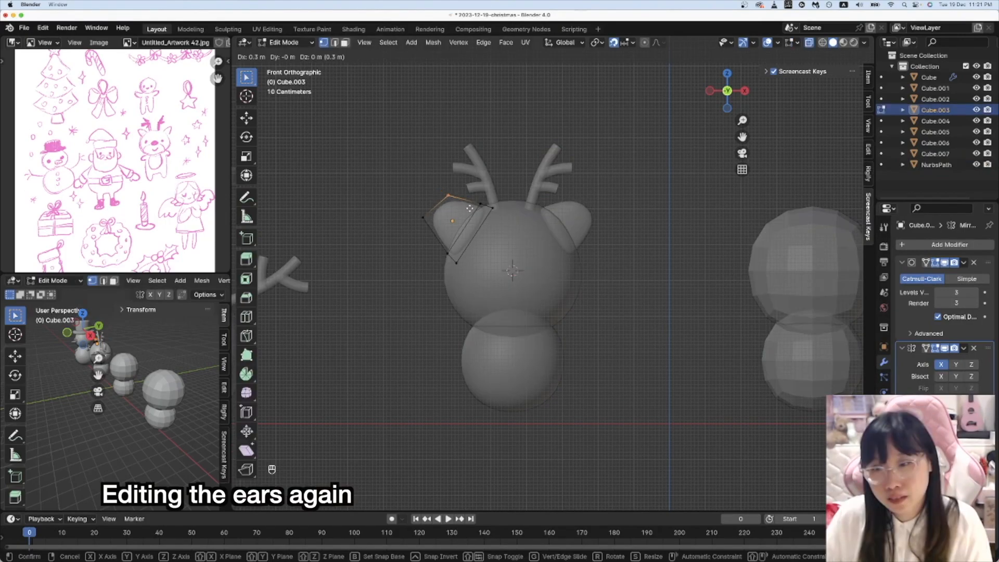
click(460, 200)
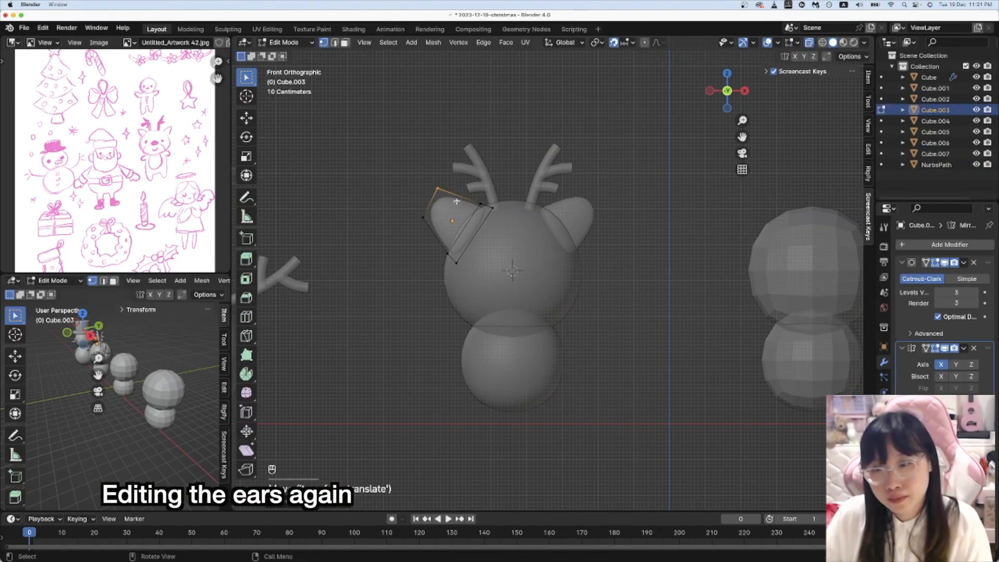
drag(442, 230, 442, 231)
key(g)
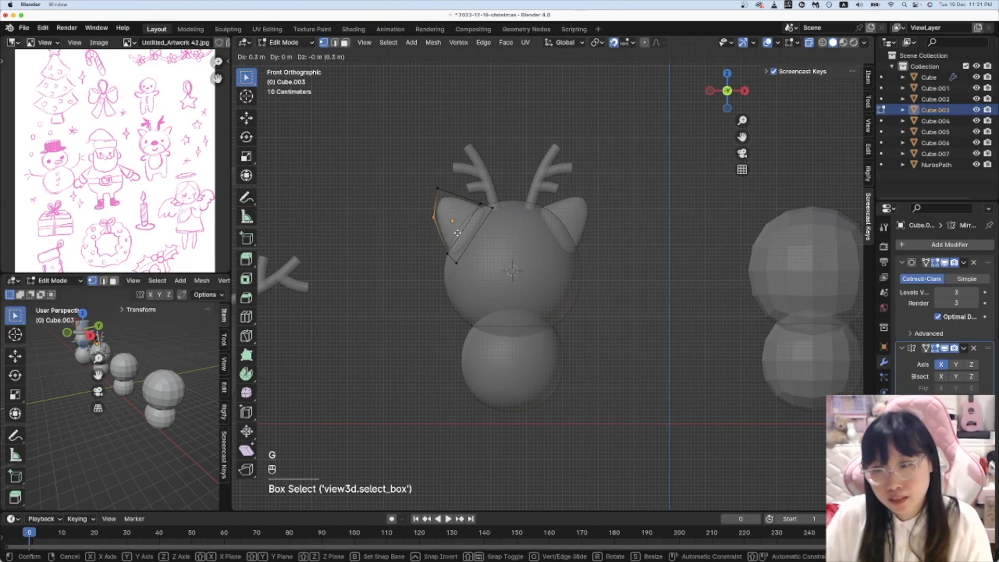
click(458, 232)
key(Tab)
key(alt+z)
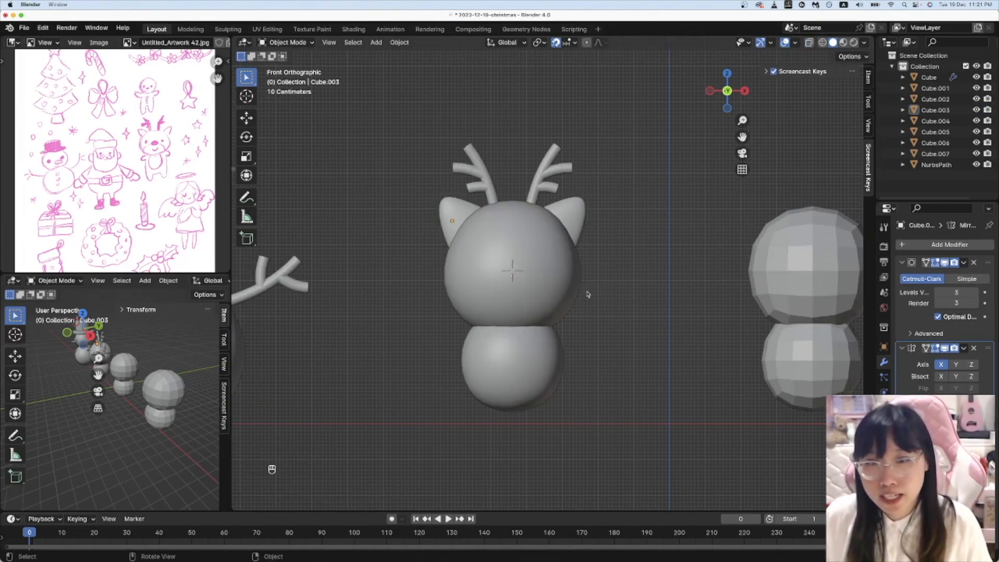
Step: Add a cube for the nose, subdivide it at level 2, and move it about 1 m forward along Y
key(shift+a)
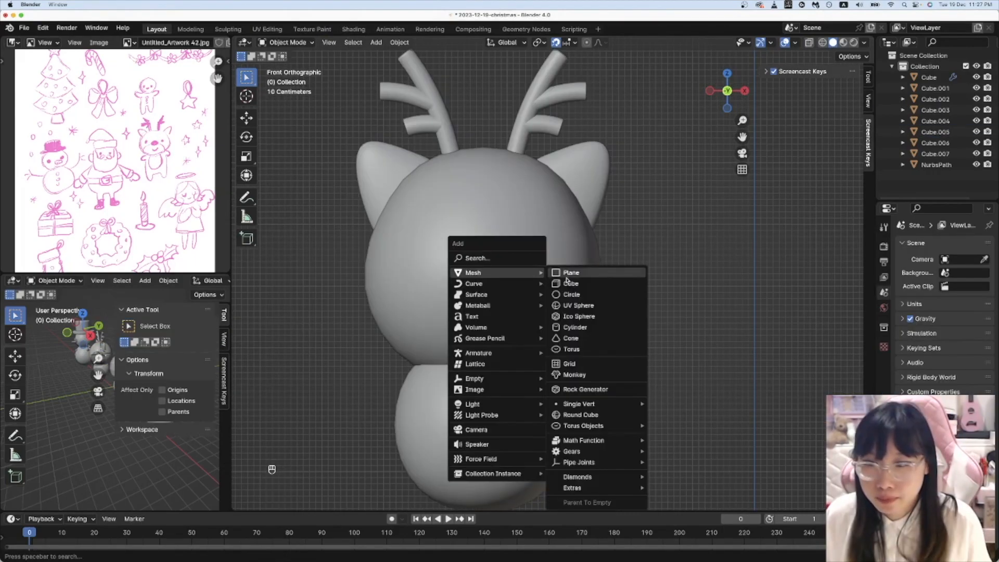
click(588, 277)
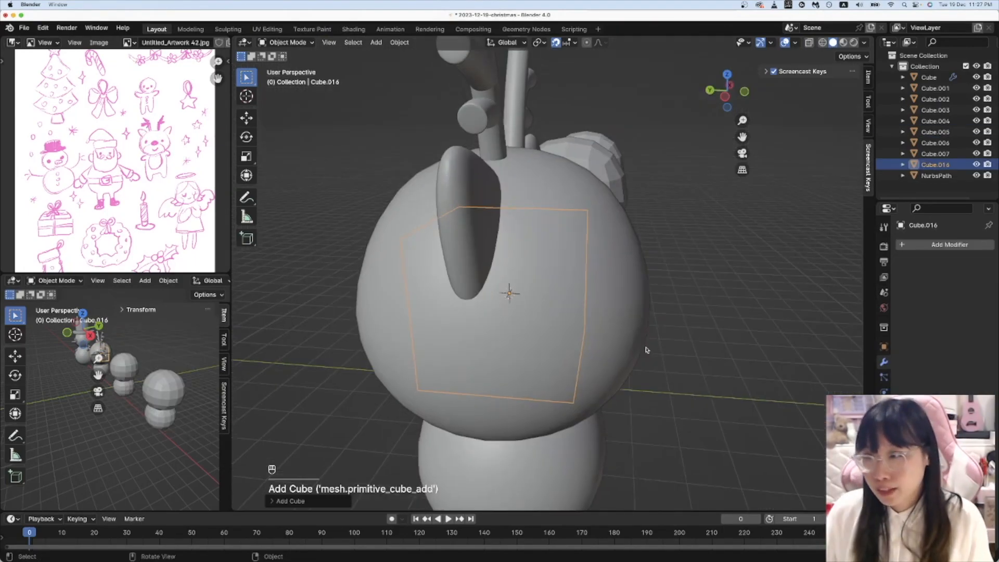
key(g)
key(y)
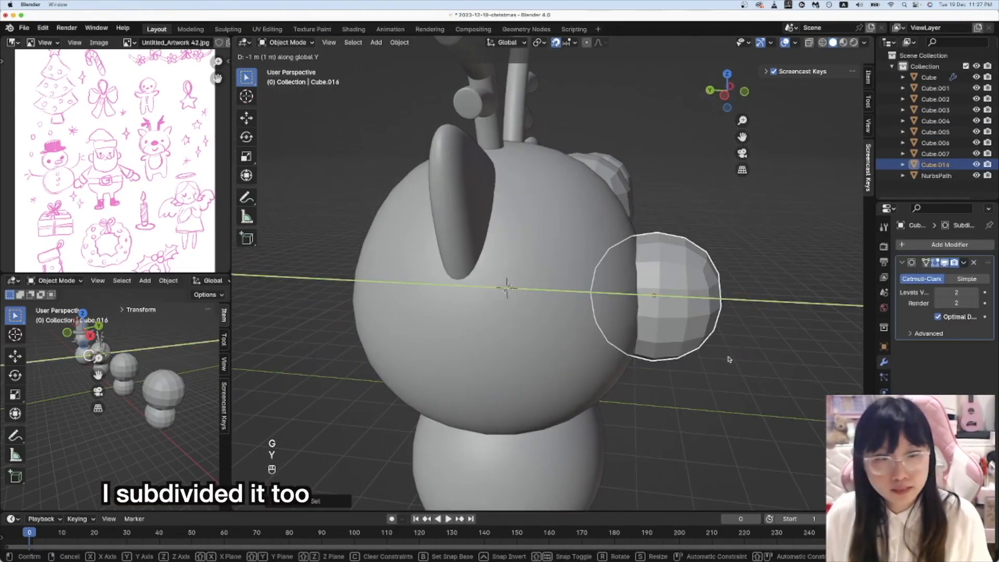
click(734, 343)
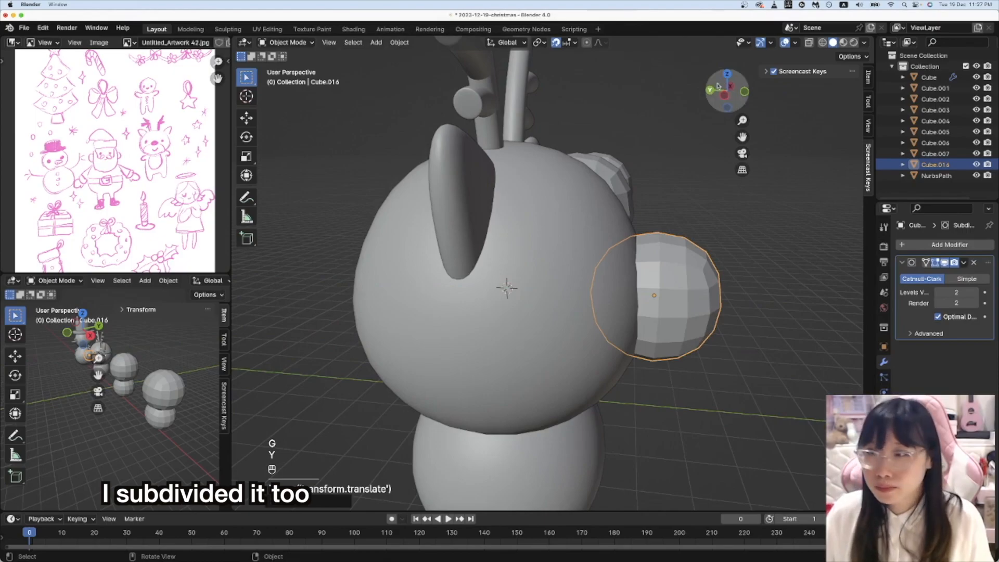
Step: Scale the nose into a smaller, wider oval with subdivision level 3 and lower it about 0.1 m along Z
click(744, 93)
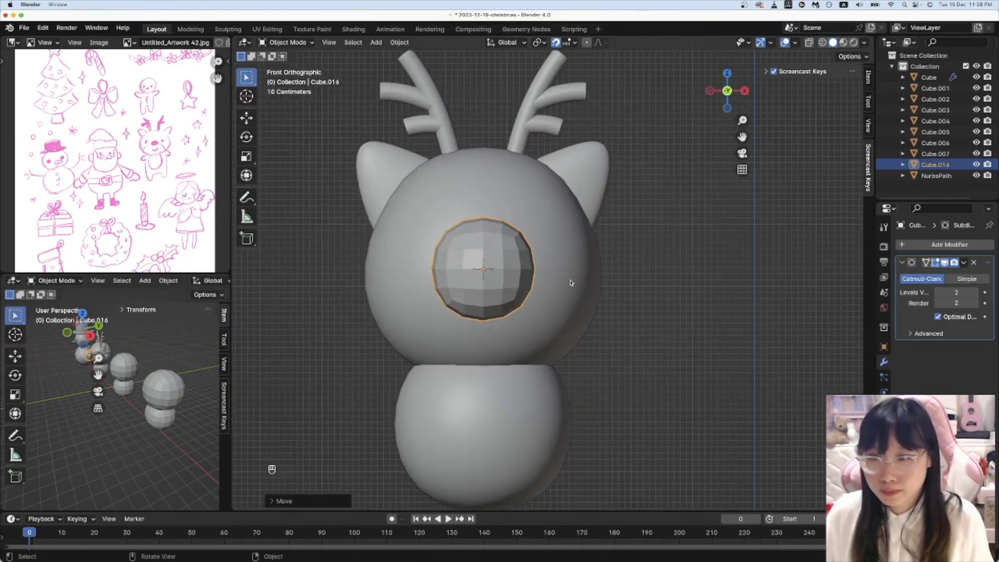
key(s)
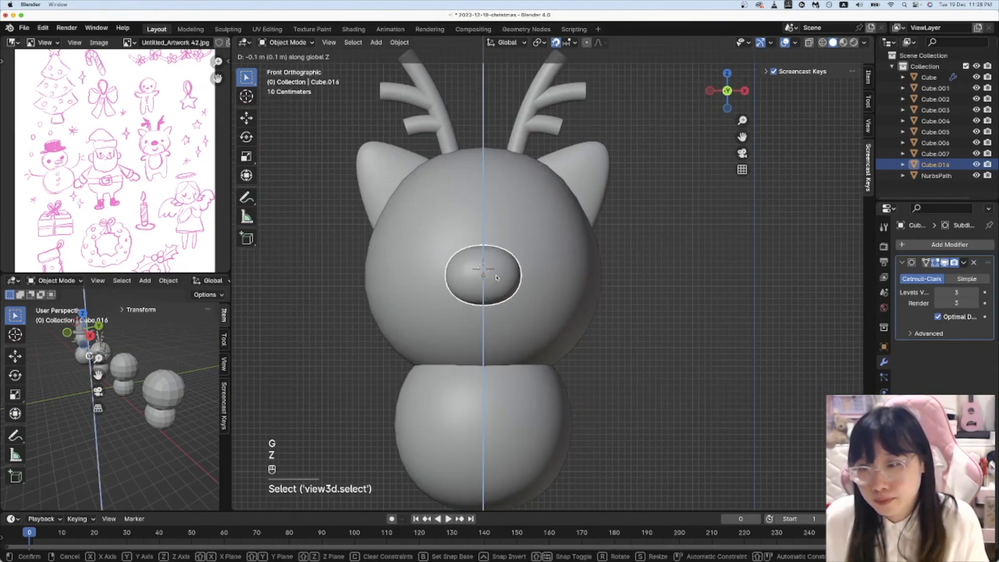
click(496, 277)
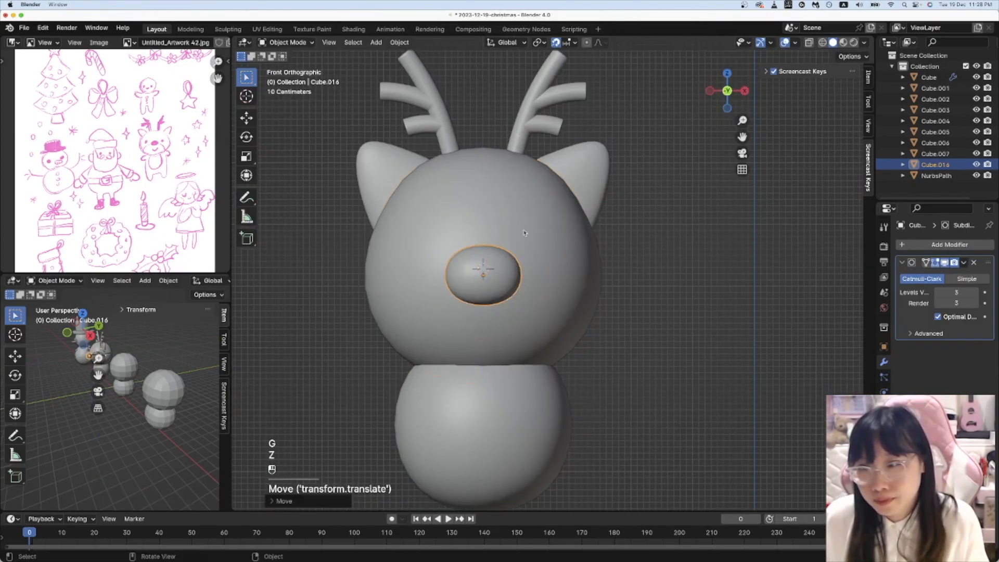
Step: Move the nose along the Y axis so it sits deeper in the face
click(525, 232)
scroll(531, 335, down, 1)
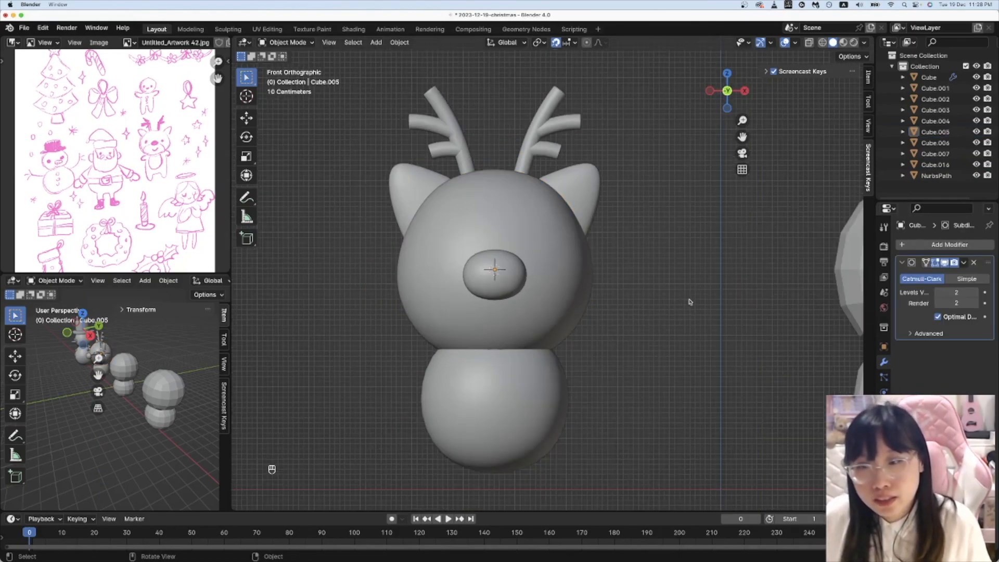
key(shift+a)
middle_drag(432, 265, 709, 316)
click(676, 315)
key(g)
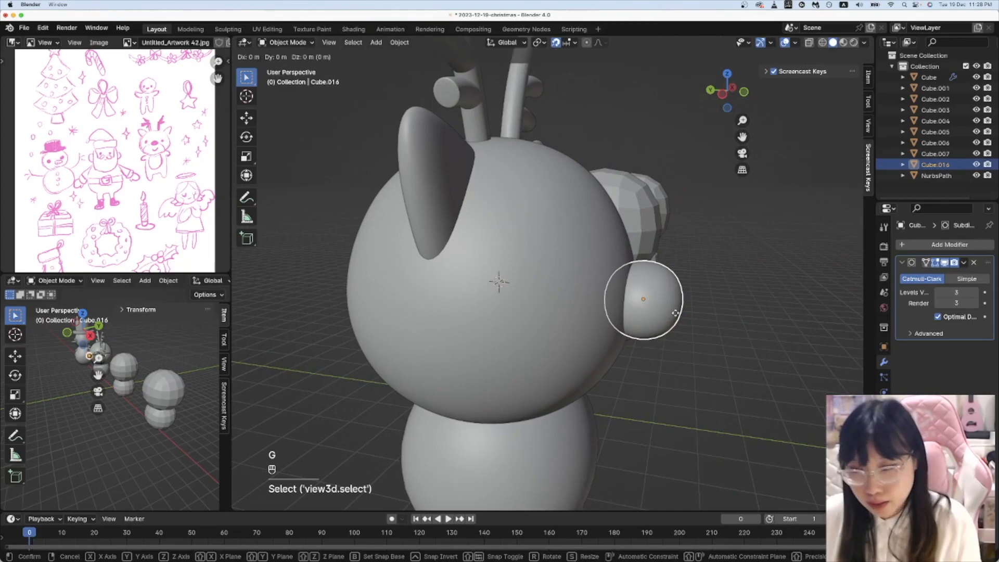
key(y)
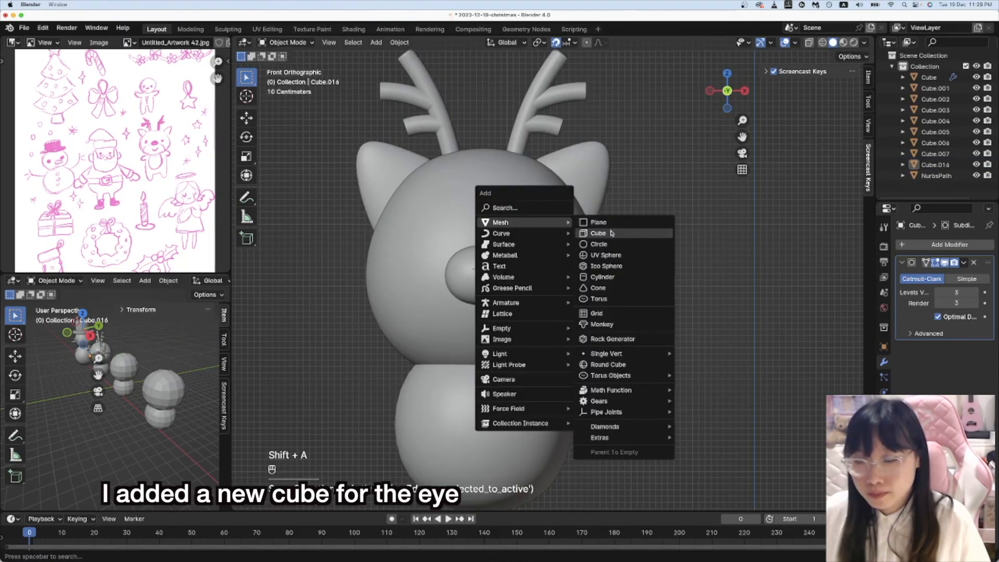
Step: Add a shrunken cube in front of the face for the eye with subdivision level 2, and save the file
click(603, 232)
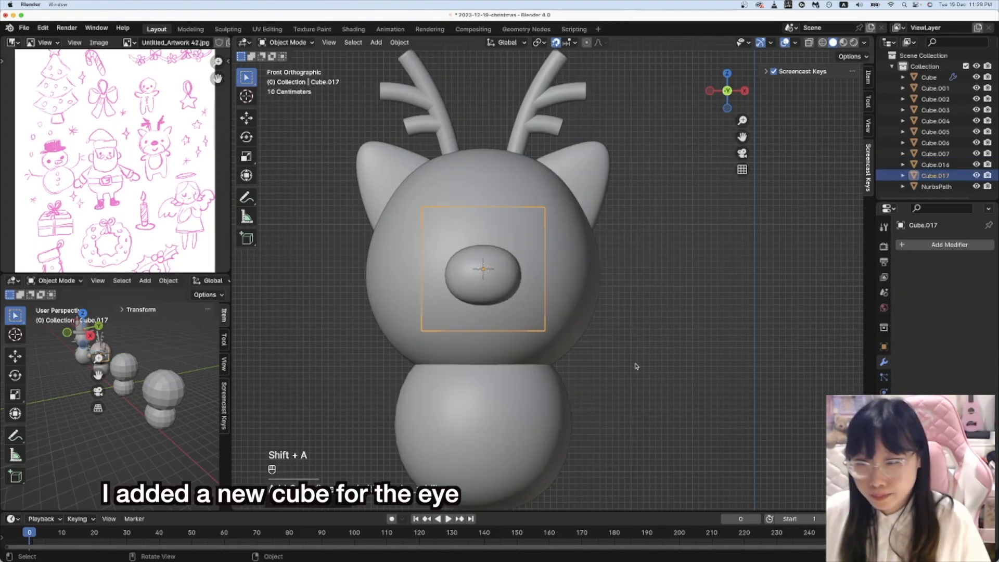
key(s)
click(563, 317)
middle_drag(563, 318, 676, 339)
middle_drag(756, 341, 779, 346)
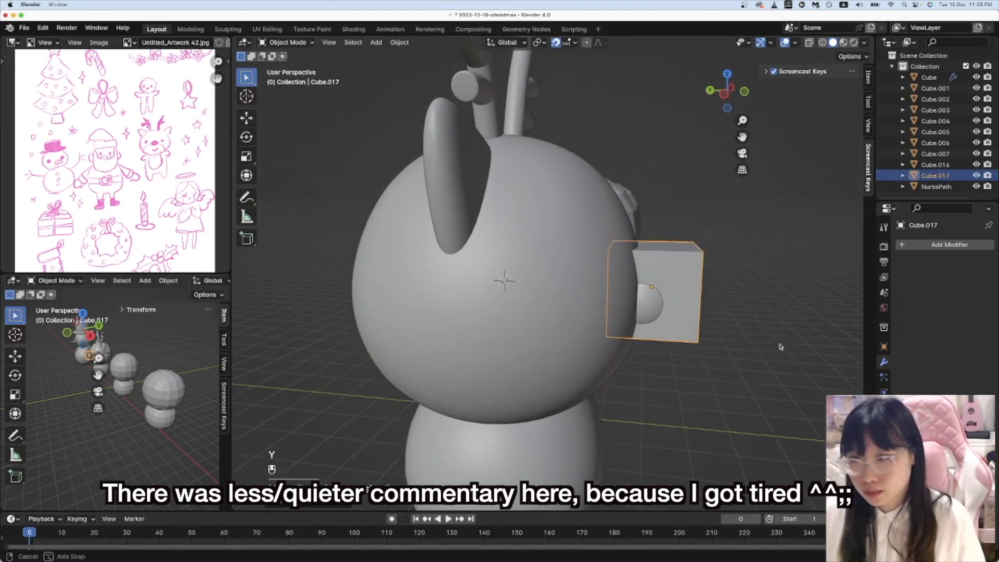
key(super+2)
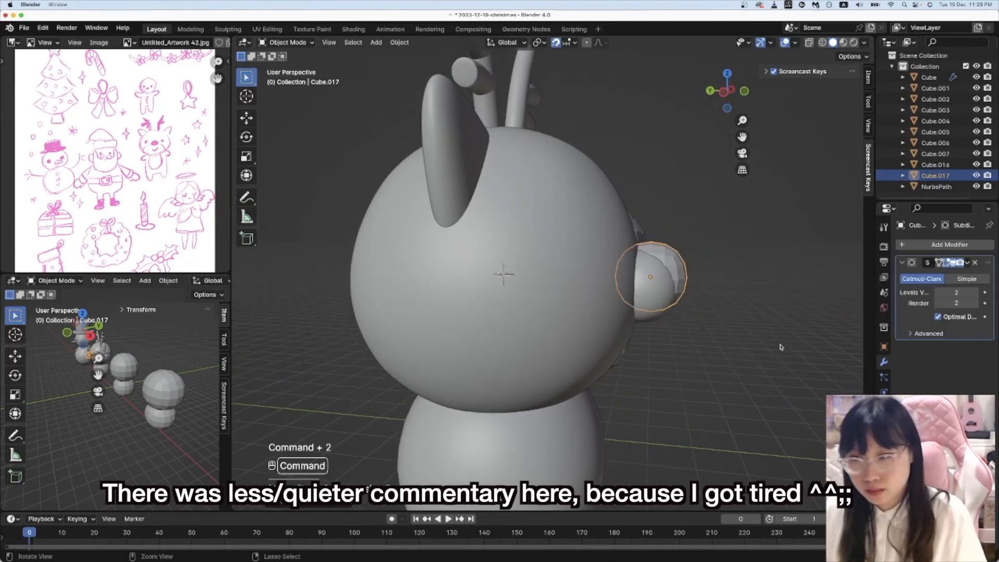
key(super+s)
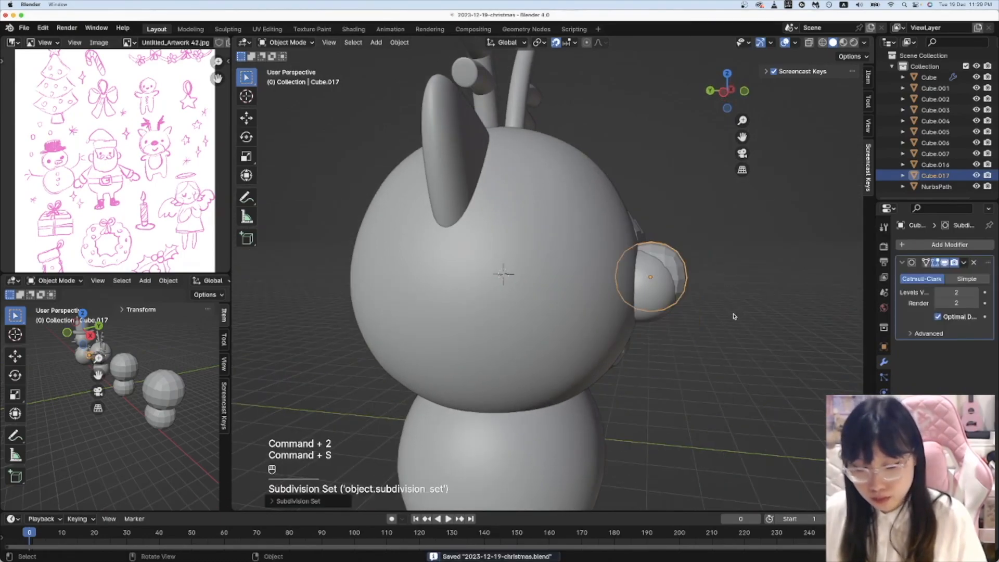
Step: Flatten the eye along Y and move it forward on the Y axis, clear of the nose
key(g)
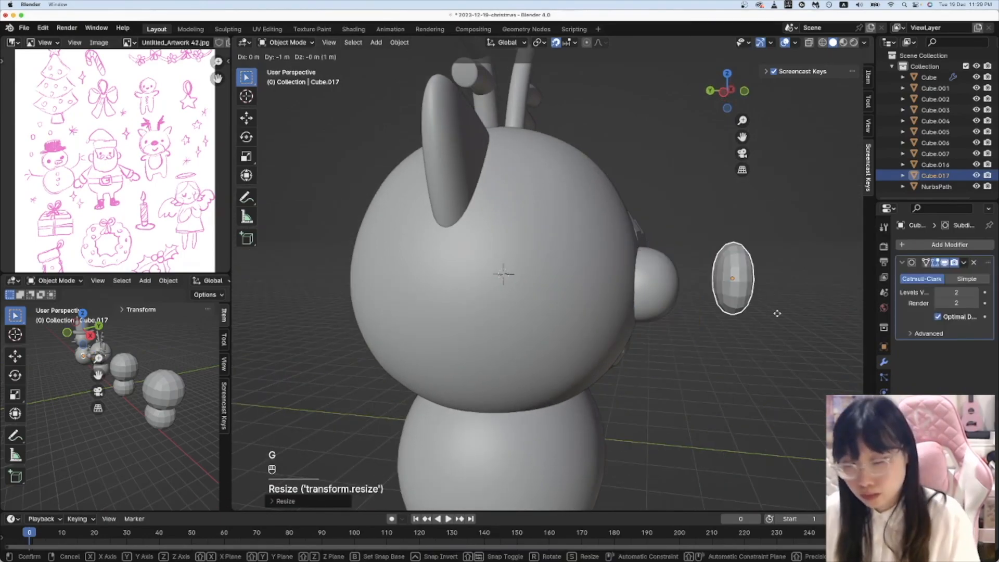
key(y)
click(777, 313)
Step: Inset the front and back faces of the eye mesh
mouse_move(756, 317)
middle_down()
mouse_move(728, 312)
mouse_move(752, 303)
middle_up()
key(Tab)
key(3)
click(716, 312)
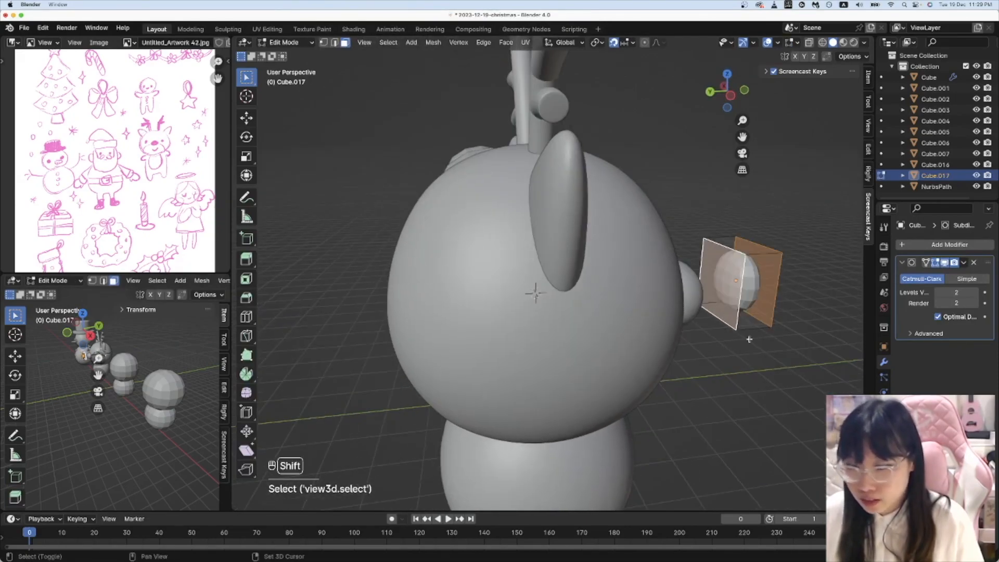
key(i)
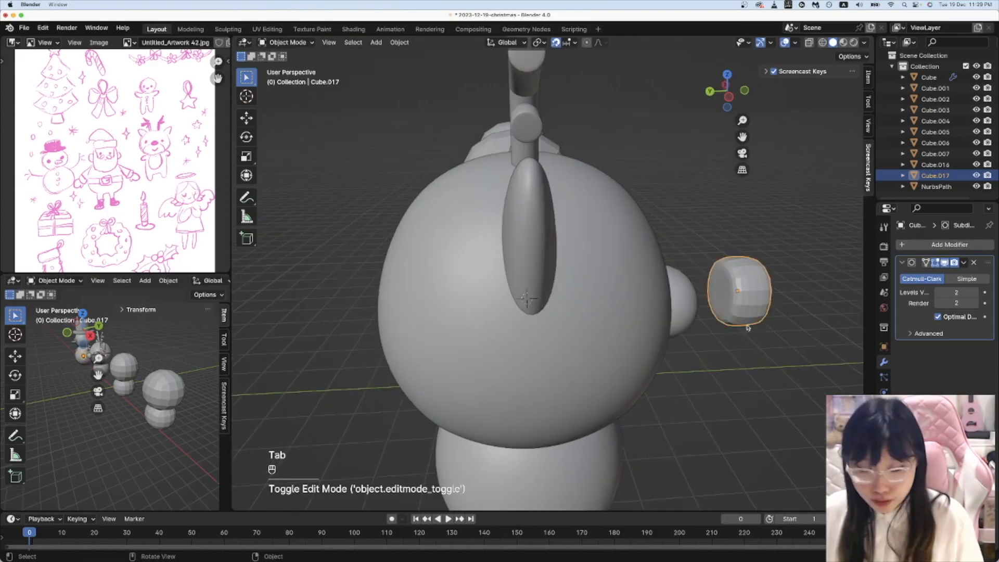
Step: Raise the eye's subdivision to level 3, shrink it, and place it beside and slightly above the nose
key(s)
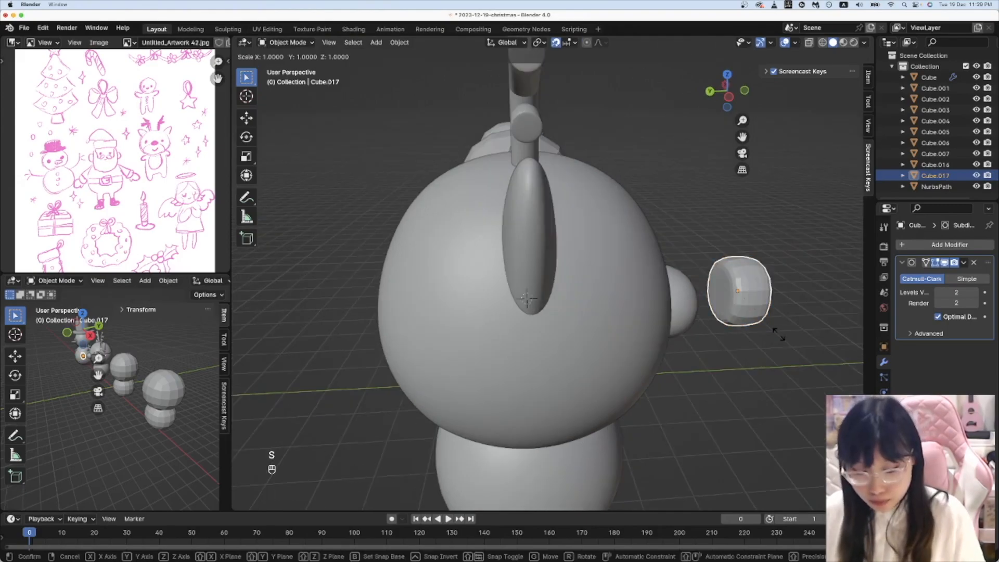
key(super+2)
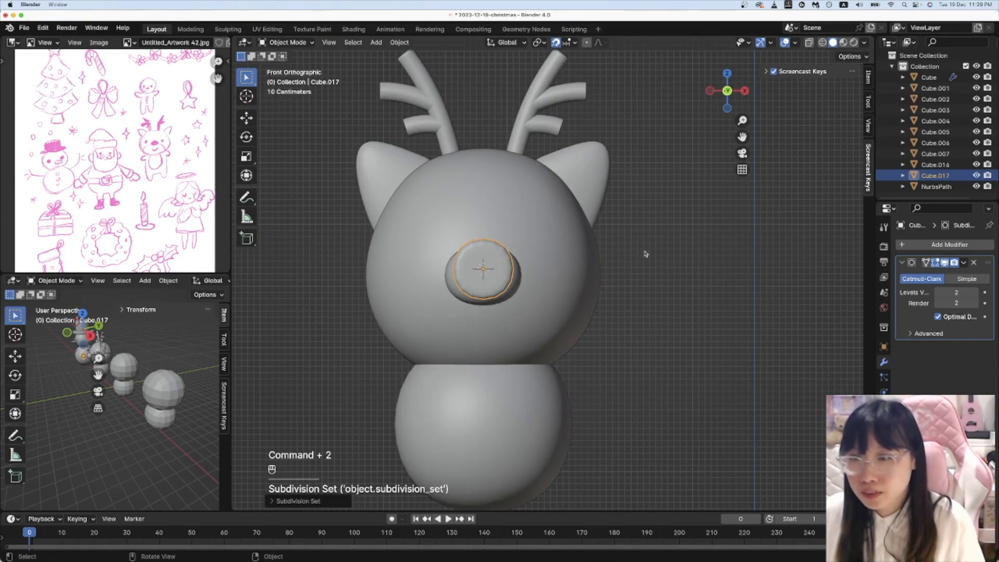
key(super+3)
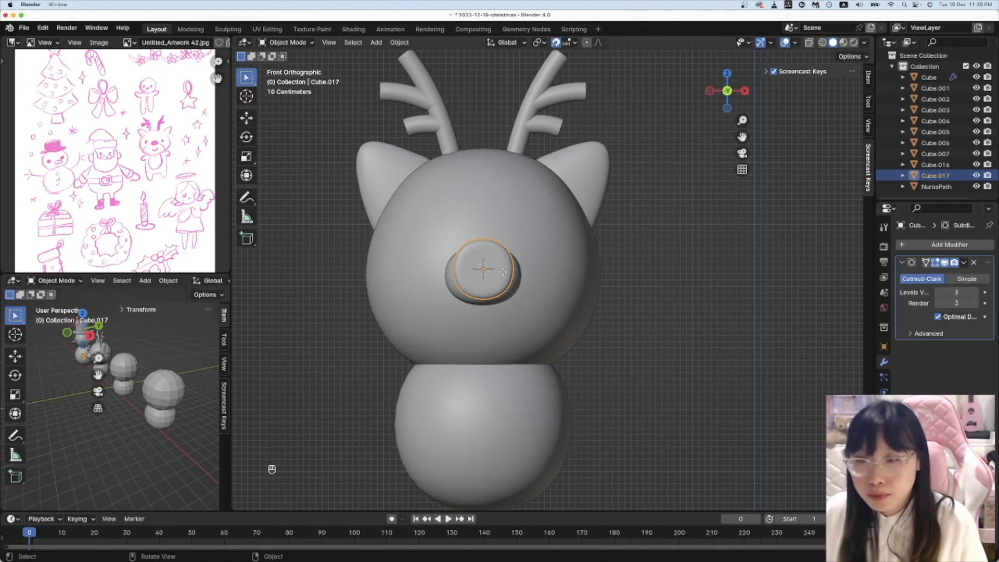
key(g)
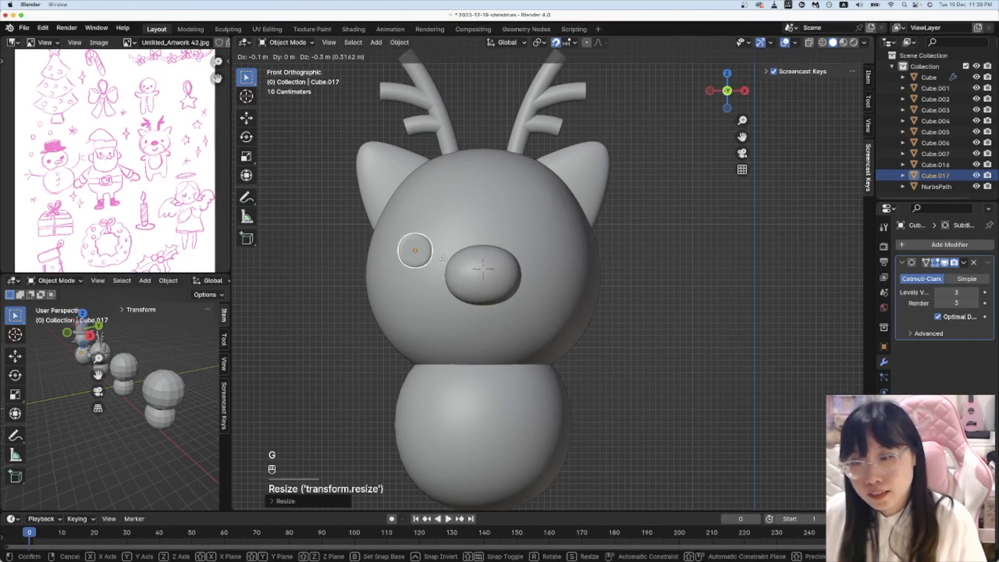
click(522, 245)
Step: Mirror the eye to the other side of the face with an X-axis Mirror modifier centred on the face
scroll(669, 169, down, 2)
click(911, 244)
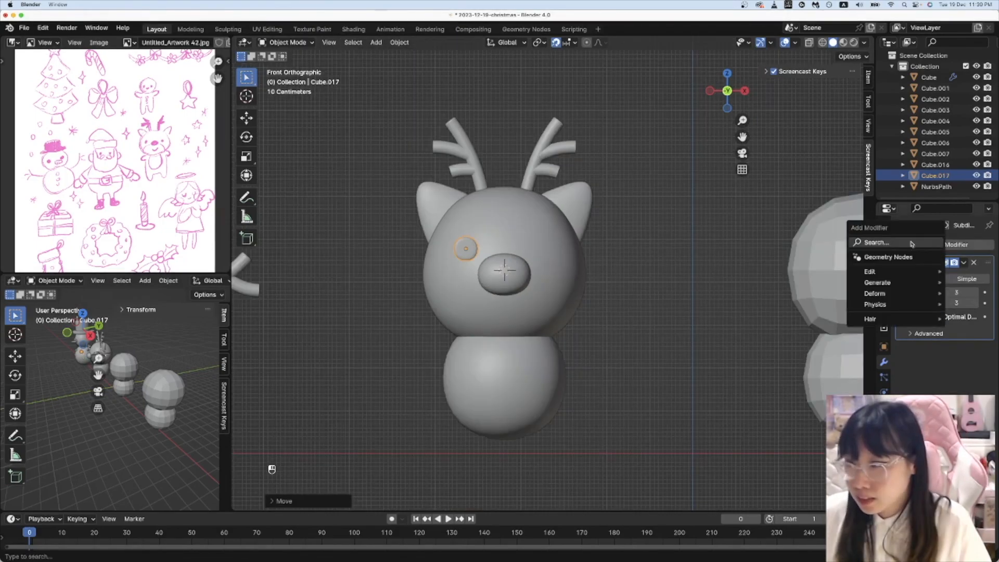
text(mirror)
click(787, 262)
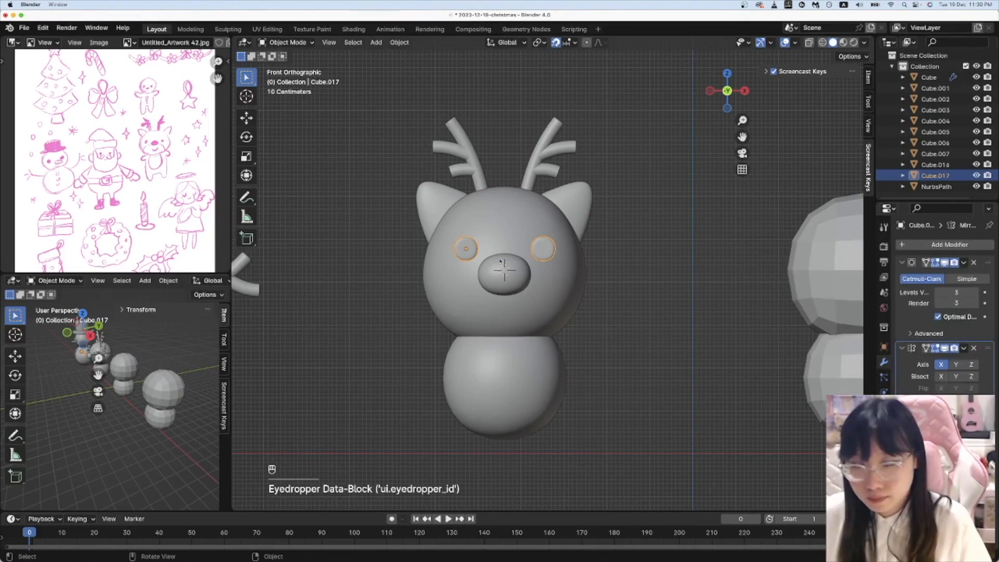
Step: Shade the eyes smooth and reposition them along the Y axis at the front of the face
right_click(638, 281)
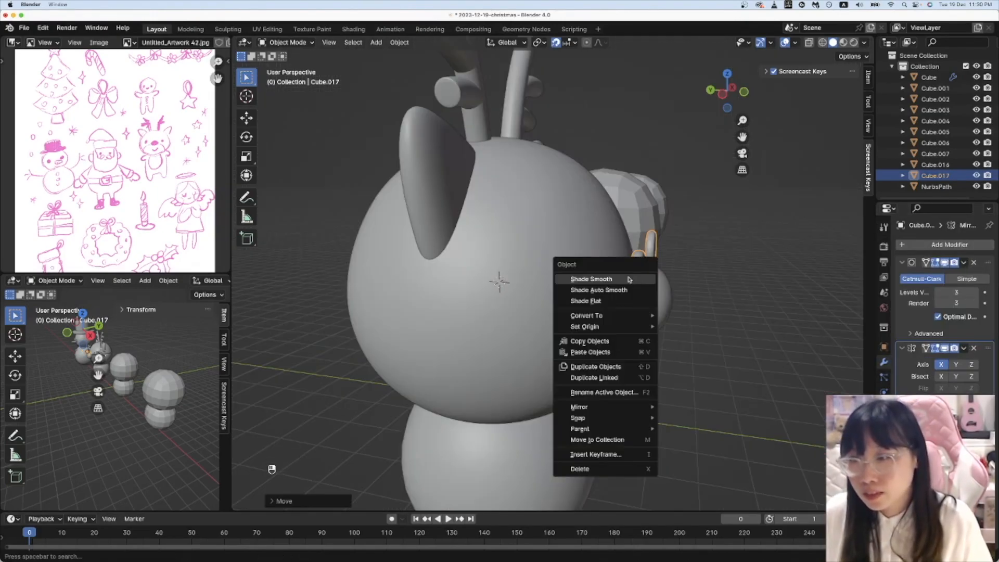
click(592, 280)
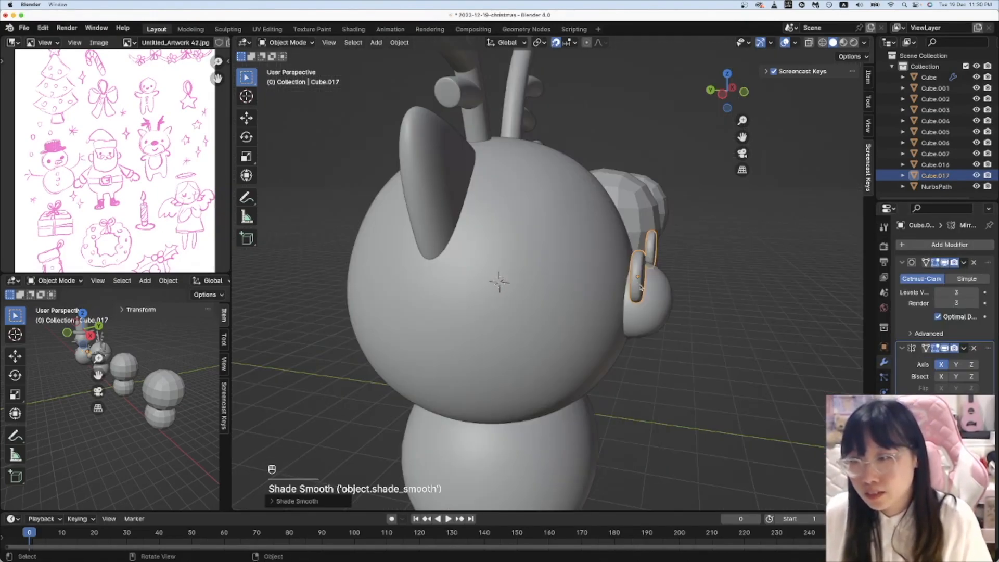
key(g)
key(y)
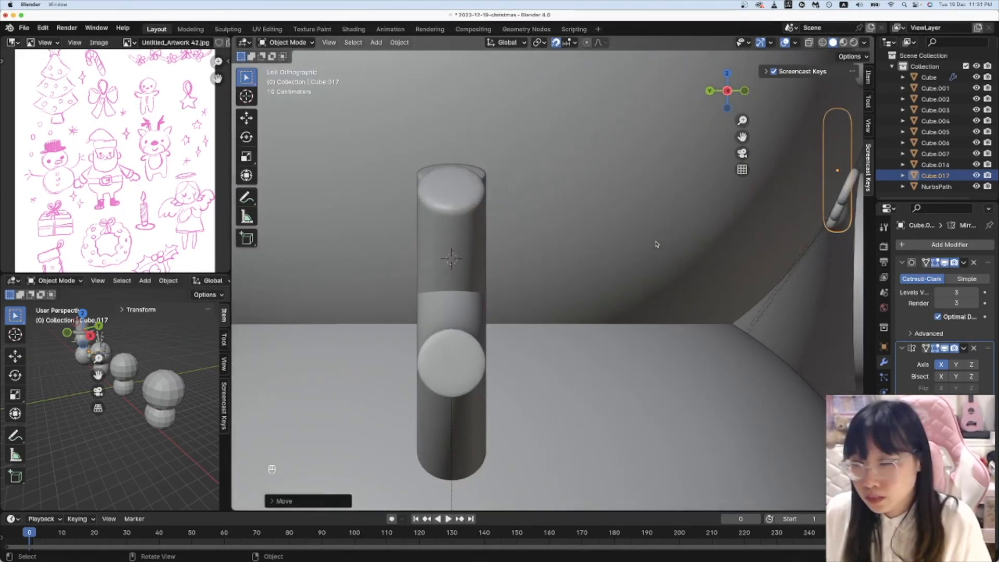
Step: Isolate the head and eyes, rotate and move the eyes to follow the face's curve, and return to the full front view
scroll(658, 243, down, 8)
middle_drag(705, 274, 560, 276)
shift+click(560, 275)
key(g)
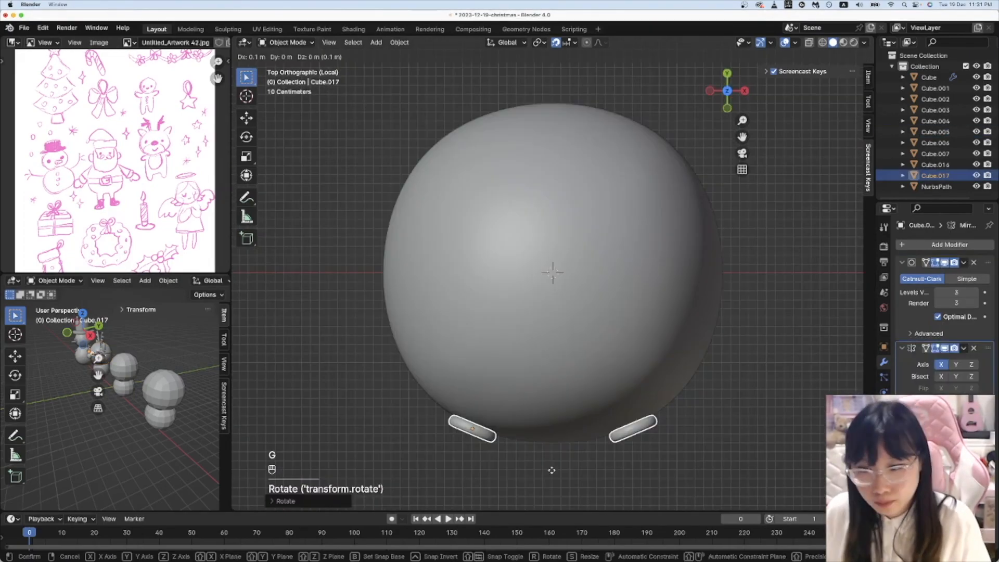
click(553, 472)
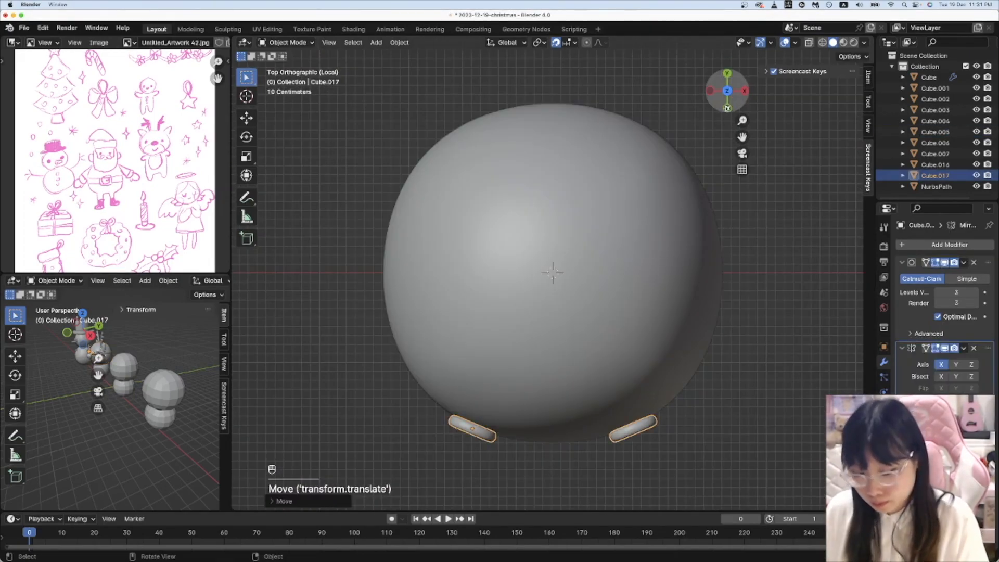
key(slash)
click(727, 108)
click(602, 344)
scroll(602, 344, down, 7)
scroll(602, 344, up, 6)
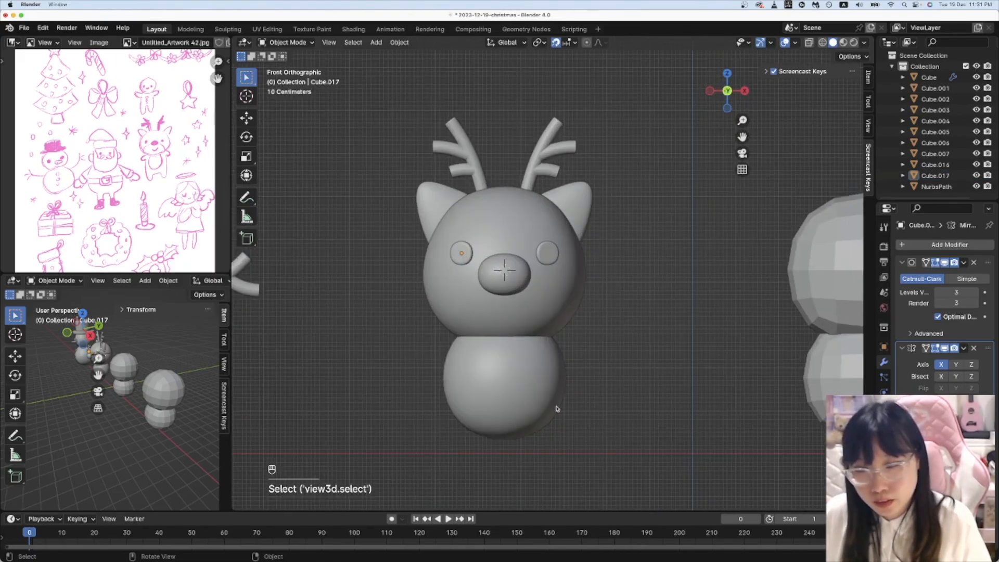
Step: Add a cube for the arm, move it to the side of the reindeer's body, and scale it down
key(shift+a)
click(522, 136)
key(g)
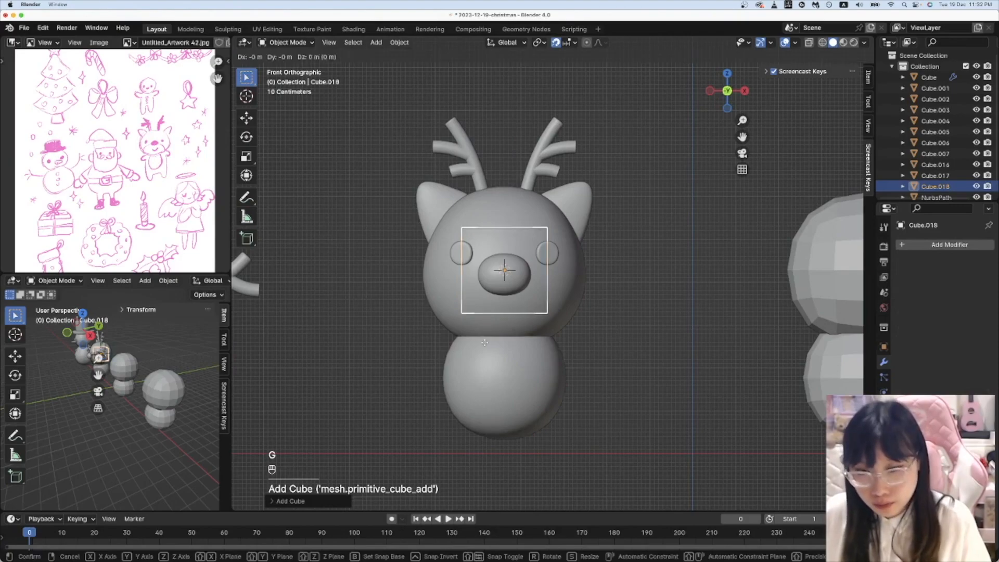
click(462, 394)
key(s)
click(441, 376)
key(super+z)
Step: Extrude the outer face of the arm cube sideways away from the body by about 1.4 m
key(Tab)
key(alt+z)
drag(400, 335, 444, 414)
key(e)
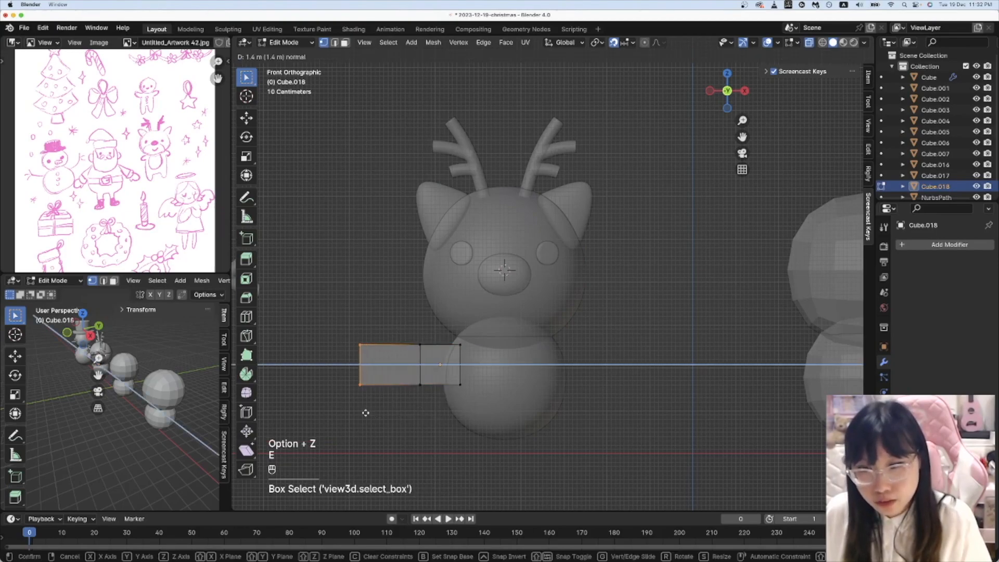
click(365, 413)
Step: Add level 2 subdivision to the arm, rotate it to slant down and outward, shrink it, and place it at the shoulder
key(Tab)
key(super+2)
key(r)
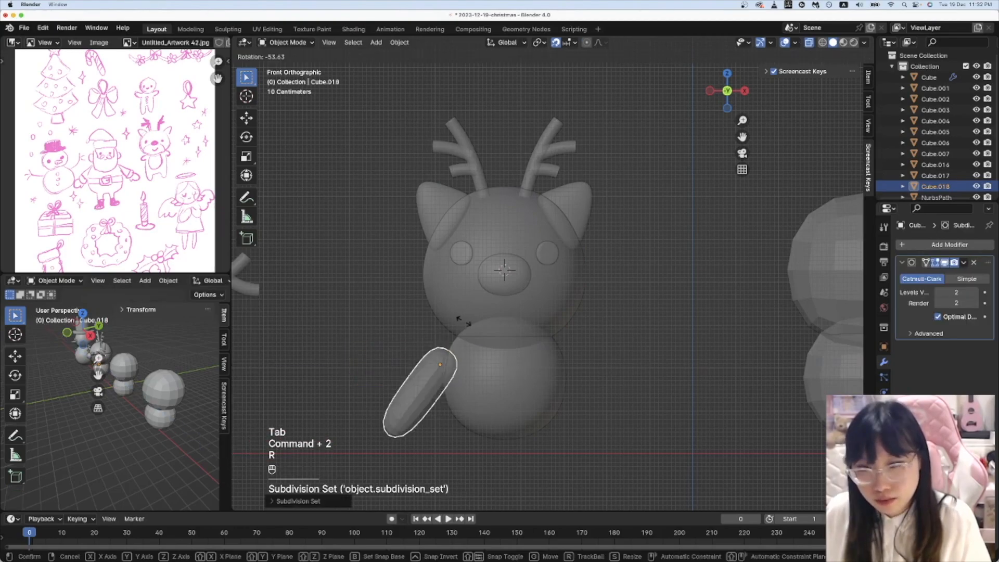
click(461, 323)
key(s)
click(481, 387)
key(g)
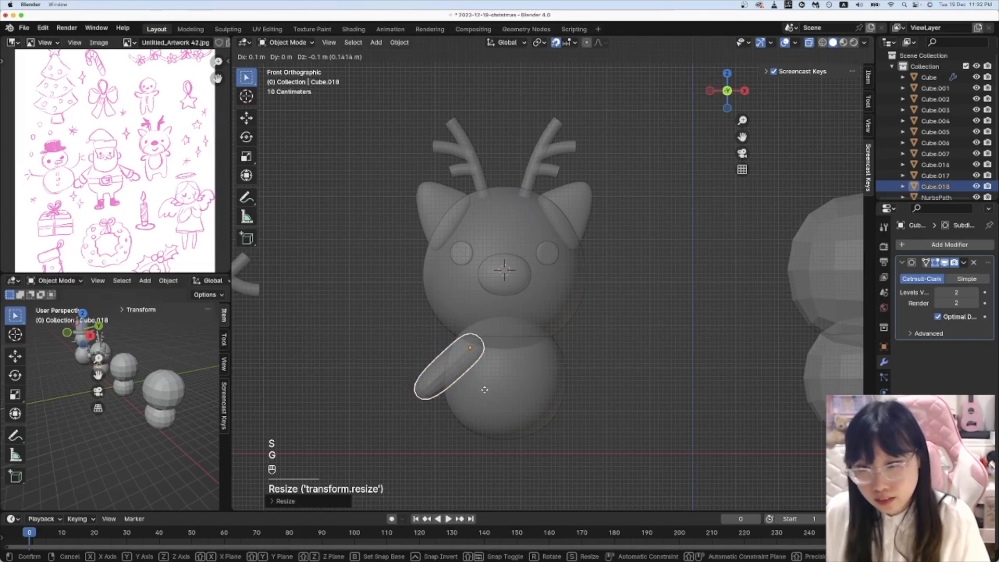
click(484, 388)
Step: Shade the arm smooth, raise its subdivision to level 3, and mirror it on X to the other side of the body
key(alt+z)
click(437, 373)
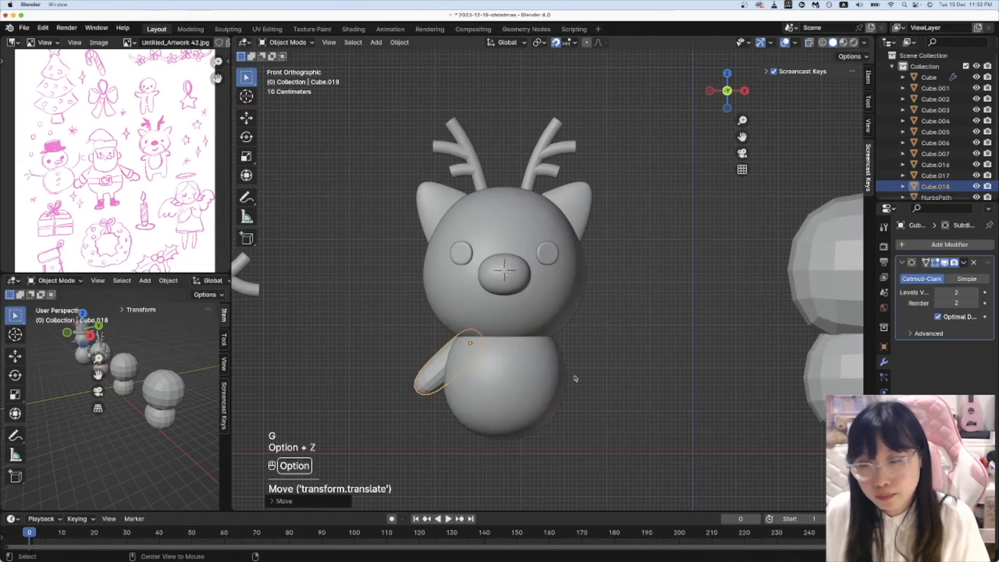
right_click(438, 373)
click(422, 363)
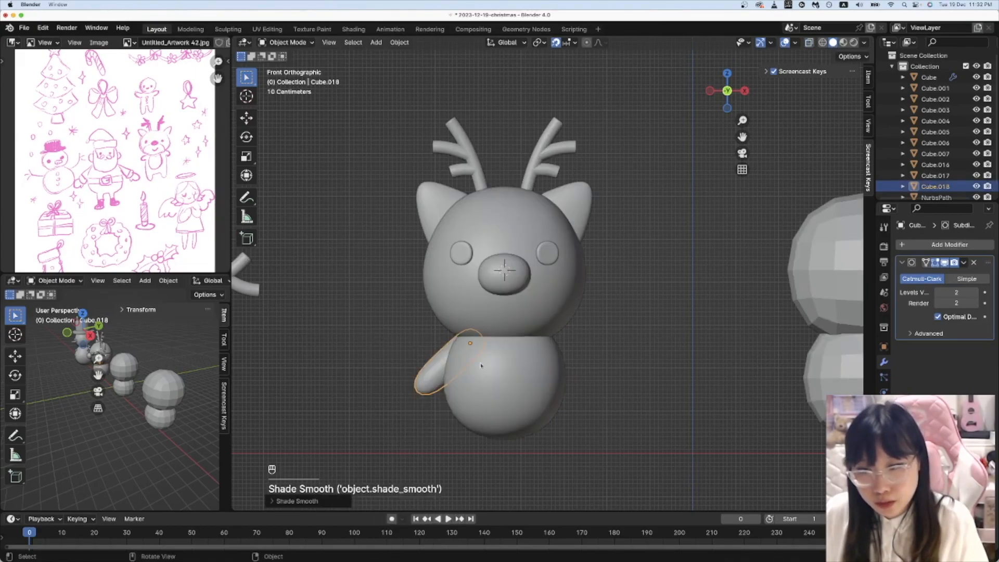
key(super+3)
key(super+s)
click(436, 379)
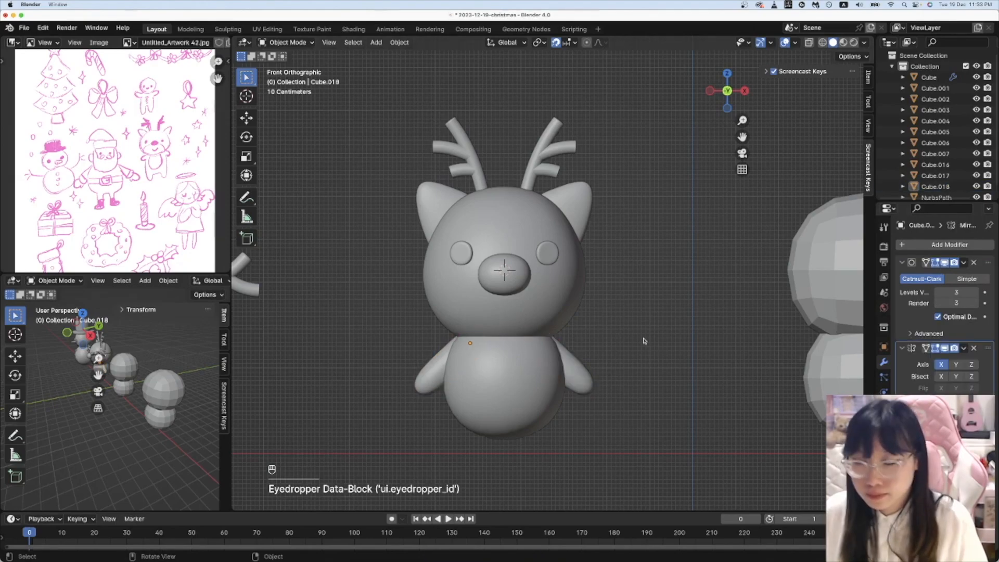
Step: Select all parts of the reindeer and raise them along Z to make room for legs
scroll(464, 295, down, 1)
drag(392, 119, 613, 410)
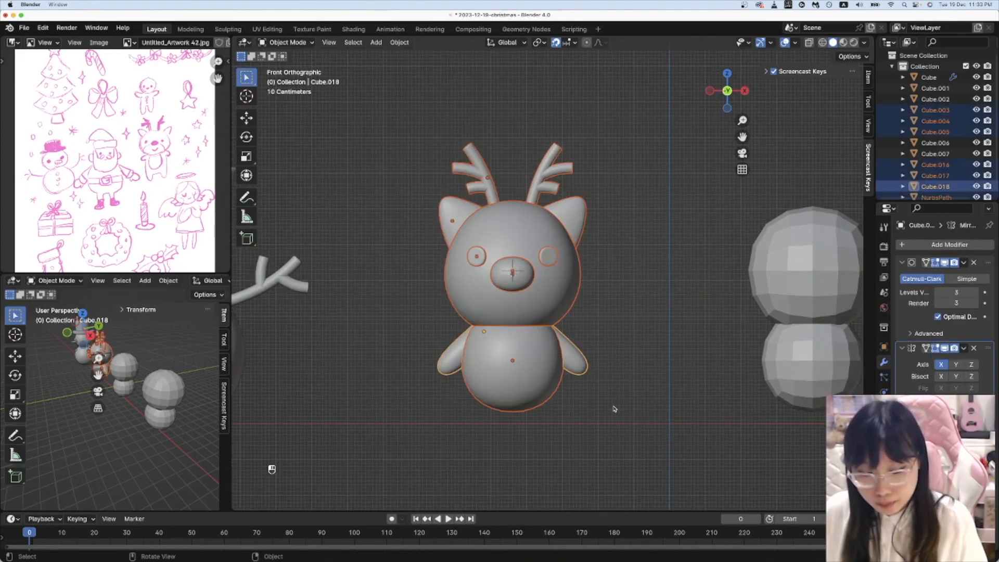
key(g)
key(z)
click(453, 337)
Step: Duplicate the mirrored arms, rotate the copies nearly vertical, and place them under the body as legs
click(513, 375)
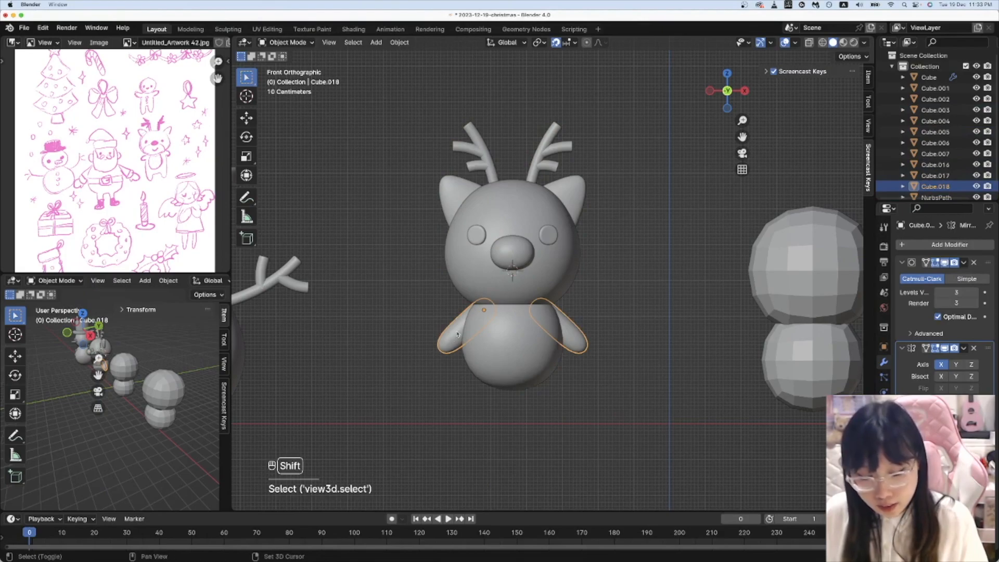
key(shift+d)
click(537, 328)
key(r)
click(488, 299)
key(g)
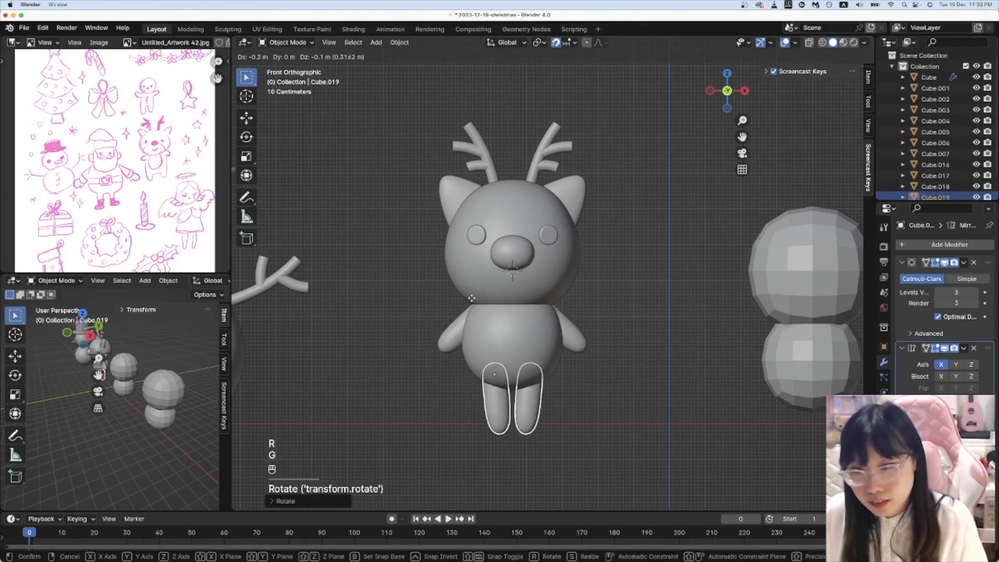
click(470, 297)
click(627, 326)
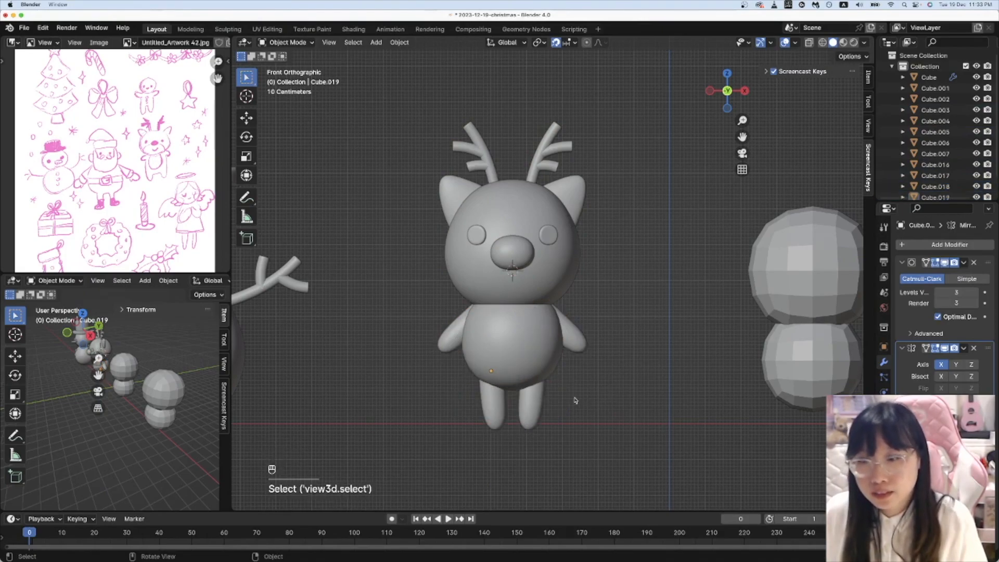
Step: Raise the legs slightly along Z so the feet rest on the ground line, and check the figure from an angle
click(536, 405)
key(g)
key(z)
click(626, 389)
middle_drag(606, 380, 622, 359)
click(728, 92)
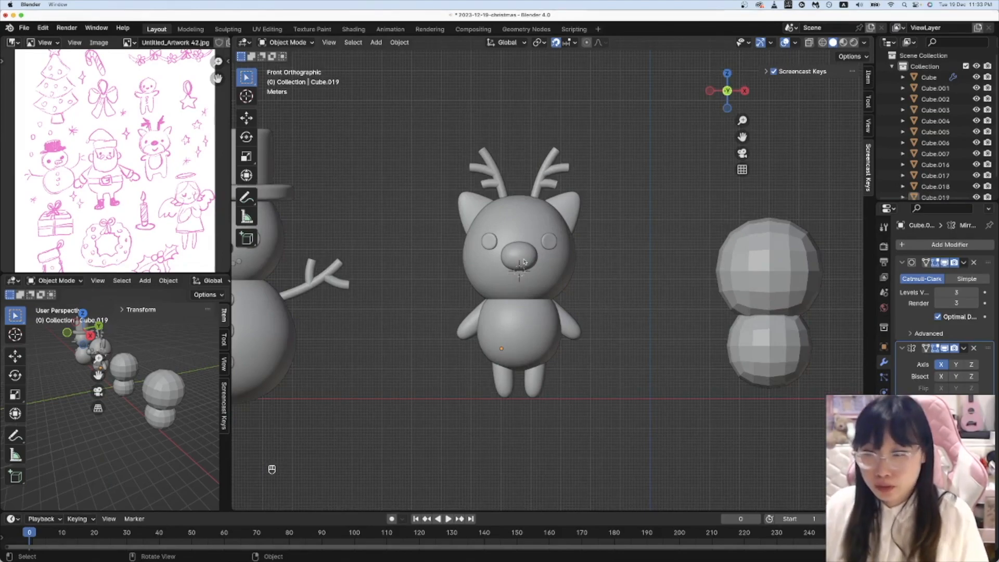
Step: Lower the reindeer's eyes and nose slightly on the face
click(544, 257)
key(alt+z)
key(g)
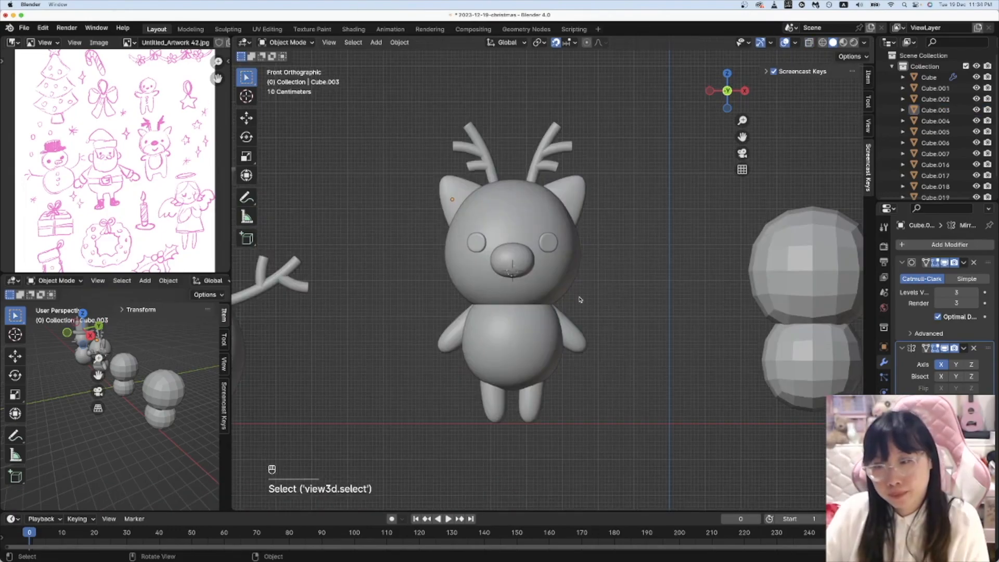
Step: Taper the third figure's lower body into a dress shape by widening its bottom vertices and narrowing its top vertices
scroll(582, 398, down, 3)
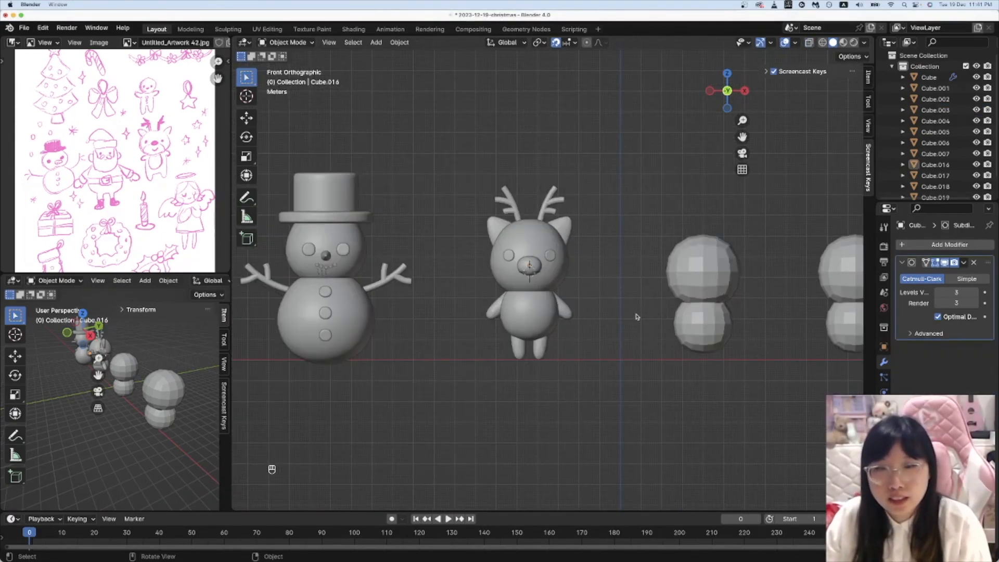
shift+middle_drag(647, 324, 533, 328)
scroll(563, 335, up, 2)
shift+middle_drag(612, 344, 529, 329)
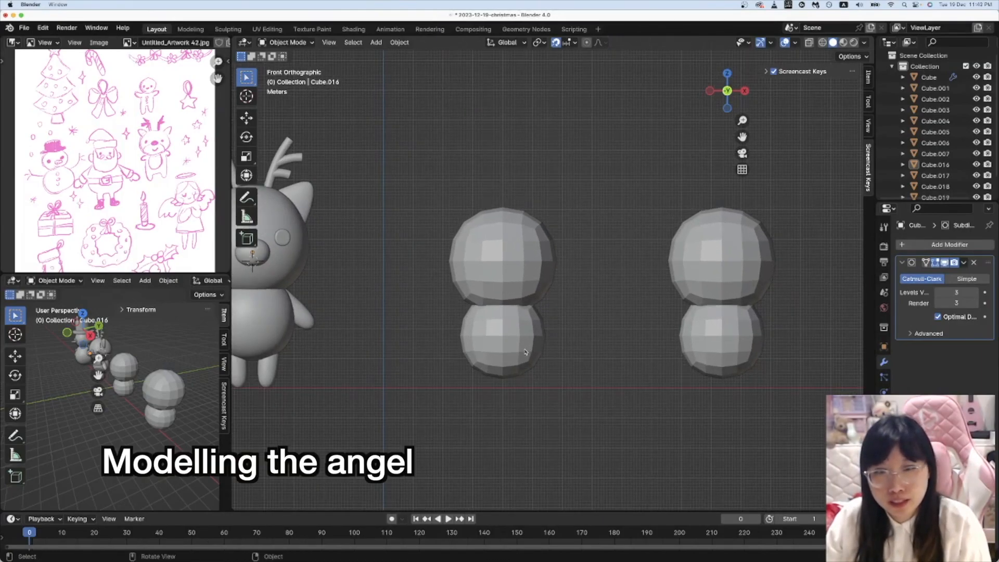
click(513, 350)
key(Tab)
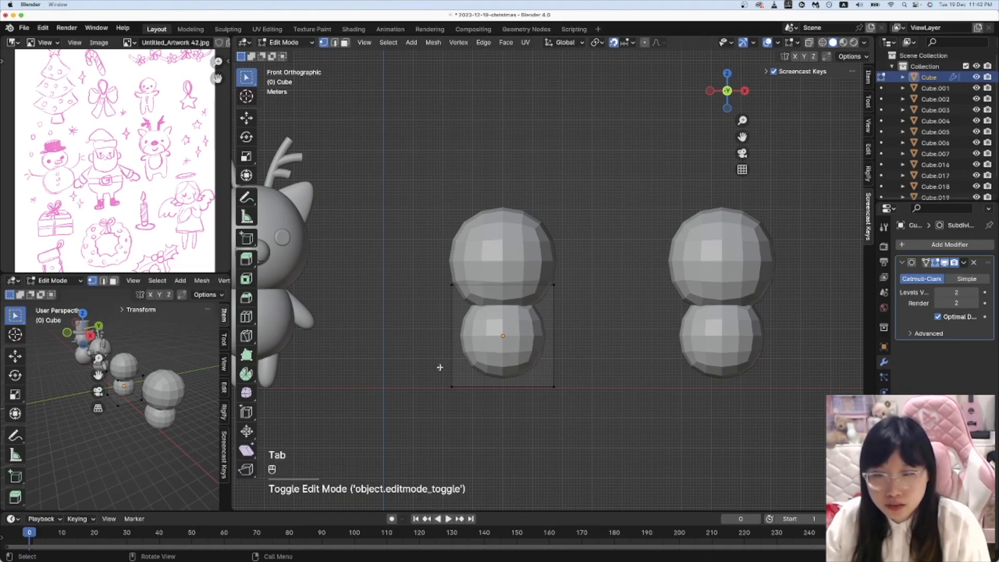
key(Tab)
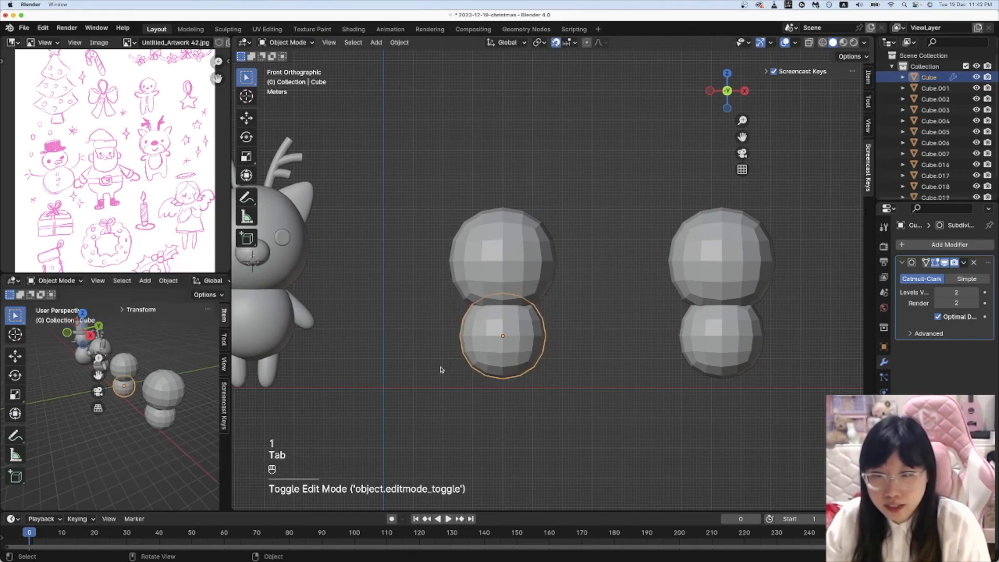
key(Tab)
key(alt+z)
drag(429, 366, 629, 411)
key(s)
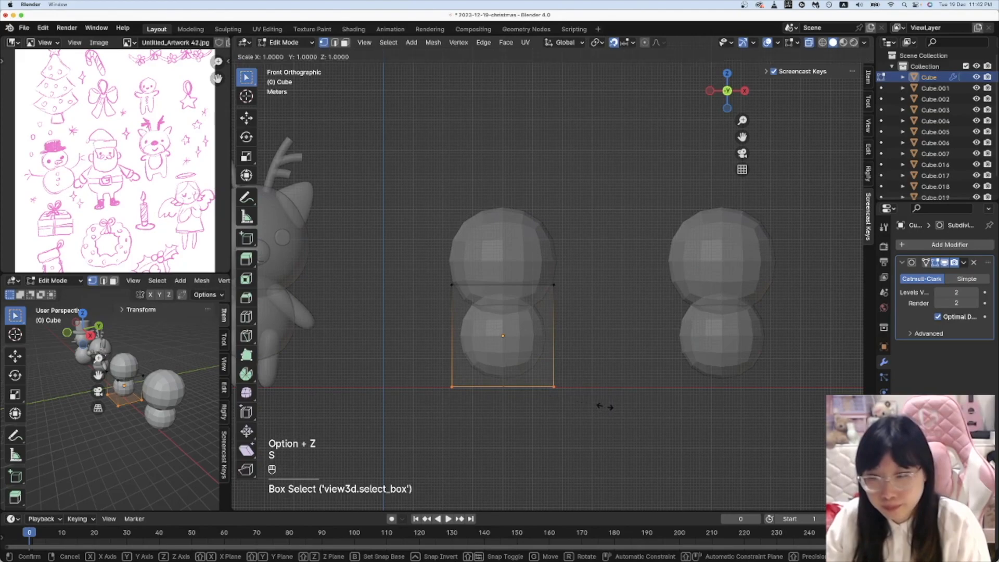
click(640, 406)
key(s)
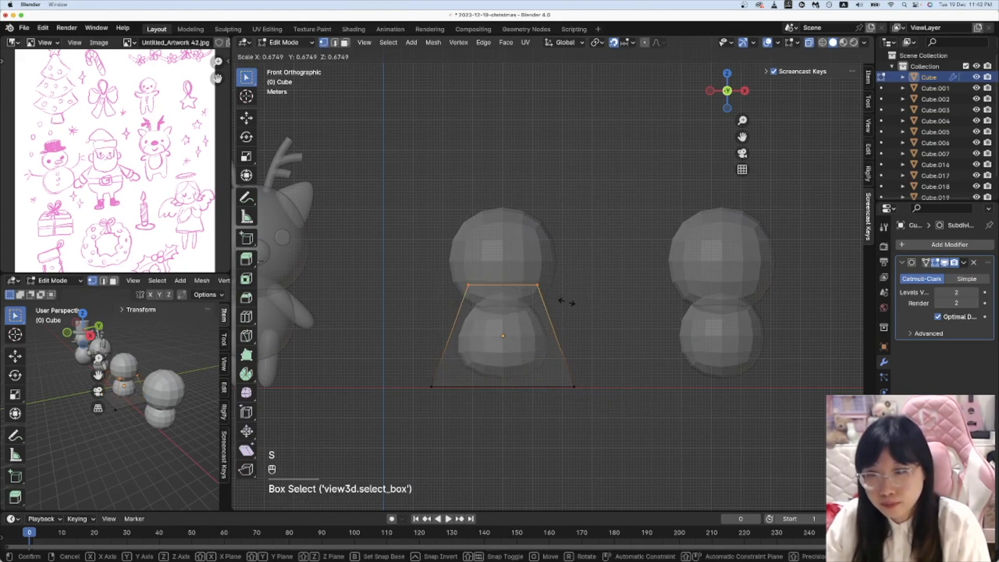
click(554, 301)
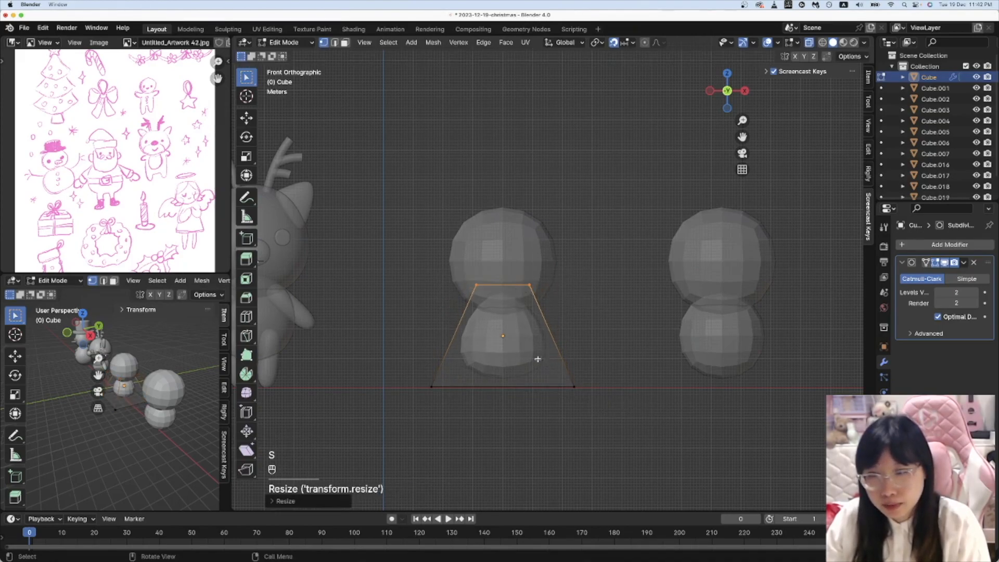
Step: Add a horizontal loop cut near the base of the dress to sharpen its lower edge
key(super+r)
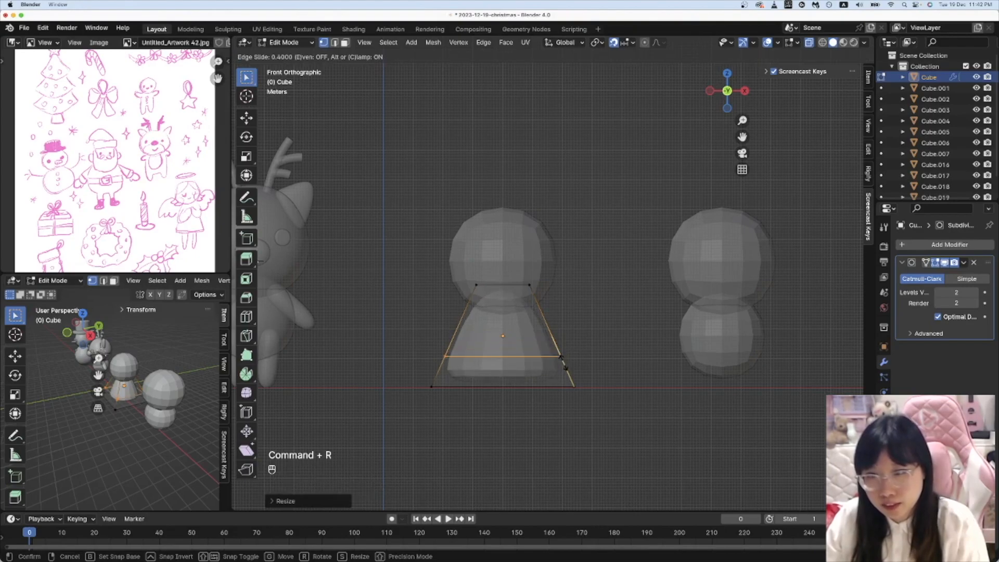
key(Tab)
key(alt+z)
click(590, 353)
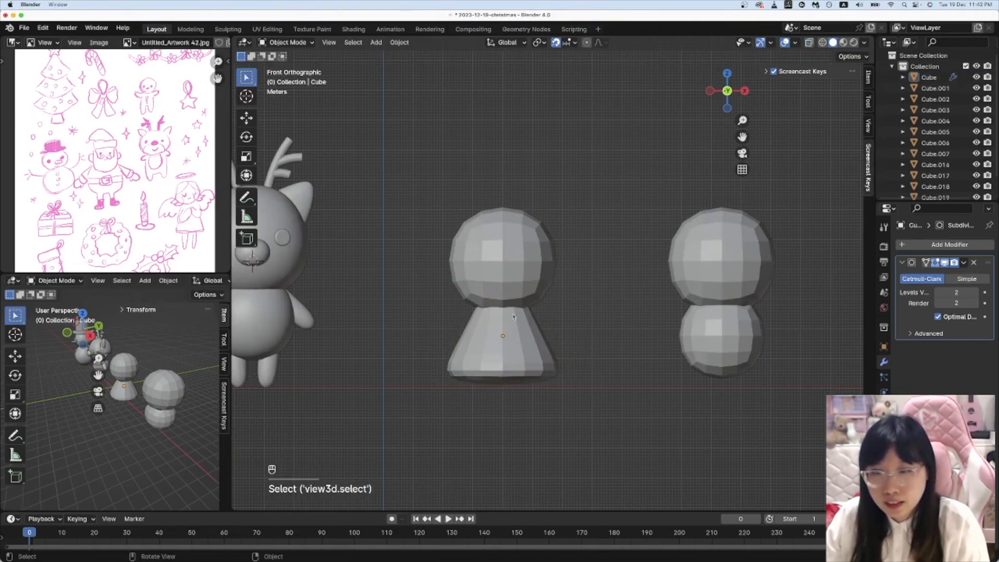
Step: Shade the third figure's head and dress smooth
click(520, 292)
right_click(520, 291)
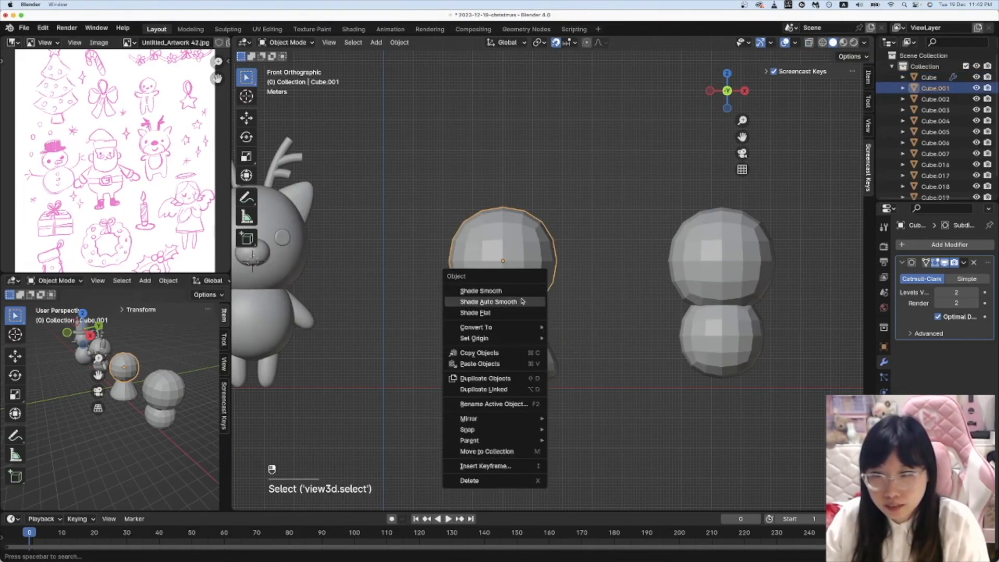
click(523, 289)
click(532, 335)
right_click(533, 336)
click(532, 336)
Step: Set the third figure's head origin to its geometry and snap the 3D cursor to the head
click(540, 280)
key(shift+a)
right_click(540, 280)
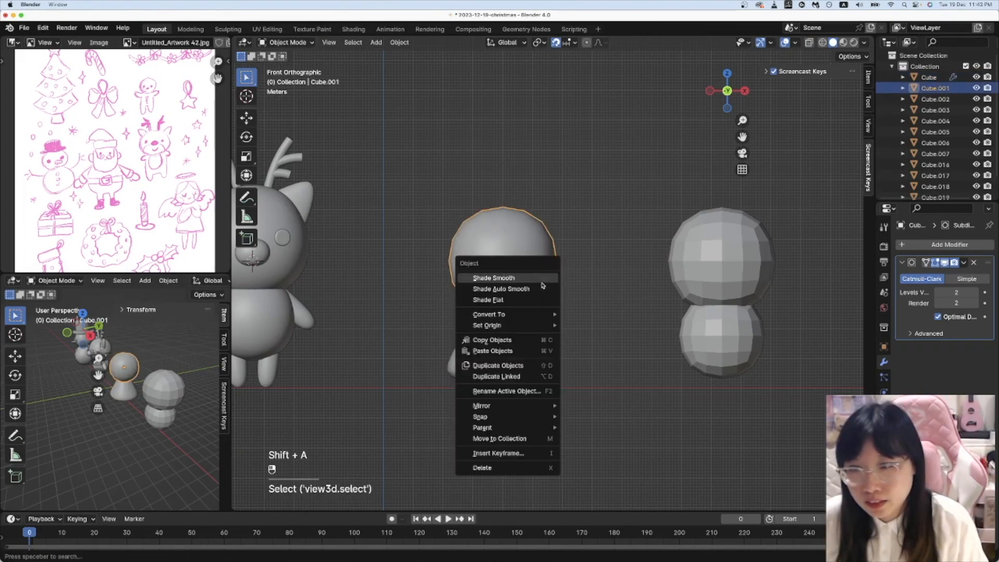
mouse_move(542, 319)
click(595, 338)
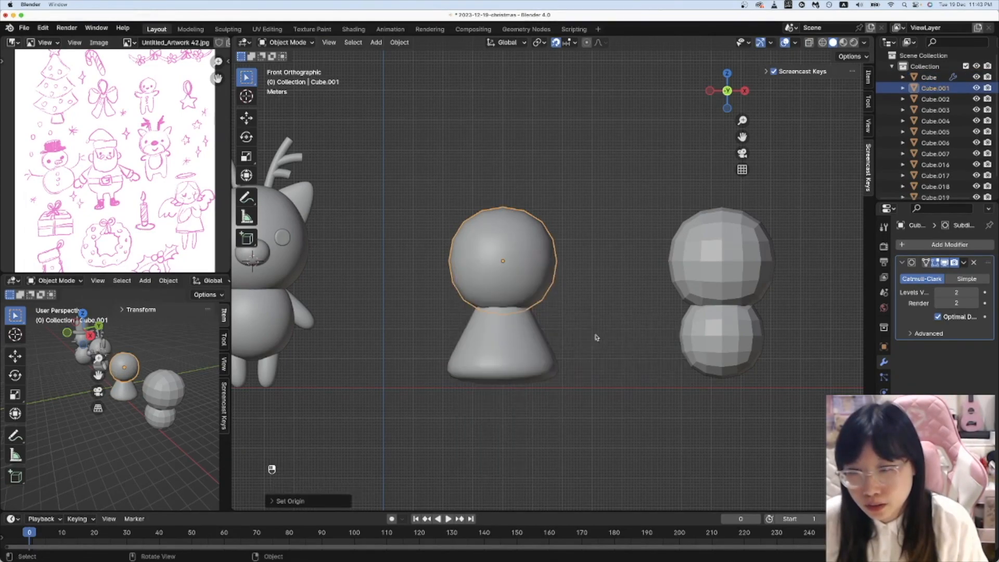
key(shift+s)
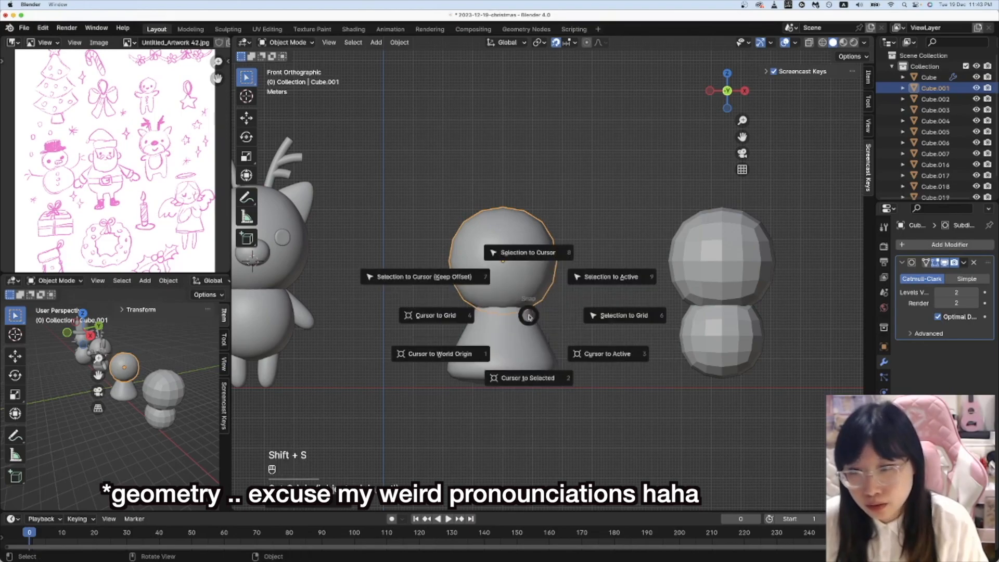
click(526, 377)
Step: Add a path curve, tilt it diagonally and place it beside the angel's shoulder, just below the head
key(shift+a)
mouse_move(512, 291)
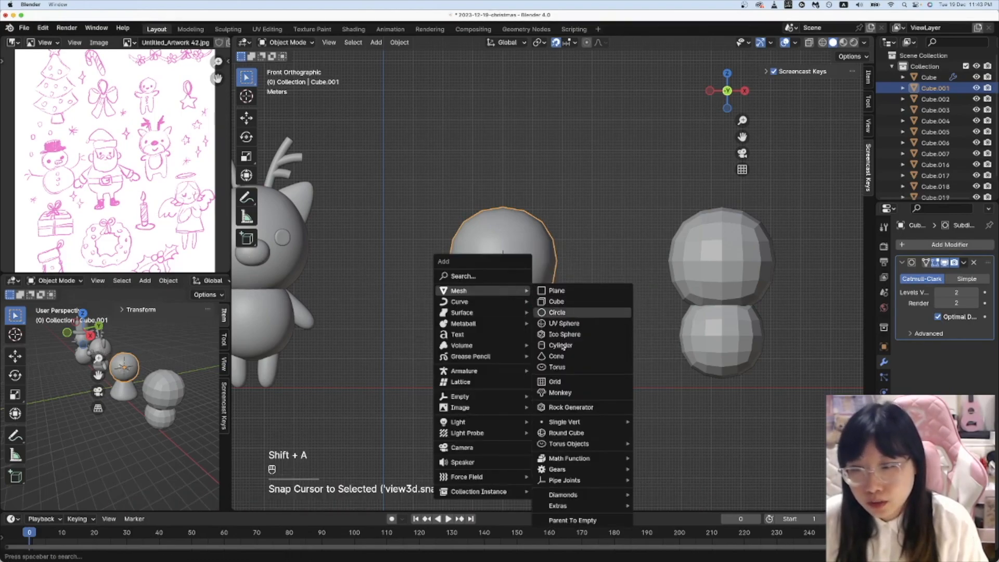
mouse_move(479, 304)
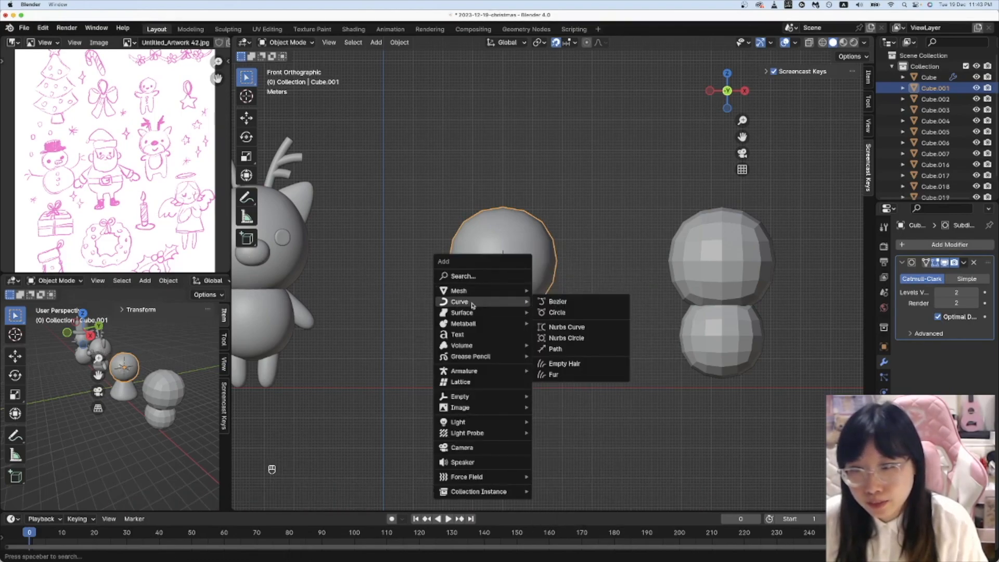
click(554, 345)
key(g)
click(486, 342)
key(r)
click(491, 318)
key(g)
click(492, 349)
key(g)
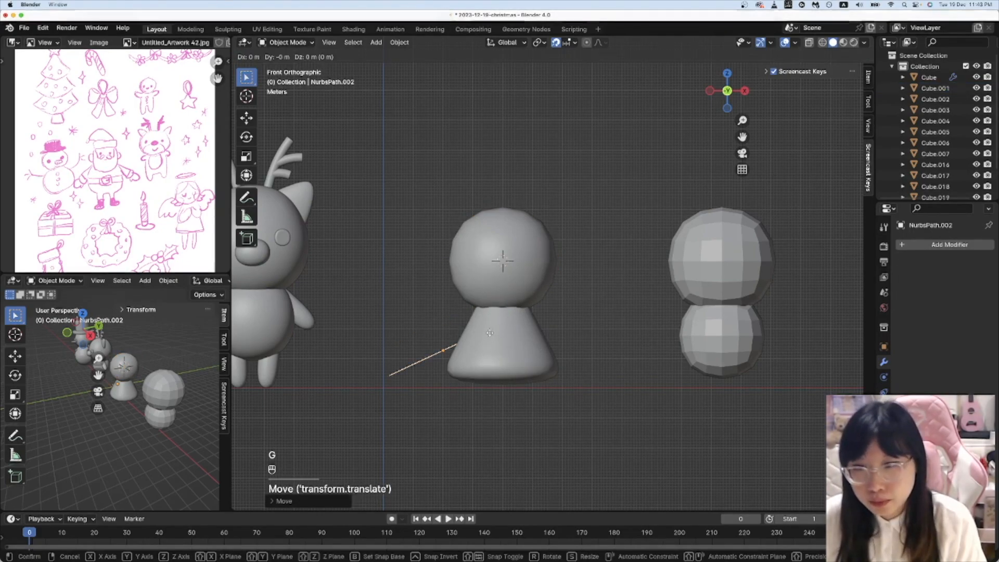
click(506, 289)
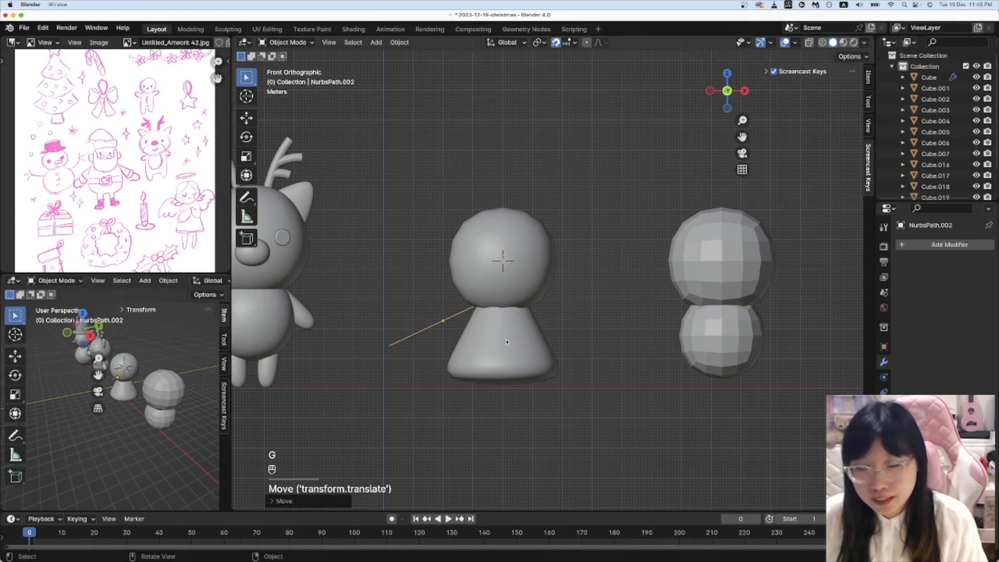
Step: Move the arm path's lower end control point forward in front of the dress
scroll(507, 341, up, 3)
key(Tab)
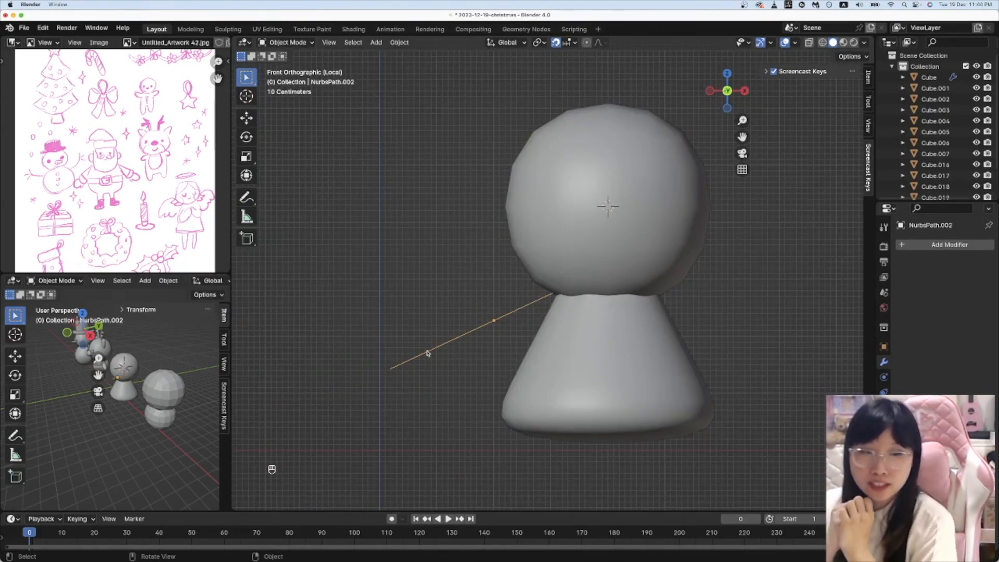
middle_drag(426, 353, 468, 427)
key(Tab)
drag(499, 451, 504, 450)
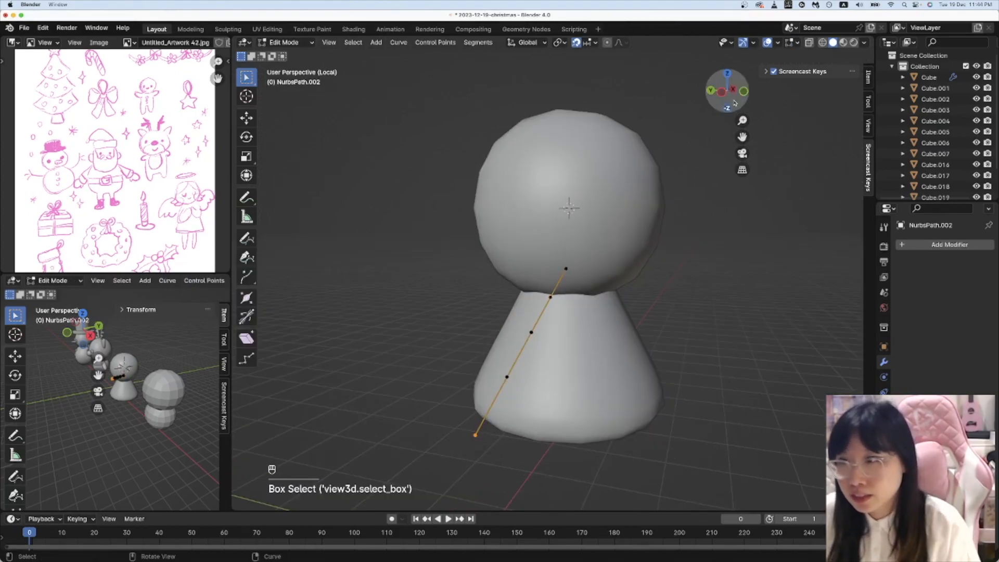
drag(728, 90, 739, 92)
key(g)
click(656, 349)
Step: Move the control point next to the arm path's front end to bend the curve at the elbow
middle_drag(675, 363, 745, 367)
scroll(671, 345, up, 2)
drag(487, 467, 542, 485)
middle_drag(589, 459, 592, 438)
key(g)
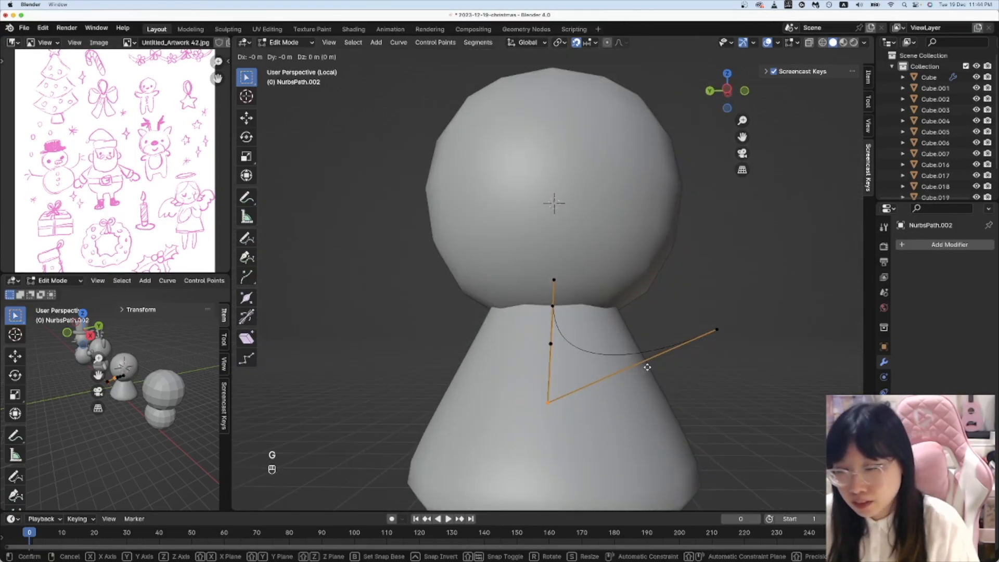
click(651, 362)
middle_drag(651, 363, 531, 381)
key(super+z)
click(730, 93)
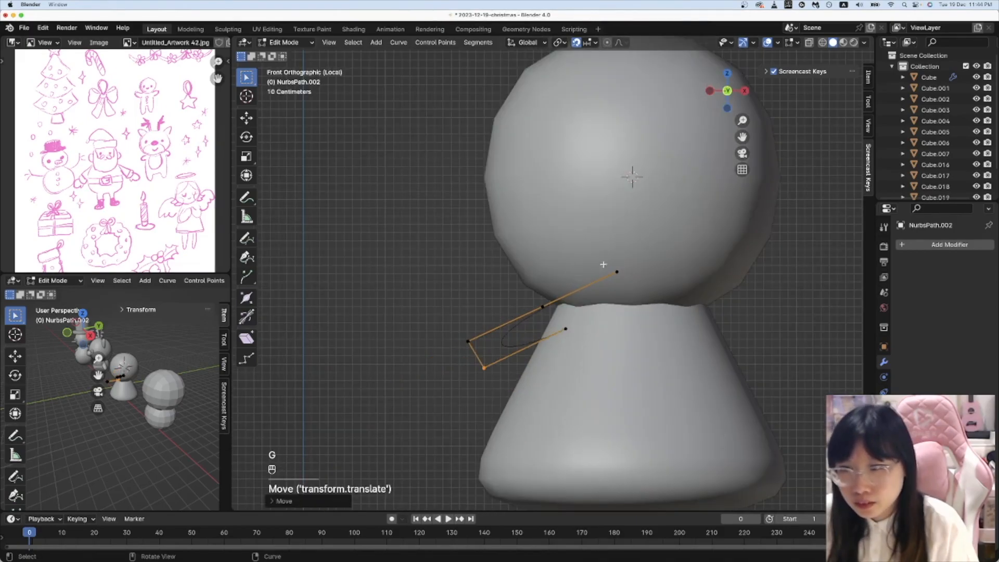
Step: Reposition the arm path's upper control points so the arm starts at the shoulder, under the head
drag(604, 265, 631, 279)
key(g)
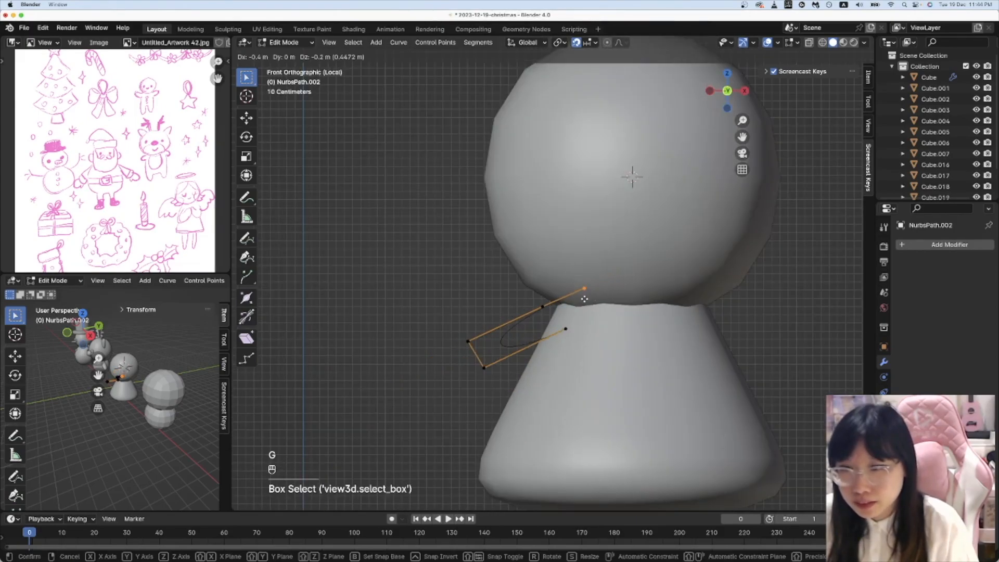
click(584, 299)
key(g)
click(581, 301)
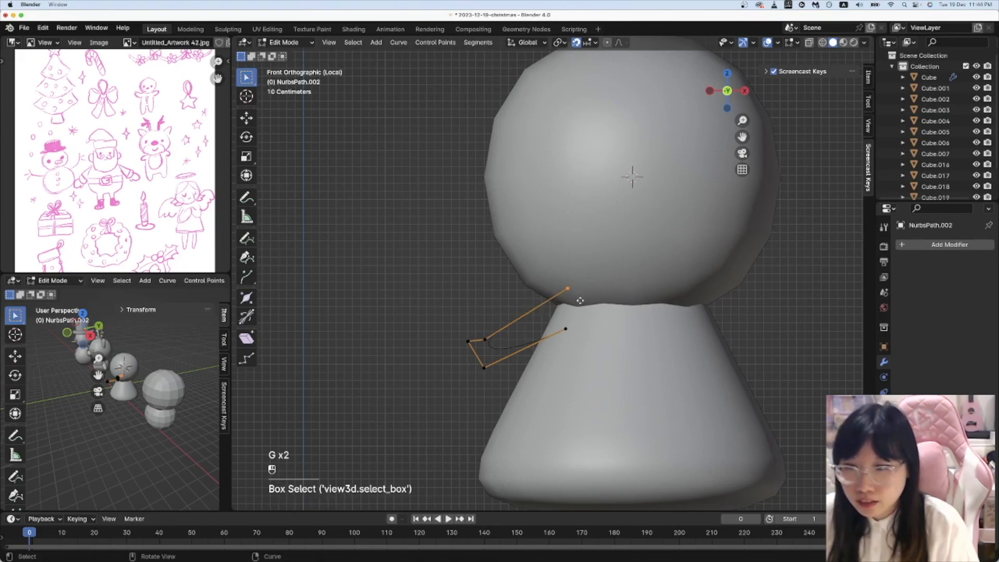
key(g)
click(583, 308)
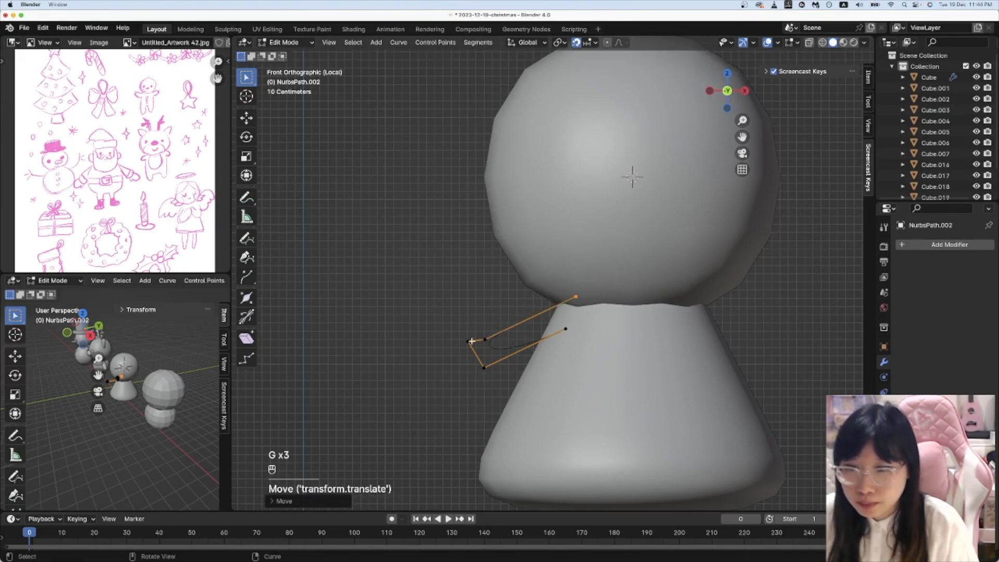
Step: Lower the arm path's elbow control points and shift its front end point across the dress
drag(455, 333, 488, 379)
key(g)
click(468, 379)
key(g)
click(488, 393)
drag(559, 342, 580, 319)
key(g)
click(588, 339)
middle_drag(583, 342, 669, 381)
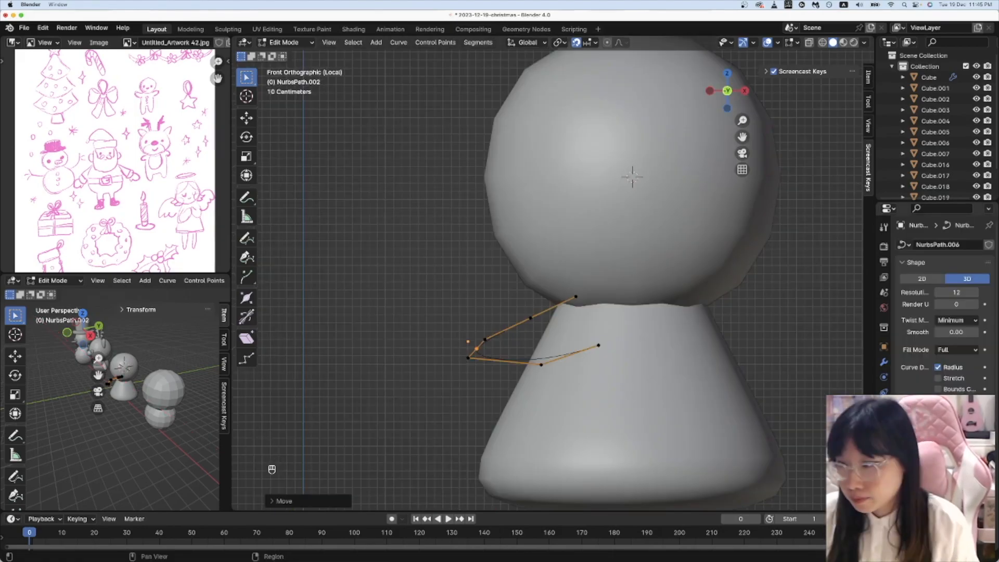
Step: Give the arm curve a round bevel depth of 0.26 m and lower it about 0.2 m along Z
scroll(942, 313, down, 6)
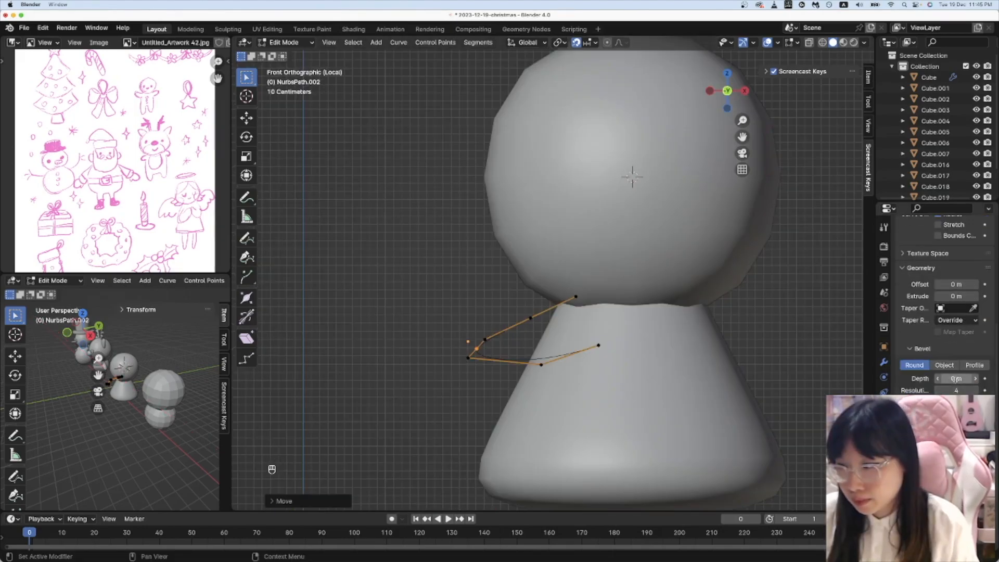
drag(957, 378, 983, 379)
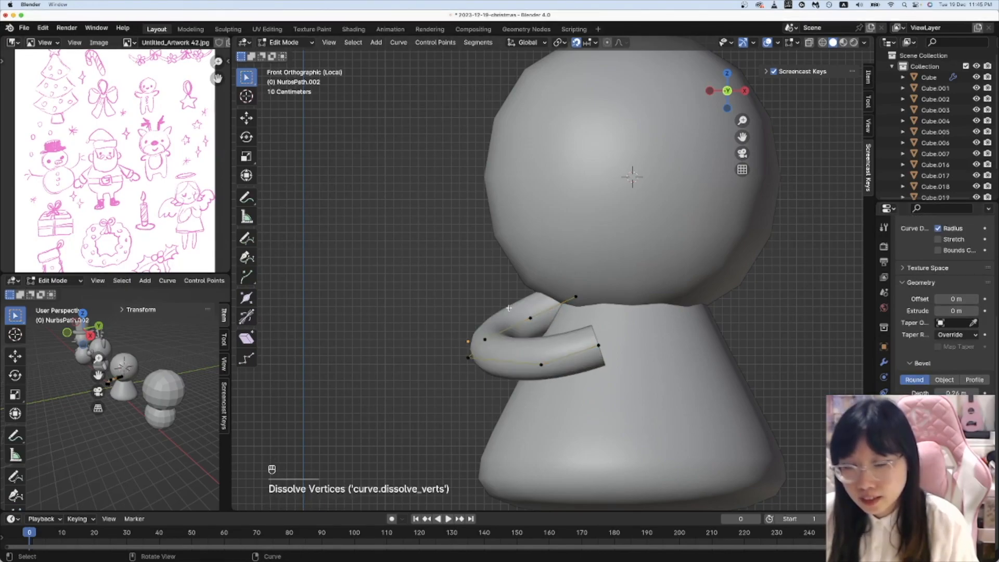
key(Tab)
key(g)
key(z)
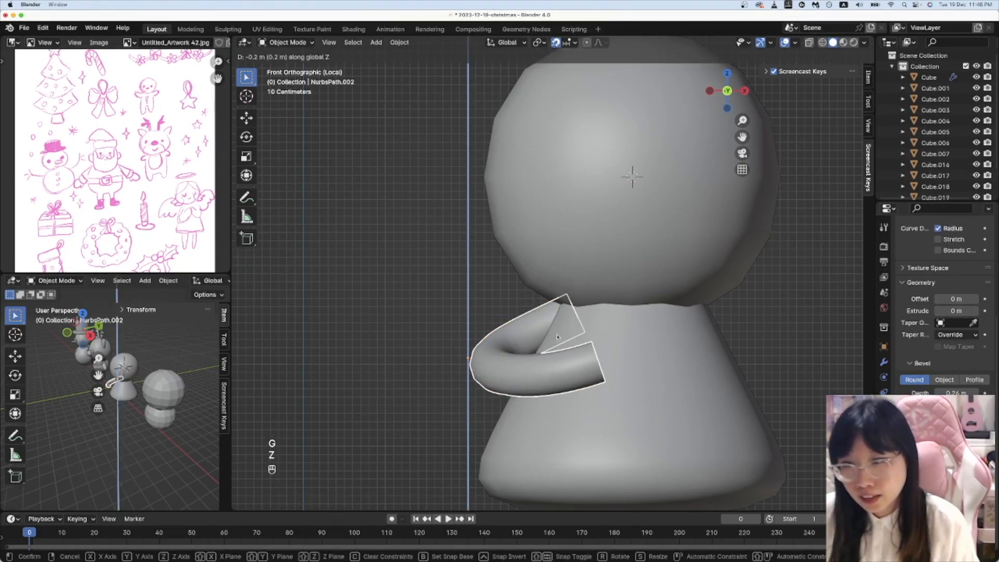
click(558, 337)
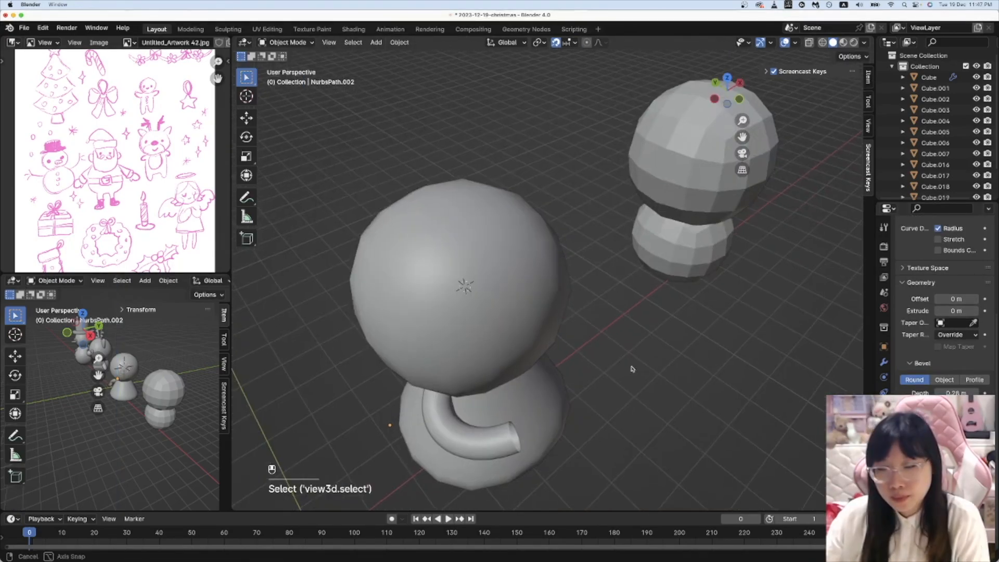
Step: Convert the angel's arm curve to a mesh
middle_drag(631, 368, 582, 337)
right_click(431, 365)
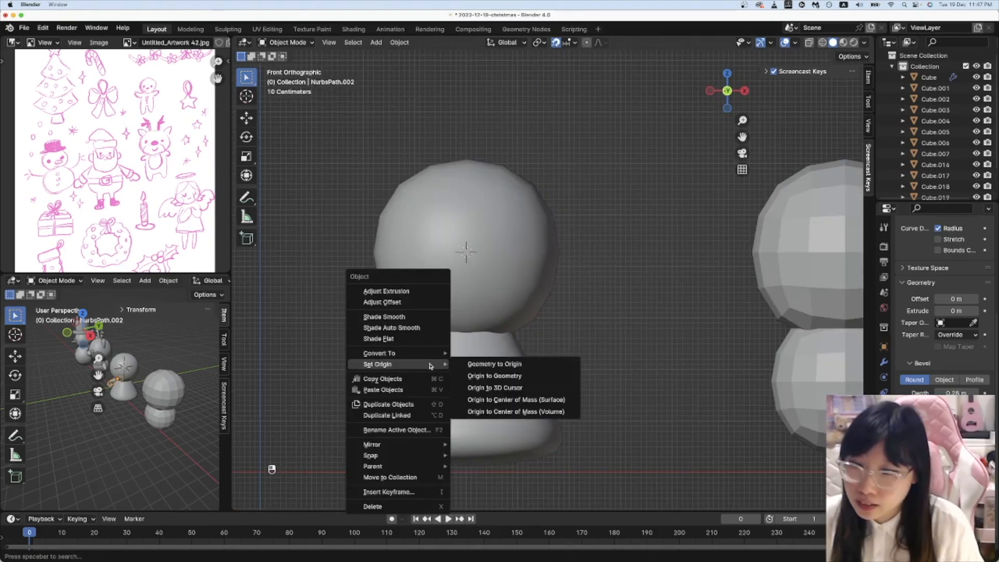
mouse_move(438, 353)
click(470, 362)
Step: Open the arm mesh for editing in edge selection mode
key(Tab)
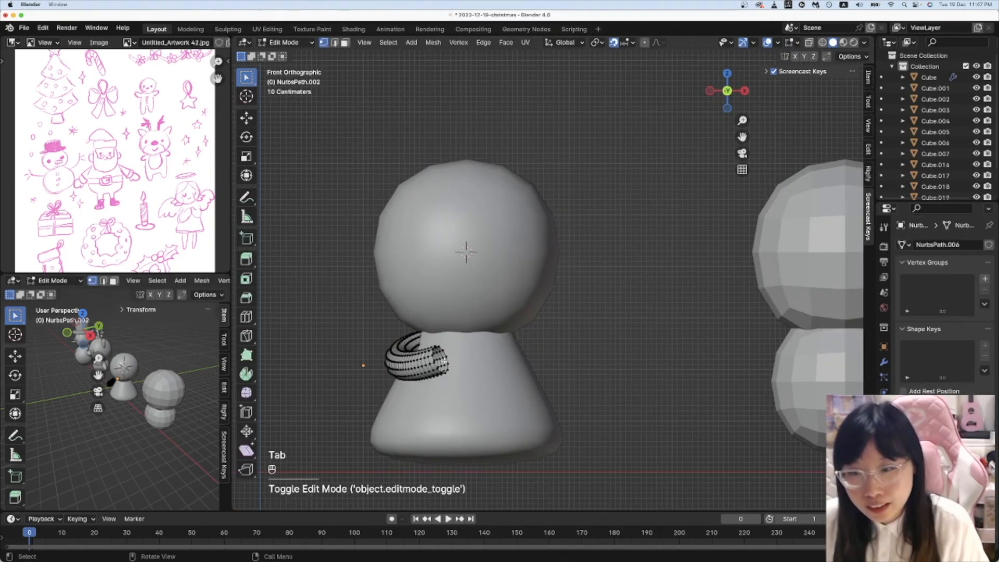
scroll(449, 359, up, 2)
key(2)
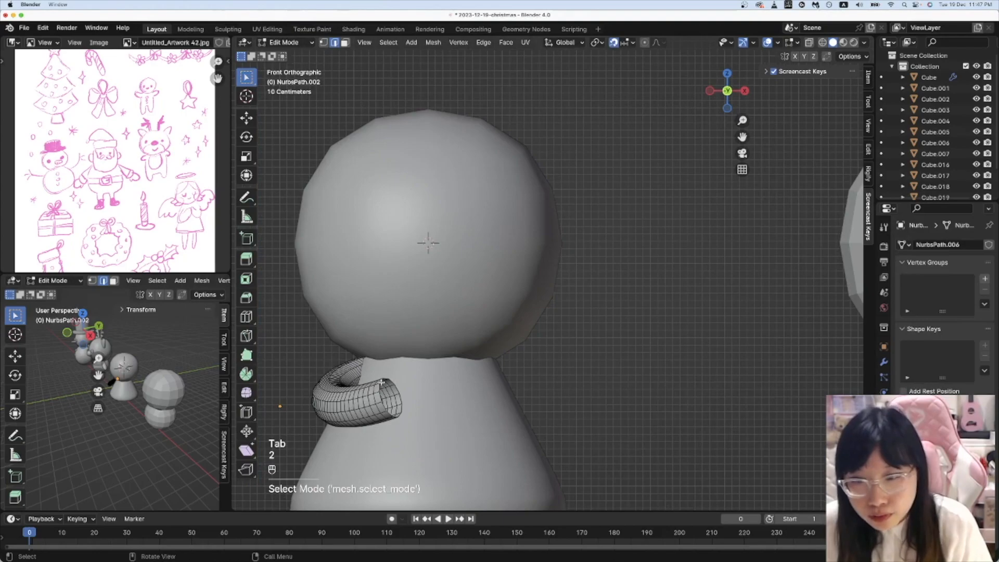
Step: Cap the open hand end of the arm tube with a face and give the arm level 2 subdivision
alt+click(395, 386)
key(f)
key(Tab)
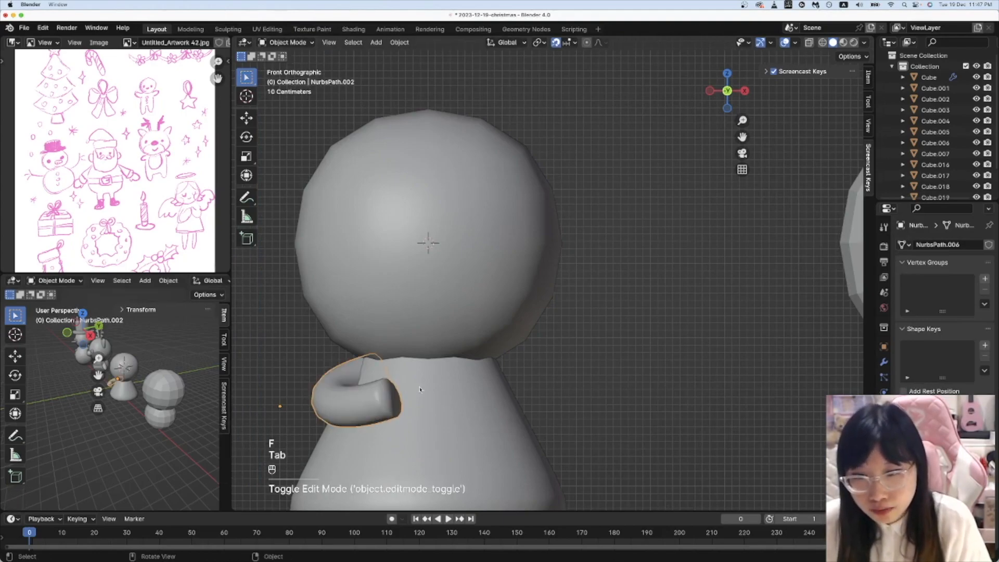
key(super+2)
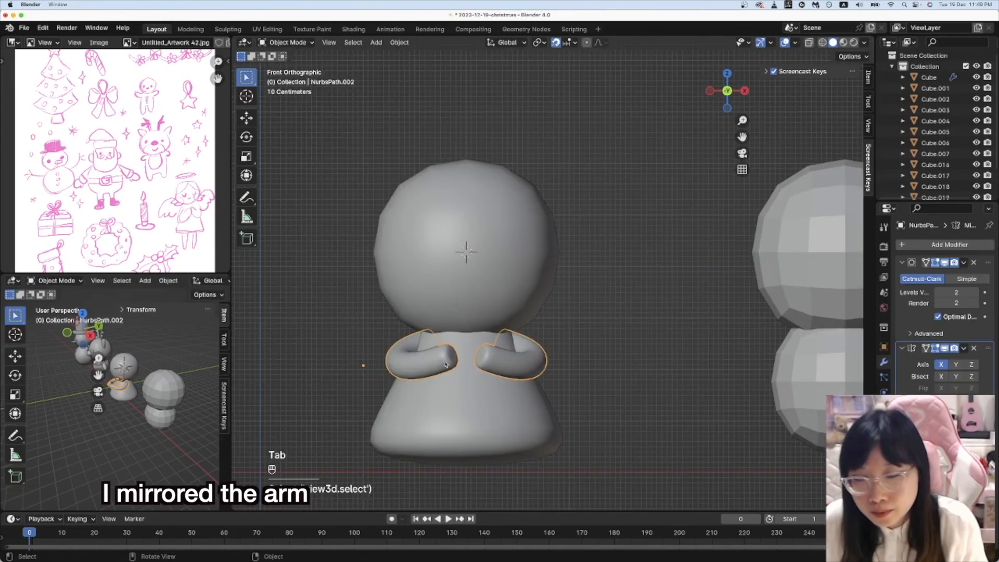
Step: Adjust the hand end of the mirrored arm mesh so both hands meet in front of the chest
key(Tab)
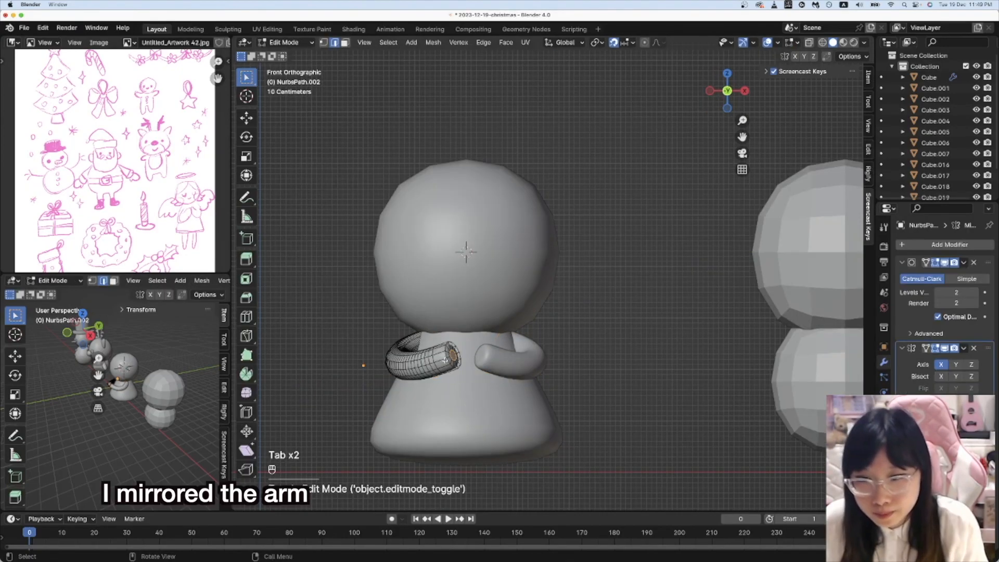
alt+click(443, 356)
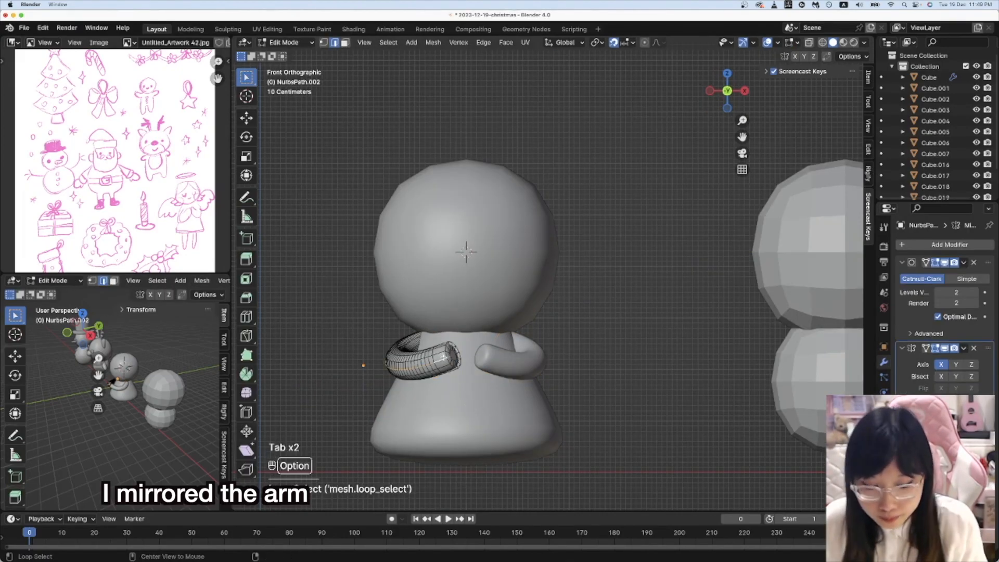
key(3)
click(588, 323)
click(591, 321)
scroll(591, 321, up, 2)
click(537, 322)
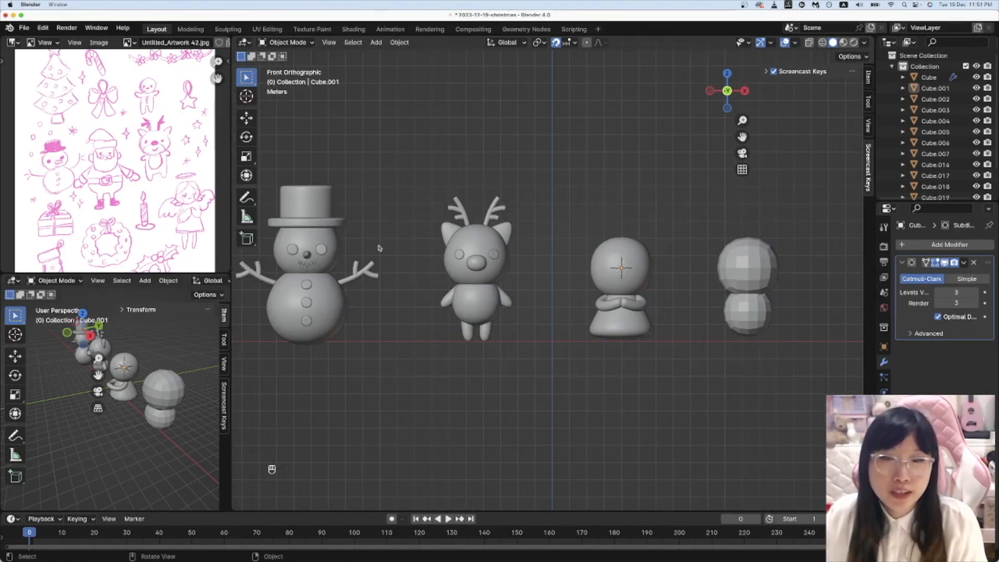
Step: Examine the row of figures from the snowman to the unfinished body, ending close on the figure with folded arms
scroll(376, 258, up, 2)
shift+middle_drag(377, 257, 295, 251)
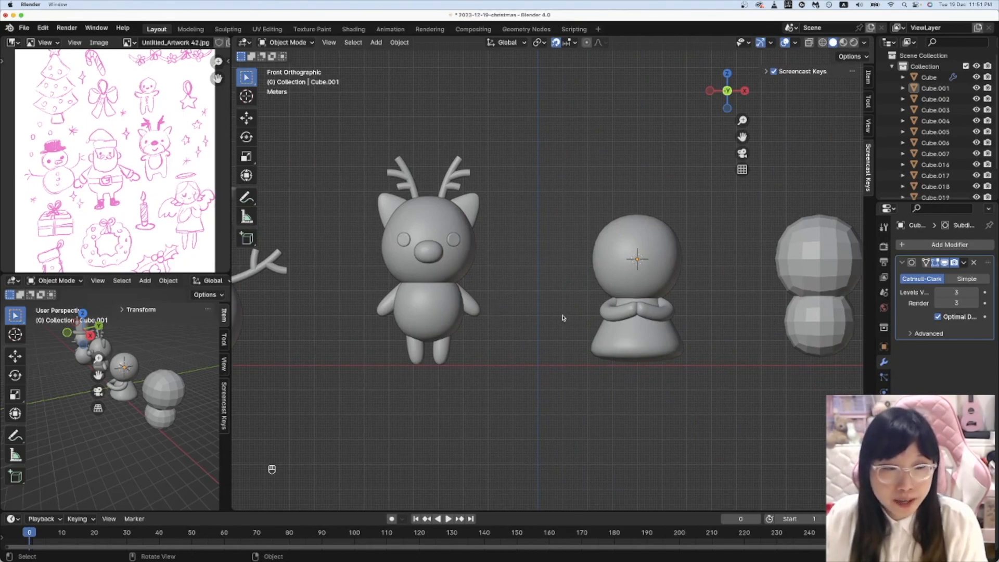
shift+middle_drag(564, 318, 500, 314)
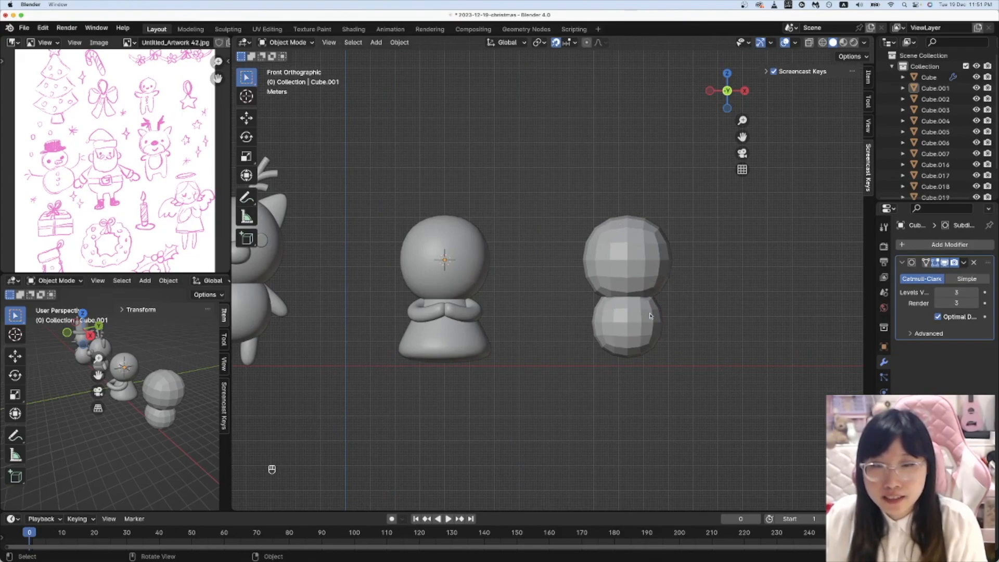
scroll(584, 346, down, 4)
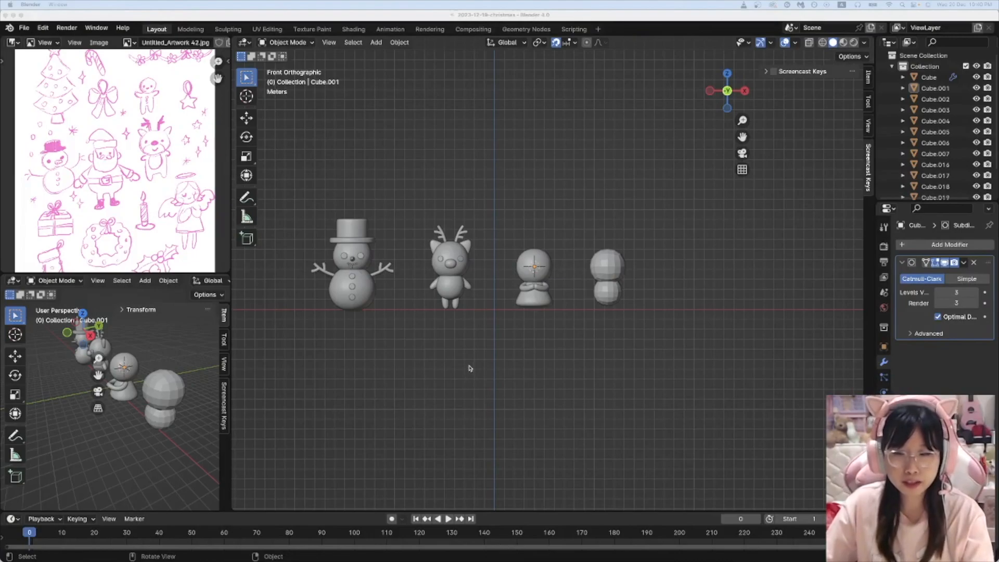
scroll(467, 365, up, 3)
scroll(470, 367, down, 1)
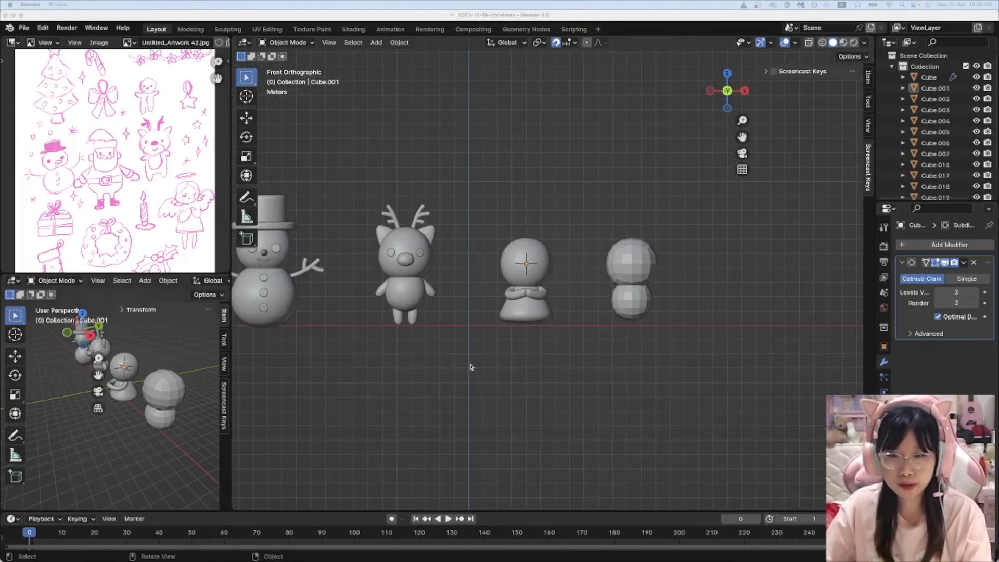
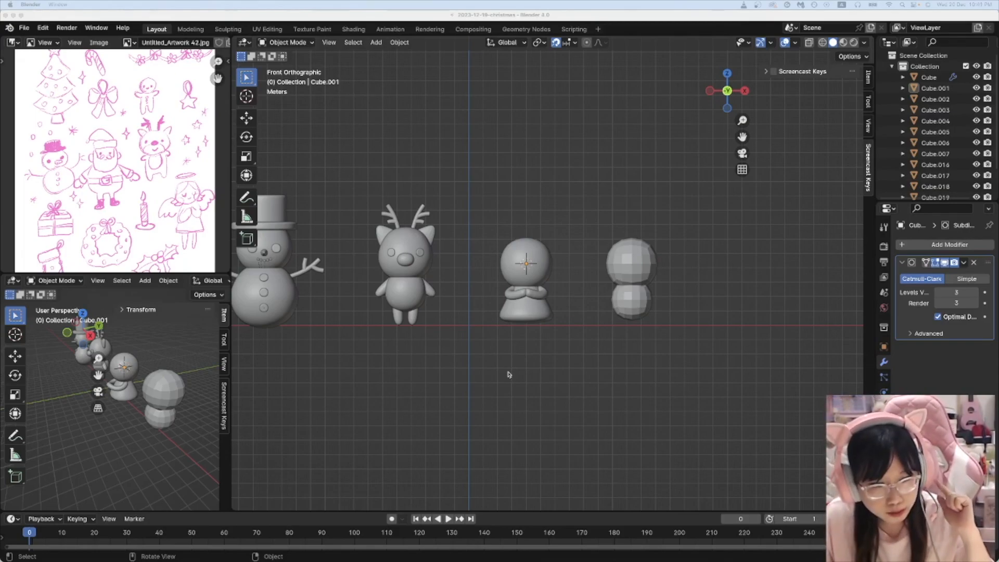
middle_drag(508, 375, 469, 334)
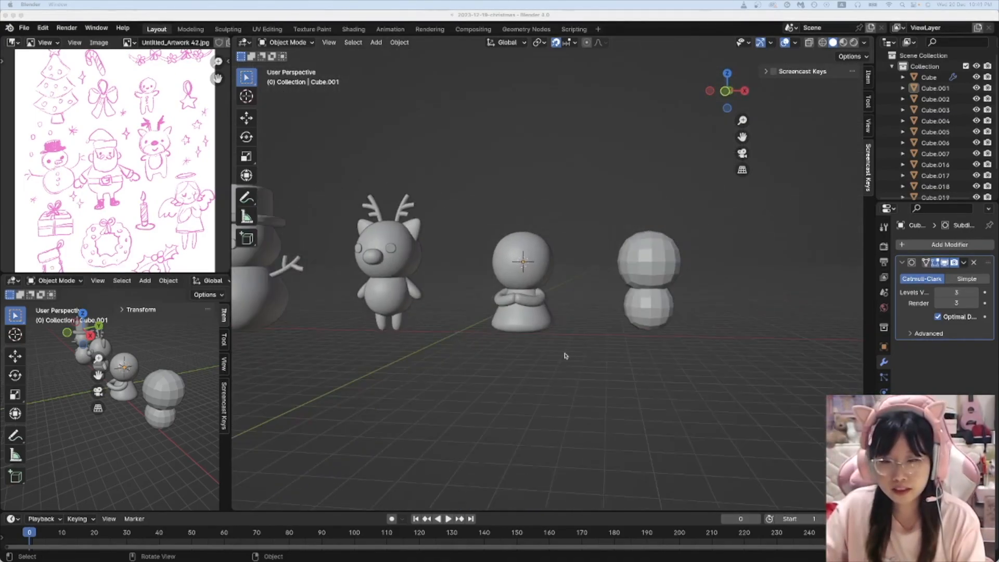
scroll(564, 352, up, 1)
middle_drag(566, 356, 588, 354)
scroll(588, 359, up, 2)
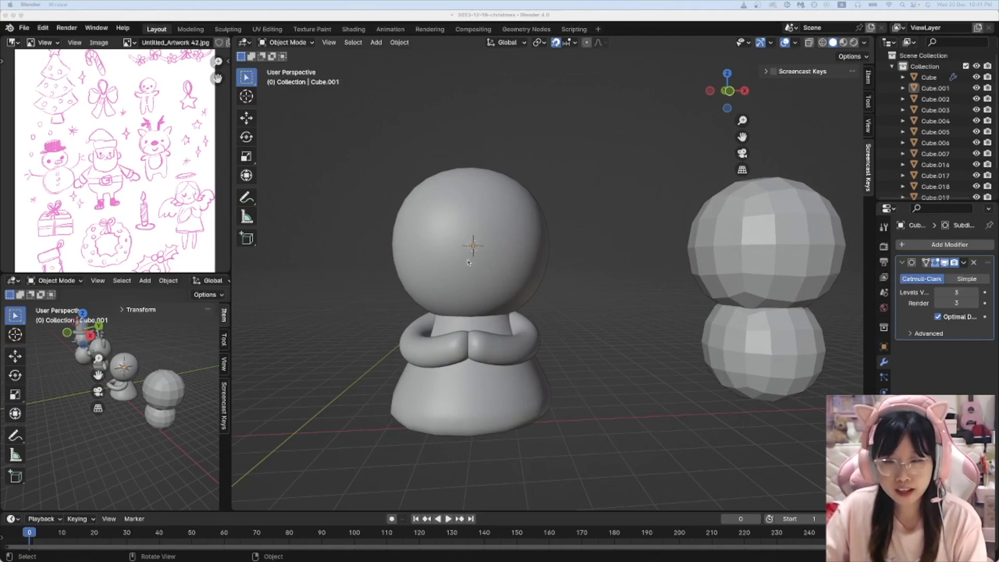
Step: Set the subdivision of the folded-arm figure's head to level 2 and apply the modifier to its mesh
click(728, 92)
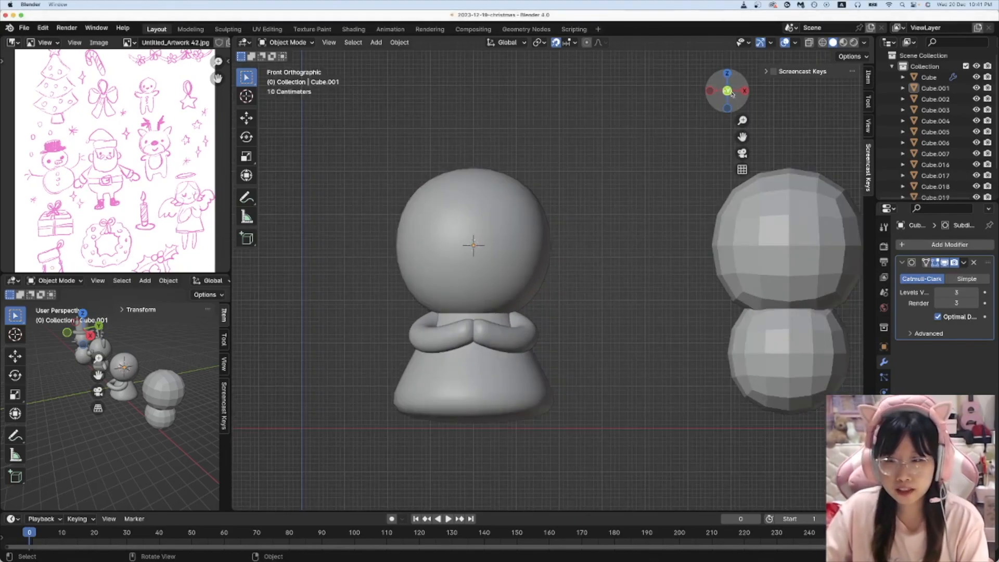
click(517, 249)
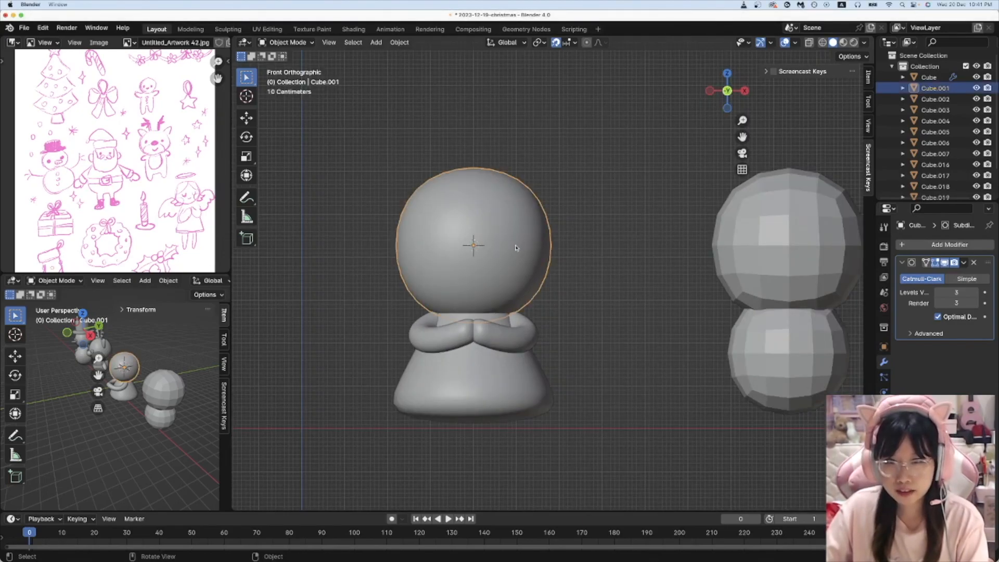
key(Tab)
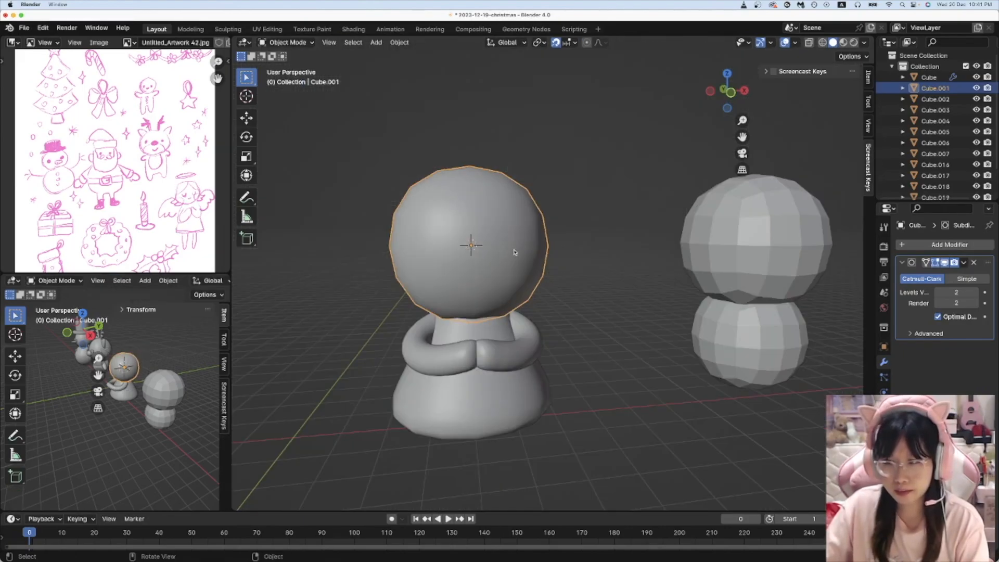
right_click(505, 244)
click(541, 252)
key(Tab)
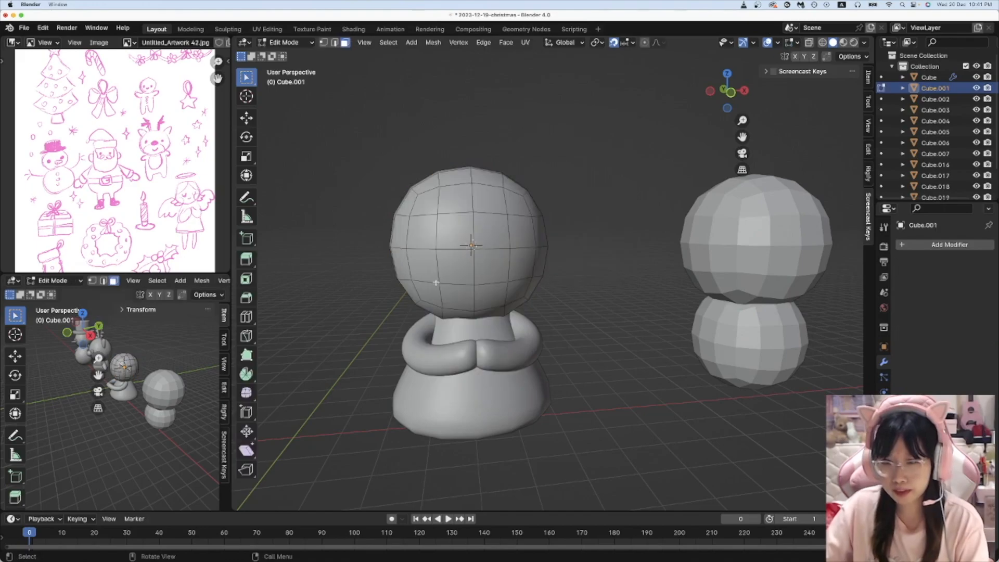
Step: Select the head's top cap faces plus the faces down its back and sides as the hair area
click(729, 93)
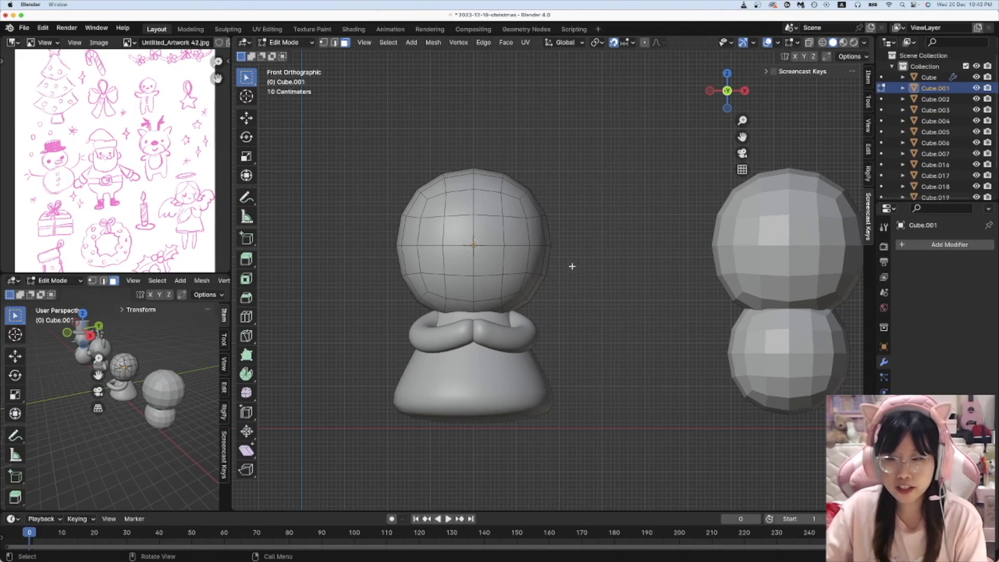
key(super+z)
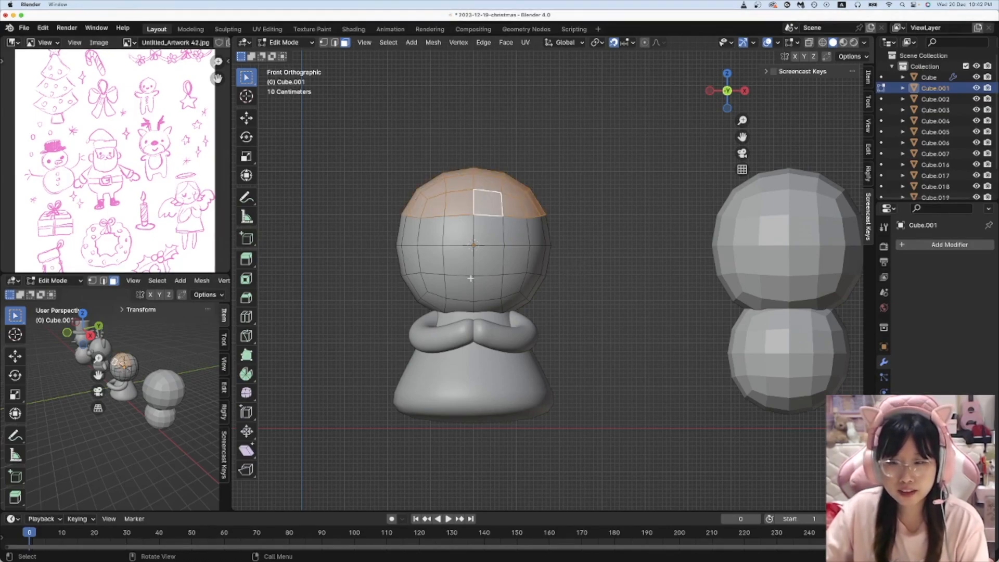
middle_drag(470, 278, 635, 281)
middle_drag(575, 245, 664, 281)
shift+click(581, 240)
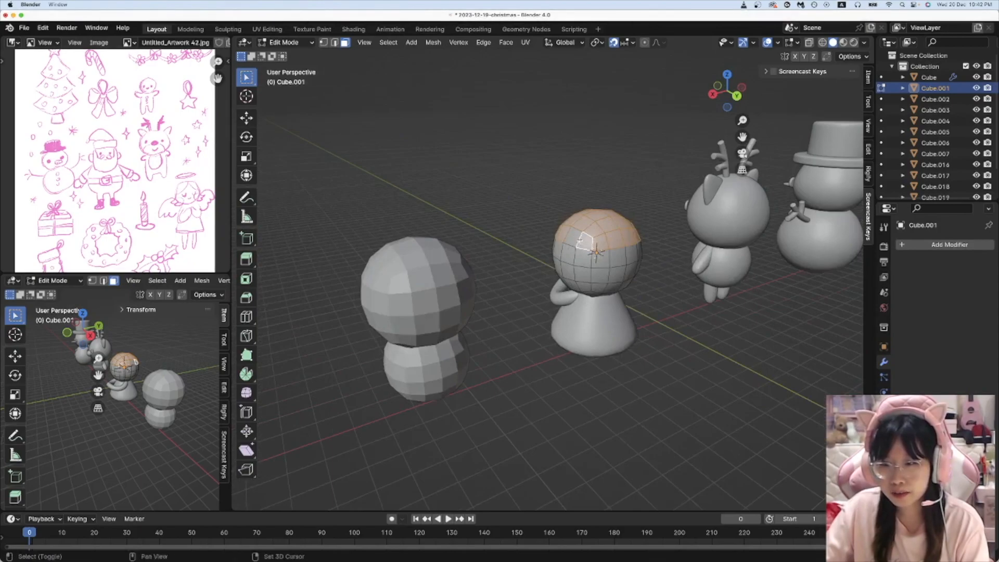
scroll(611, 267, up, 4)
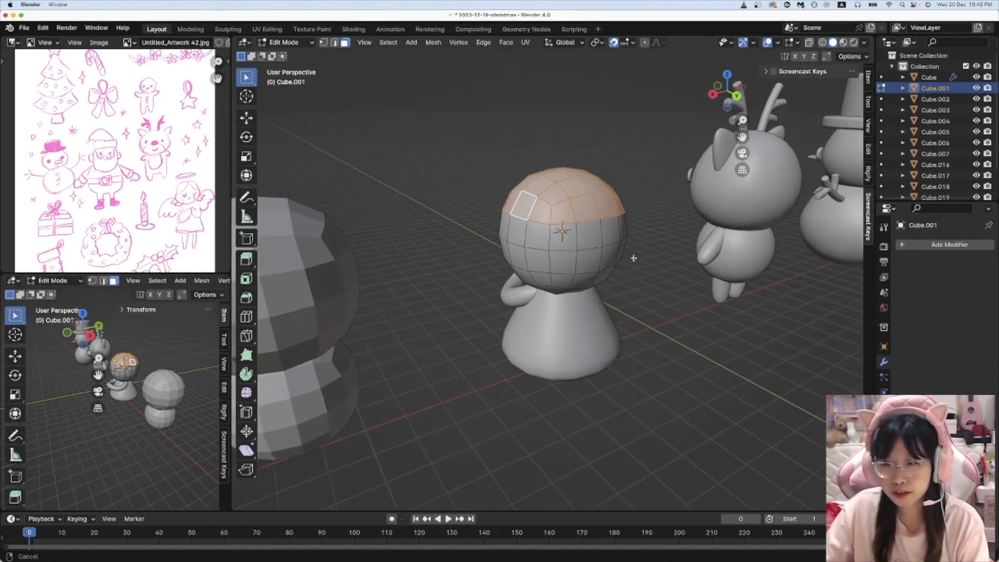
middle_drag(611, 267, 558, 258)
shift+click(502, 257)
shift+click(540, 248)
shift+click(573, 241)
shift+click(572, 271)
shift+click(540, 269)
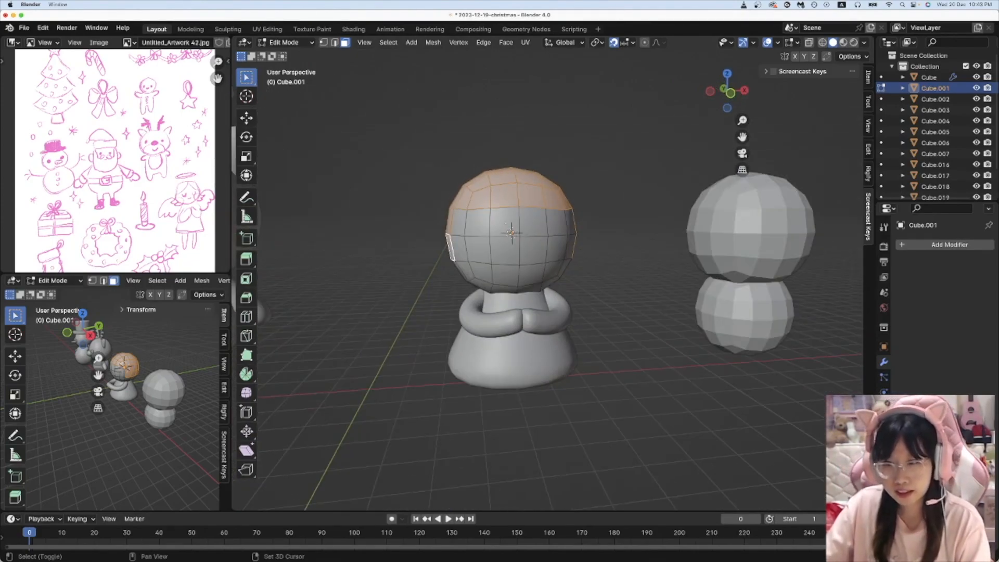
Step: Duplicate the selected head faces in place and separate them into their own hair object
key(shift+d)
right_click(435, 164)
key(p)
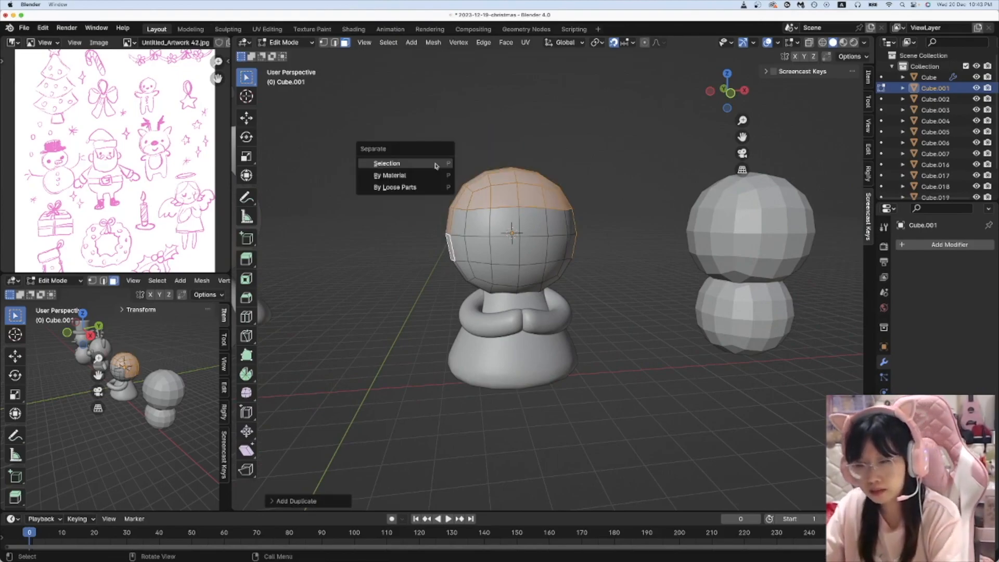
click(436, 163)
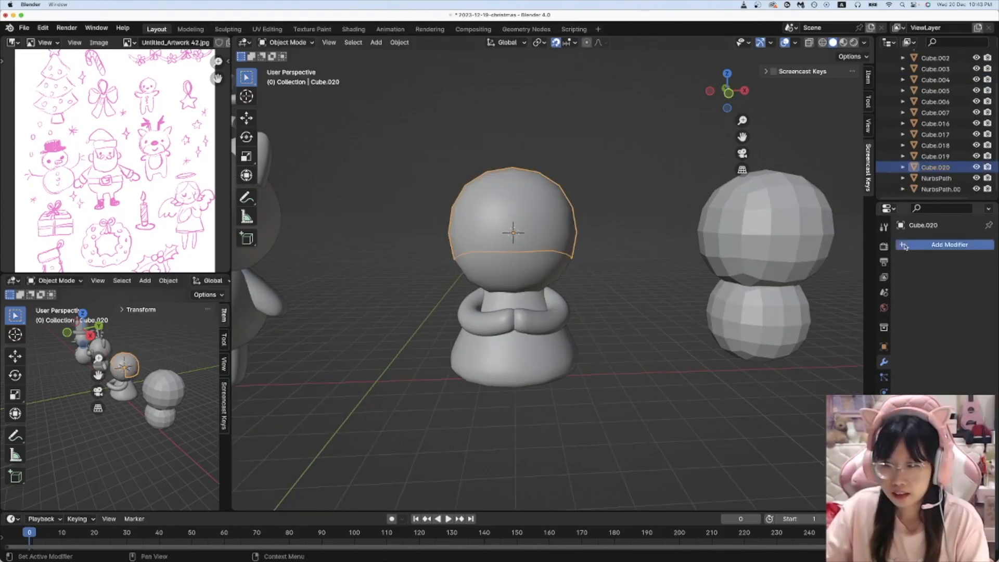
Step: Add a Solidify modifier to the separated hair object
click(906, 246)
click(898, 247)
text(sol)
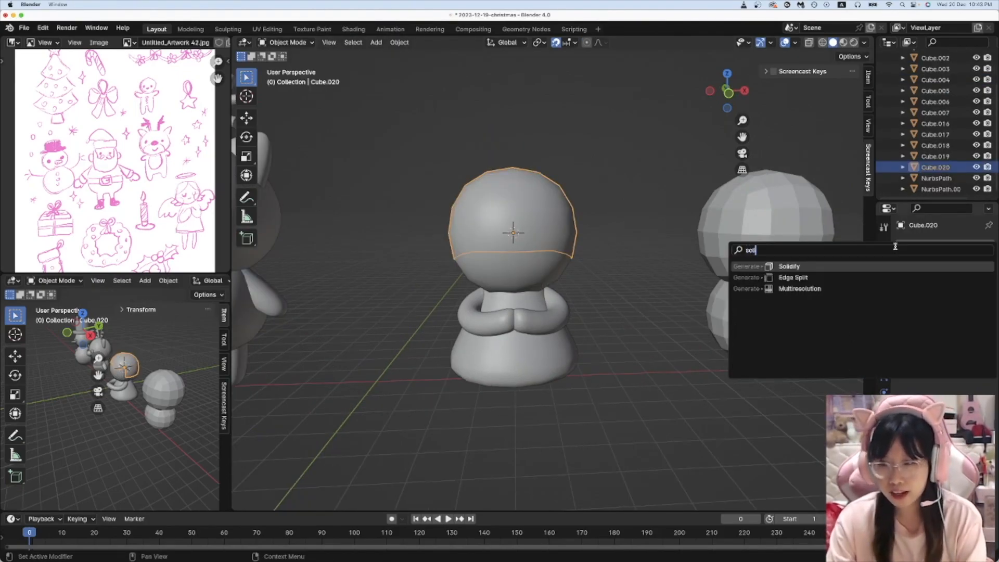
key(Return)
Step: Set the hair's Solidify thickness to 0.15 m and offset to 0.2017 without even thickness, and smooth it with subdivision
drag(957, 306, 959, 306)
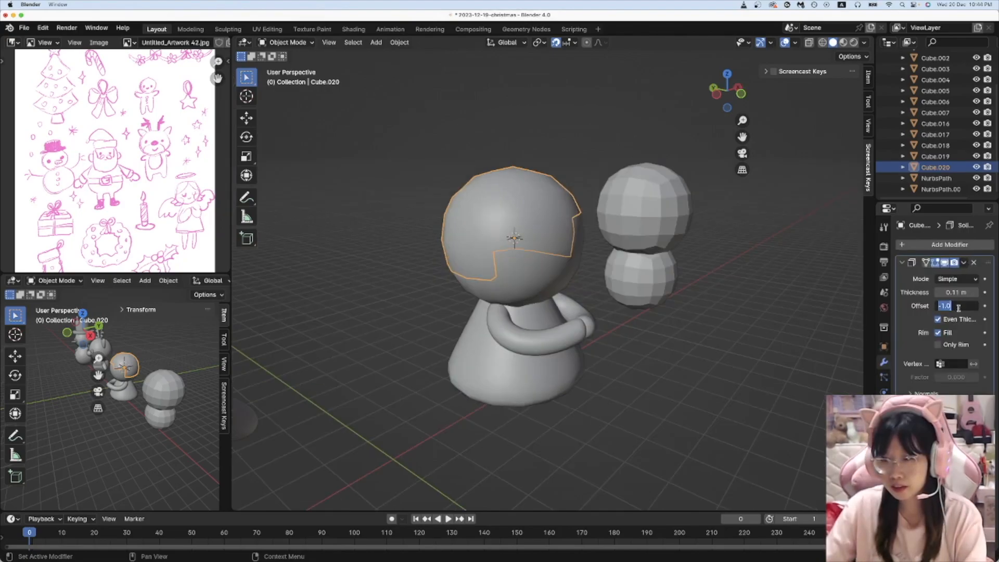
mouse_move(956, 306)
mouse_down()
mouse_move(966, 306)
mouse_move(955, 306)
mouse_up()
middle_drag(722, 326, 670, 314)
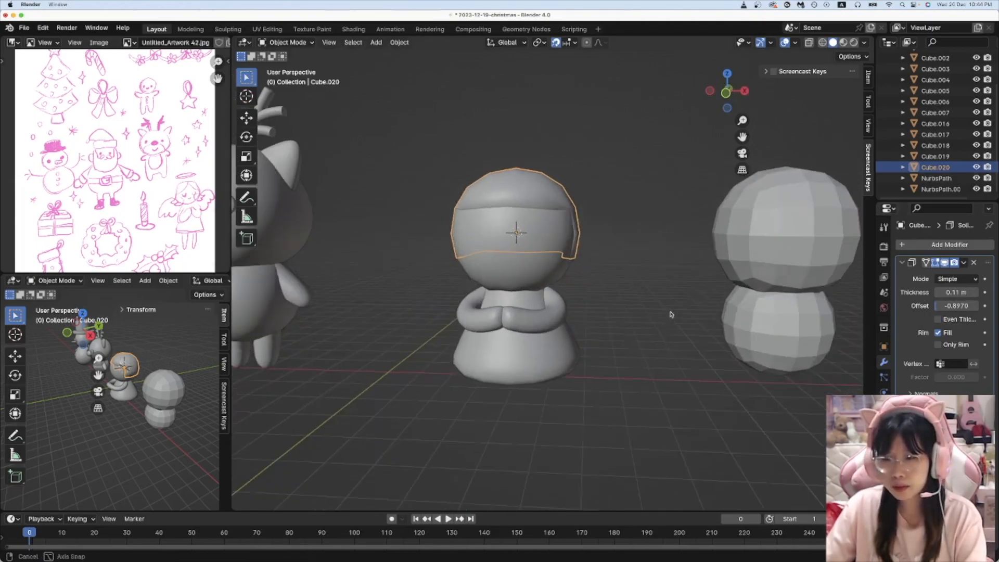
drag(955, 291, 940, 290)
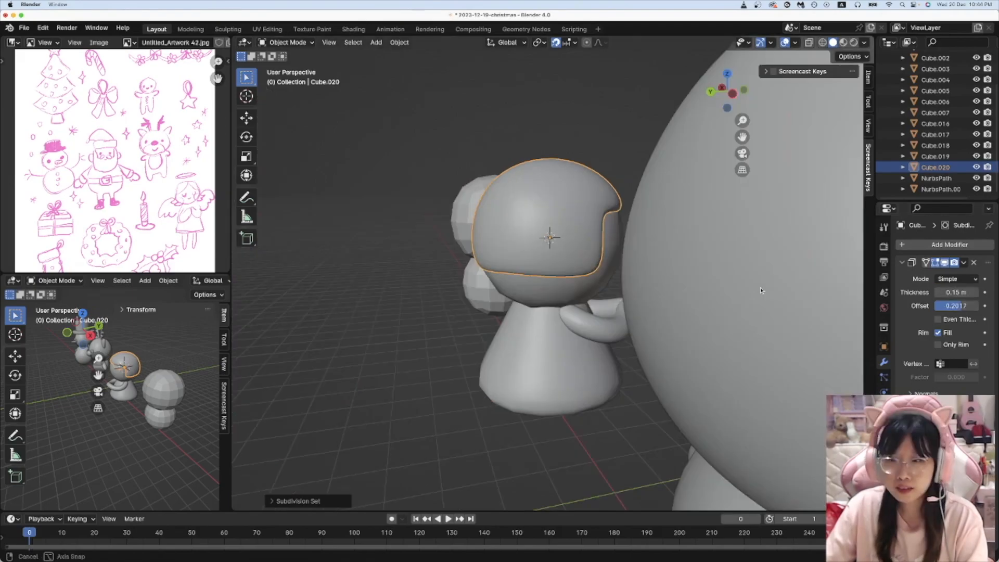
middle_drag(604, 288, 634, 292)
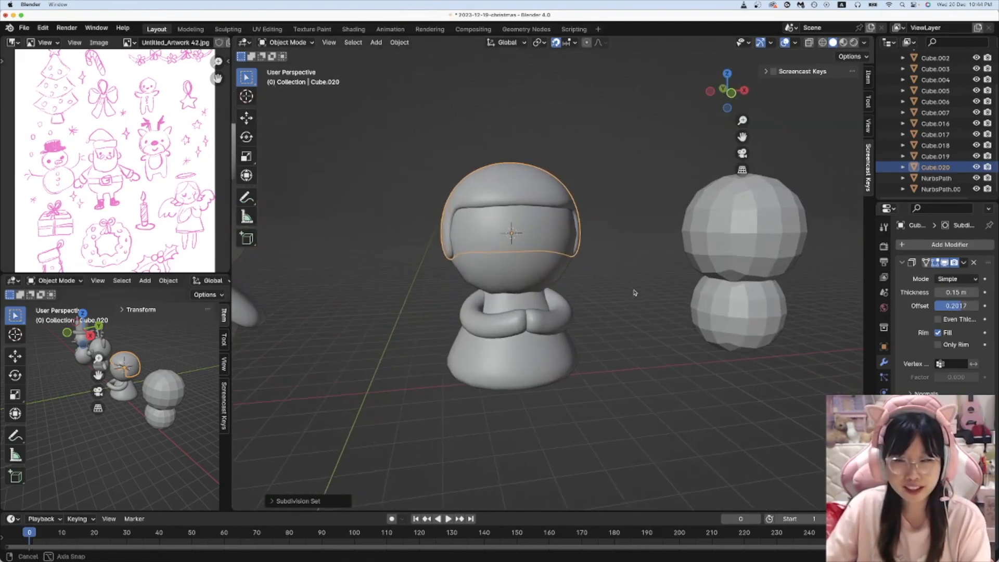
Step: Isolate the head and hair in local view, seen from the front
key(KP_1)
shift+click(543, 220)
key(slash)
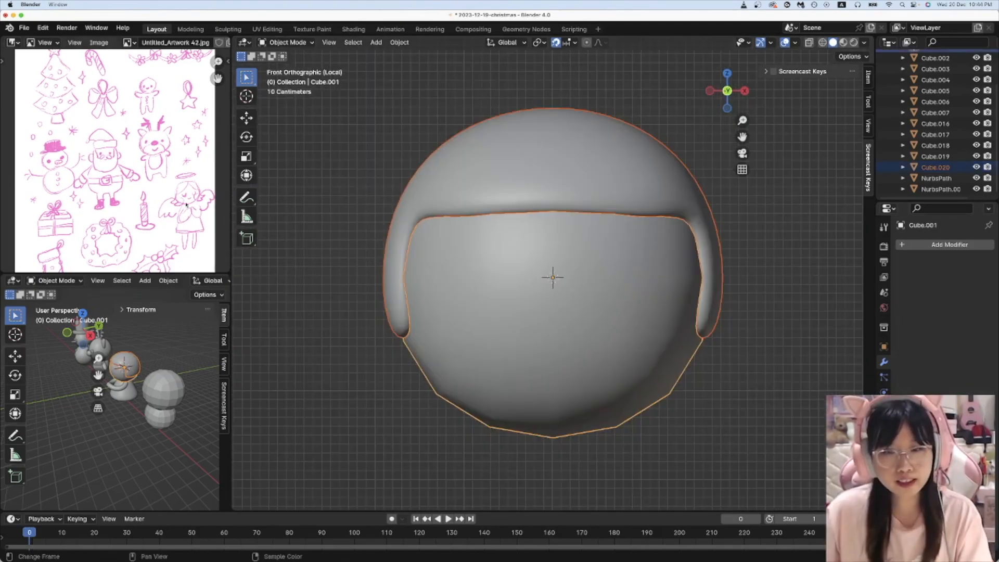
click(375, 353)
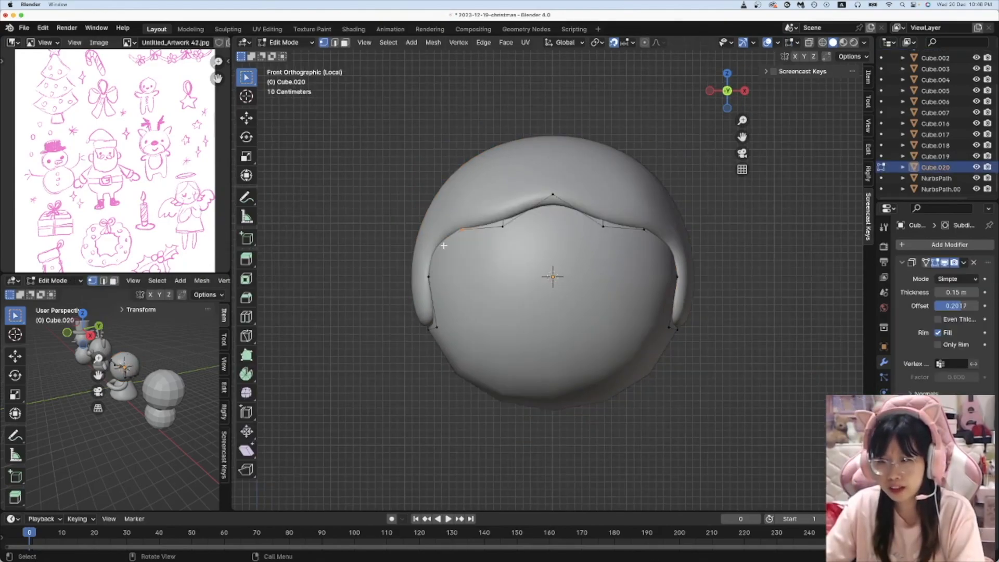
Step: Compare the hair mesh with the Solidify modifier's edit-mode display switched on and off
click(935, 263)
click(935, 262)
click(936, 262)
click(936, 262)
click(936, 262)
click(935, 263)
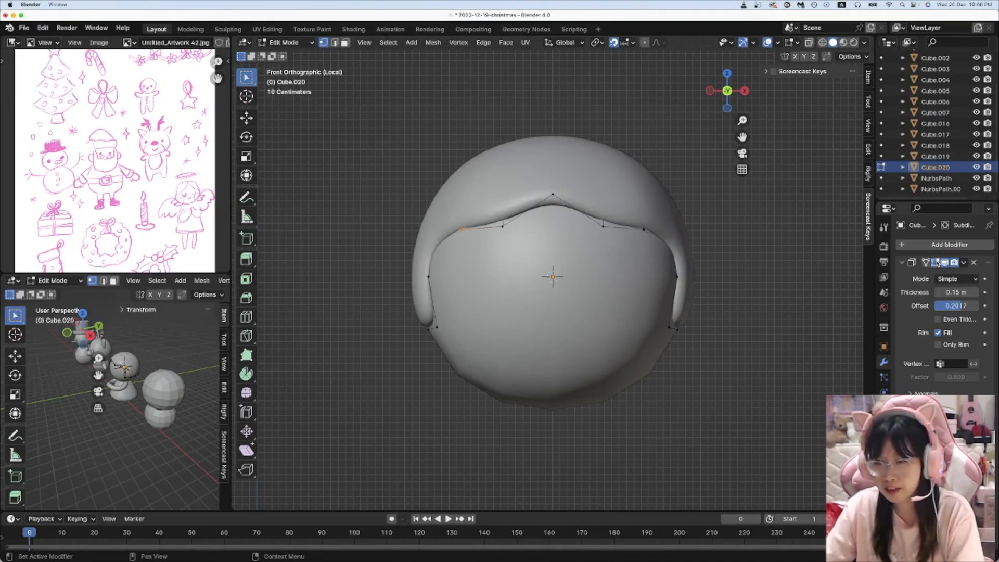
Step: Reshape the front edge of the hair into a pointed central parting by moving its hairline vertices
middle_drag(598, 244, 638, 261)
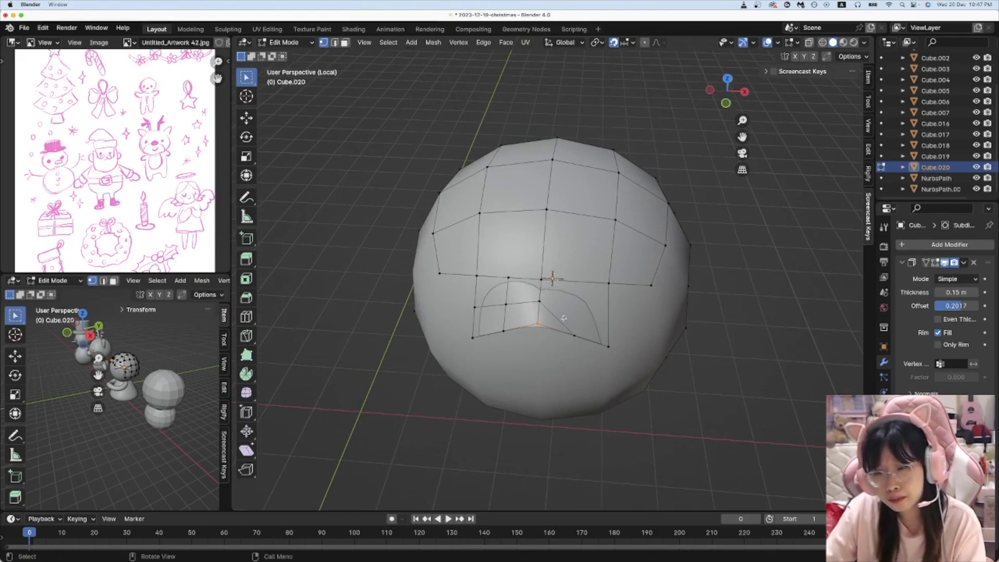
middle_drag(565, 316, 599, 333)
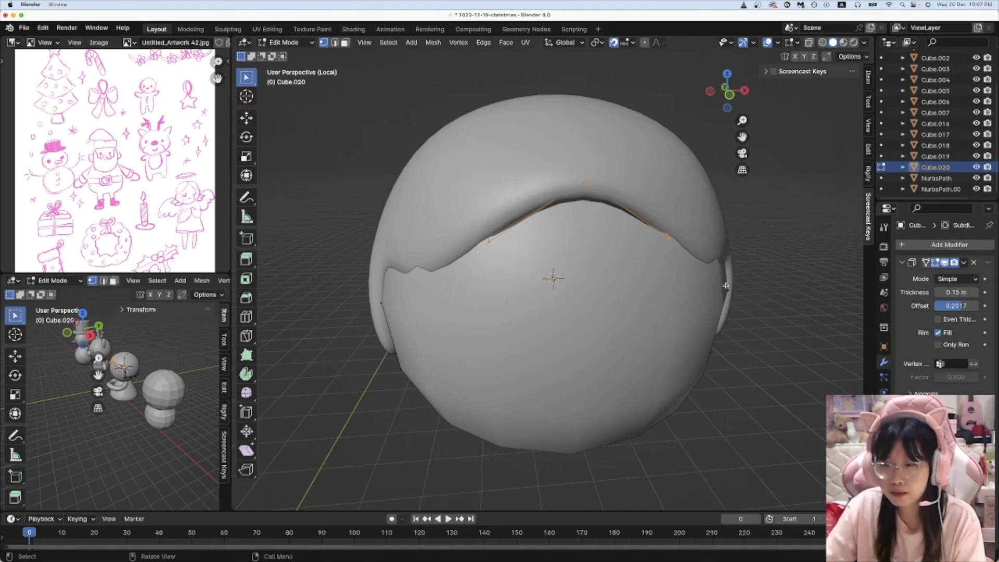
middle_drag(733, 274, 696, 215)
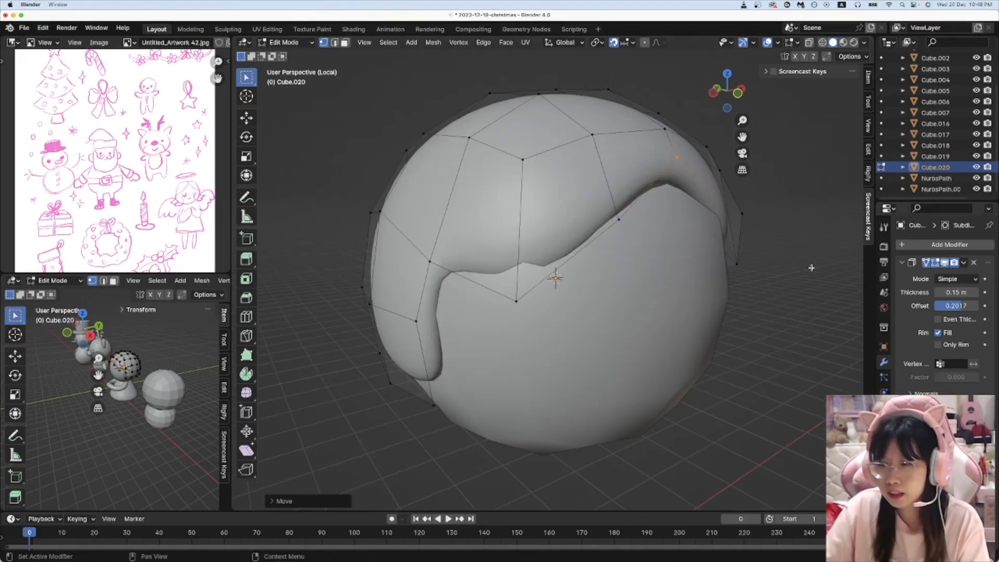
middle_drag(745, 266, 674, 279)
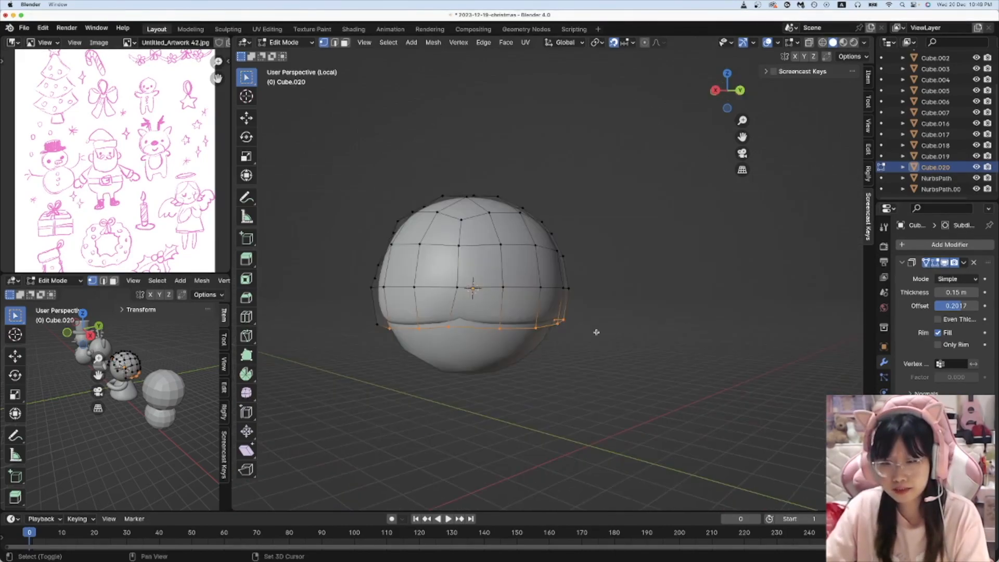
Step: Pull the hair's lower edge vertices downward to lengthen the hair around the sides and back of the head
middle_drag(596, 332, 747, 402)
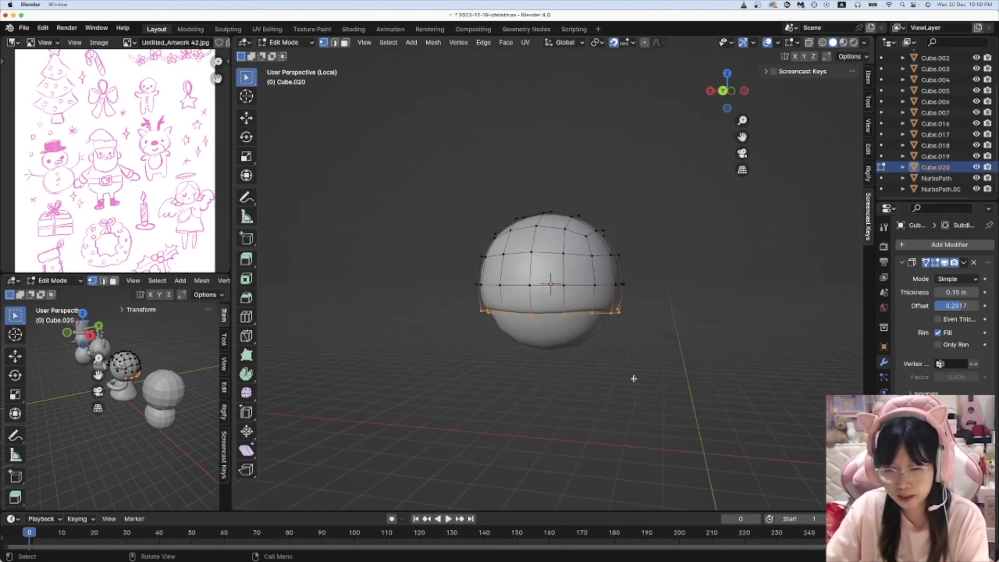
key(g)
click(641, 426)
middle_drag(642, 427, 652, 357)
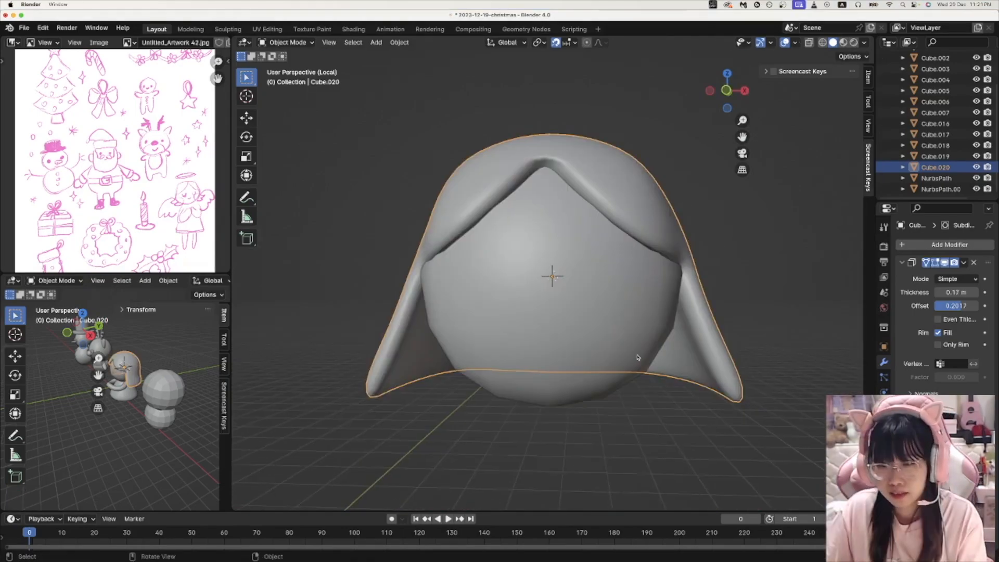
Step: Check the hair mesh from another angle and leave local view to show all the figures
key(Tab)
middle_drag(365, 229, 642, 286)
key(Tab)
key(KP_Divide)
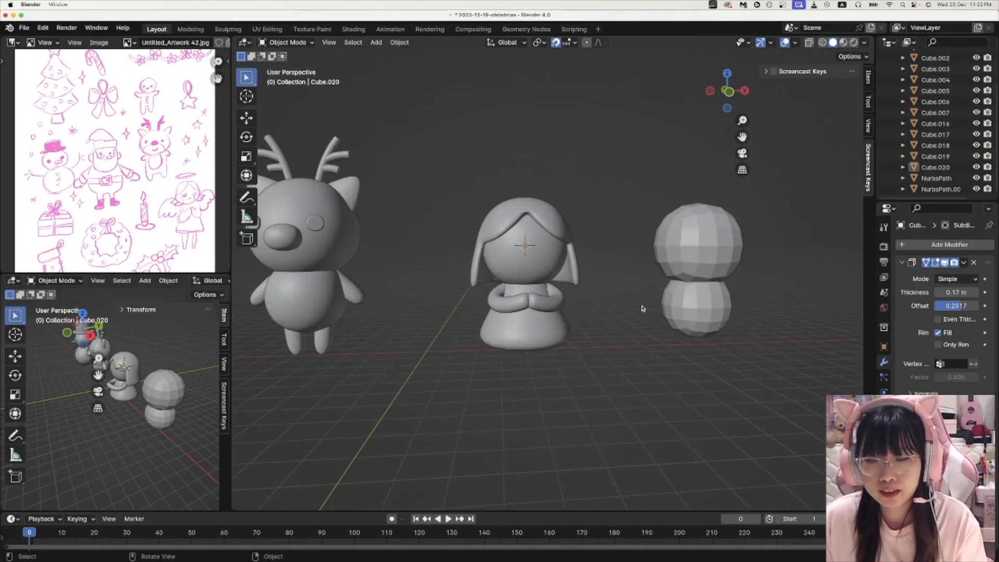
Step: Add a torus mesh for the angel's halo and adjust its number of minor segments
click(730, 91)
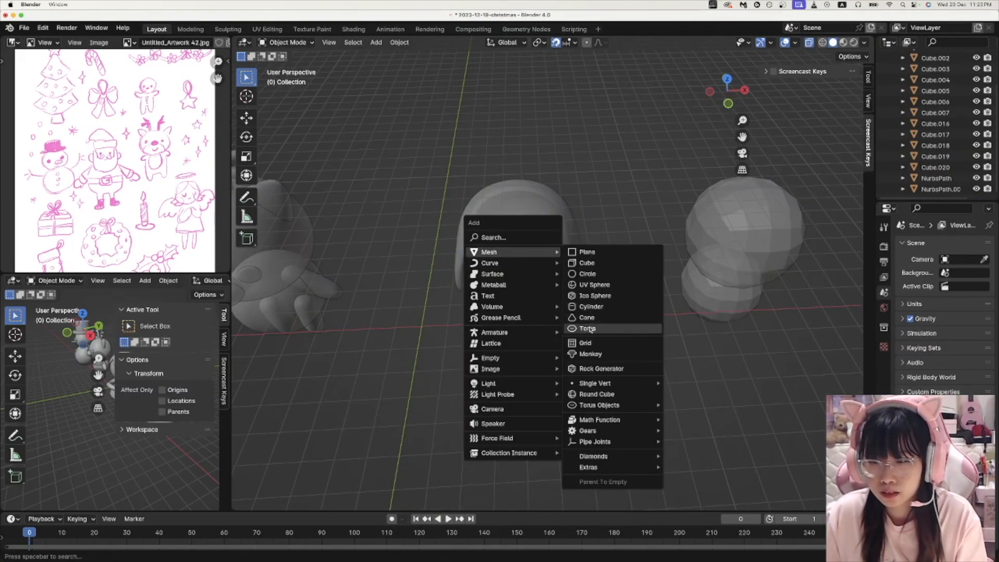
click(588, 329)
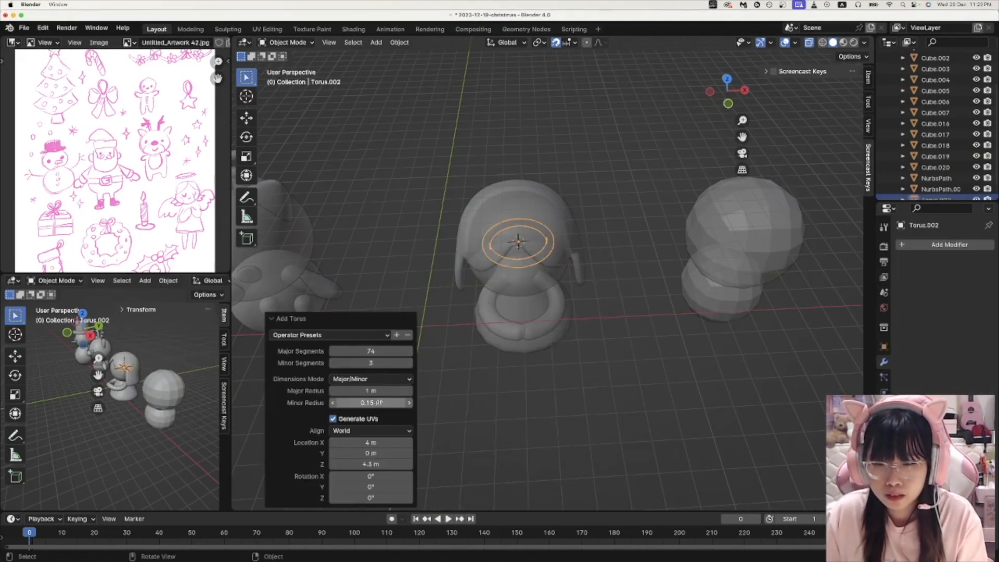
click(375, 364)
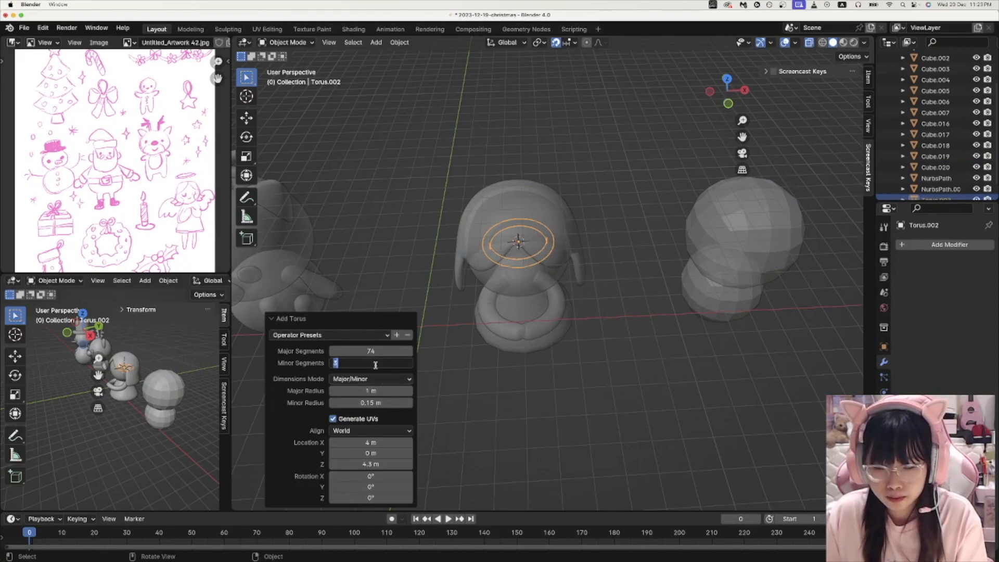
key(Return)
click(484, 439)
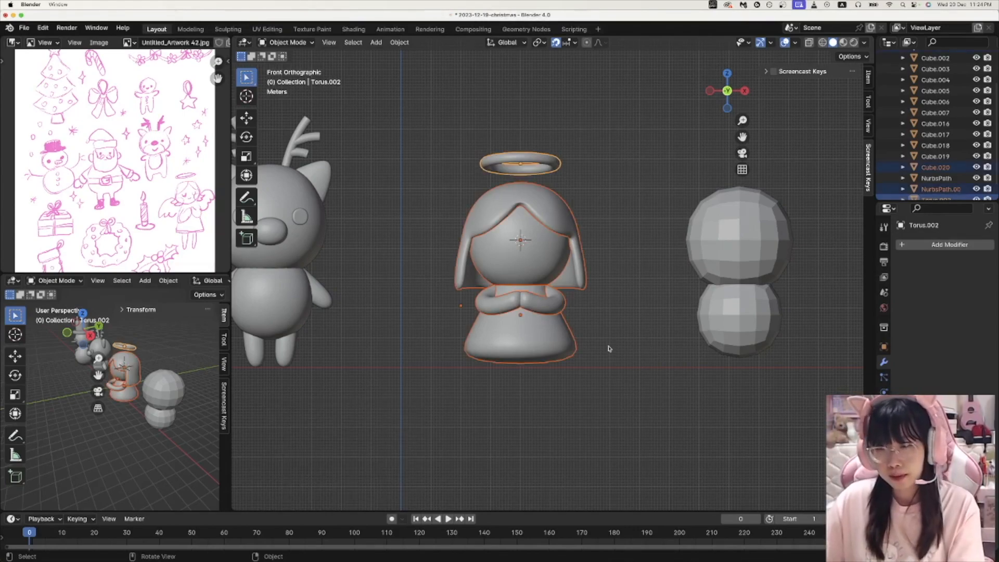
Step: Raise the whole angel together with its halo along the Z axis to make room for legs
key(g)
key(z)
click(608, 327)
Step: Duplicate the reindeer's legs and move the copy 8 m along X to beneath the angel's dress
click(280, 352)
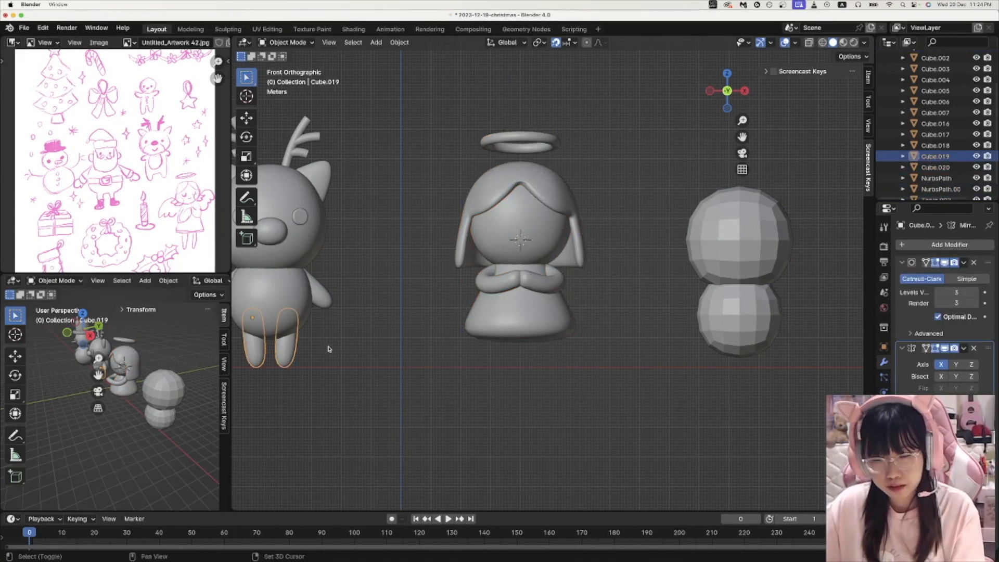
key(shift+d)
key(x)
click(552, 373)
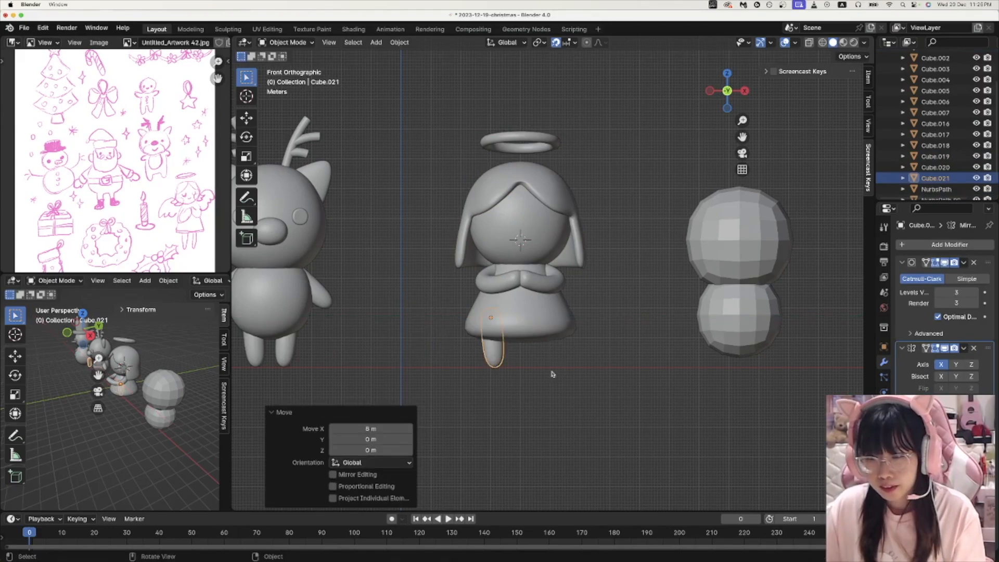
Step: Set the angel's dress as the copied legs' mirror object, and resize the pair of legs
click(974, 401)
click(973, 401)
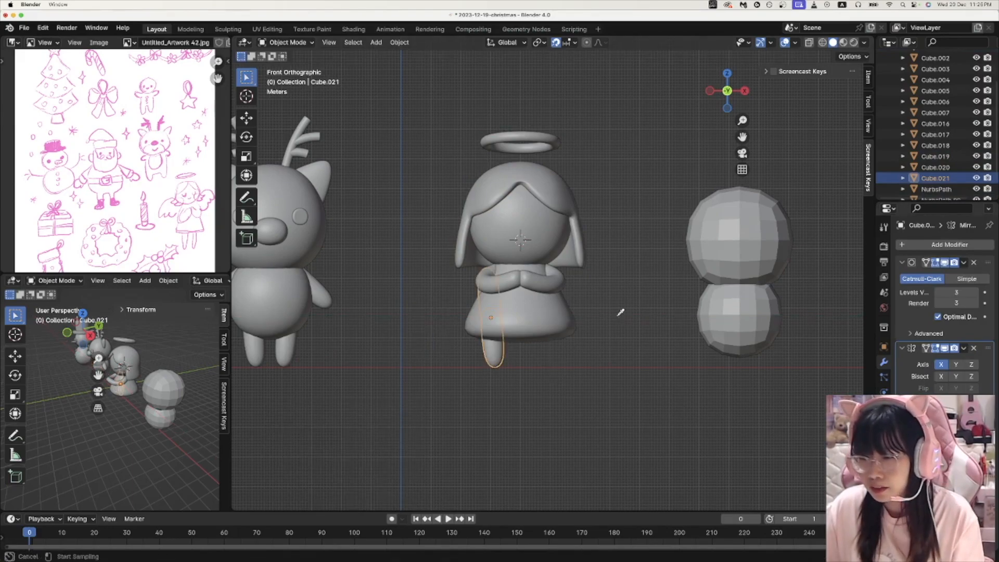
click(560, 316)
scroll(592, 348, down, 2)
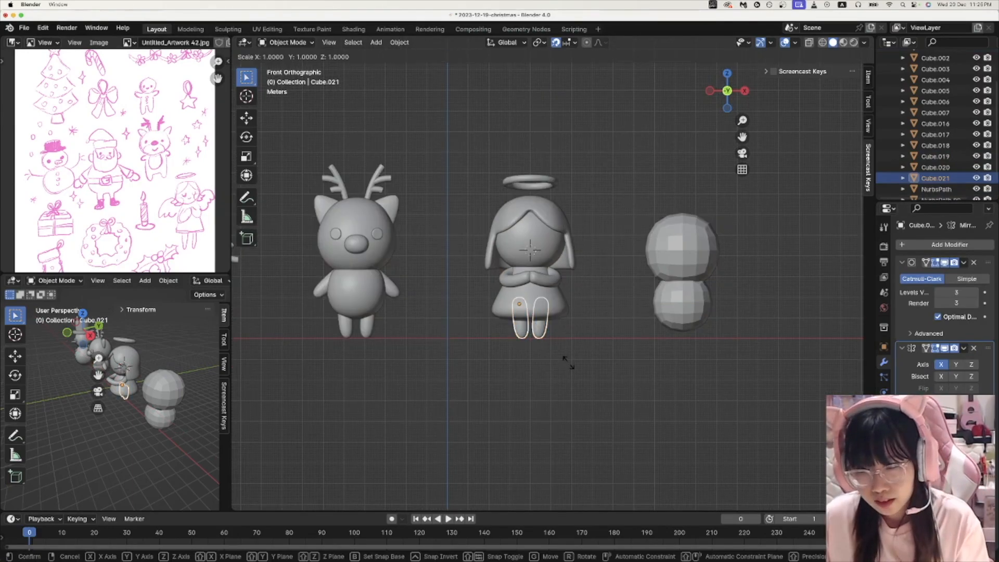
click(614, 373)
Step: Cut an edge loop near the lower end of the leg and extrude its front lower face forward as a foot
middle_drag(511, 308, 560, 329)
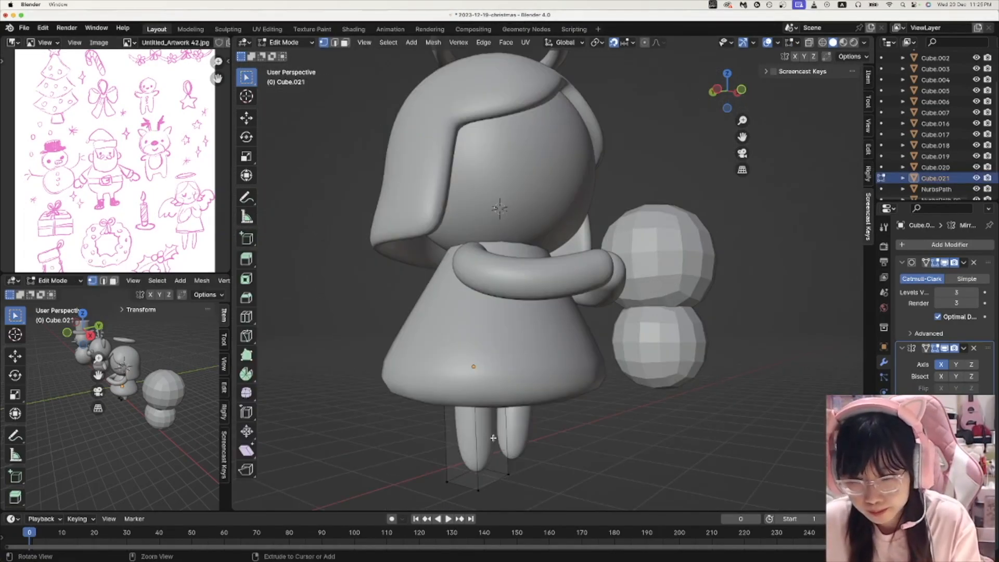
key(ctrl+r)
click(492, 437)
click(493, 452)
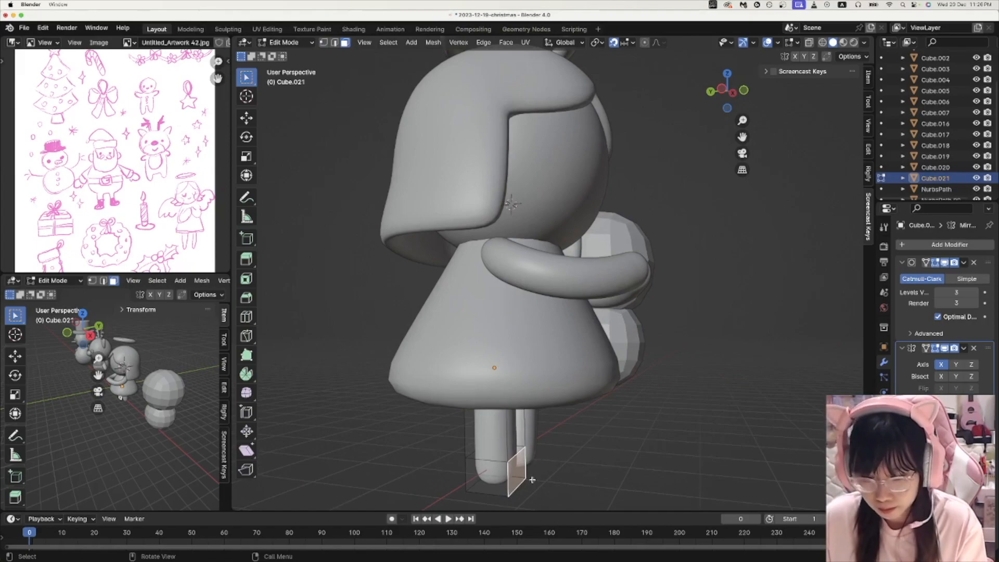
key(e)
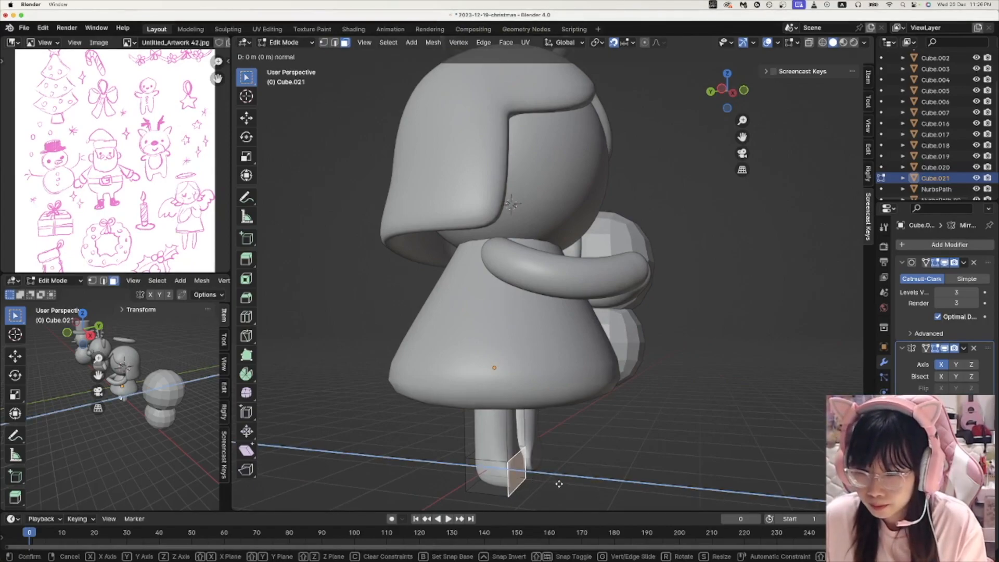
click(560, 484)
key(Tab)
middle_drag(575, 462, 509, 463)
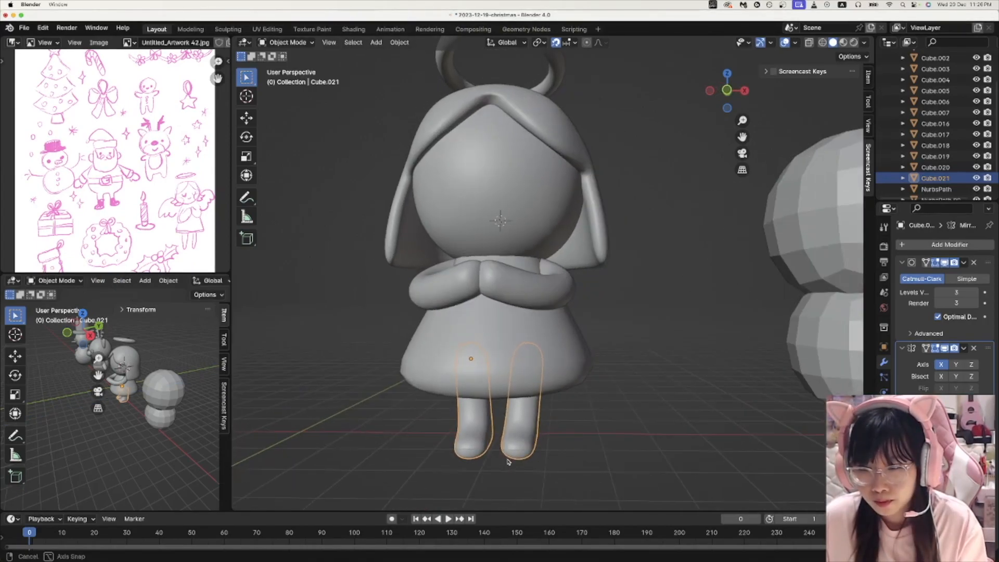
Step: Enlarge the bottom faces of the angel's foot to about 1.29 times their size
click(727, 91)
scroll(642, 381, down, 3)
middle_drag(643, 381, 578, 386)
click(586, 391)
scroll(586, 392, up, 3)
scroll(586, 392, down, 3)
key(Tab)
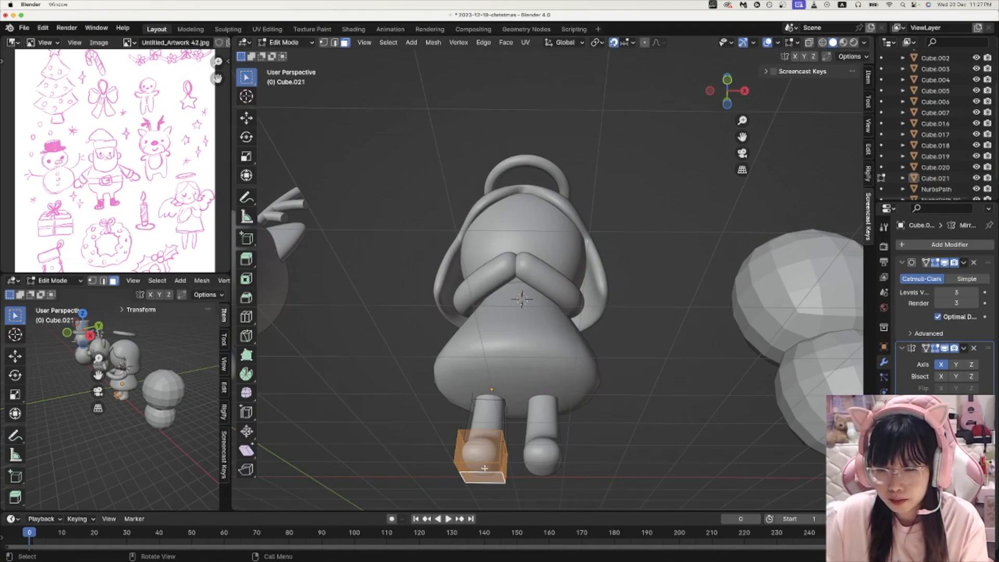
click(485, 468)
key(s)
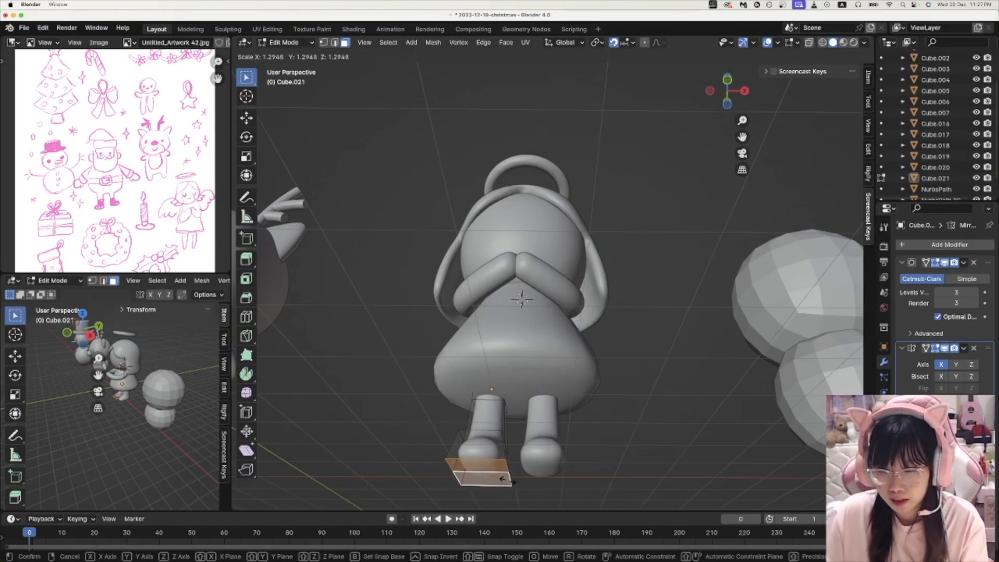
click(507, 480)
key(Tab)
Step: Duplicate the foot and lower leg faces in place and separate the copy into its own object for the boots
middle_drag(512, 281, 581, 350)
middle_drag(559, 385, 507, 427)
click(486, 407)
key(Tab)
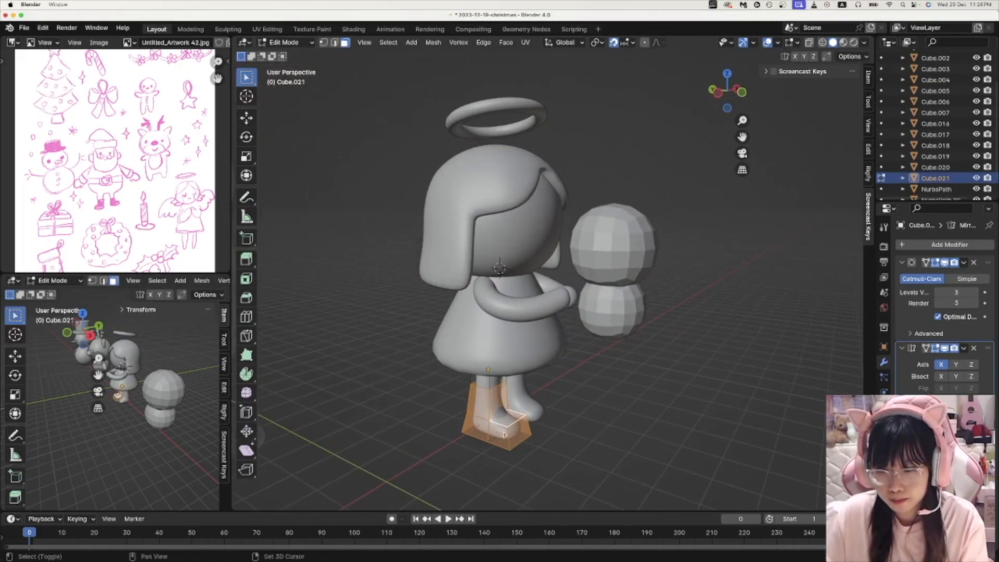
scroll(507, 392, up, 2)
middle_drag(507, 392, 507, 440)
key(shift+d)
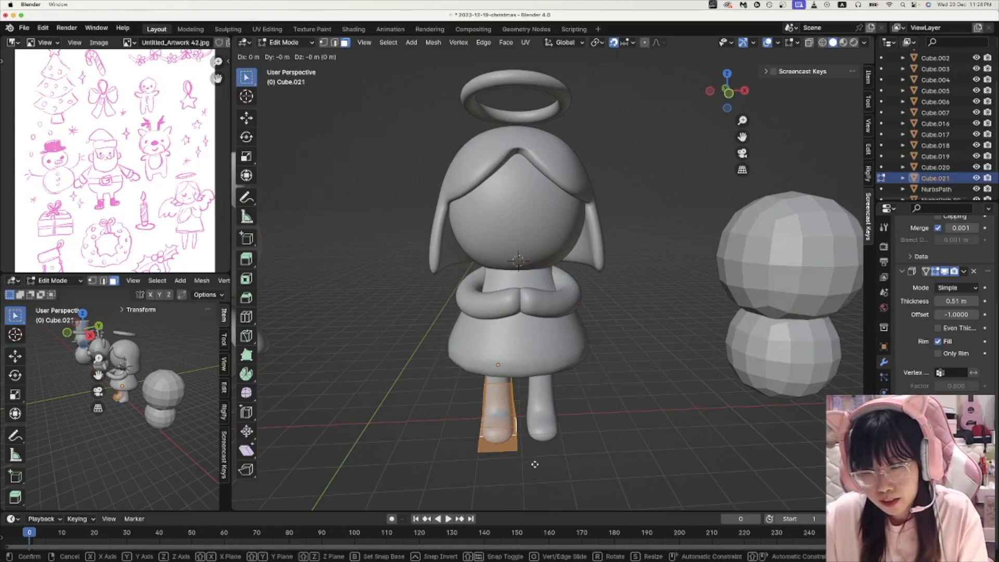
right_click(445, 469)
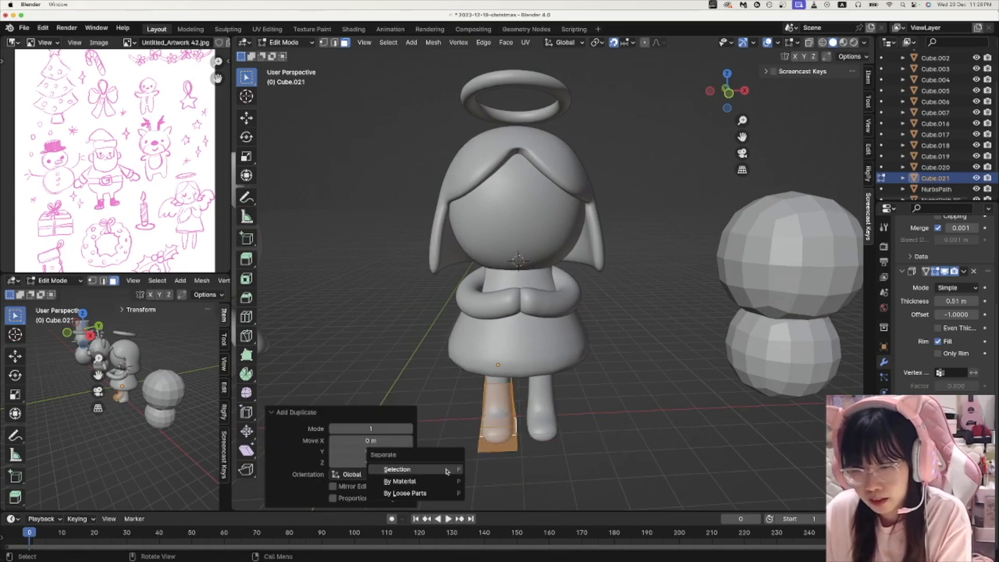
click(447, 470)
Step: Select the separated boot shell and adjust its Solidify modifier to thicken it into boots around both feet
click(937, 189)
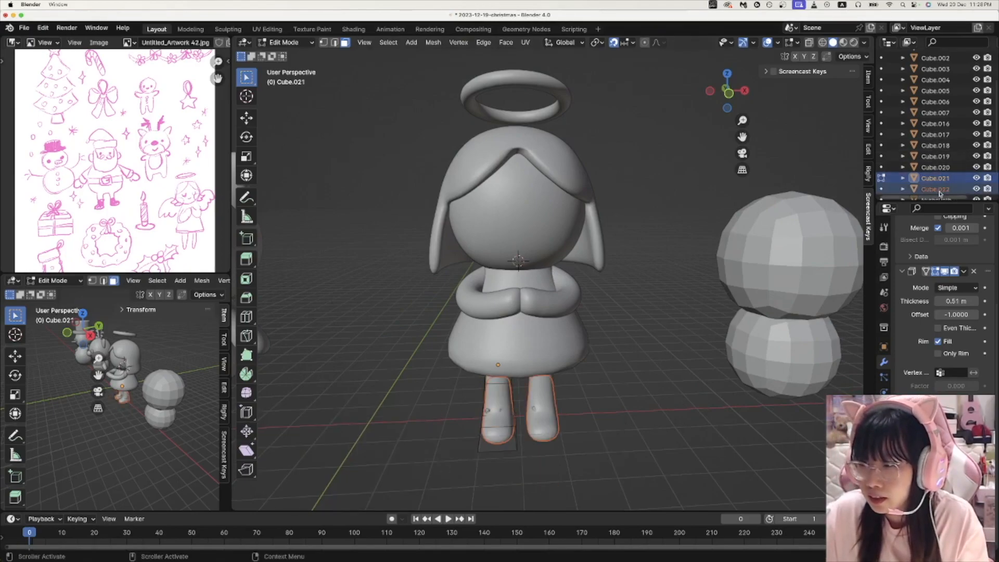
key(Tab)
middle_drag(569, 404, 625, 386)
scroll(943, 333, up, 5)
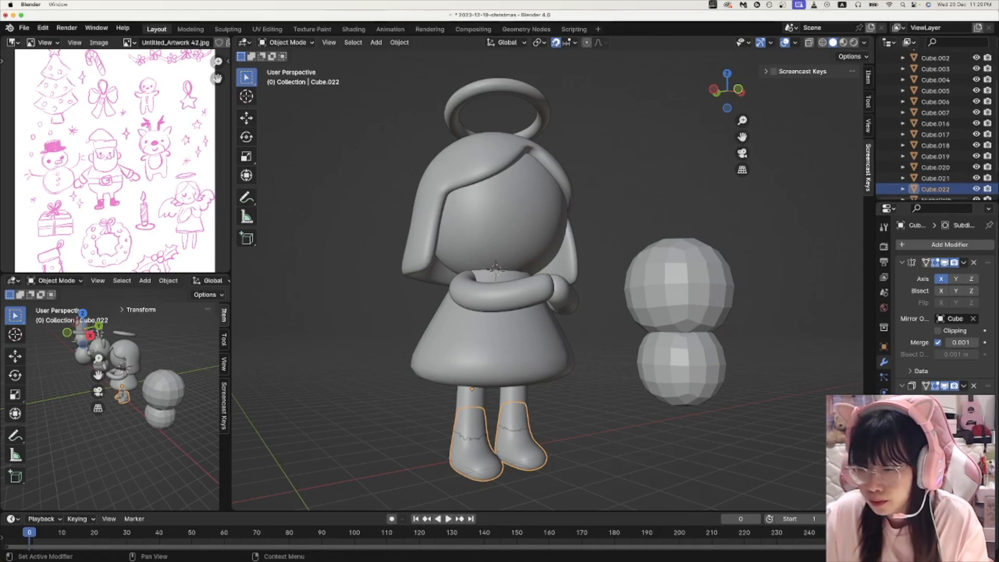
key(Return)
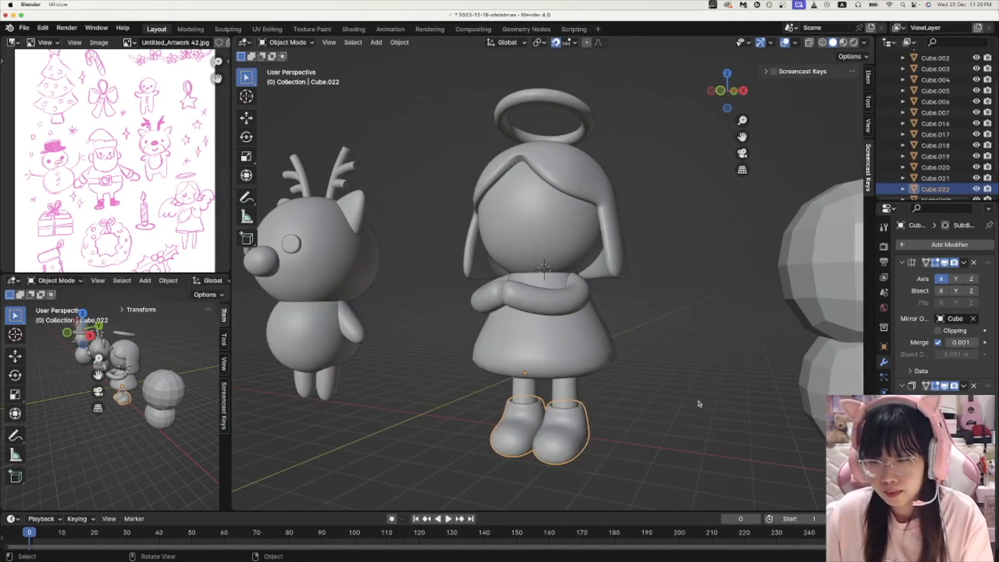
Step: Add a path curve over the angel's face in front view, moved -0.8 m in X and 1.2 m in Z
click(695, 401)
key(KP_1)
click(554, 237)
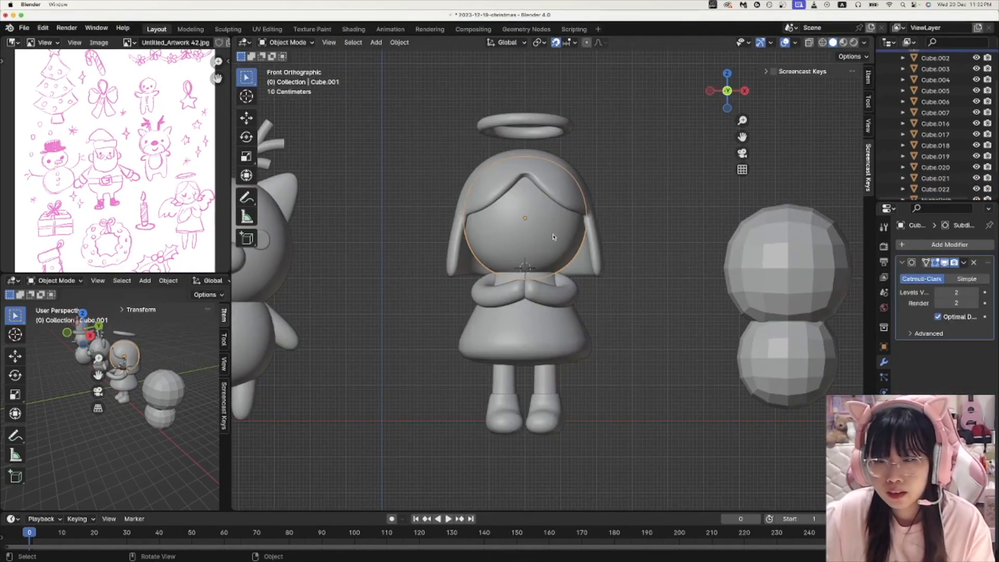
key(shift+a)
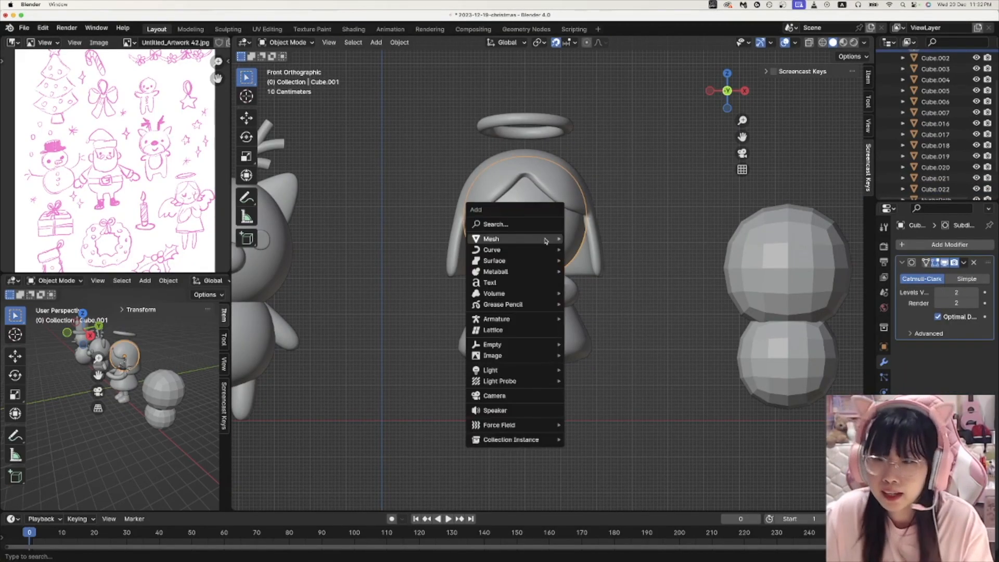
mouse_move(492, 250)
click(588, 296)
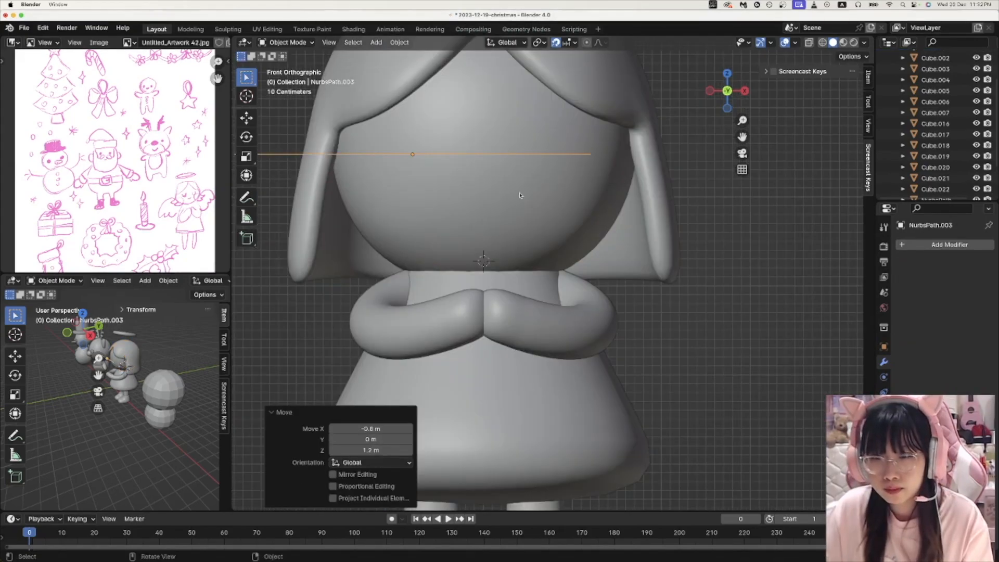
Step: Shrink and bend the path into a narrow V for a closed eye, scaling its two end points by 0.54
key(s)
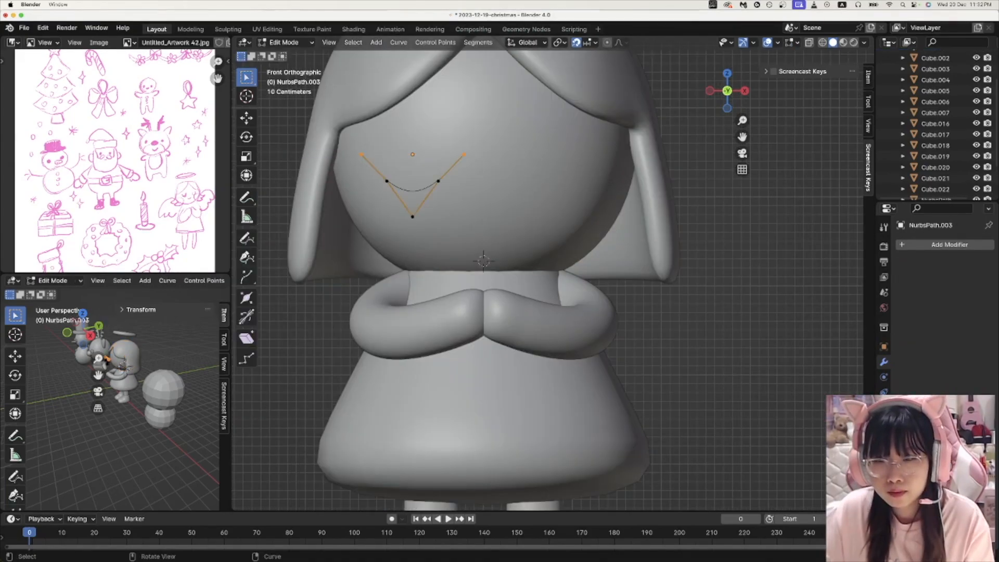
key(s)
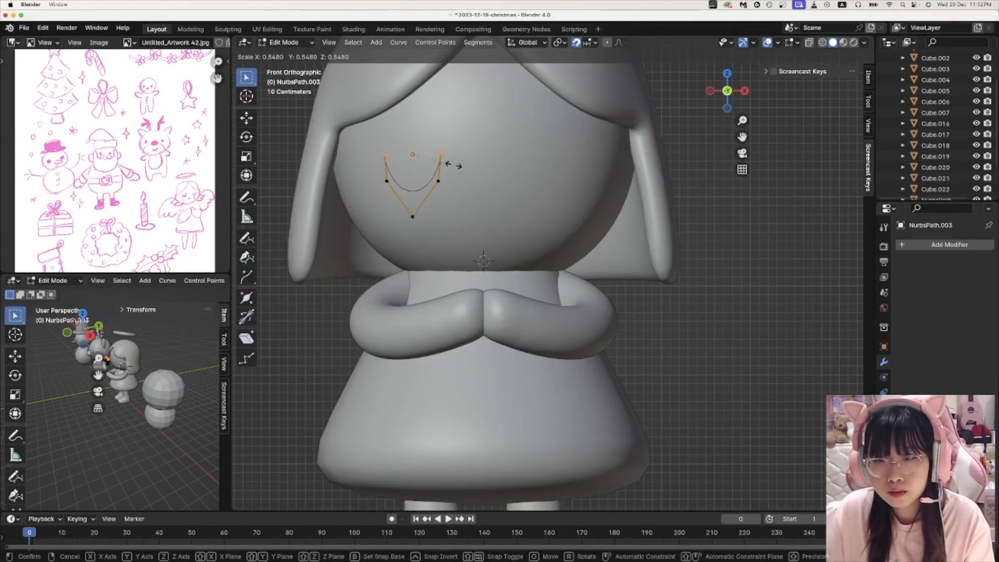
click(439, 172)
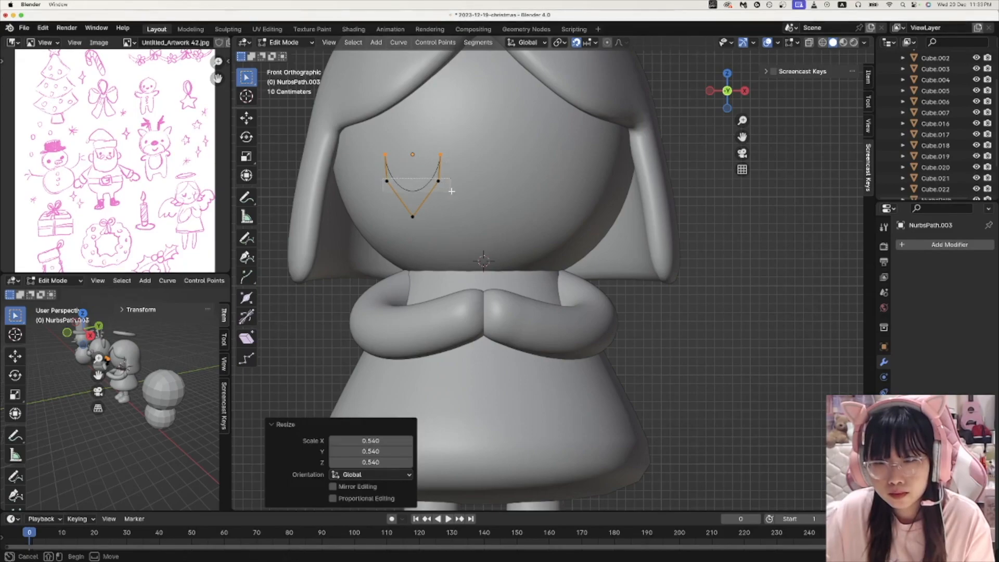
Step: Subdivide the selected lower points of the eye curve to shape it into a rounder U, and finish editing
drag(451, 191, 452, 191)
right_click(417, 200)
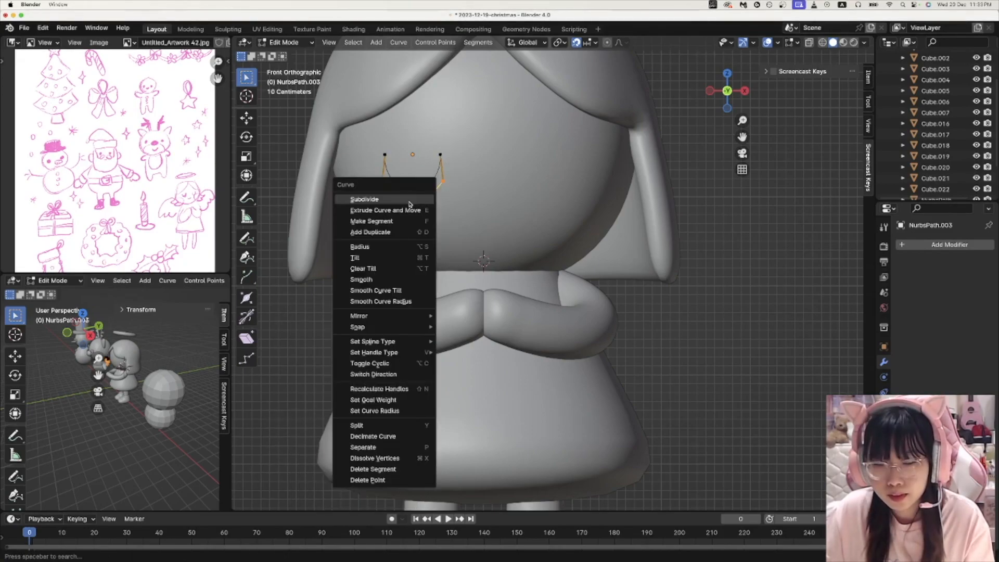
click(409, 200)
key(Tab)
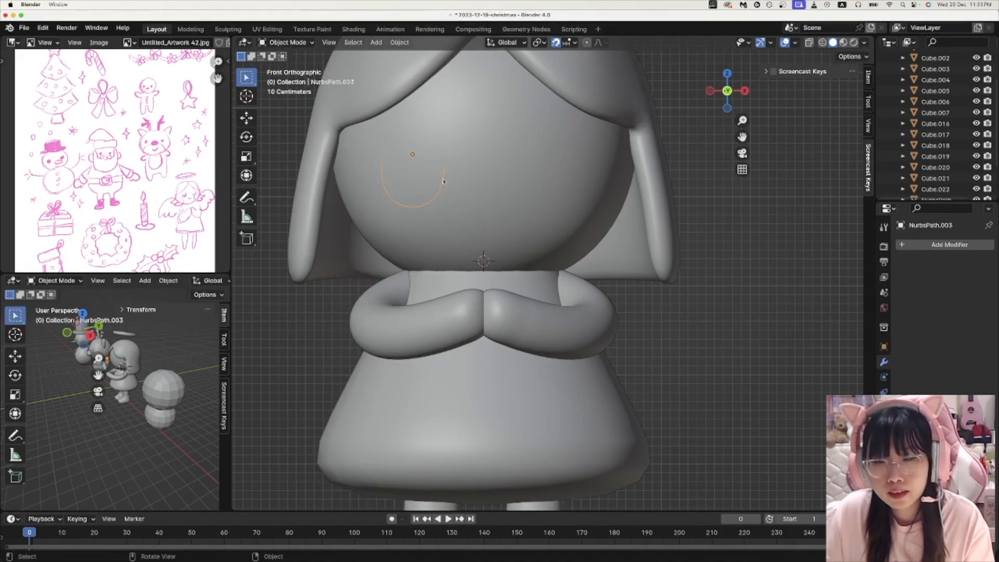
Step: Thicken the U-shaped eye curve with bevel depth and mirror it across X to make both closed eyes
click(883, 407)
scroll(944, 318, down, 6)
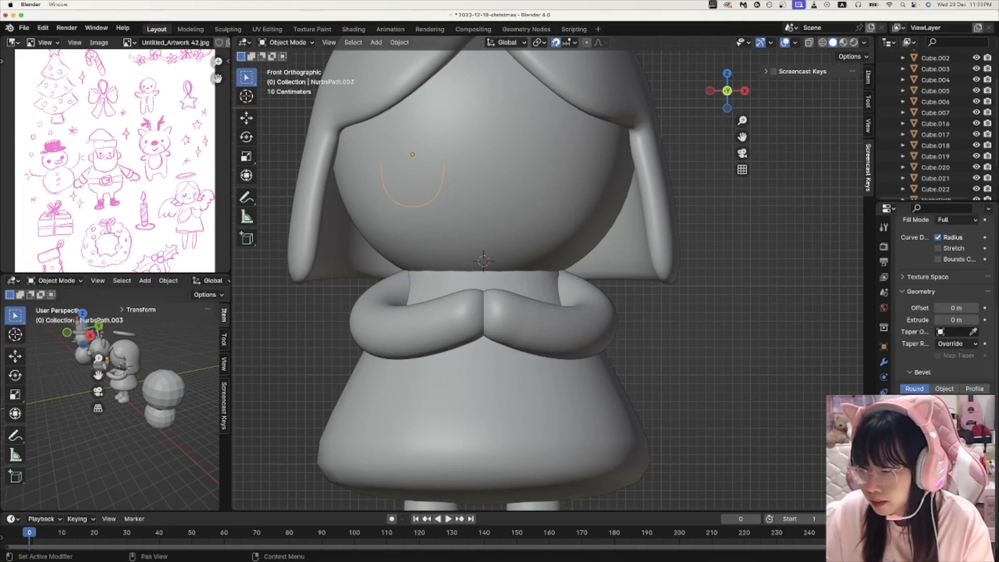
drag(956, 378, 973, 379)
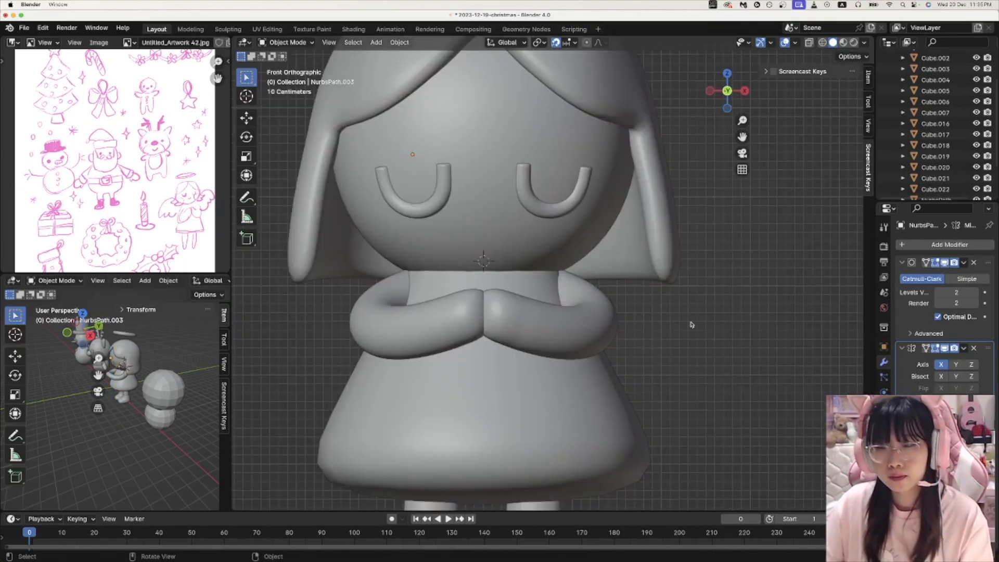
scroll(556, 212, down, 7)
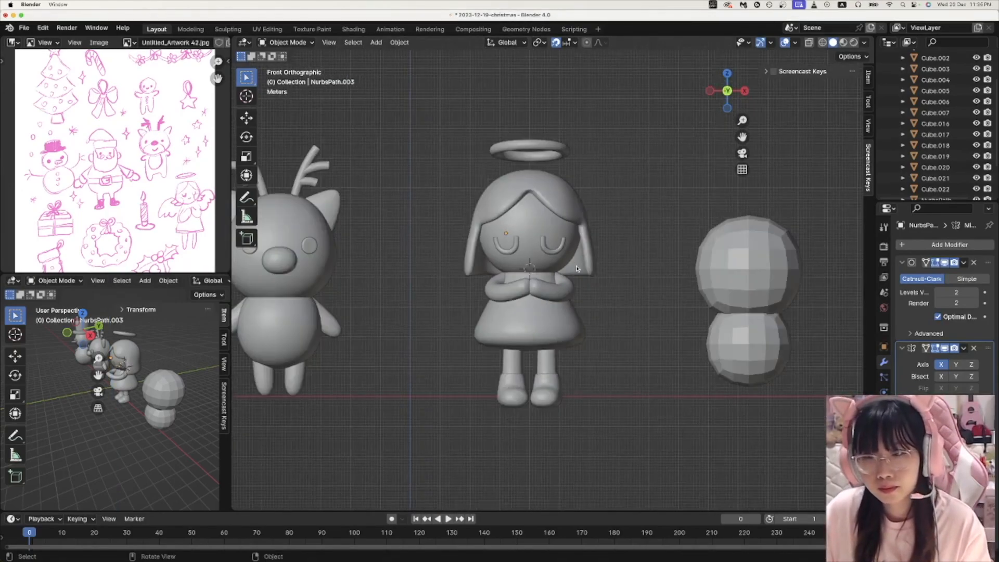
scroll(577, 268, up, 7)
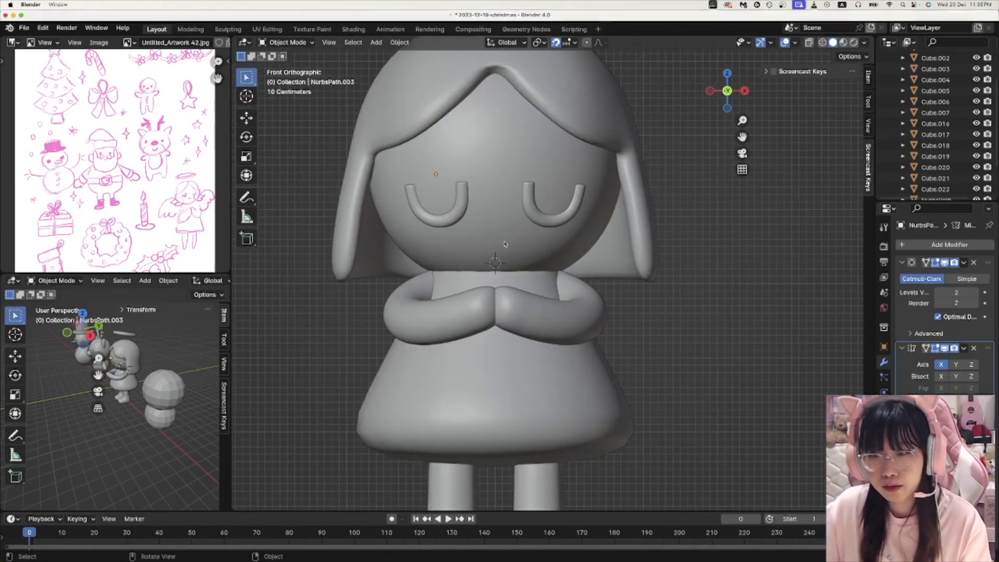
Step: Add a path curve centred below the eyes and bend it into a short, thick smile
key(shift+a)
mouse_move(508, 241)
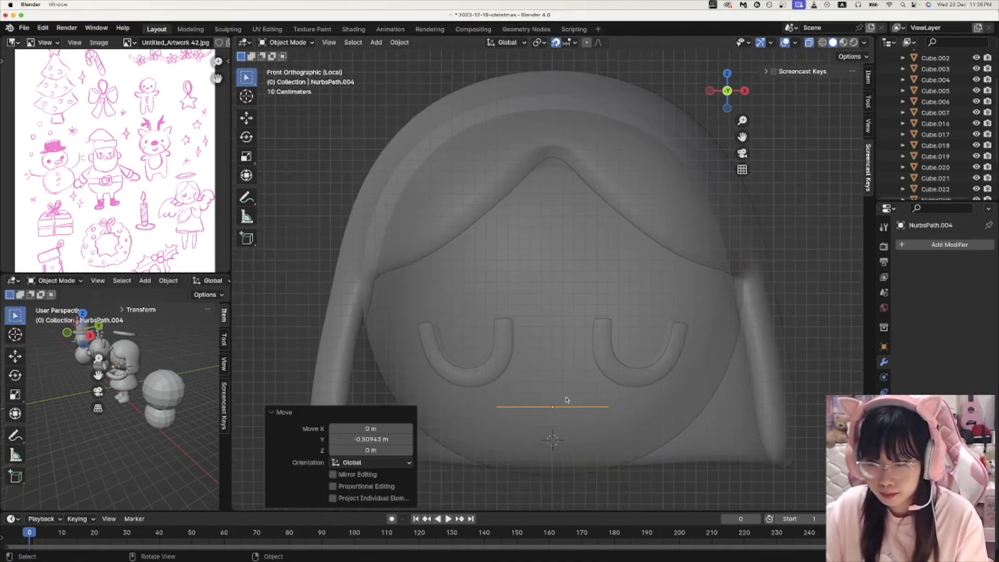
key(Tab)
drag(488, 403, 644, 425)
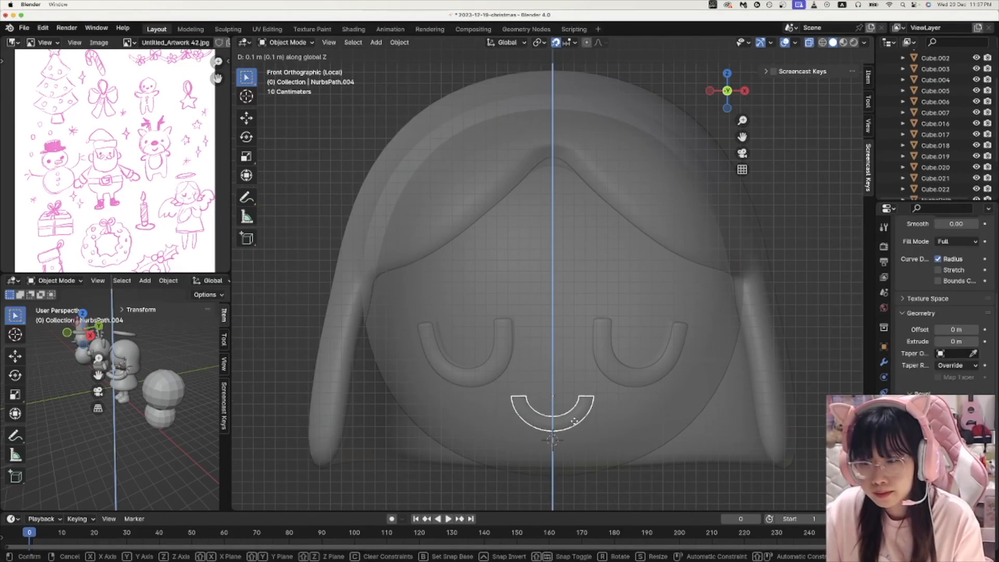
Step: Raise the smile 0.1 m along Z and rotate it 29.6° to follow the tilt of the face
click(575, 422)
key(KP_Divide)
middle_drag(626, 365, 593, 309)
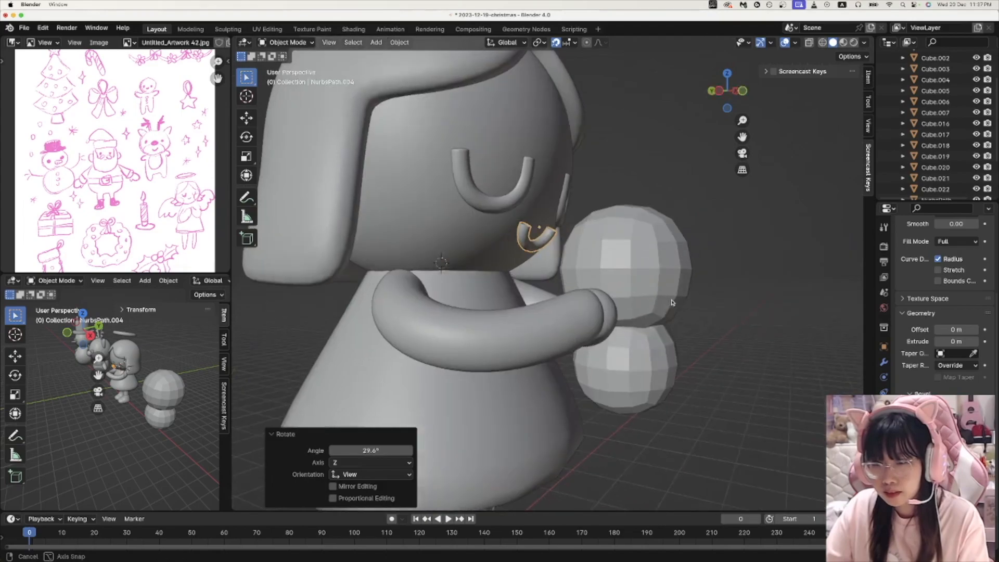
middle_drag(674, 303, 687, 303)
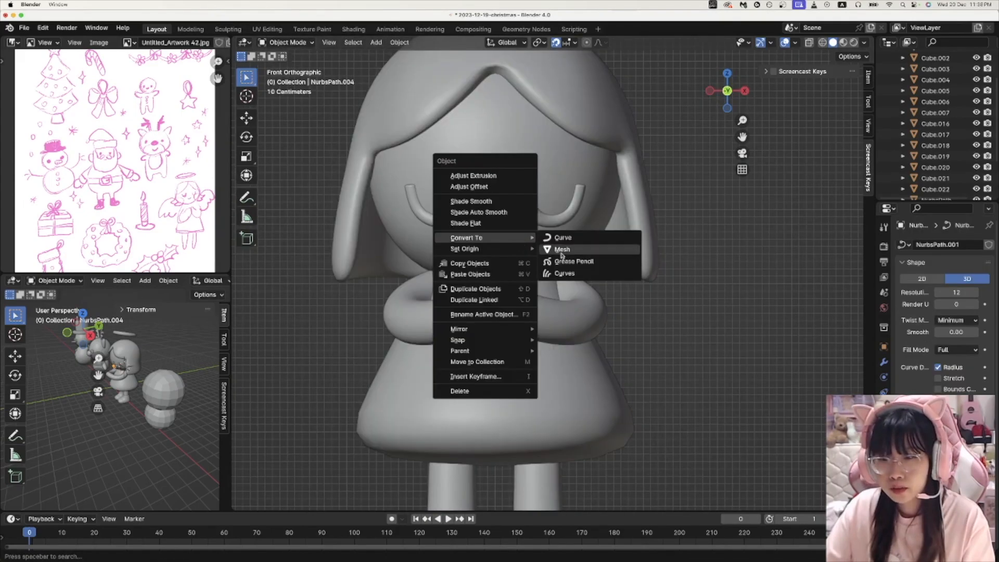
Step: Convert the smile curve to a mesh and fill the open edge loops at both of its ends
click(580, 251)
key(Tab)
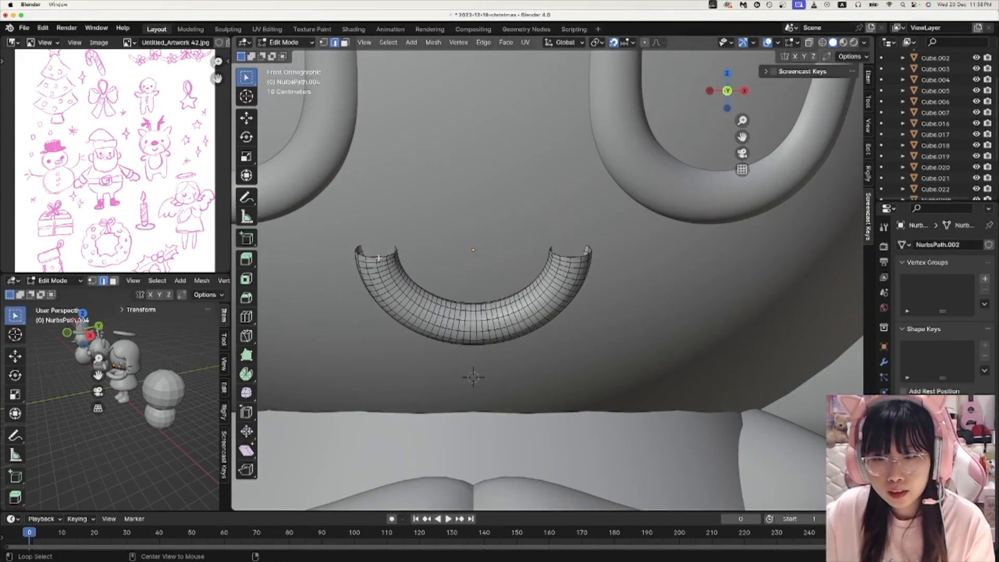
alt+click(379, 258)
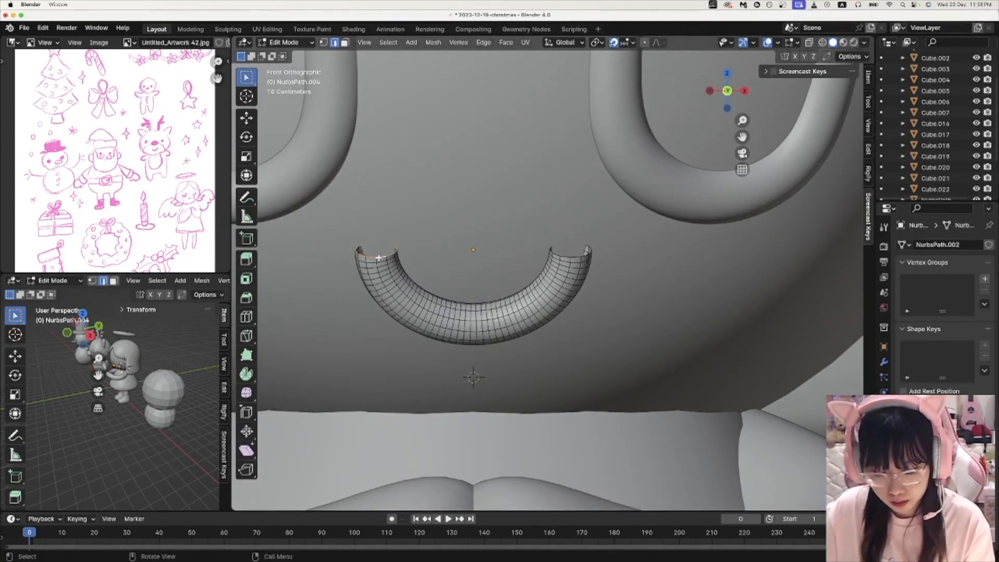
key(f)
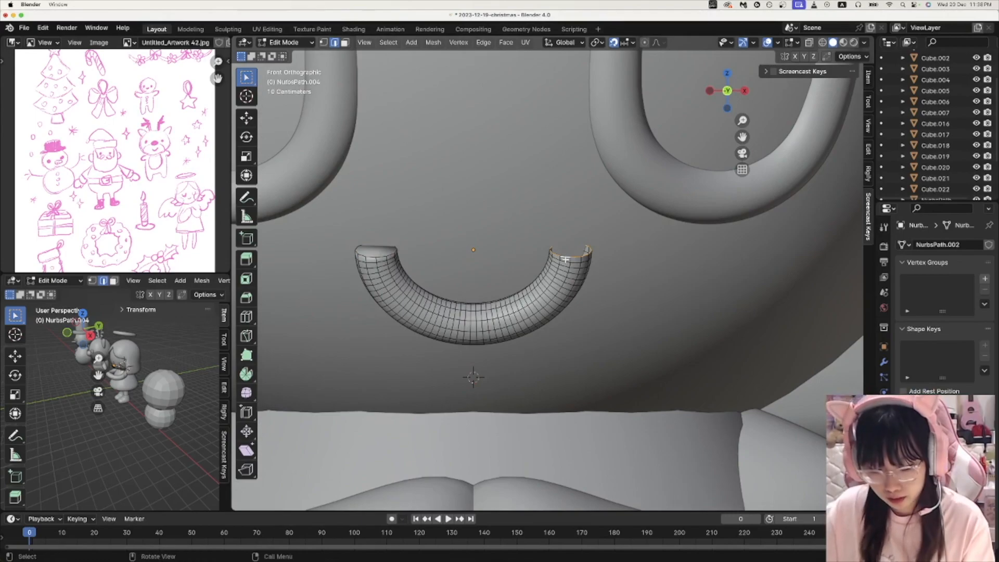
Step: Give the smile mesh level 2 subdivision and save the file
key(Tab)
key(ctrl+2)
key(Home)
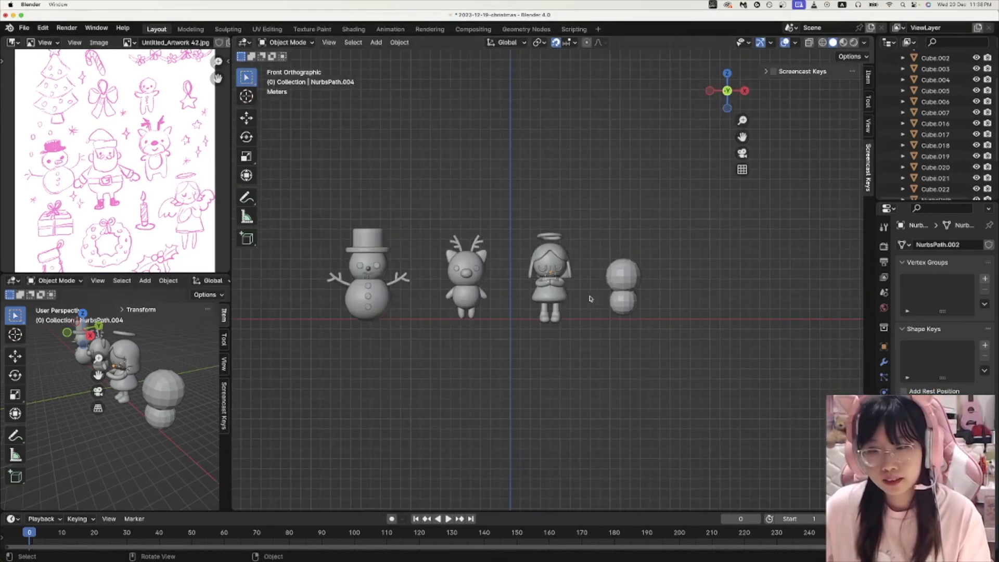
key(super+s)
Step: Add a cube mesh and move it -2 m along Y so it stands in front of the angel
scroll(591, 291, up, 3)
scroll(591, 298, up, 2)
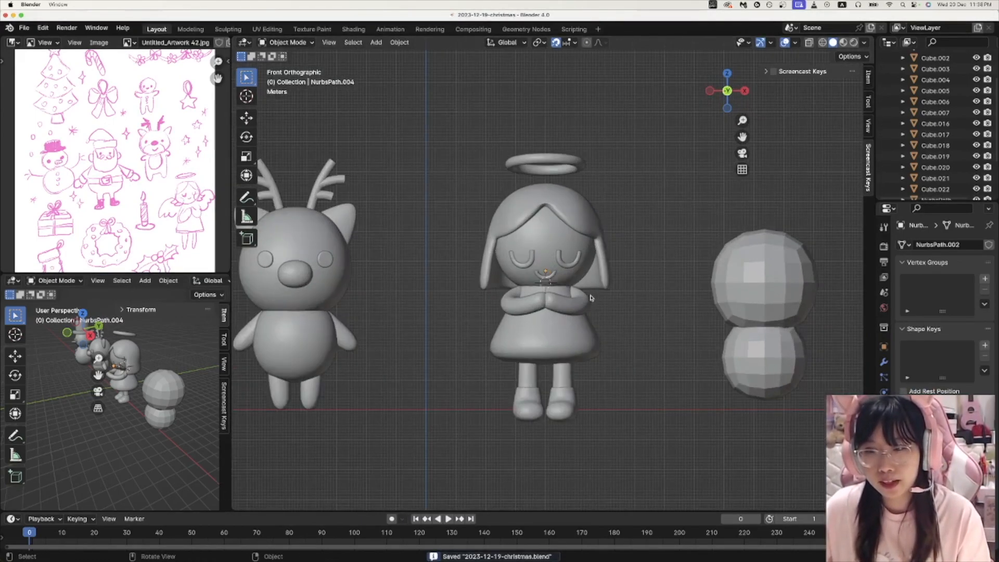
click(550, 288)
key(shift+a)
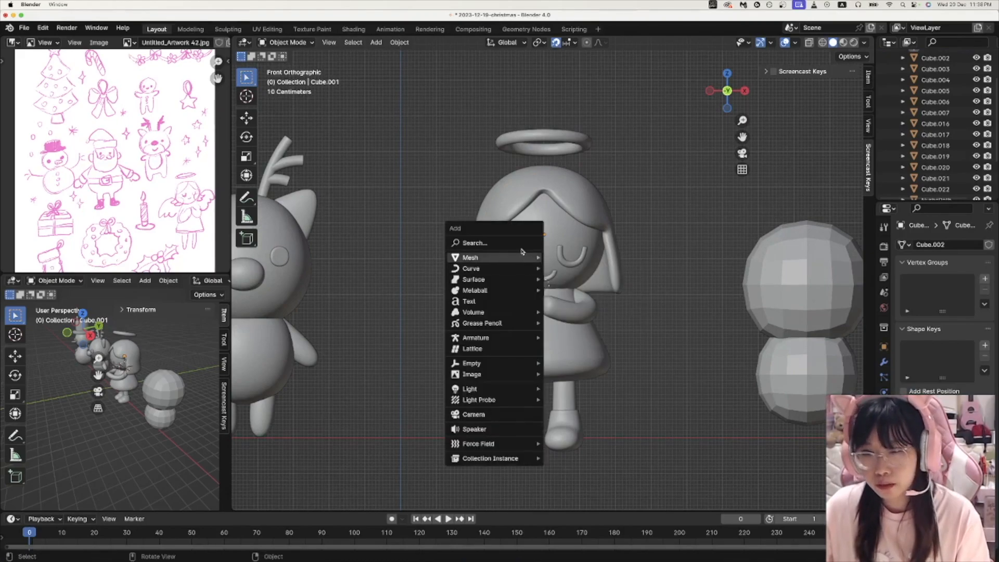
mouse_move(521, 257)
click(568, 268)
middle_drag(586, 273, 665, 292)
key(g)
key(y)
click(618, 307)
Step: Flatten the cube along Y into a thin subdivided disc and inset its flat faces to form a cheek
key(s)
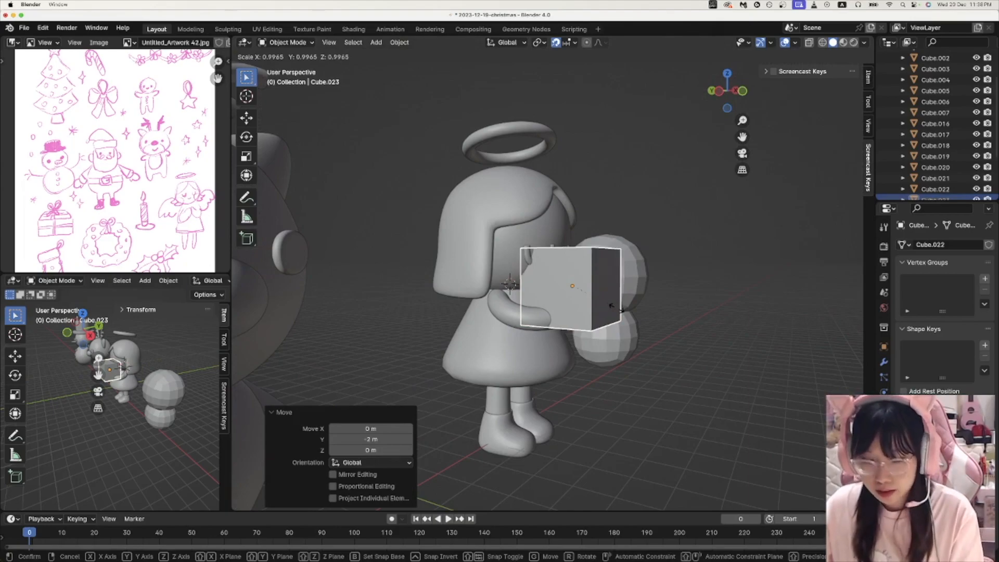
key(y)
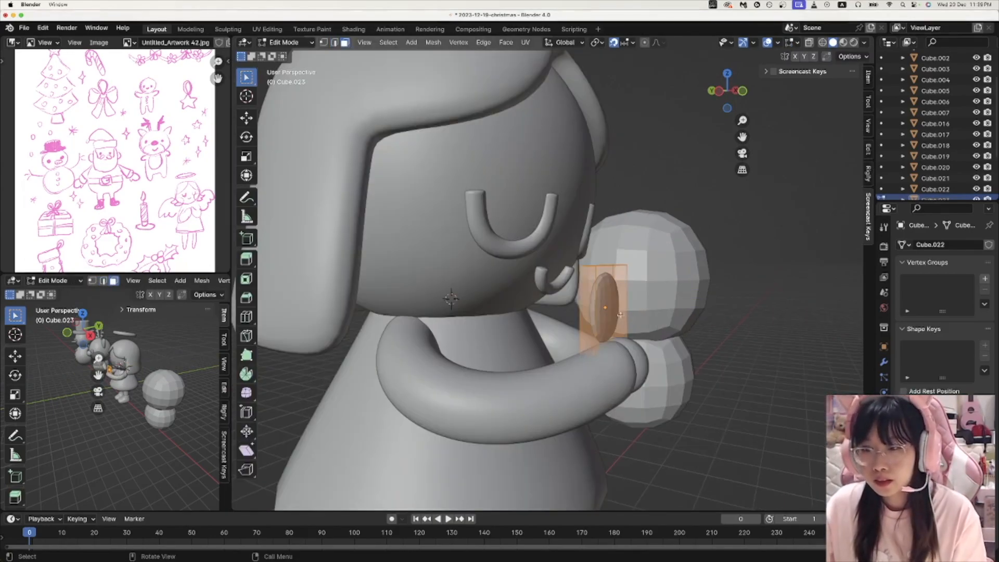
middle_drag(620, 314, 635, 329)
key(i)
Step: Scale down the cheek disc and place it against the face just below the eye on the -X side
key(s)
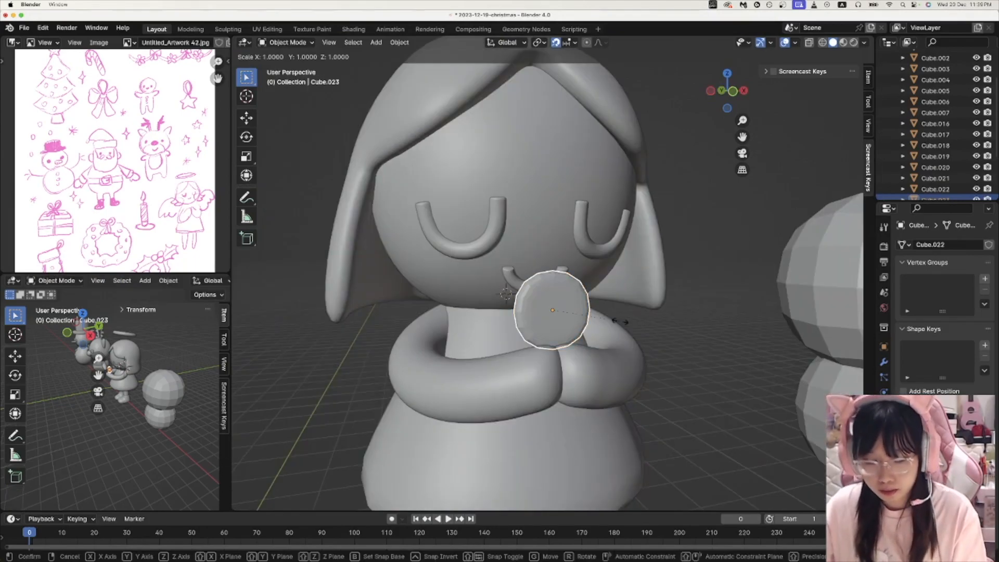
click(604, 319)
right_click(500, 289)
key(g)
key(y)
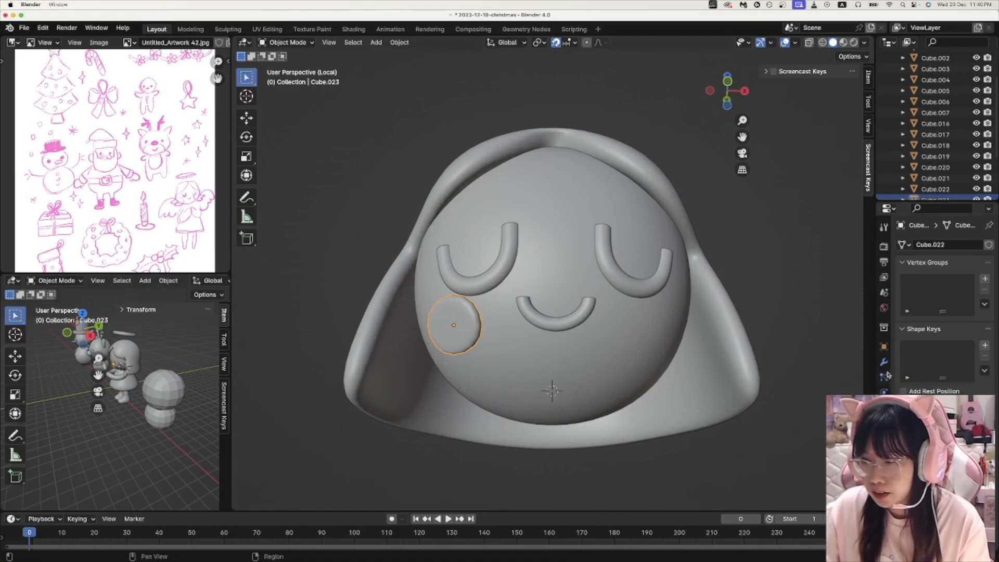
Step: Set the cheek's viewport and render subdivision levels to 3 and mirror it across X
click(885, 362)
click(975, 293)
click(976, 303)
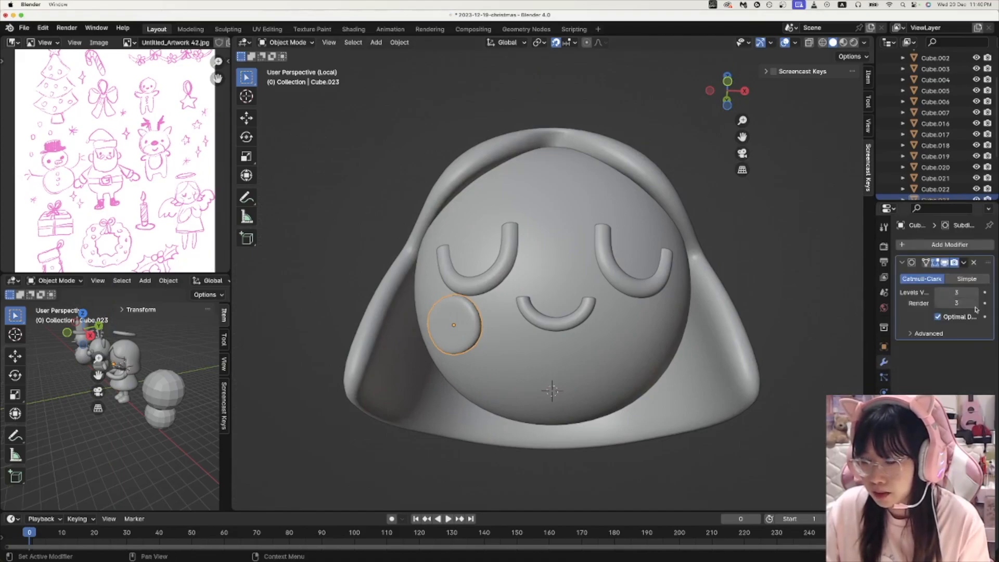
key(KP_1)
click(950, 244)
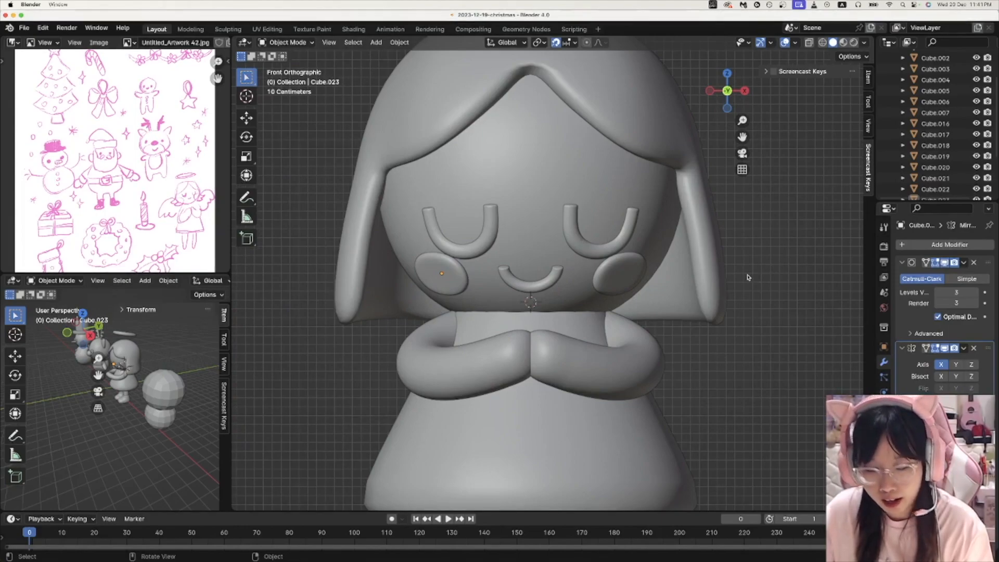
Step: Add a path curve above the eye on the -X side and shape its control points into an arched eyebrow
scroll(665, 274, down, 2)
key(shift+a)
mouse_move(642, 272)
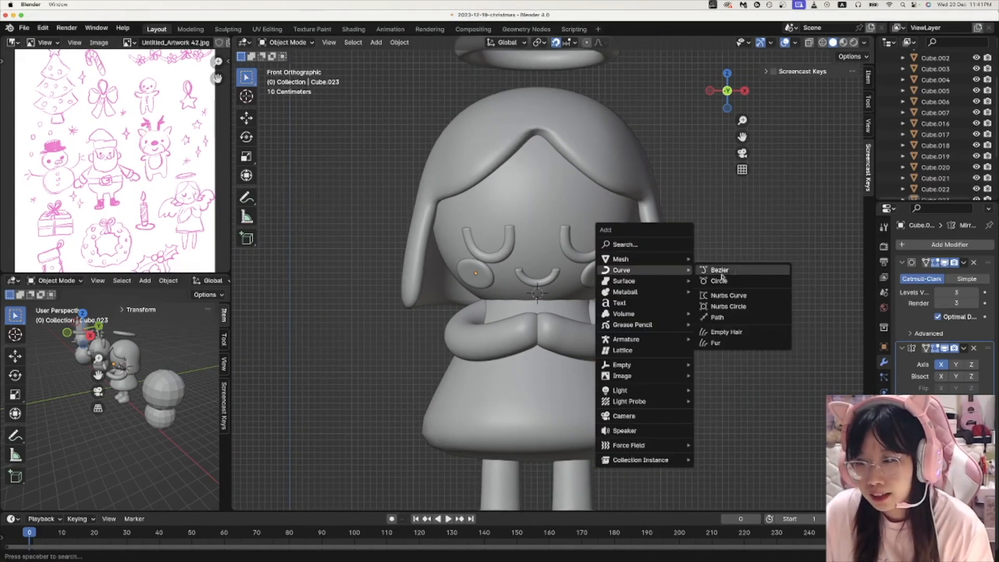
click(728, 334)
key(g)
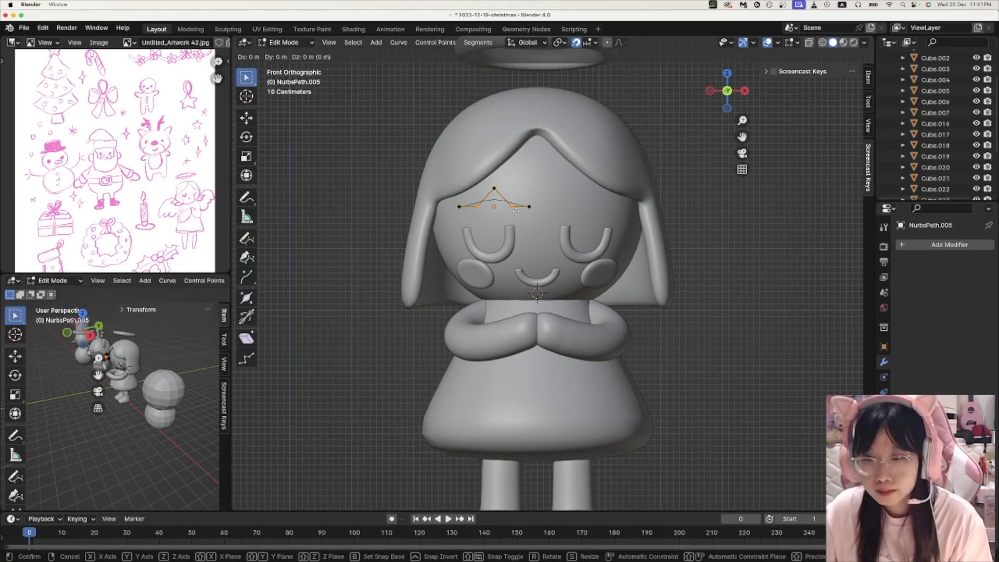
Step: Rotate the thickened eyebrow, scale it by 1.134 and reposition it above the closed eye
key(r)
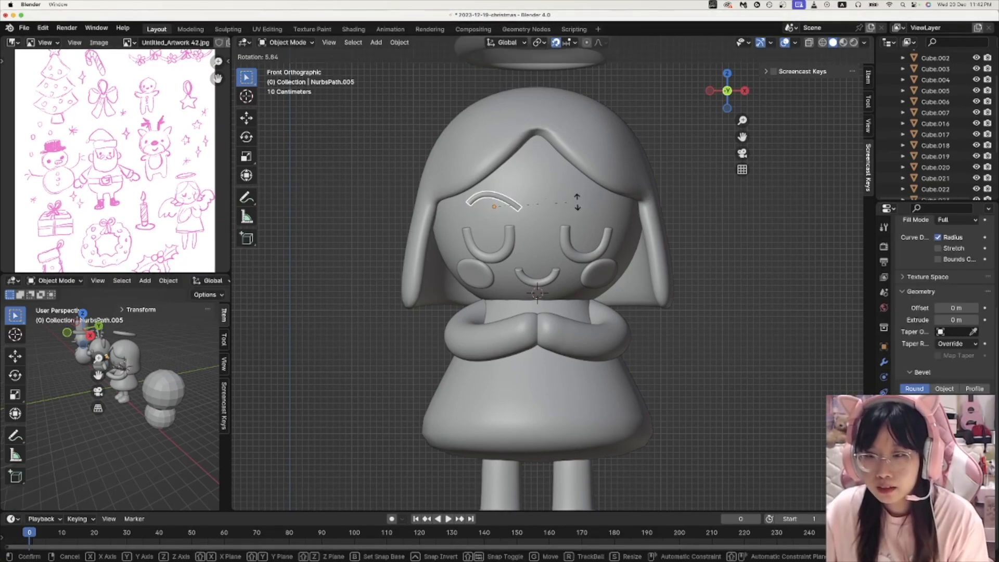
click(570, 204)
key(s)
click(528, 218)
key(g)
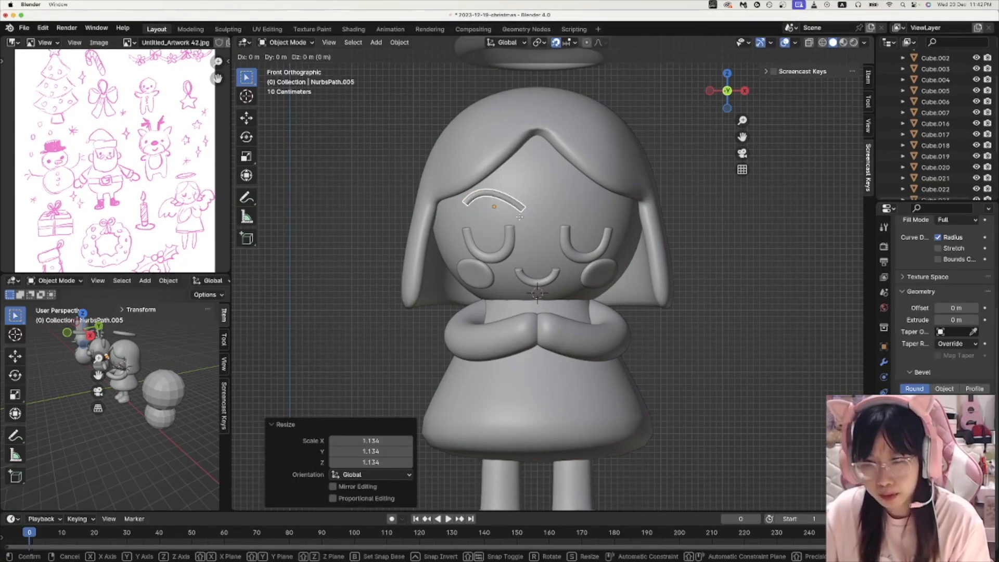
click(518, 217)
Step: Save the file, taper the eyebrow curve toward its ends and mirror the brow across X
key(Tab)
key(super+s)
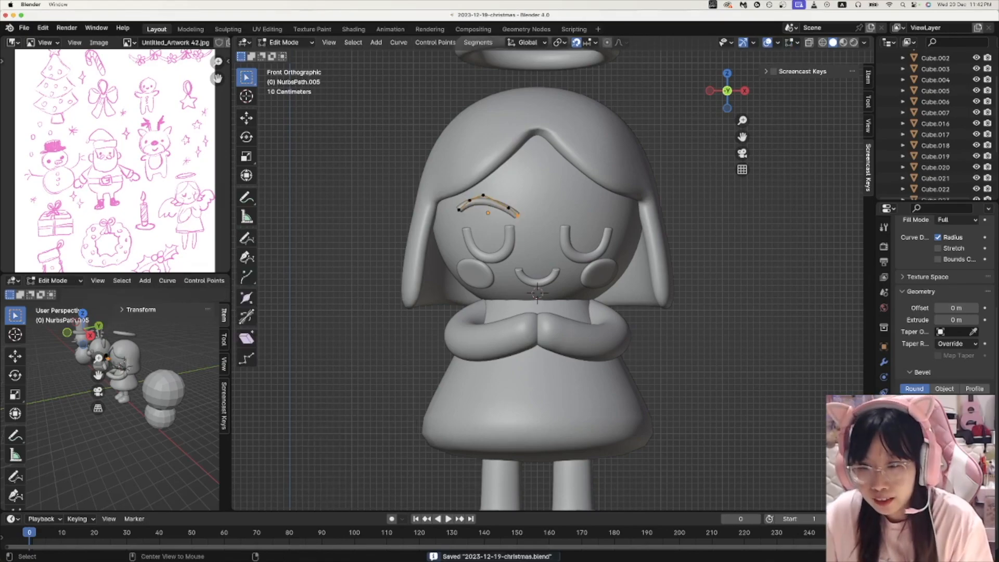
key(alt+s)
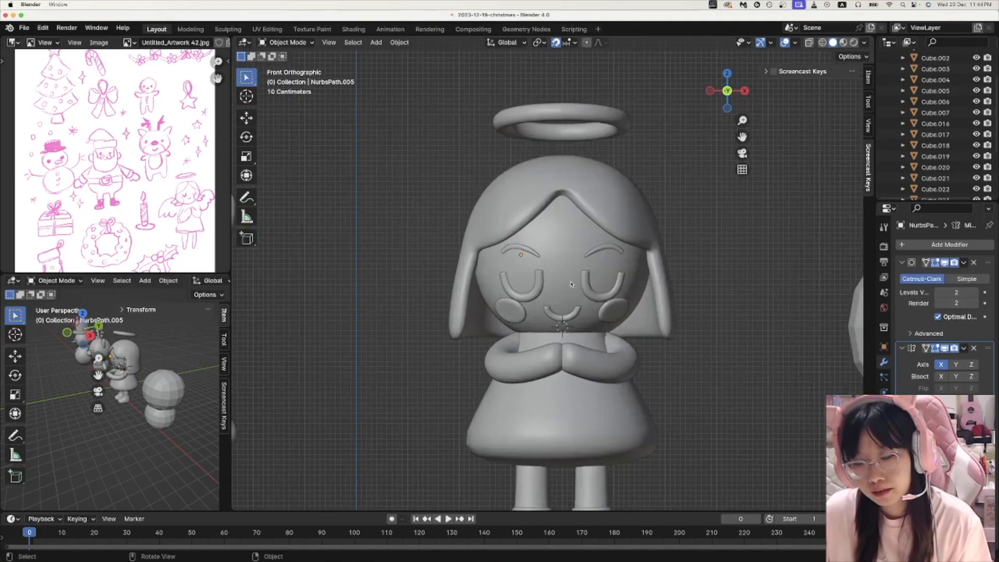
scroll(571, 284, up, 4)
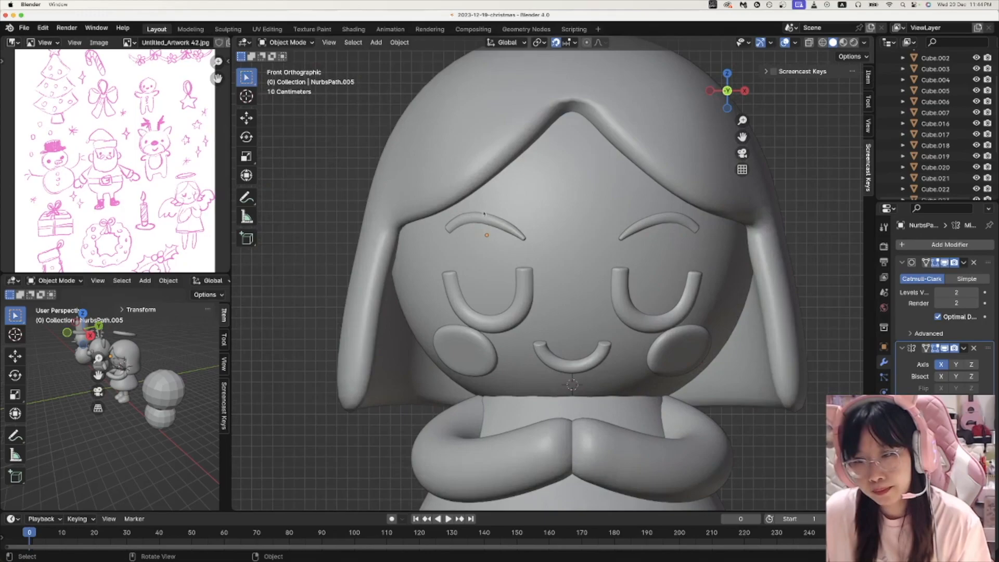
scroll(554, 279, down, 7)
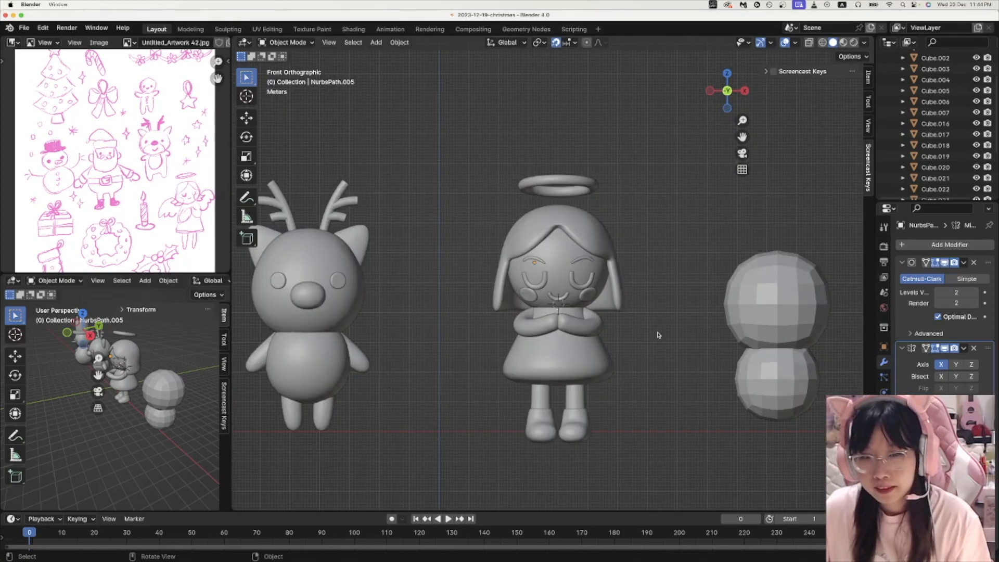
Step: Isolate the angel and add an upright plane beside it for a wing, moved -4 m in X and 0.9 m in Z
key(KP_Divide)
key(shift+a)
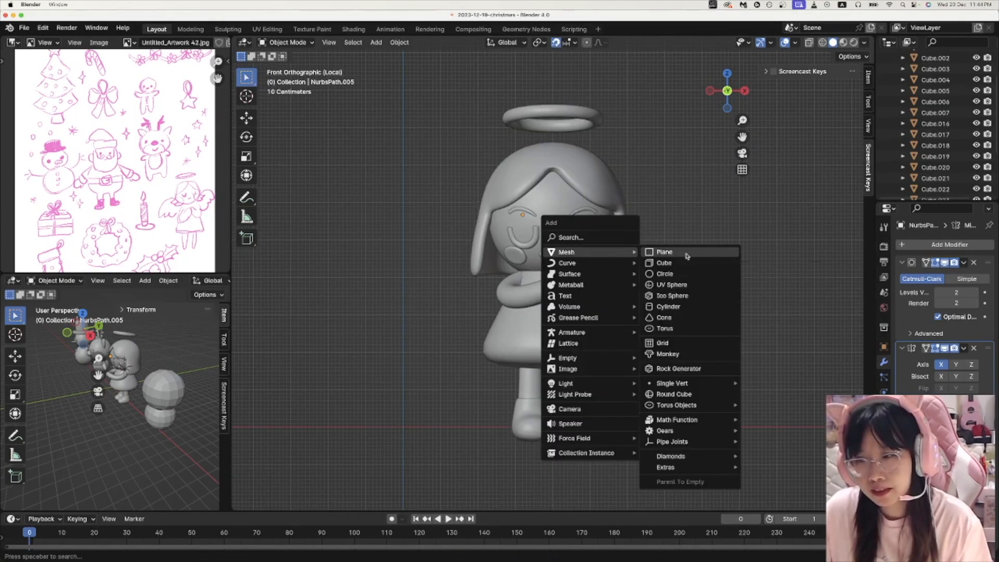
click(688, 256)
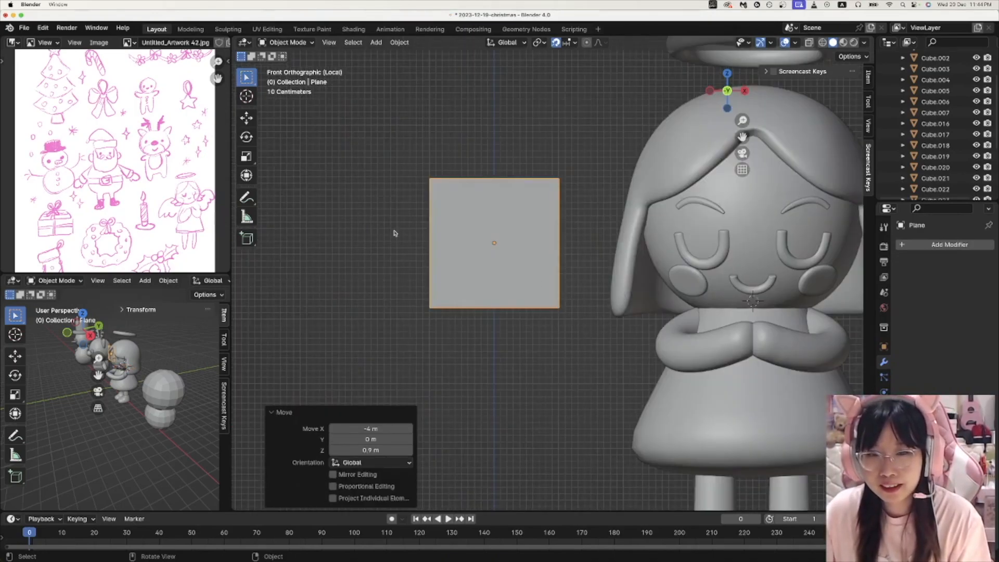
Step: Divide the plane into three columns by bevelling a centred vertical loop cut, and extrude further sections from its lower and upper edges
key(Tab)
key(ctrl+r)
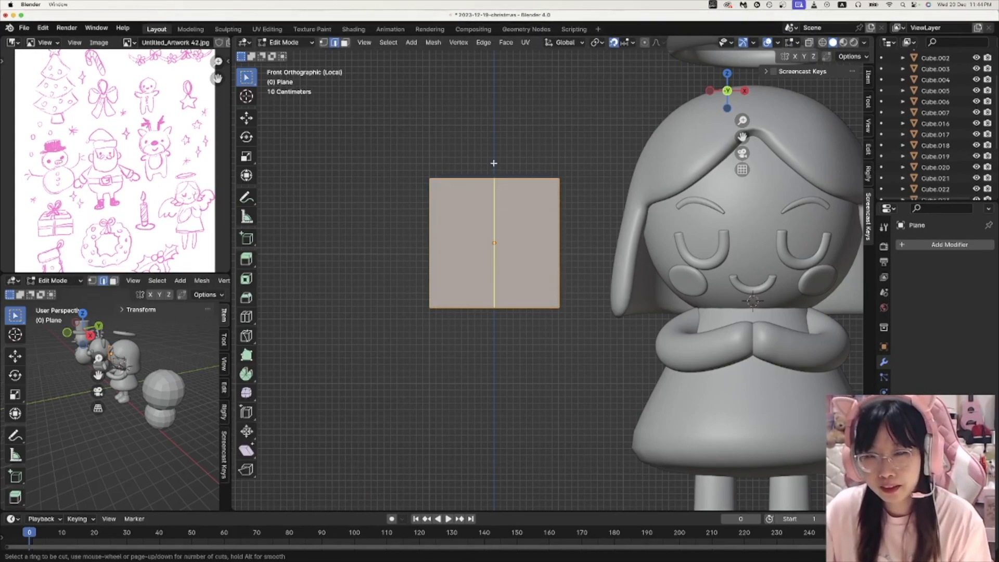
click(512, 219)
right_click(504, 223)
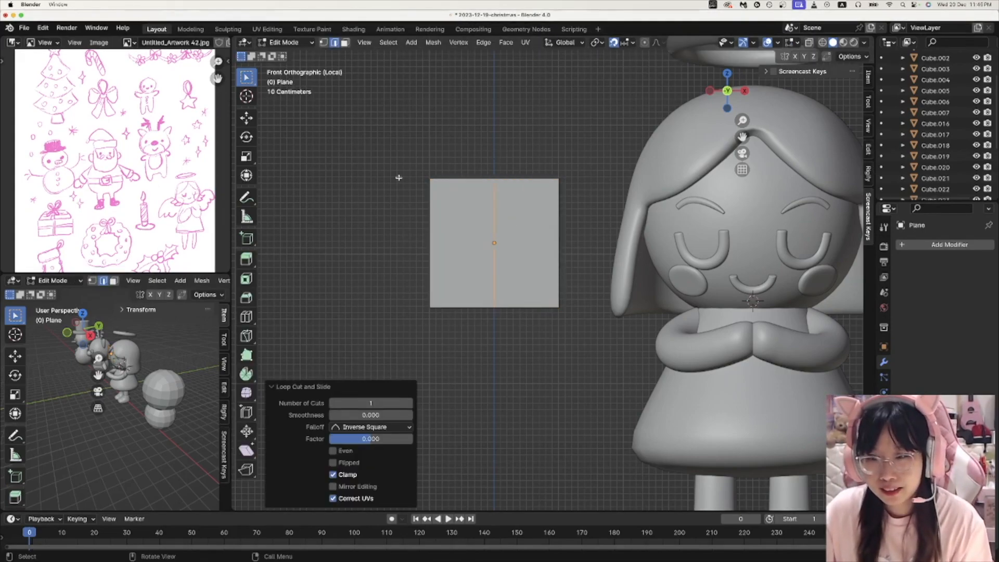
key(ctrl+b)
click(517, 237)
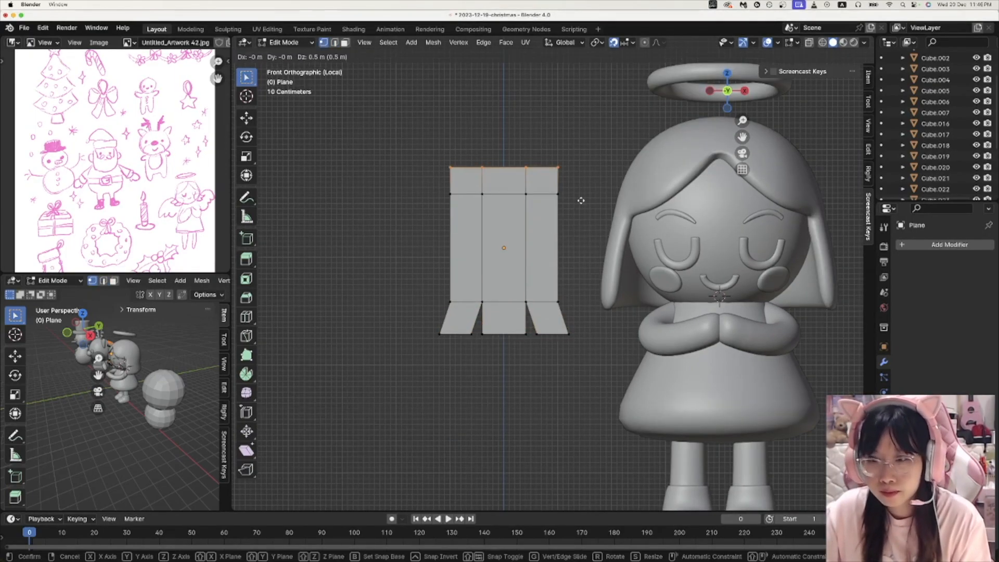
Step: Raise the plane's extruded top edge and pull its inner vertices inward by 0.2 m
key(g)
click(482, 169)
click(550, 168)
key(g)
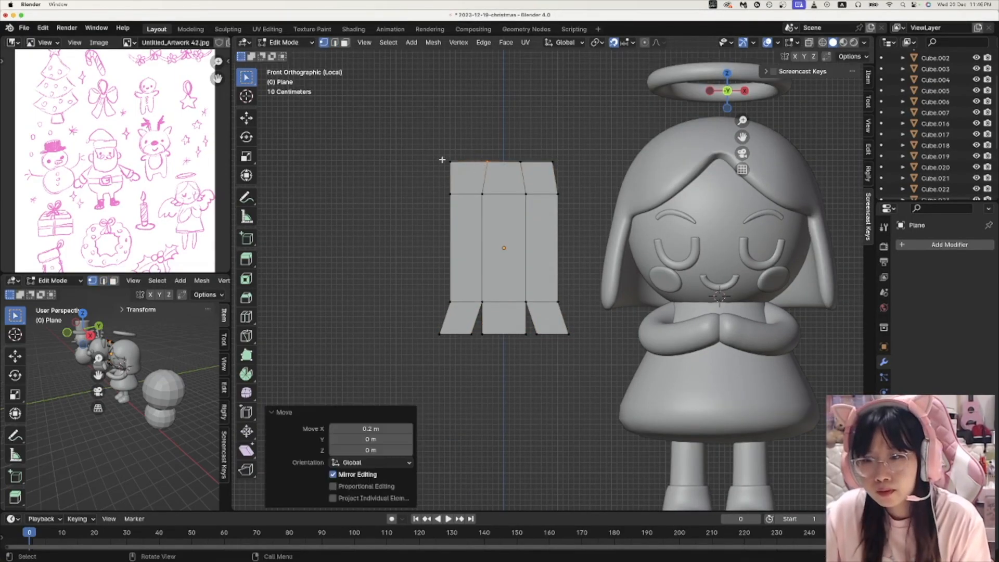
Step: Widen the wing plane by moving its lower and upper outer vertices outward on the side away from the angel
click(462, 310)
key(g)
click(436, 310)
click(462, 201)
key(g)
key(x)
click(454, 196)
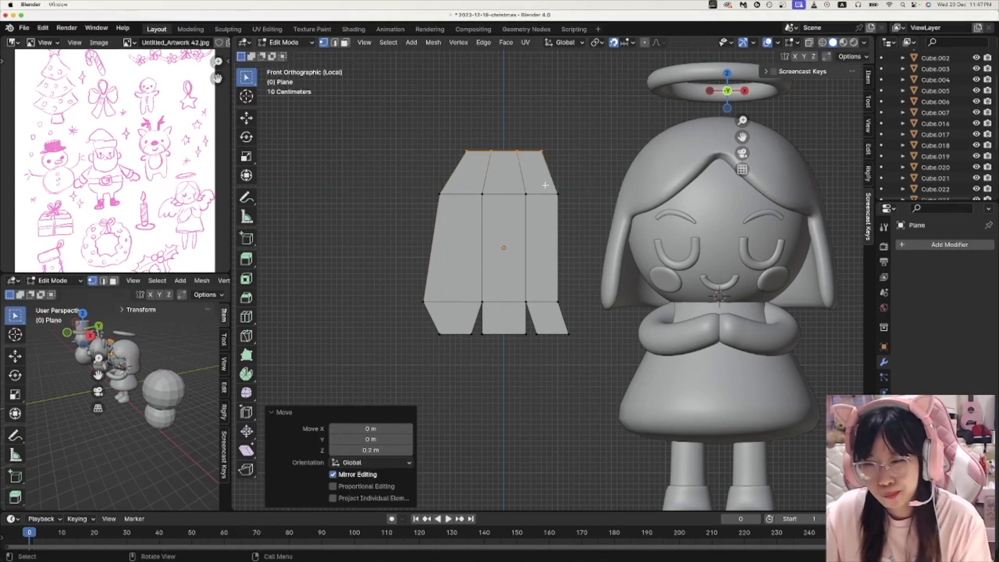
Step: Extrude a further section from the wing plane's side facing the angel, and undo the trial move of its upper vertex
key(b)
drag(566, 311, 568, 313)
key(e)
click(599, 313)
click(562, 199)
key(g)
click(583, 209)
key(ctrl+z)
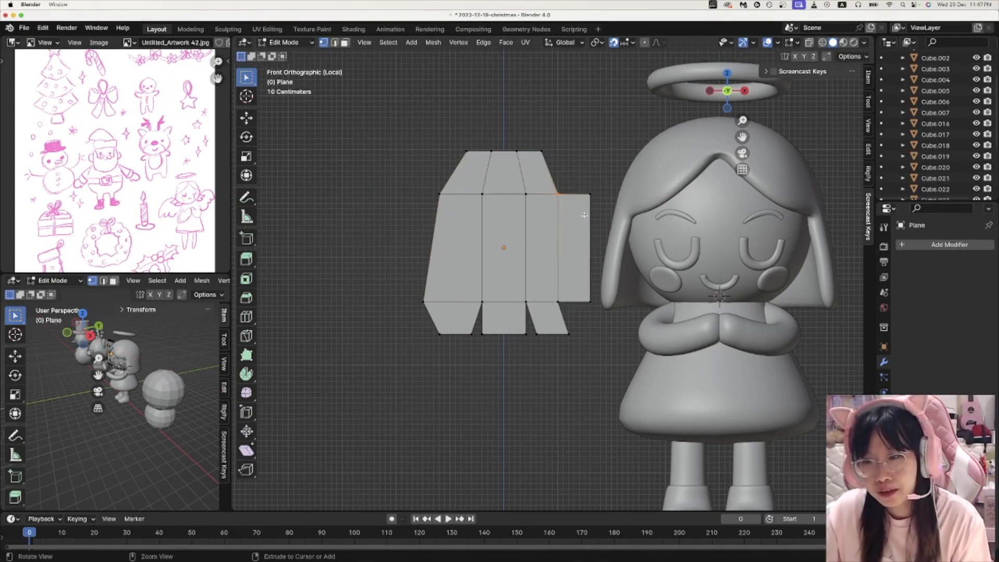
Step: Extrude the whole wing plane 1 m to give it thickness, and add a level 2 subdivision surface
key(e)
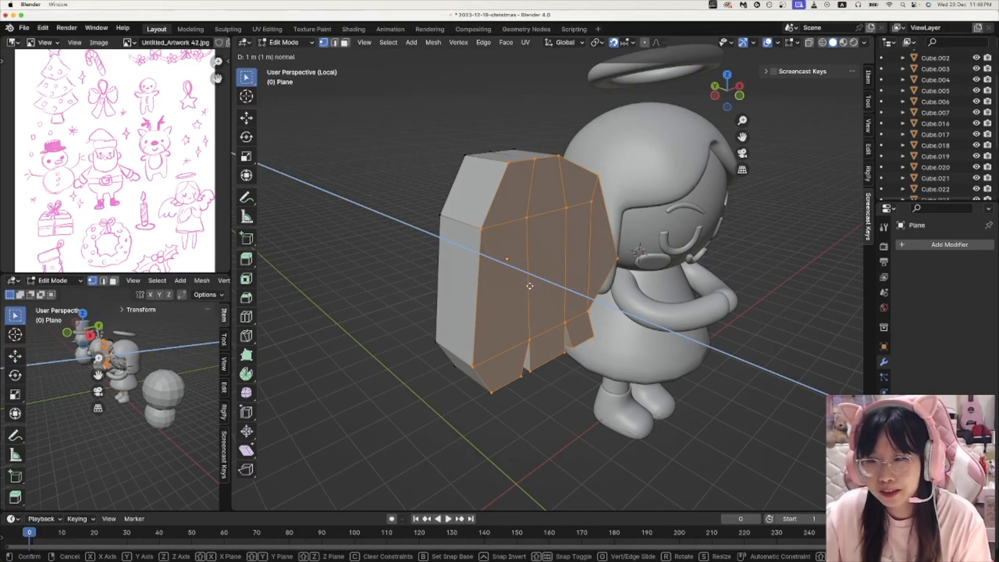
click(525, 286)
key(ctrl+2)
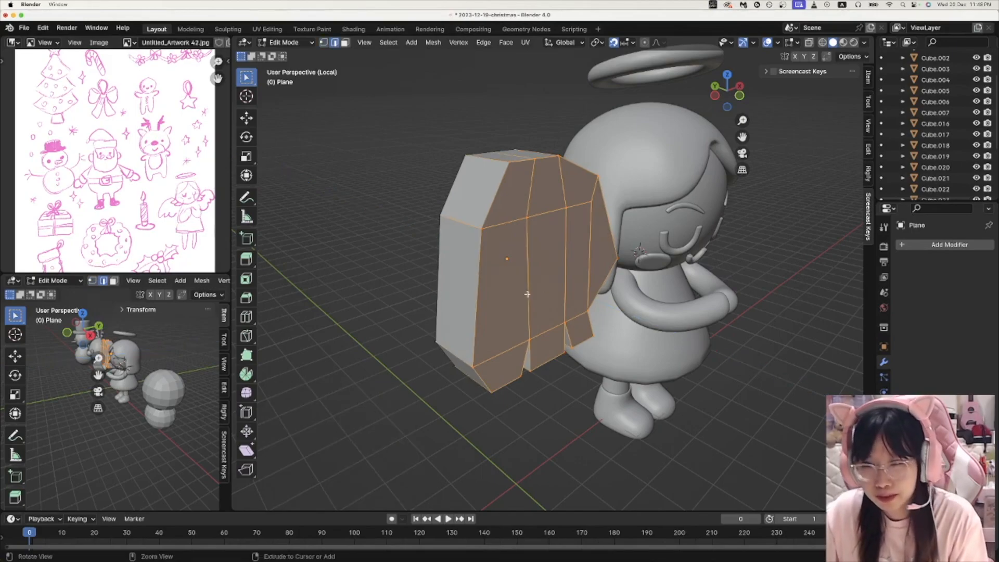
key(Tab)
key(ctrl+2)
Step: In see-through front view, move the wing's vertices nearest the angel down and outward towards her
key(KP_1)
key(alt+z)
drag(586, 242, 606, 269)
key(g)
click(629, 283)
Step: Extrude a smaller feather from the lower edge nearest the angel, and shift the vertex at its base 0.2 m in X
shift+click(560, 304)
key(e)
click(628, 333)
key(s)
click(616, 322)
key(g)
click(632, 317)
click(560, 307)
key(g)
click(569, 319)
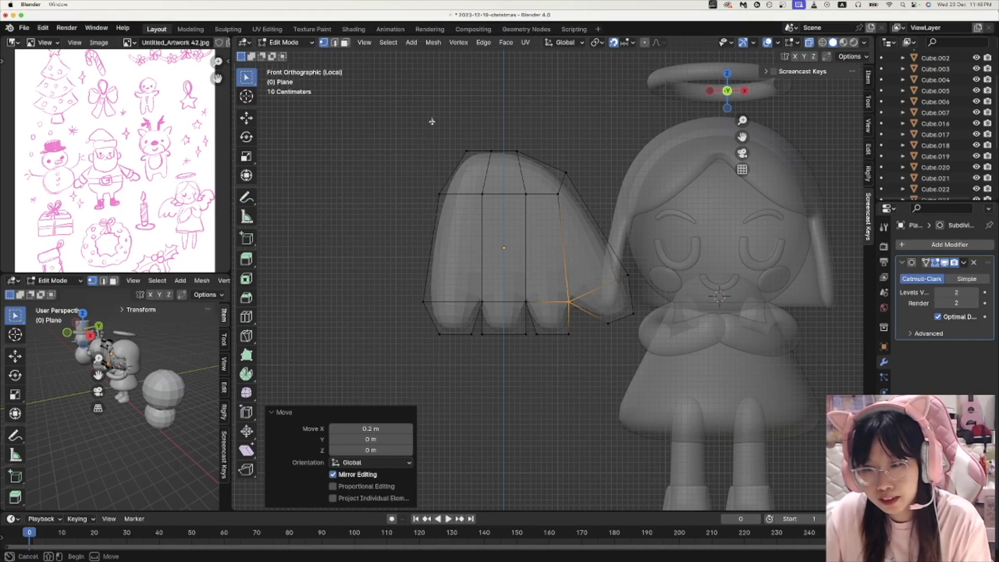
Step: Extrude the wing's side edge away from the angel by 0.8 m, and lower its vertices into a pointed feather
click(432, 245)
key(e)
click(392, 284)
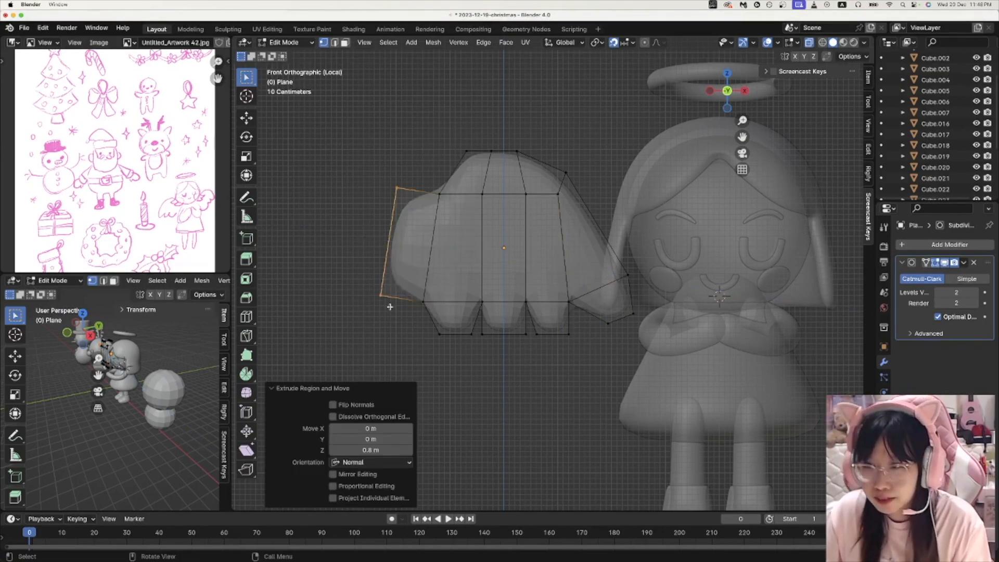
click(383, 295)
key(g)
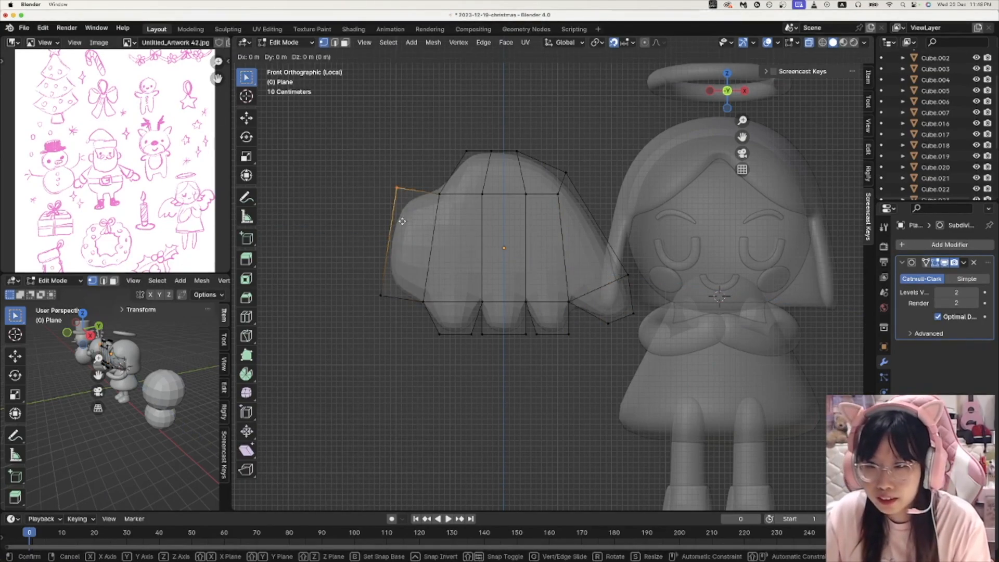
key(z)
click(389, 294)
Step: Move the wing's upper corner vertex on the far side from the angel 0.1 m in X and -0.1 m in Z
click(468, 153)
key(g)
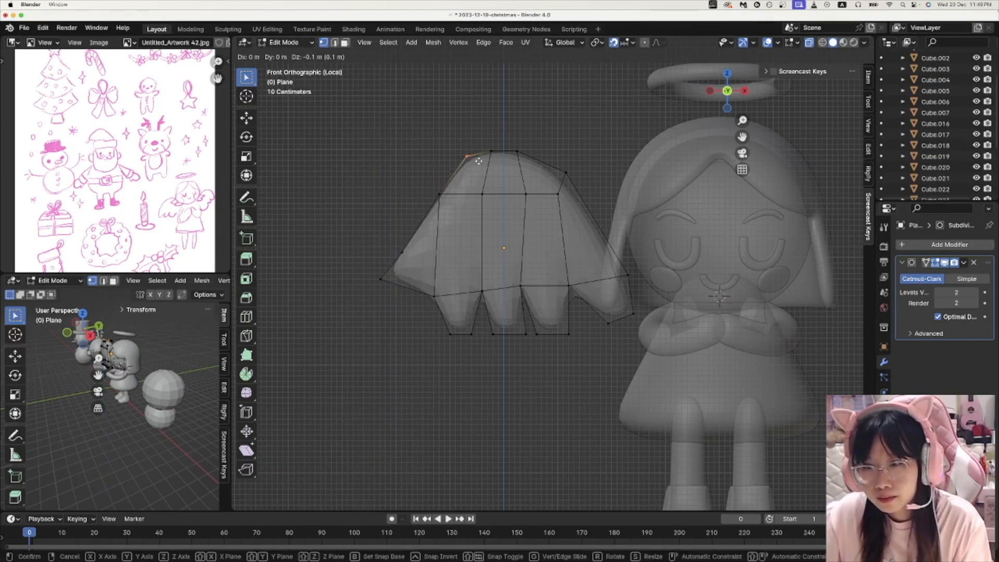
click(495, 149)
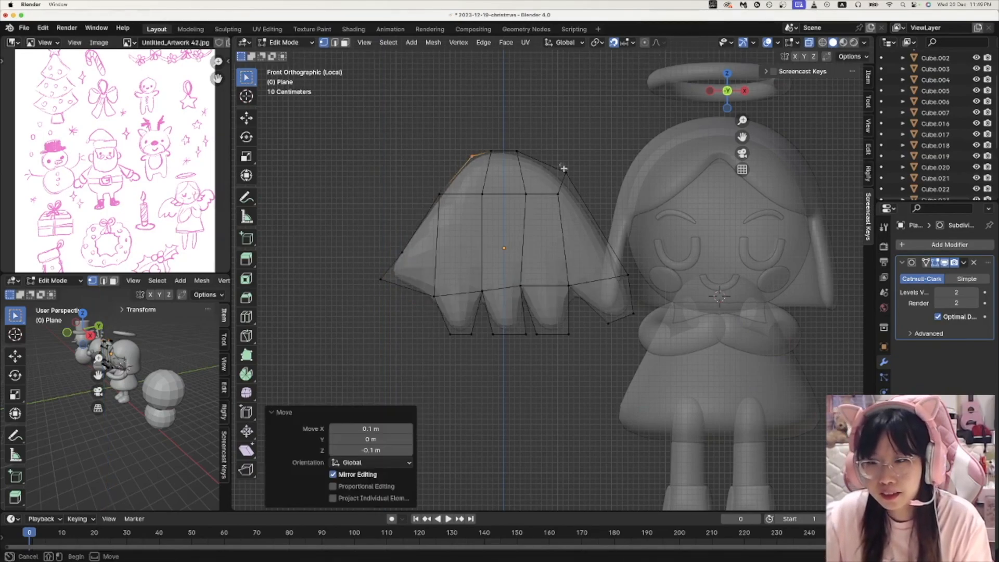
Step: Apply smooth shading to the wing object
key(Tab)
right_click(445, 219)
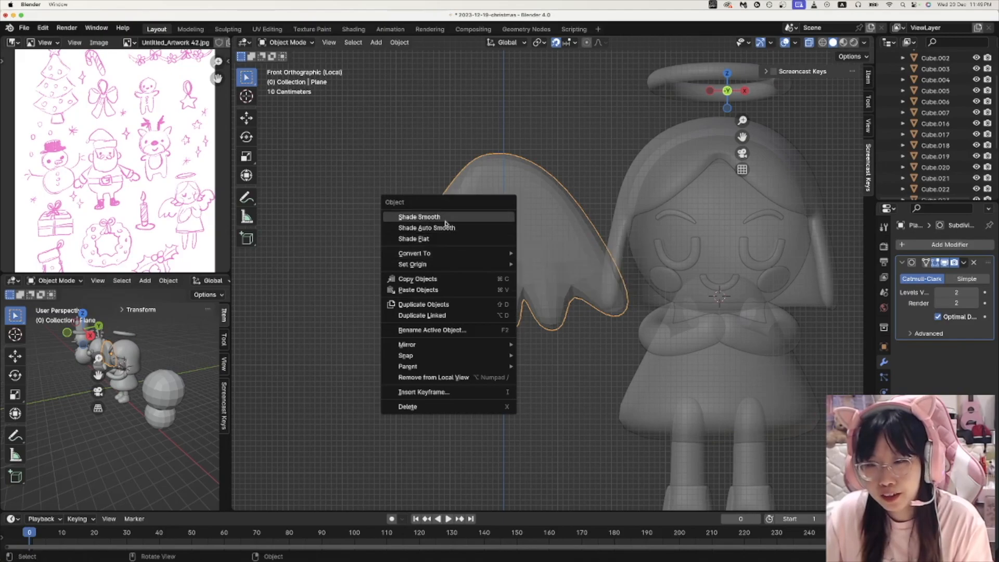
click(445, 218)
key(Tab)
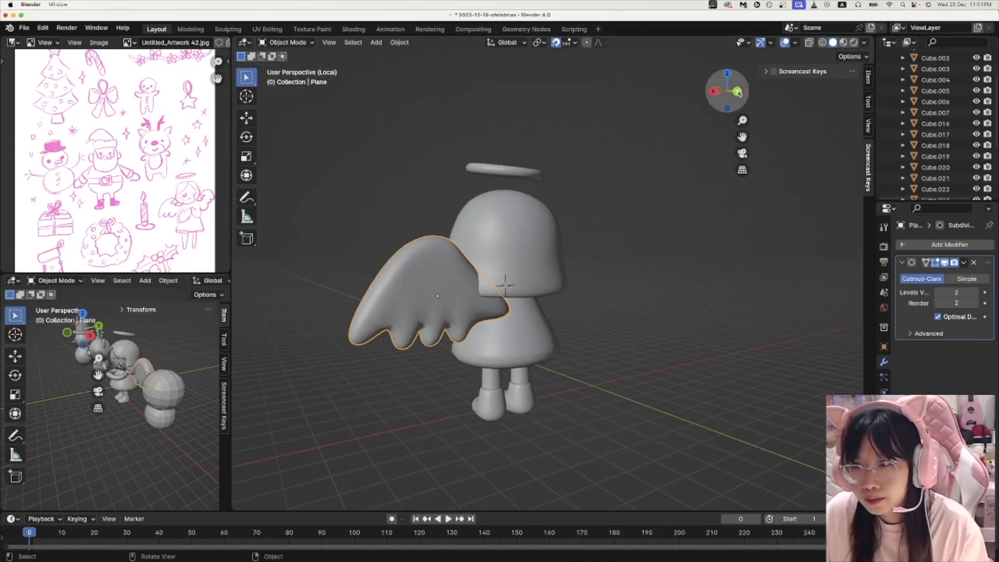
Step: Rotate the wing about the Z axis and move it along Y behind the angel's back
alt+middle_drag(510, 287, 473, 295)
key(r)
key(z)
click(473, 296)
middle_drag(546, 296, 468, 346)
key(g)
key(y)
click(484, 323)
Step: Turn the wing further about Z and shift it against the angel's back
key(r)
key(z)
click(603, 359)
key(g)
key(y)
click(534, 352)
middle_drag(534, 352, 588, 274)
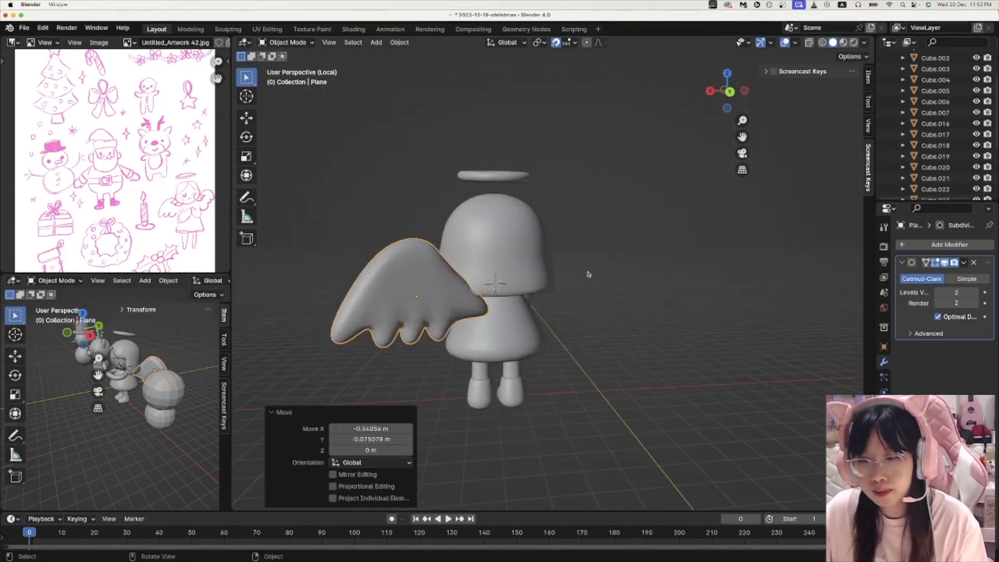
Step: Mirror the wing across the X axis with a Mirror modifier, and leave the isolated view of the angel
click(916, 249)
text(mir)
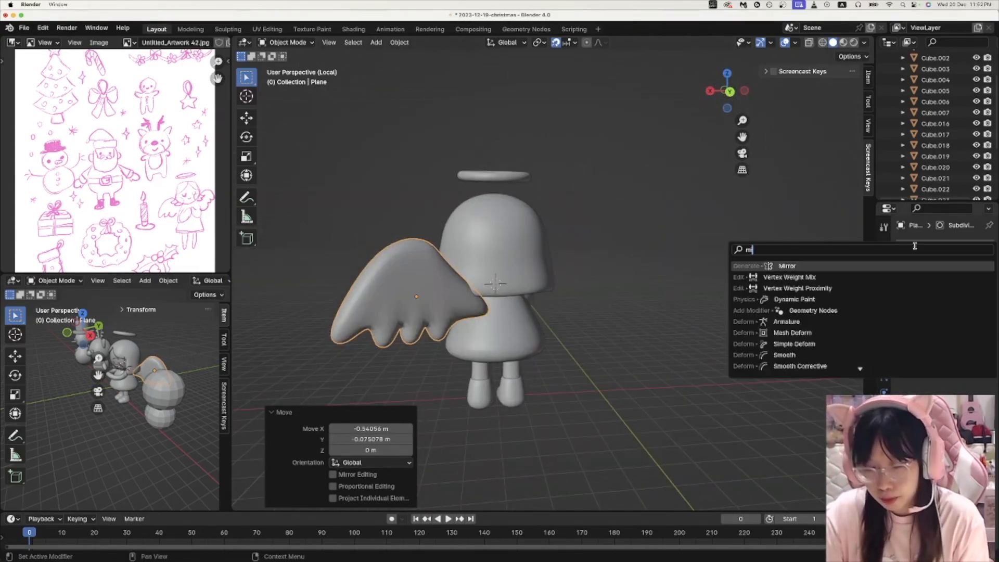
key(Return)
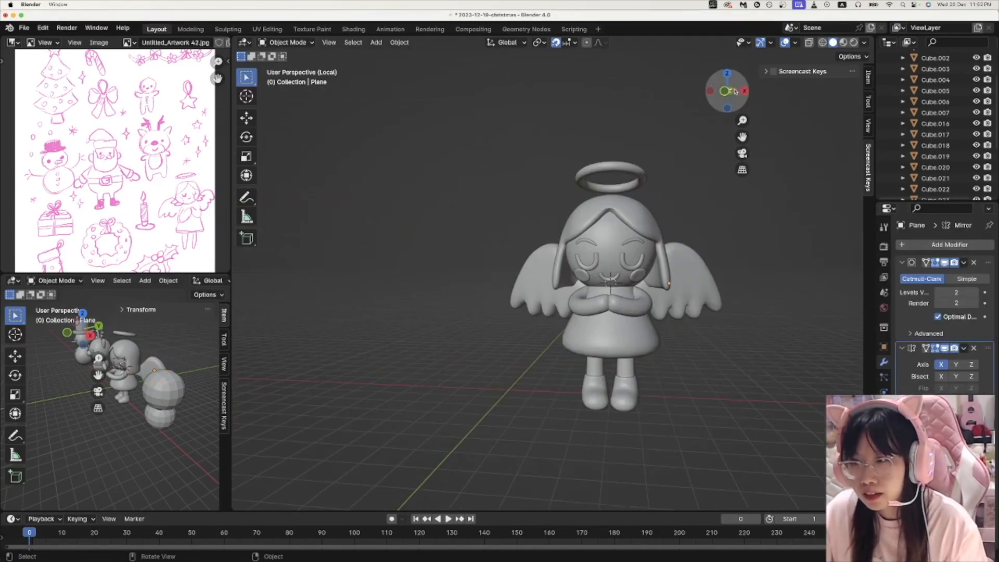
click(727, 90)
key(slash)
Step: Scale up the lower sphere of the unfinished figure beside the angel for Santa's body, and move it down along Z
scroll(672, 313, down, 2)
scroll(671, 314, up, 5)
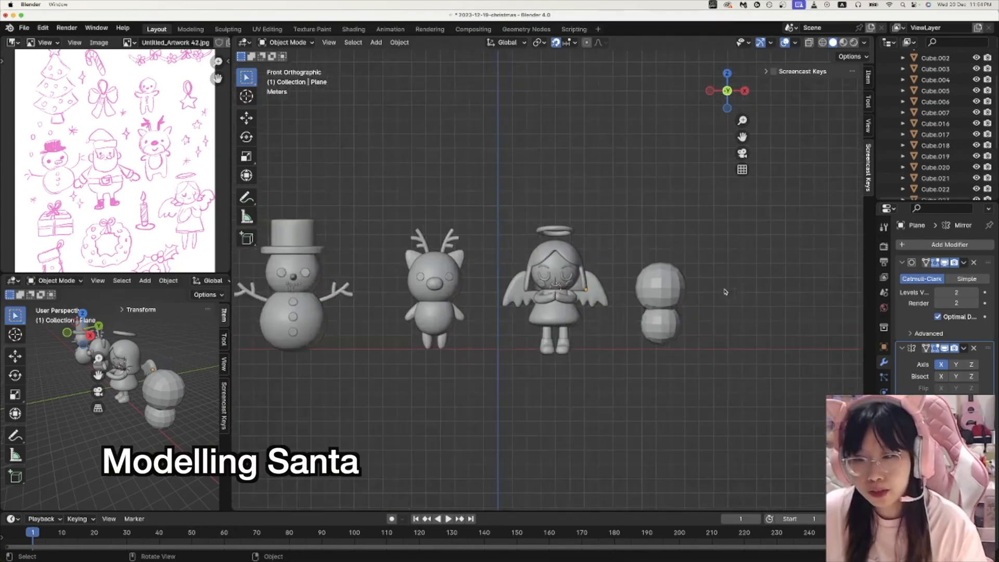
scroll(739, 315, up, 2)
scroll(741, 317, up, 2)
scroll(590, 323, up, 3)
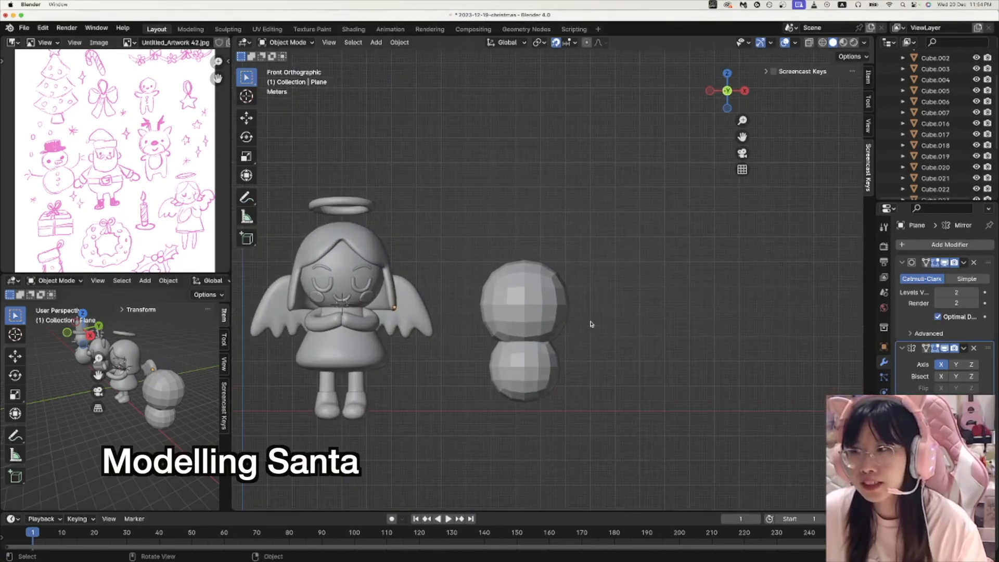
scroll(640, 339, down, 4)
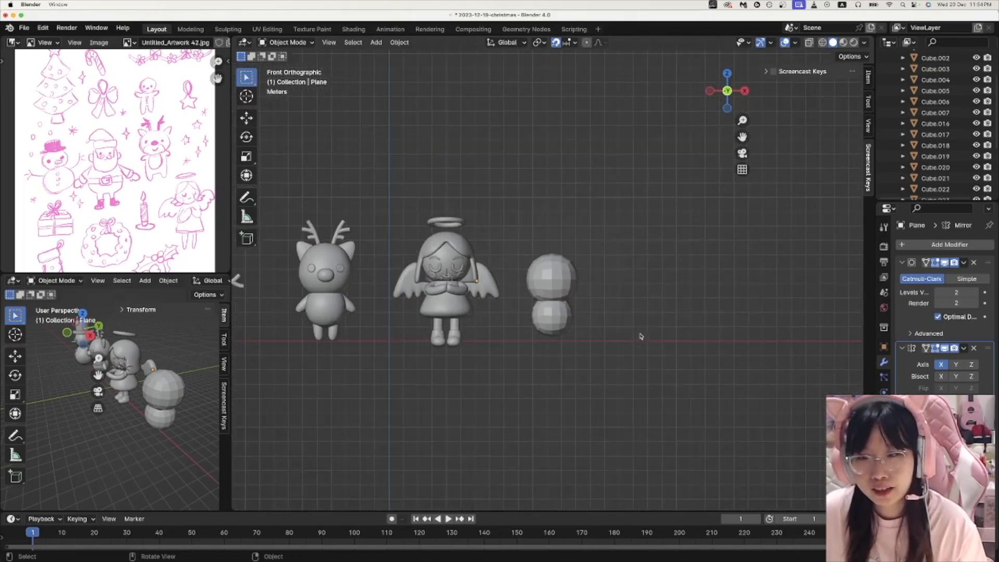
scroll(640, 337, up, 2)
scroll(540, 302, up, 3)
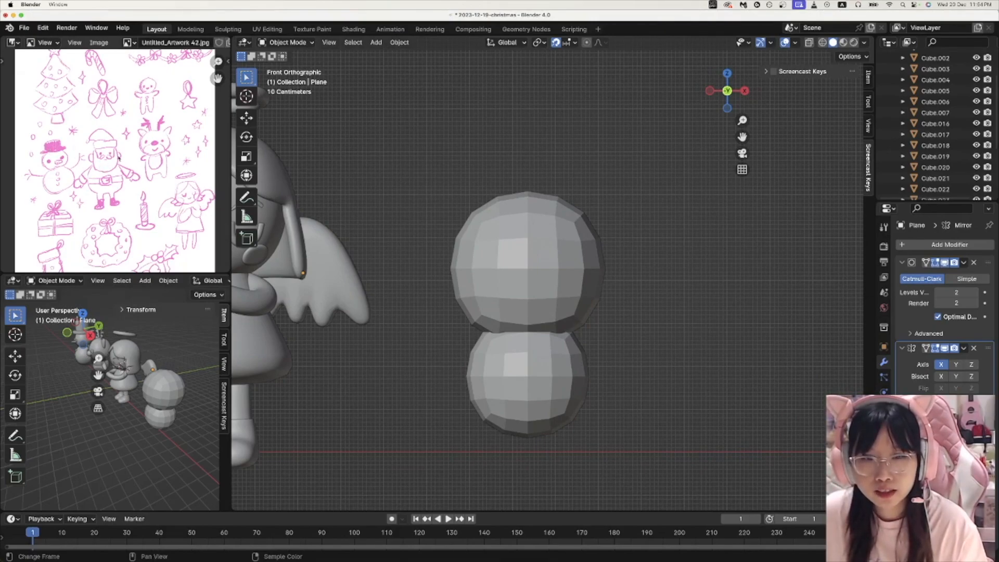
click(563, 380)
key(s)
click(587, 380)
key(g)
key(z)
click(587, 419)
Step: Select both of Santa's spheres and raise them together along Z
drag(446, 206, 602, 432)
key(g)
key(z)
click(607, 333)
scroll(609, 346, down, 4)
scroll(612, 346, up, 1)
Step: Adjust the height of Santa's head sphere above the body along Z
click(546, 229)
key(KP_Decimal)
key(g)
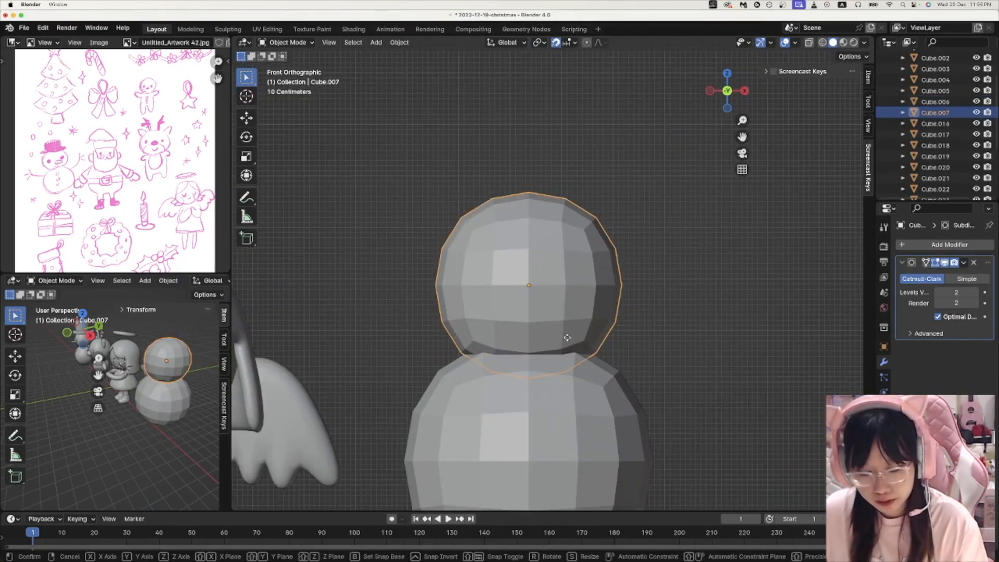
key(z)
click(569, 331)
Step: Apply smooth shading to Santa's head and body spheres
scroll(577, 321, down, 3)
click(587, 310)
click(582, 303)
right_click(581, 302)
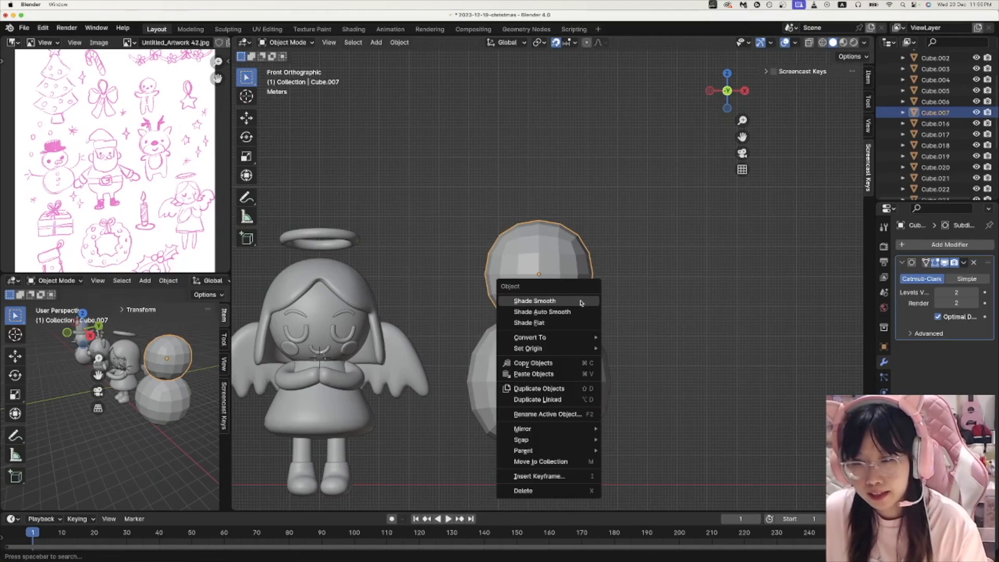
click(581, 301)
click(654, 348)
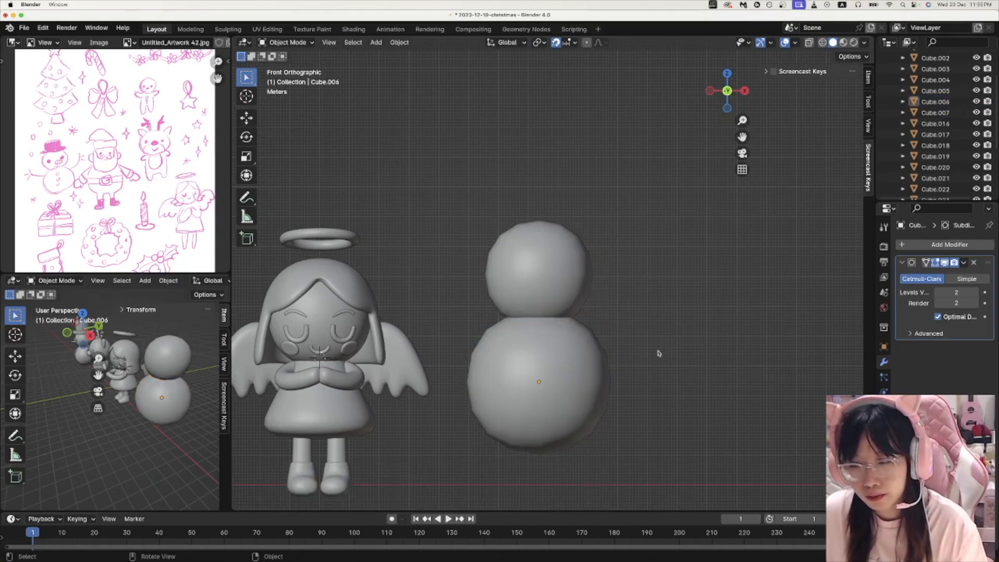
Step: Snap the 3D cursor to Santa's head sphere
click(570, 290)
key(shift+s)
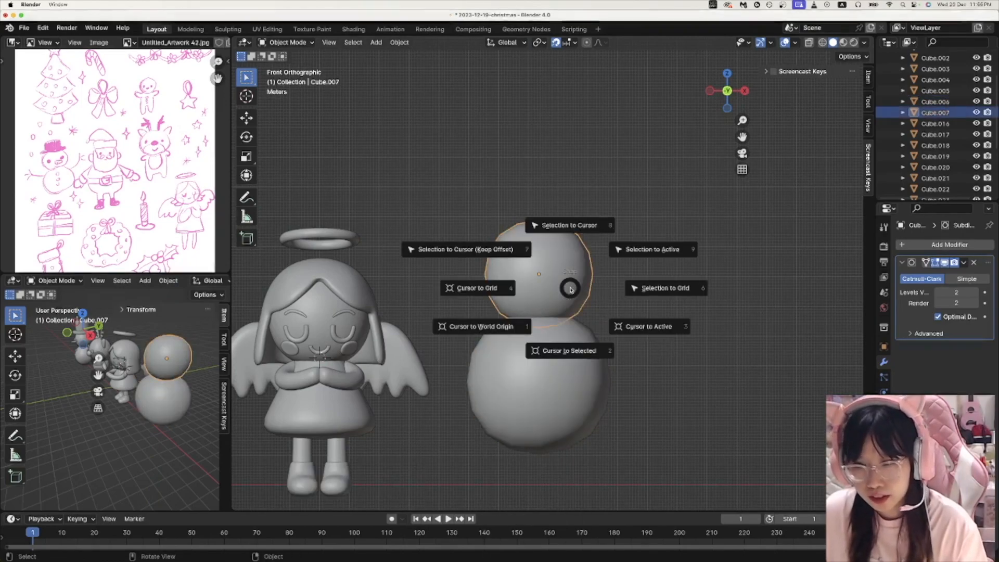
click(593, 355)
click(609, 283)
Step: Add a cube at the 3D cursor, raise it along Z above Santa's head, and enlarge it for the hat
key(shift+a)
mouse_move(569, 275)
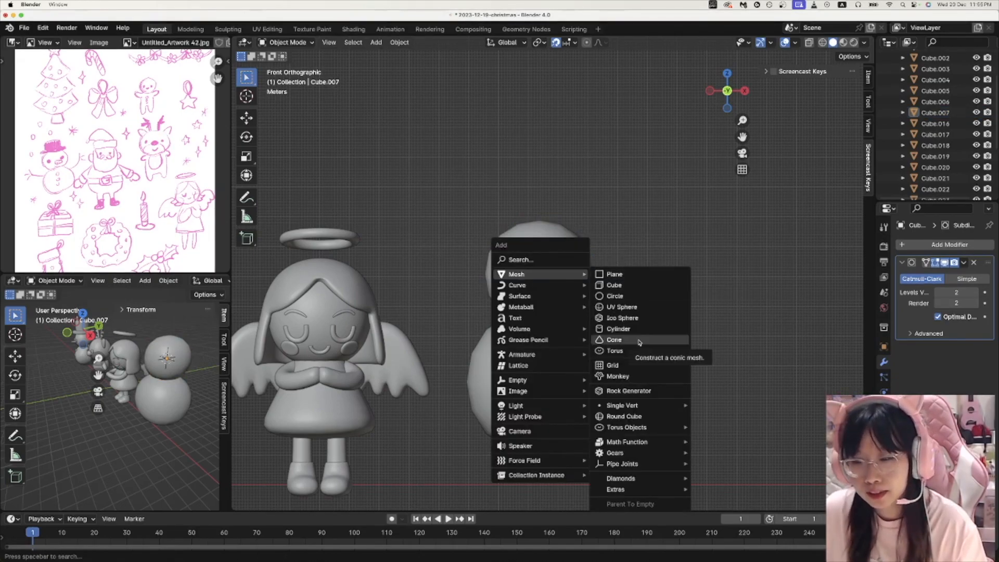
click(619, 286)
key(g)
key(z)
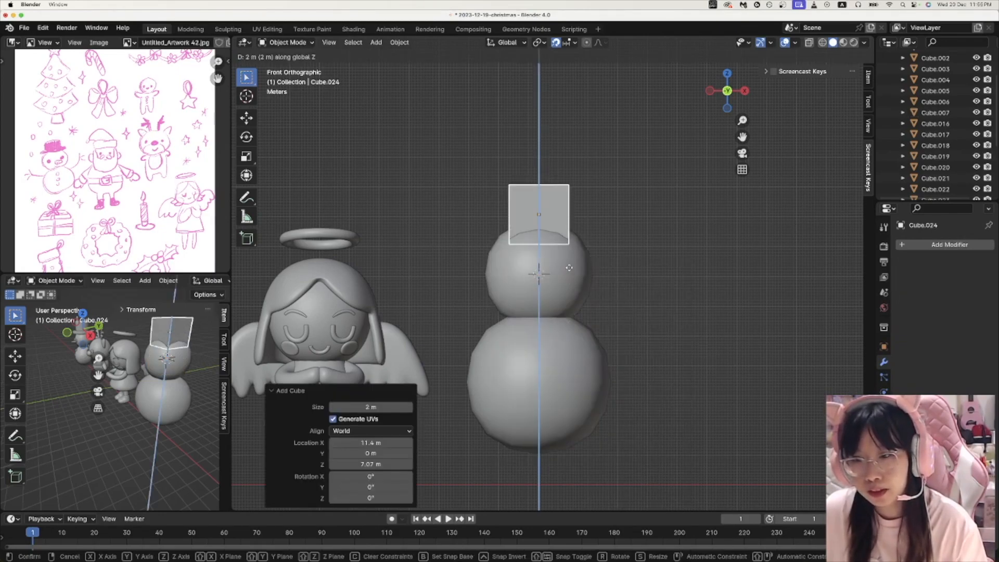
click(569, 268)
key(s)
click(616, 264)
Step: Give the hat cube a level 2 subdivision surface, and add a horizontal loop cut near its lower edge
key(ctrl+2)
key(Tab)
key(ctrl+r)
click(593, 189)
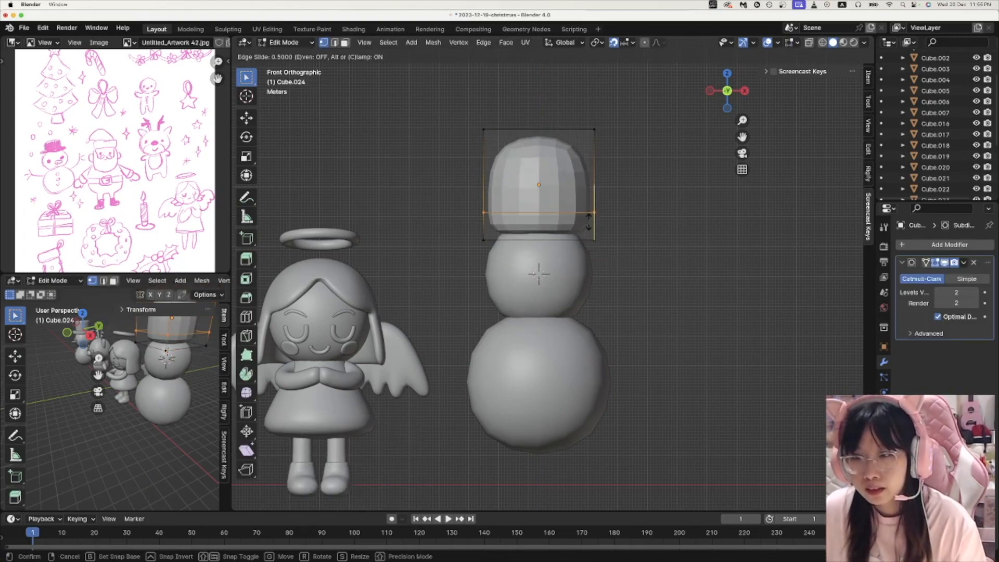
click(593, 215)
Step: Scale down the hat's top vertices to taper it into a cone
key(alt+z)
drag(466, 117, 624, 156)
key(s)
click(560, 149)
middle_drag(646, 326, 668, 333)
key(Tab)
key(alt+z)
key(1)
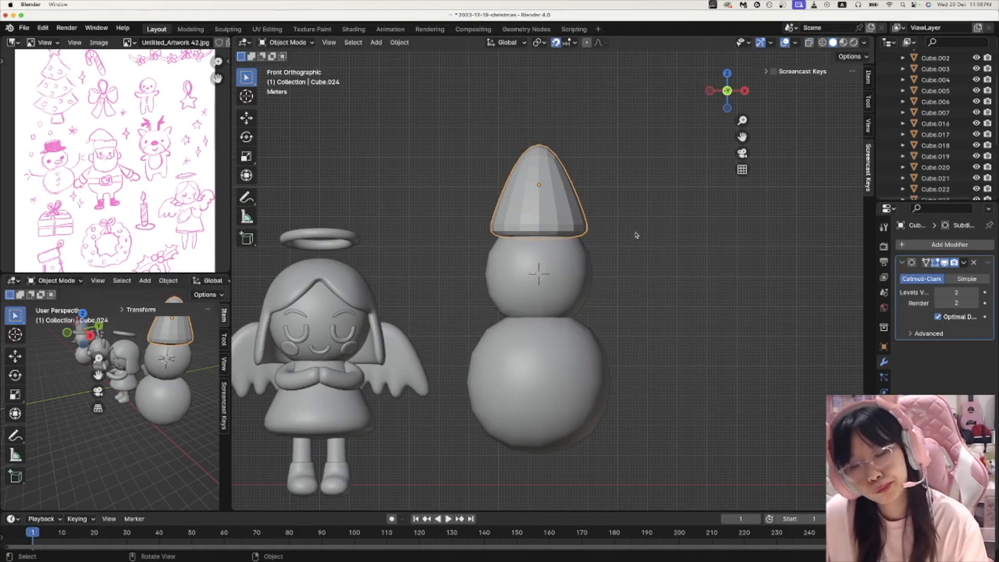
Step: Extend the hat's top with extruded sections that bend over and droop to one side, narrowing towards the tip
key(Tab)
middle_drag(621, 236, 632, 198)
key(g)
click(636, 178)
ctrl+right_click(637, 181)
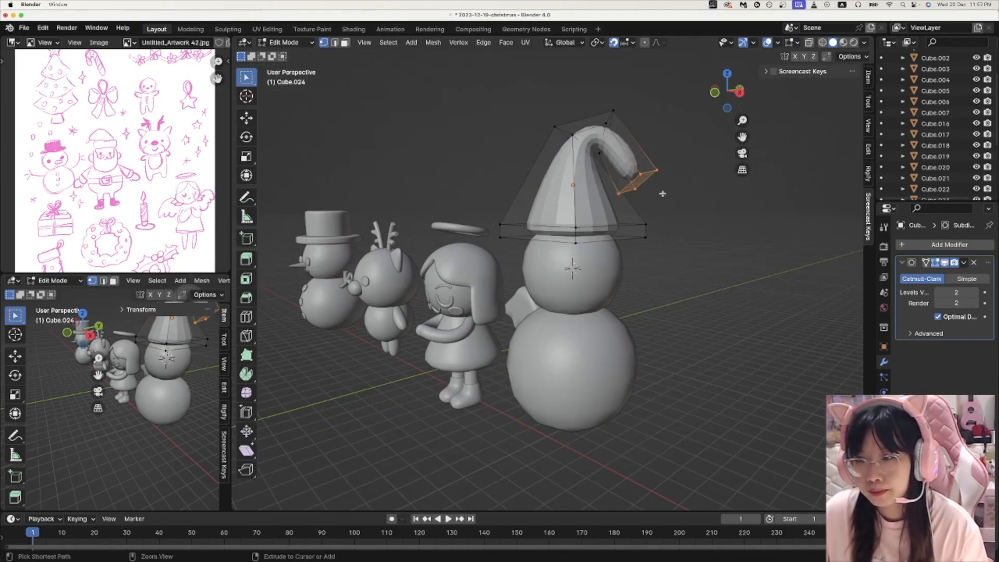
key(s)
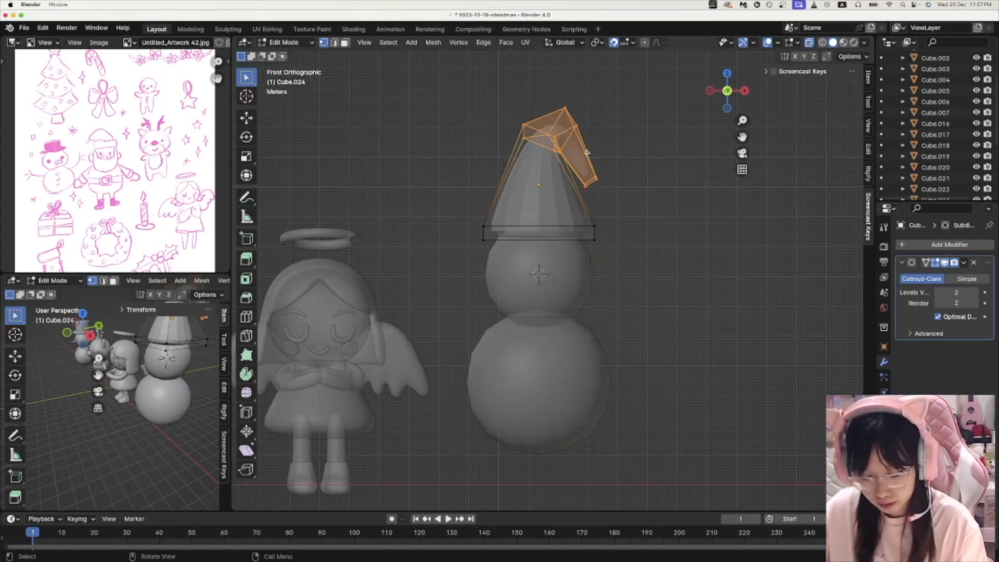
Step: Lower the hat's bent upper part along Z to shorten the hat
key(g)
key(z)
click(588, 183)
key(alt+z)
key(Tab)
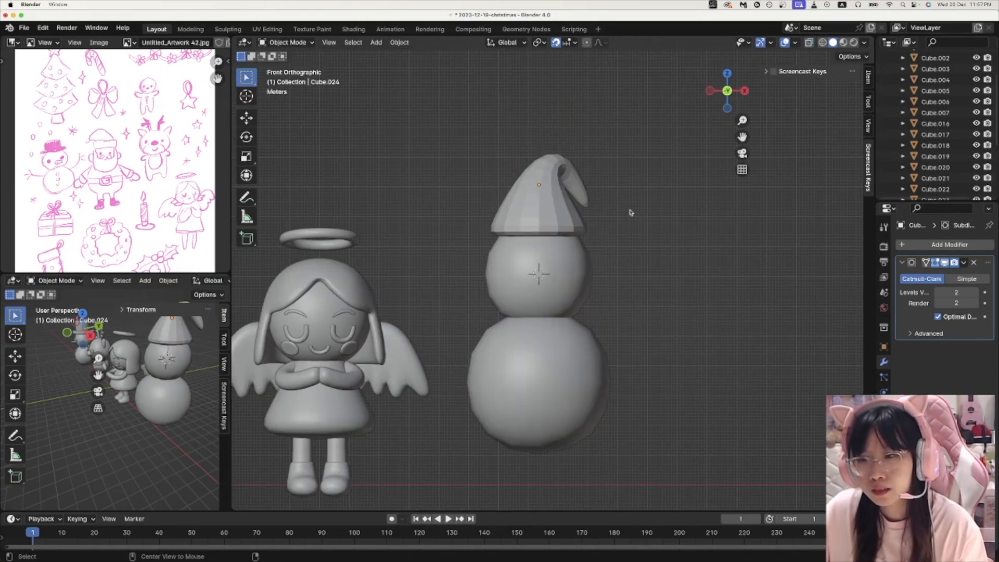
Step: Duplicate the ring of side faces around the hat's lower edge in place, and separate it into its own object
key(Tab)
key(alt+z)
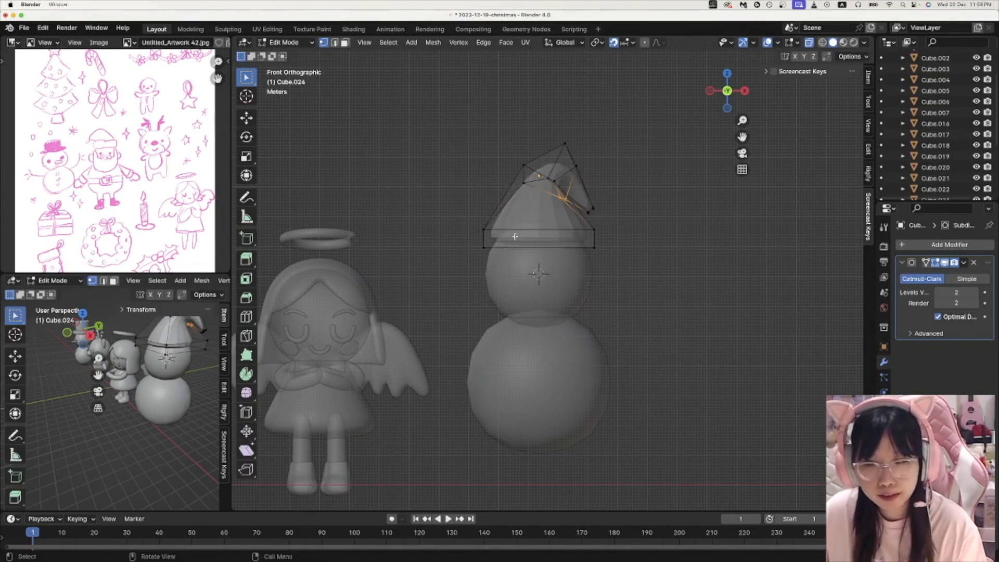
click(515, 236)
key(3)
alt+click(595, 239)
mouse_move(633, 270)
middle_down()
mouse_move(602, 270)
mouse_move(626, 270)
middle_up()
key(shift+d)
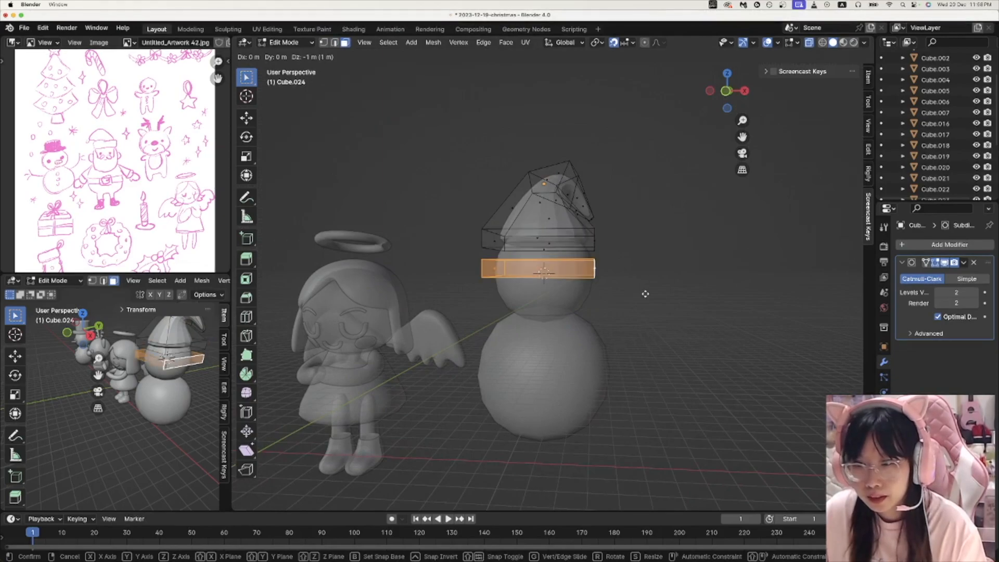
right_click(645, 294)
key(p)
click(646, 294)
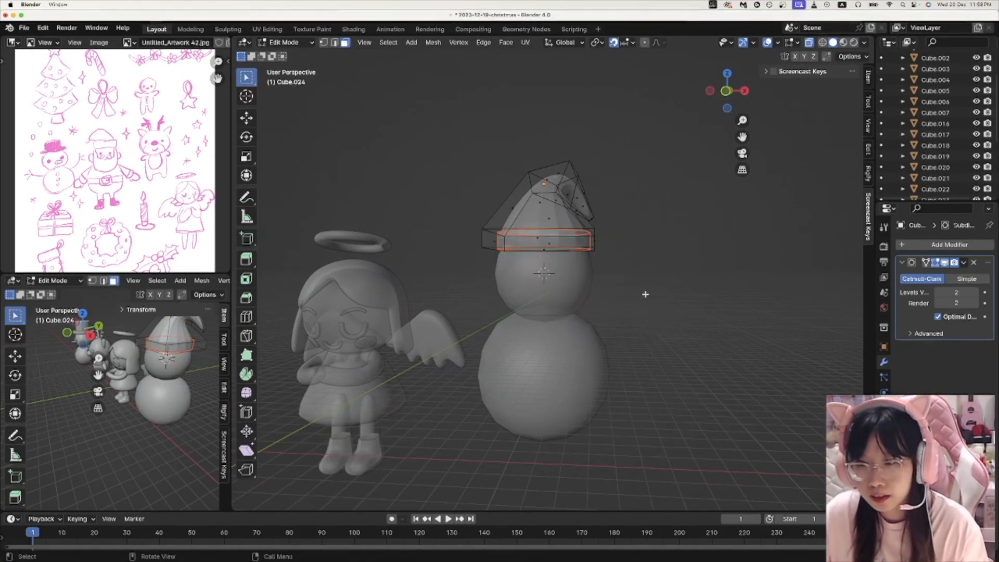
Step: Scale the separated hat band up by 1.171 and again by 1.05 so it wraps around the hat as a brim
key(Tab)
click(809, 43)
click(589, 246)
key(s)
click(607, 255)
right_click(608, 255)
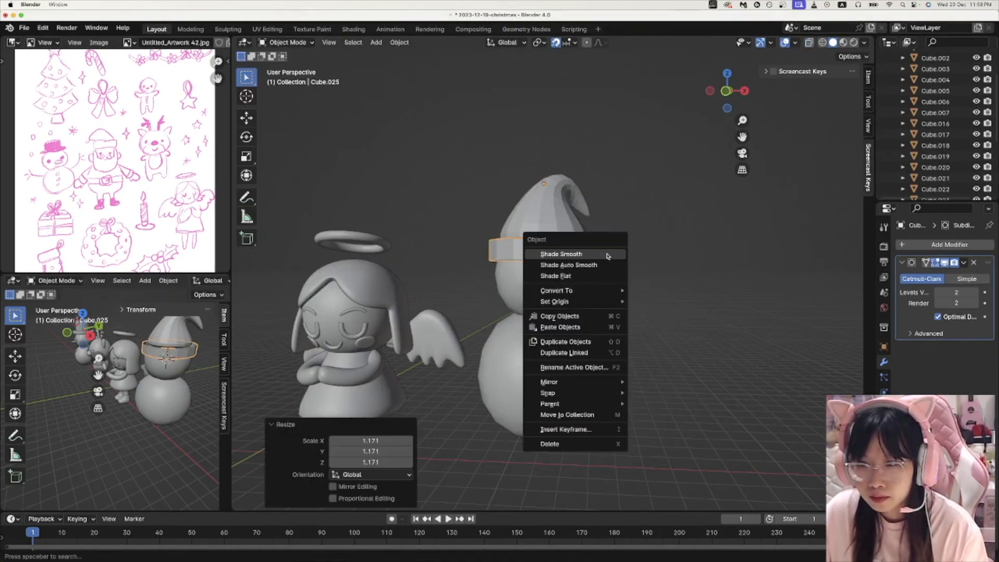
click(668, 224)
click(593, 249)
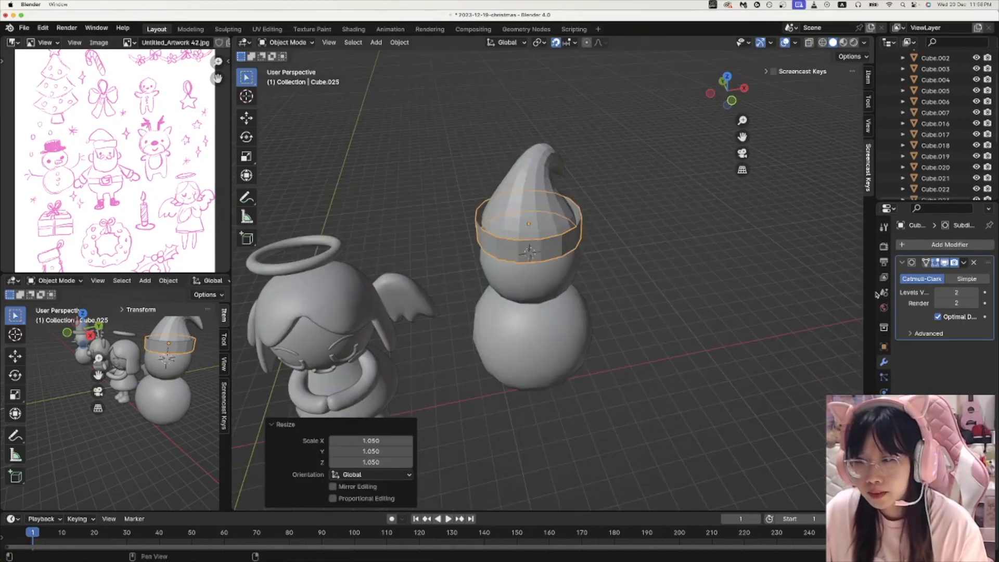
Step: Add a Solidify modifier with 0.19 m thickness to the hat band, and set its subdivision level to 2
click(914, 257)
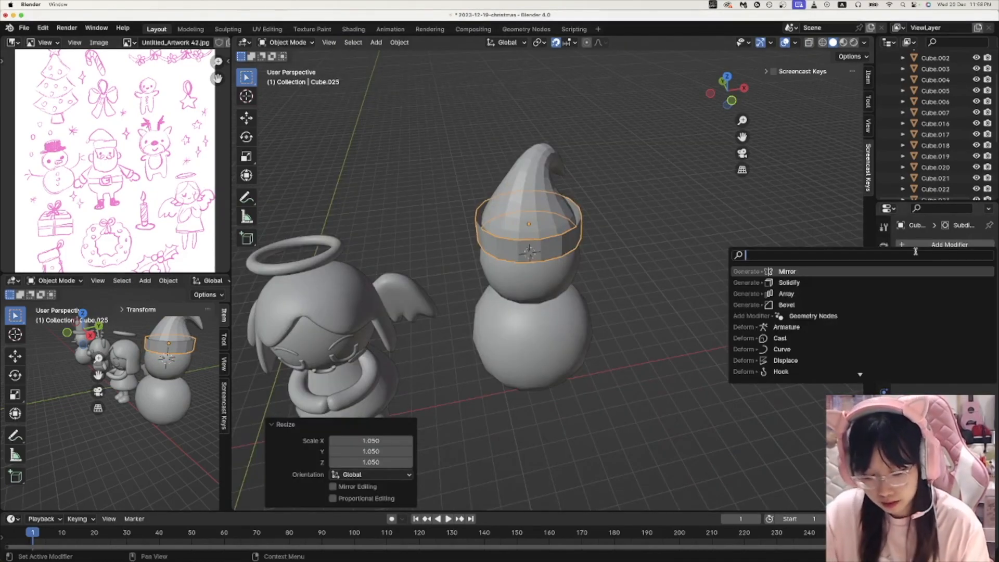
click(916, 253)
drag(957, 378, 974, 378)
key(ctrl+2)
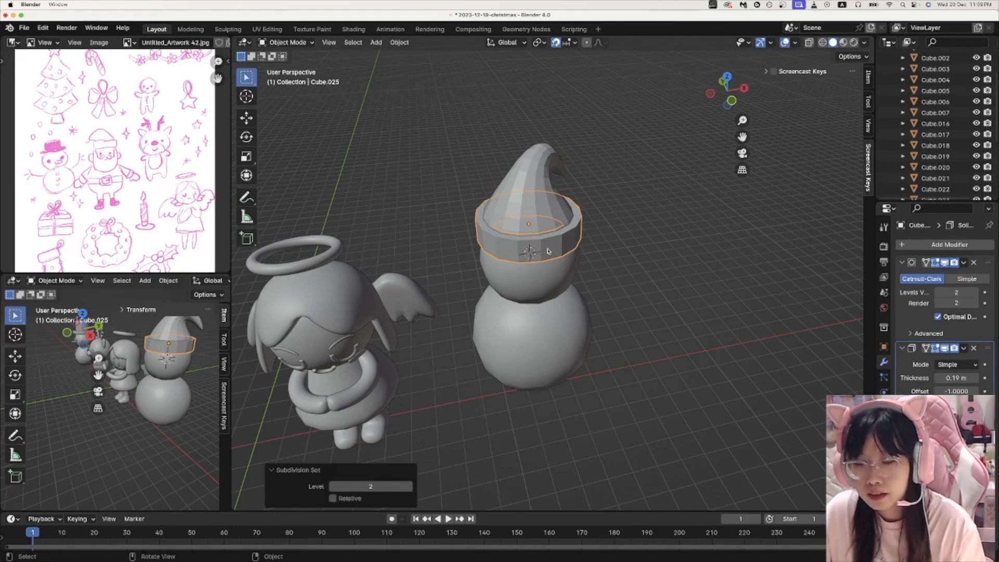
Step: Reorder the hat brim's modifiers so that Subdivision comes after Solidify
drag(988, 263, 986, 359)
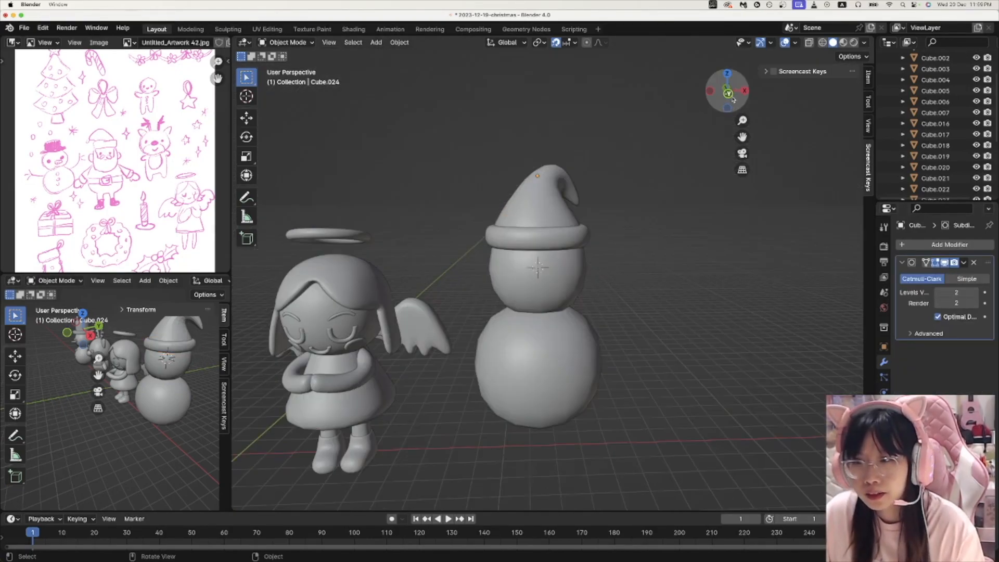
drag(727, 92, 661, 107)
middle_drag(672, 217, 723, 82)
Step: Add a smooth-shaded cube with subdivision level 2 as a small pompom on the hat's drooping tip, and save the file
click(727, 97)
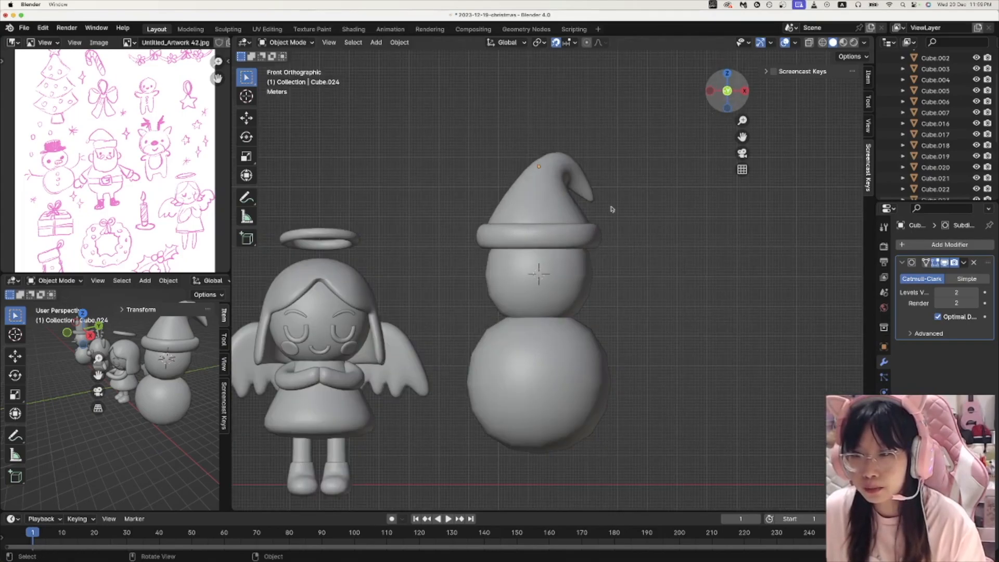
key(shift+a)
click(594, 264)
key(g)
click(602, 211)
key(ctrl+2)
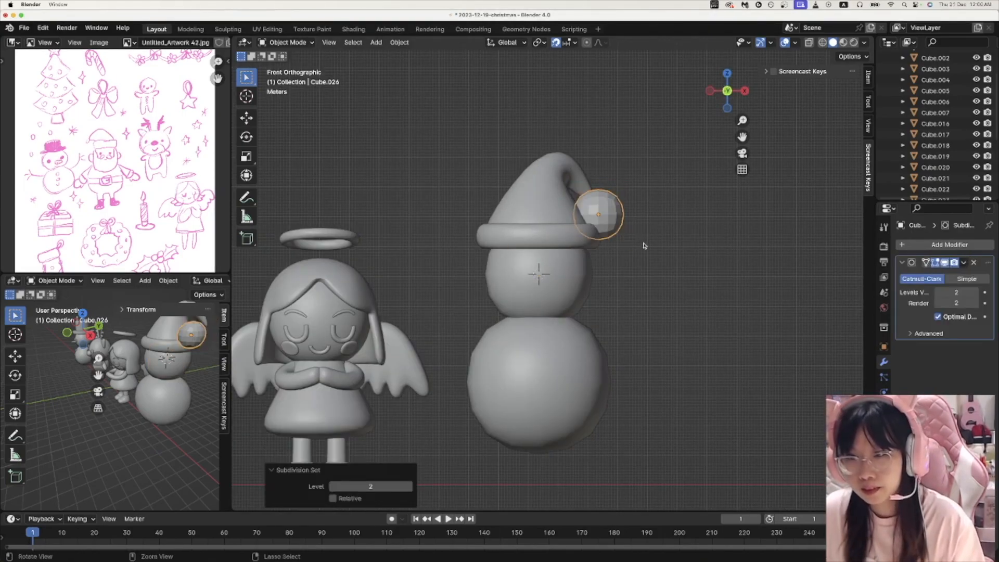
key(g)
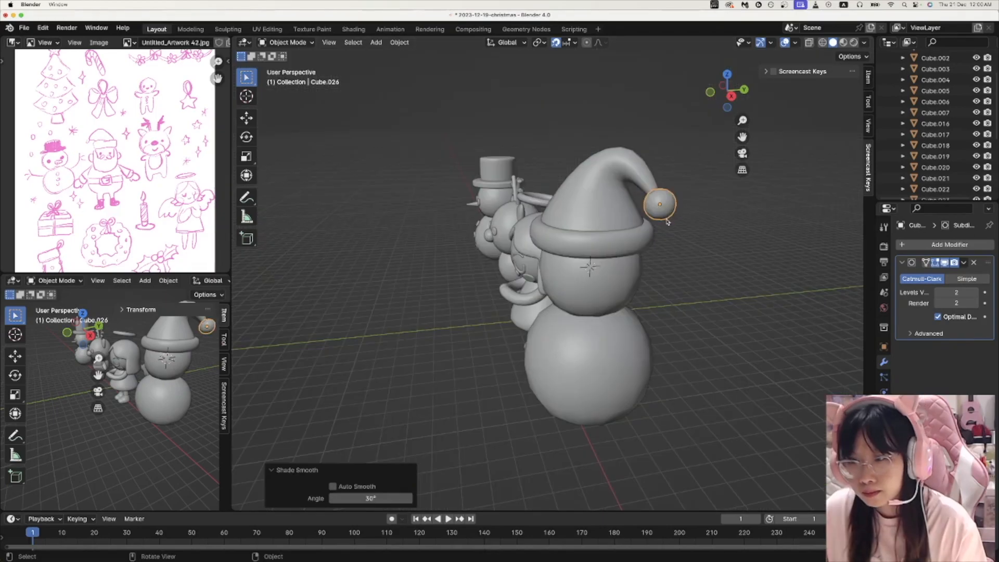
key(s)
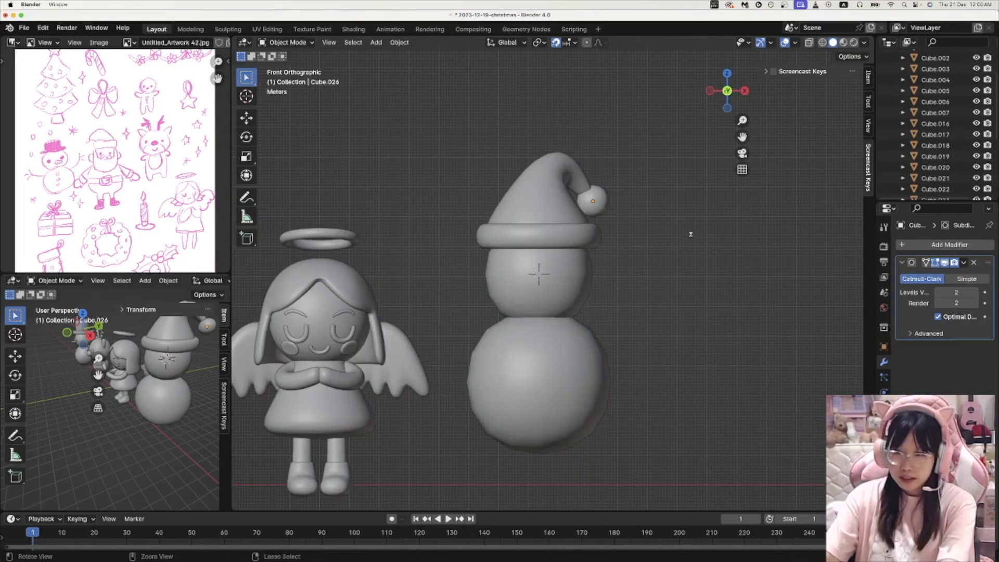
key(super+s)
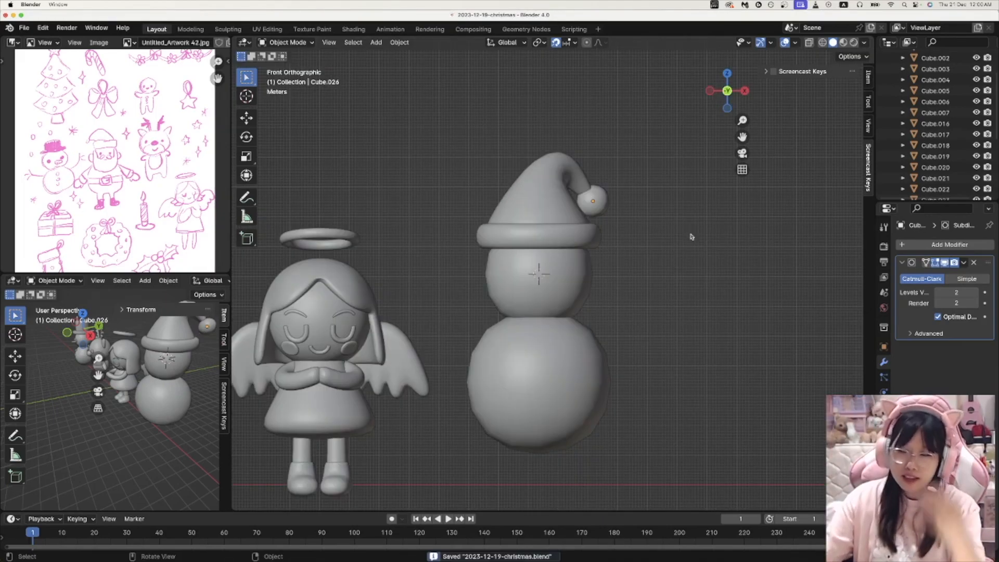
Step: Scale up the edge loop around the middle of the hat to make its cone fuller
click(544, 179)
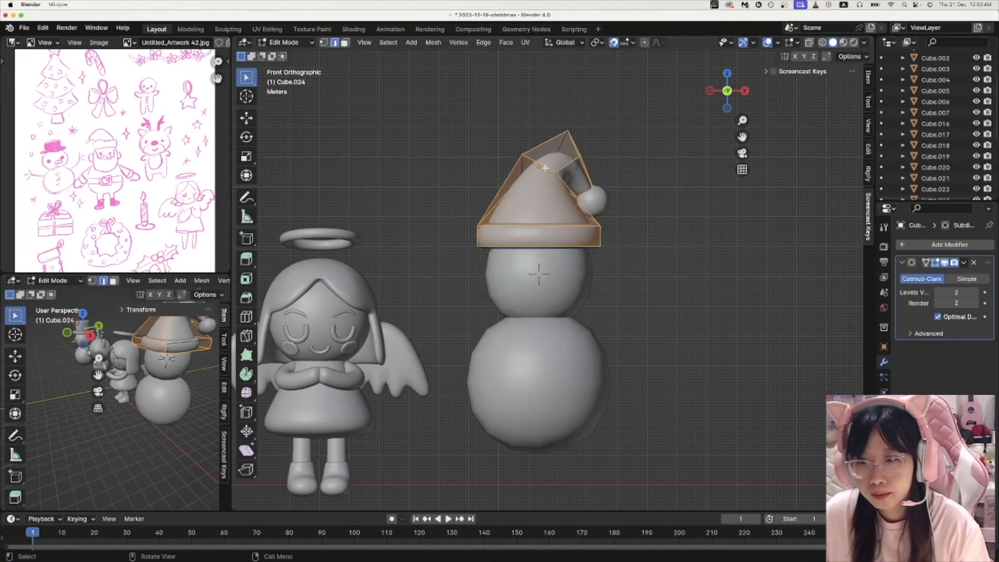
key(Tab)
key(s)
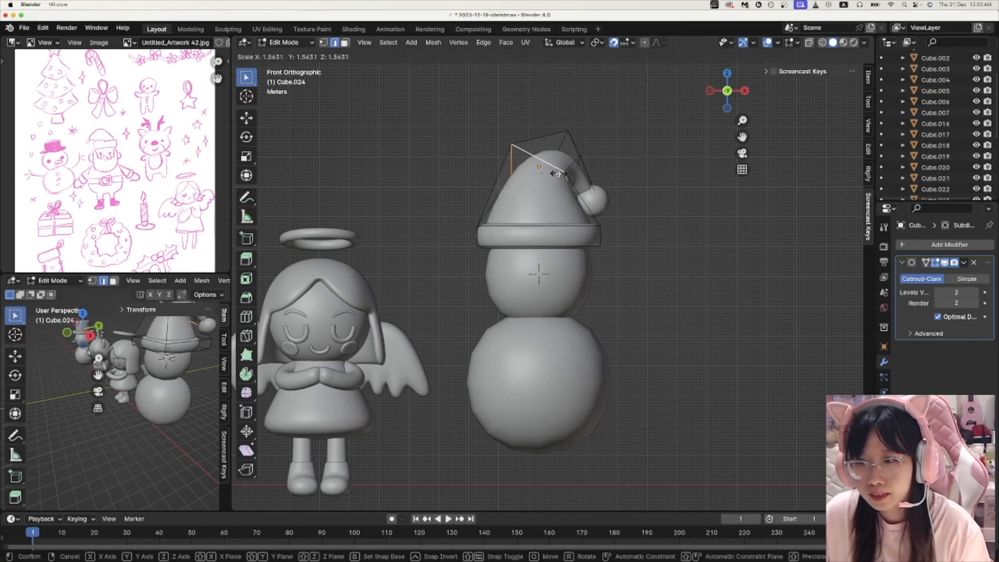
click(551, 169)
key(Tab)
Step: Lower the hat, its brim and the pompom together slightly along Z onto the head
shift+click(573, 235)
shift+click(594, 205)
key(g)
key(z)
click(594, 208)
click(663, 225)
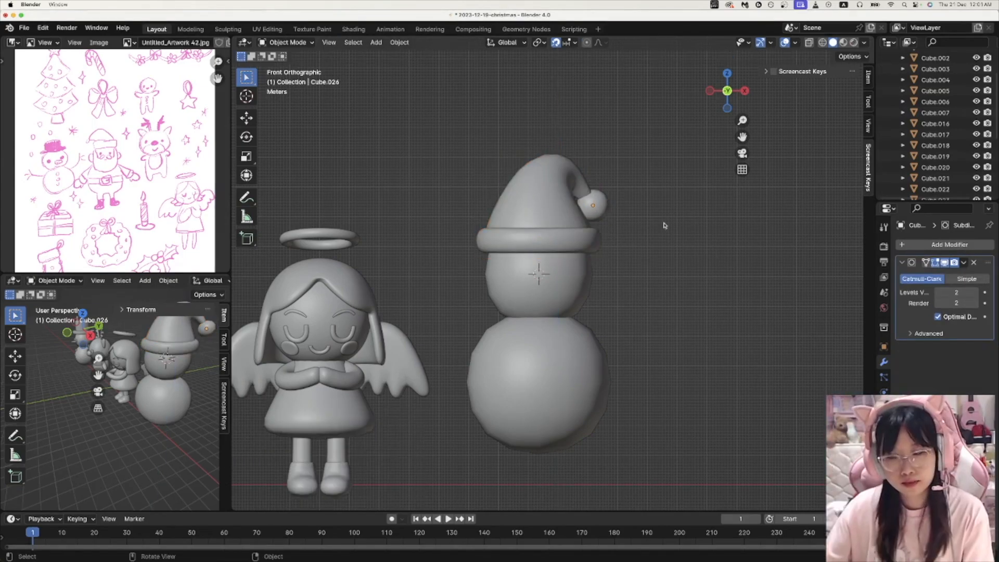
Step: Isolate Santa's hat, pompom, head and body in local view
click(536, 258)
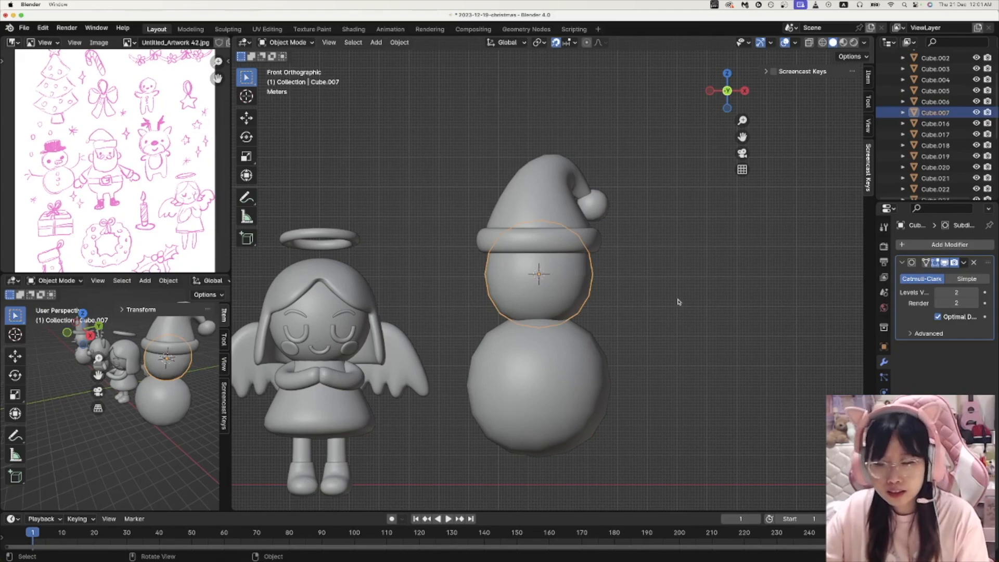
drag(476, 183, 602, 446)
key(slash)
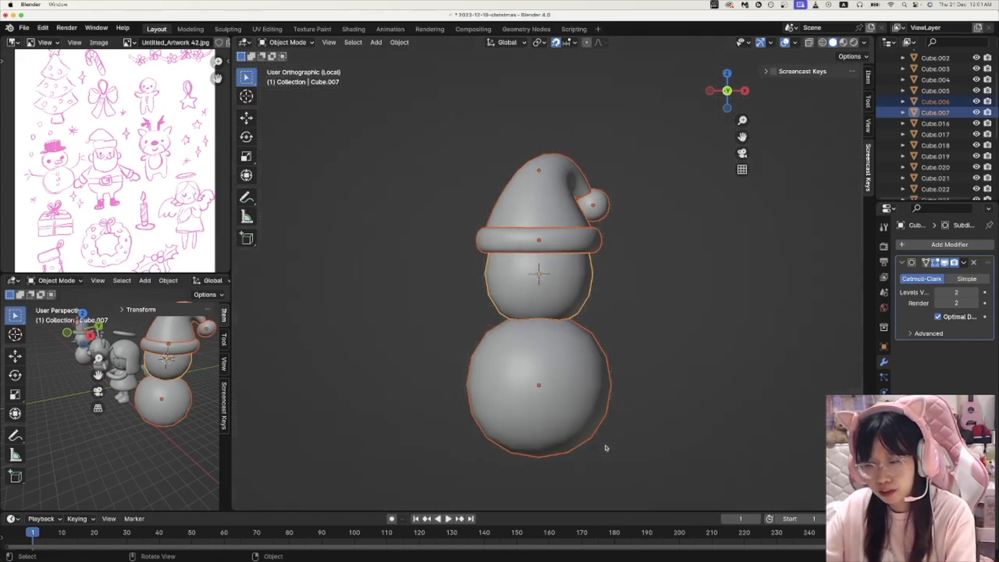
Step: Convert Santa's head to a mesh so its subdivision becomes real geometry
click(561, 260)
right_click(555, 275)
mouse_move(601, 287)
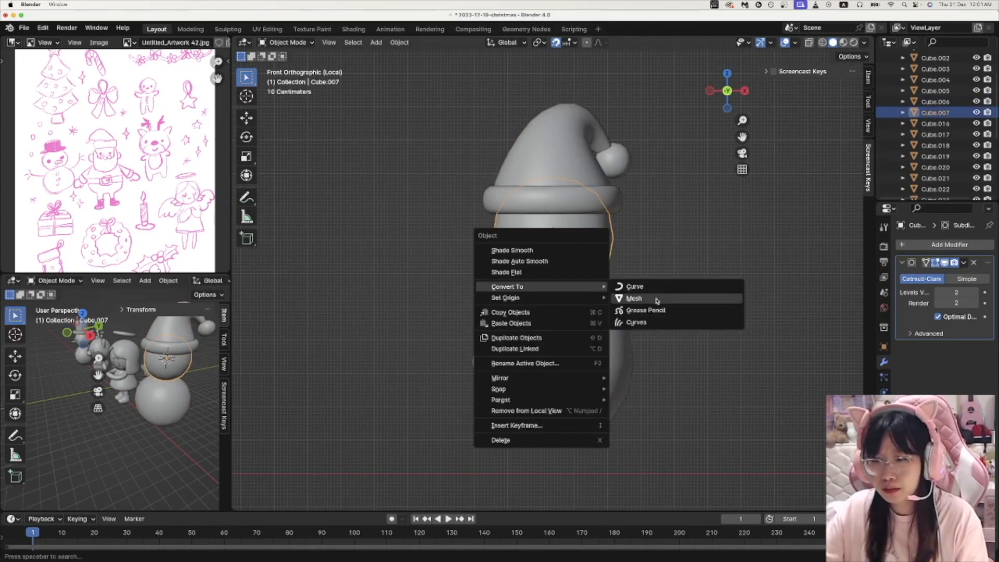
click(633, 299)
Step: Select the faces down both sides and across the lower part of the head, and make them a separate beard object
key(Tab)
key(KP_Decimal)
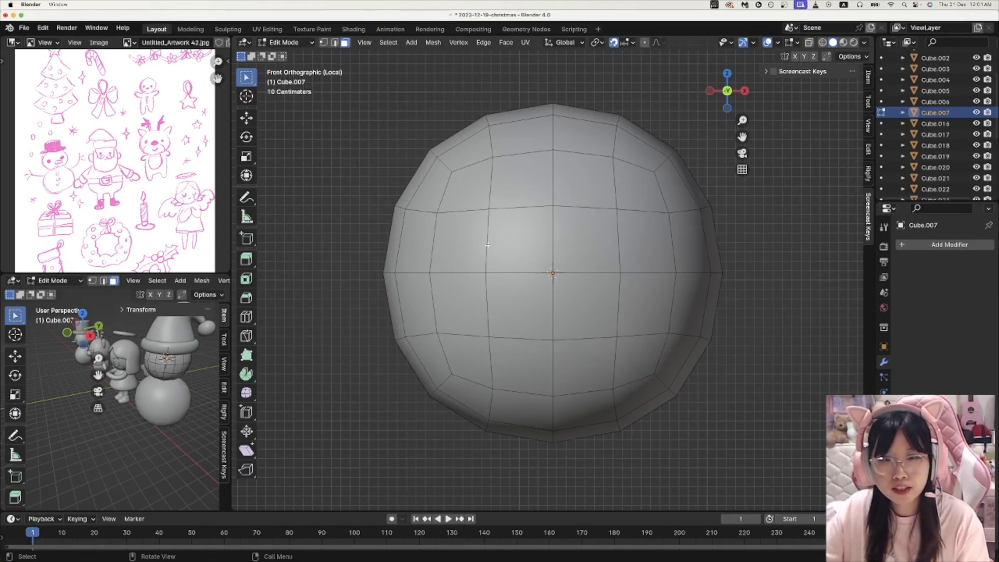
click(408, 256)
shift+click(414, 303)
shift+click(422, 354)
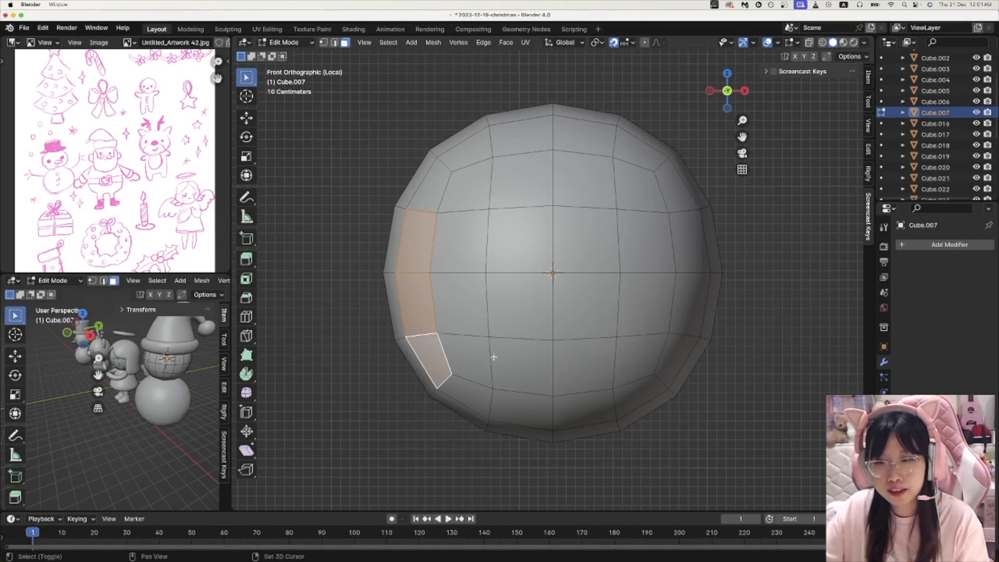
shift+click(484, 354)
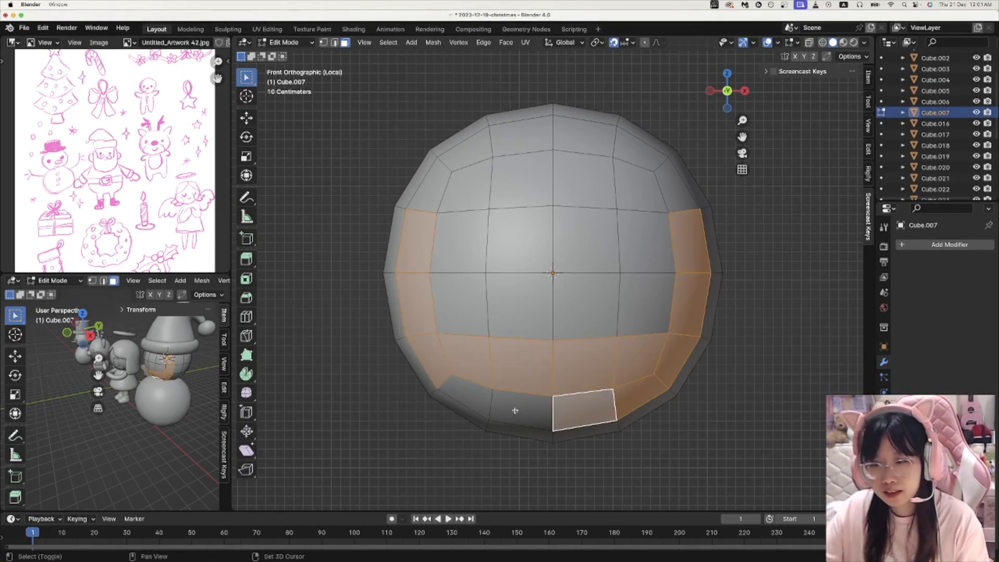
shift+click(515, 410)
shift+click(460, 398)
shift+click(450, 409)
shift+click(395, 243)
shift+click(395, 307)
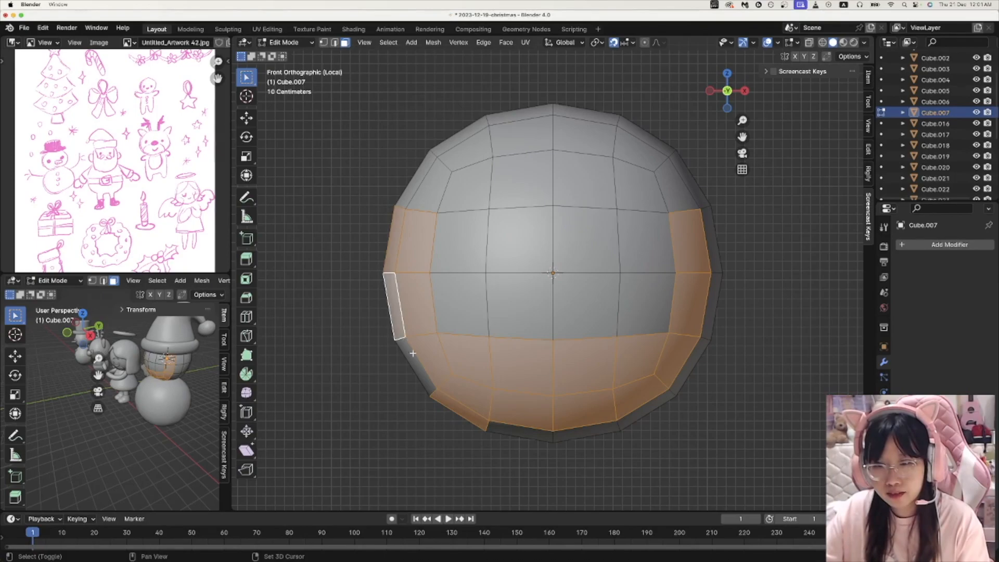
shift+click(414, 359)
shift+click(539, 438)
middle_drag(540, 437, 700, 350)
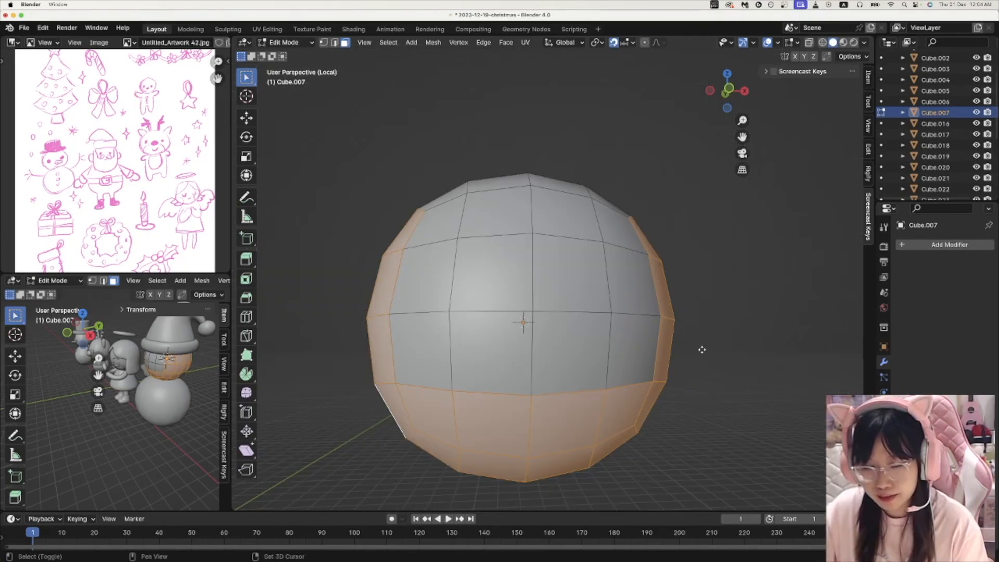
key(g)
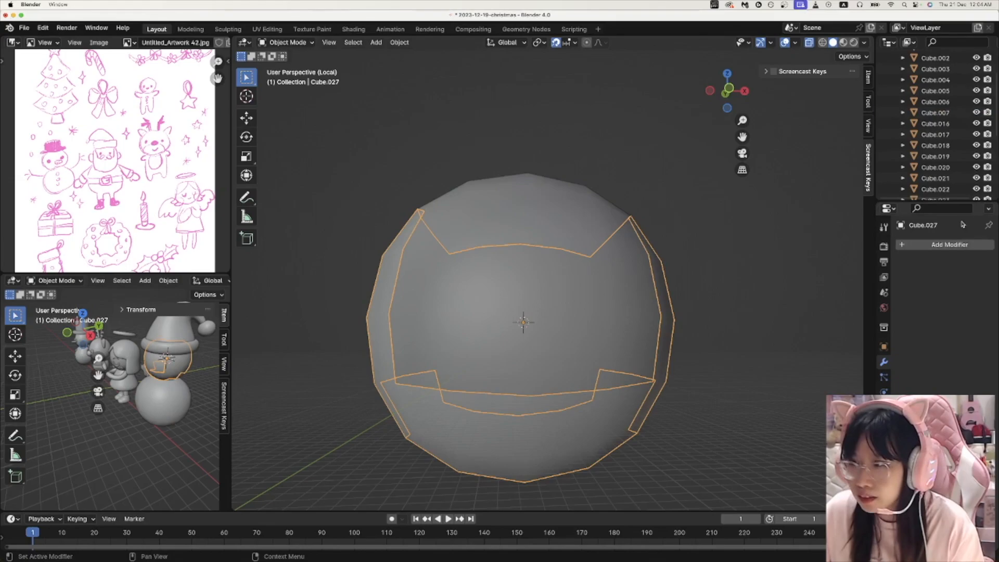
Step: Rename the separated face strip as Beard
scroll(944, 130, down, 5)
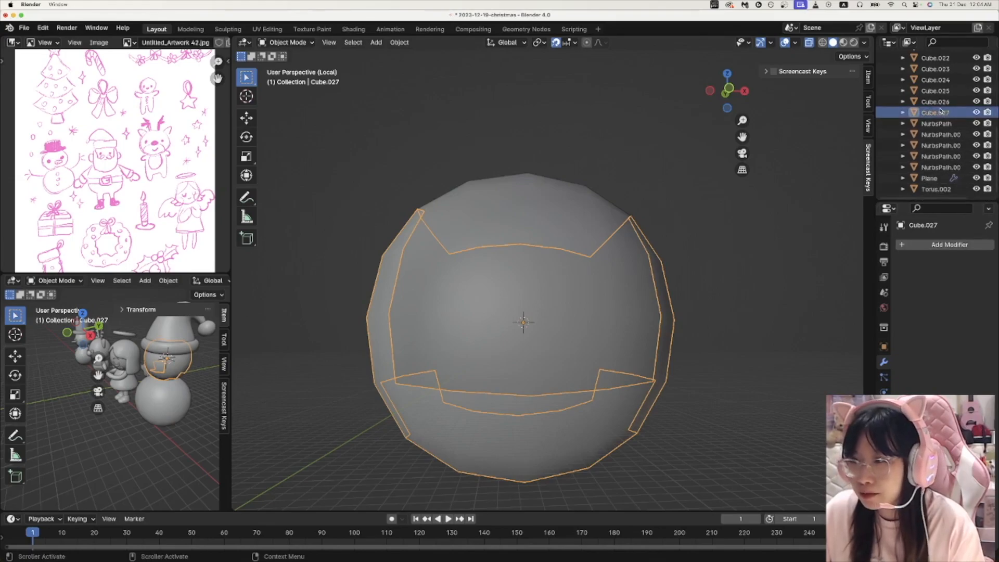
double_click(940, 108)
text(Beard)
key(Return)
Step: Give the Beard a Solidify modifier with -0.05 m thickness and a subdivision level of 2
click(931, 245)
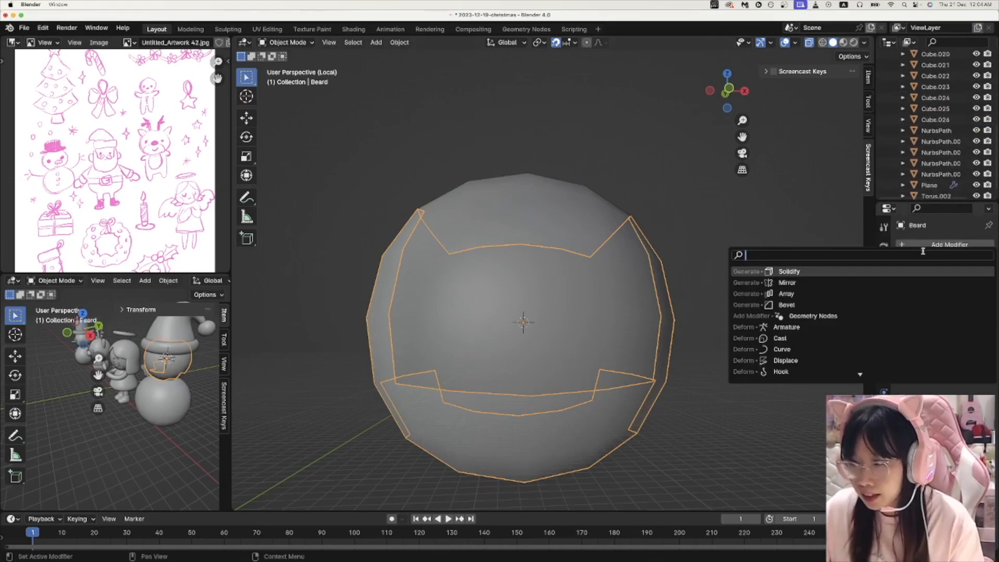
text(solid)
key(Return)
drag(956, 292, 940, 292)
key(Tab)
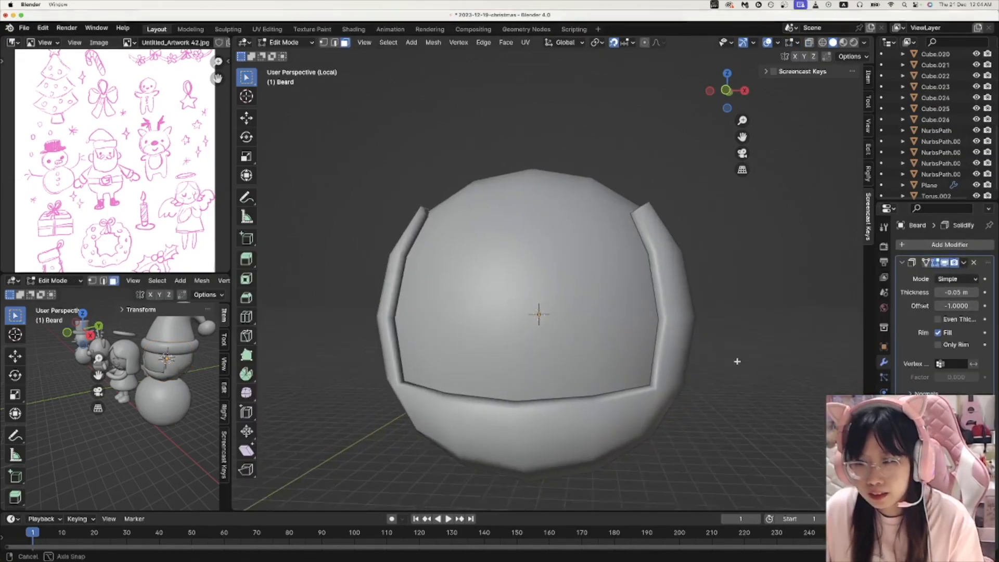
key(Tab)
key(ctrl+2)
middle_drag(716, 361, 812, 292)
middle_drag(679, 299, 607, 338)
click(734, 93)
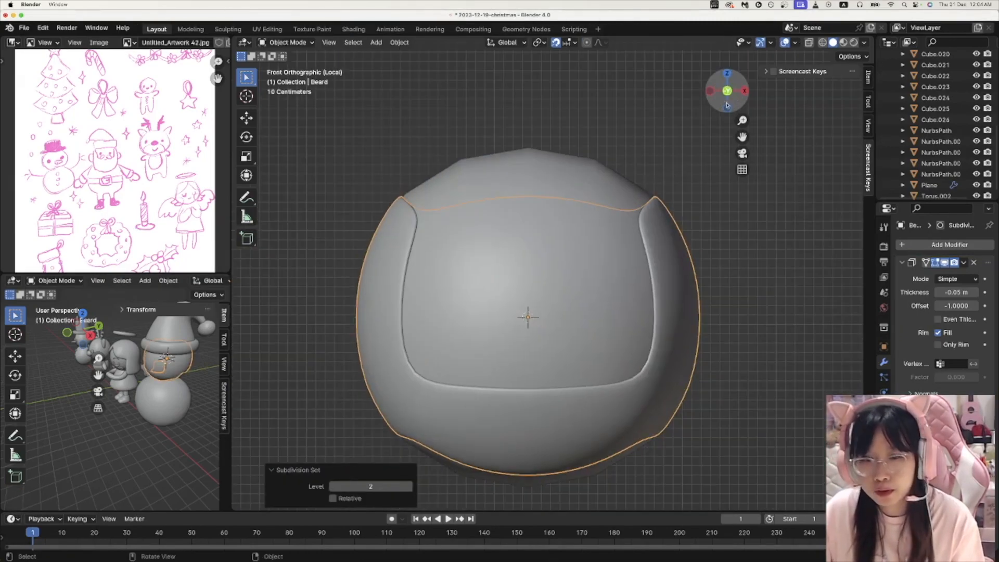
Step: Set the Beard's Solidify thickness to -0.13 m and reshape its lower part so it tapers toward the chin
scroll(584, 392, down, 2)
key(Tab)
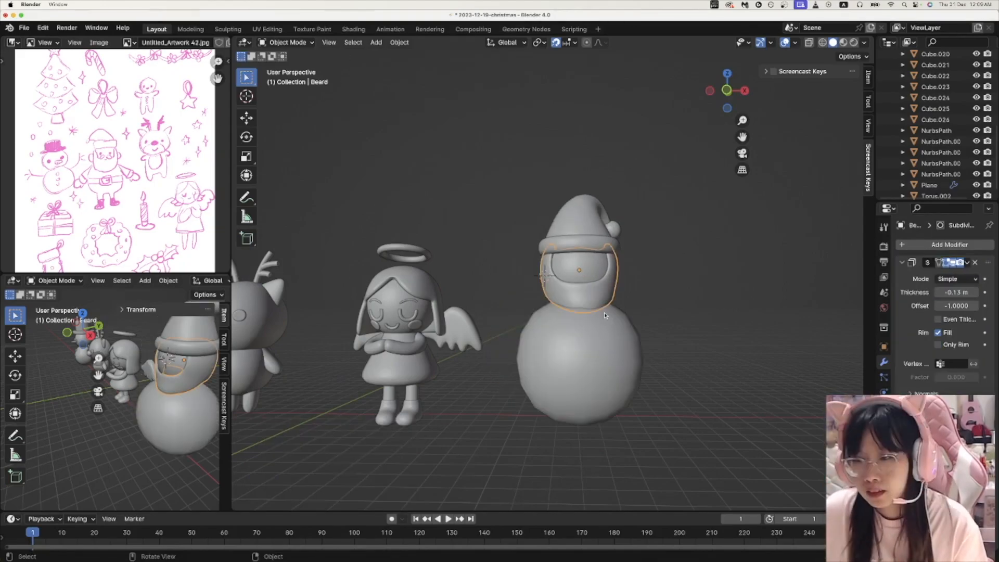
key(KP_Divide)
middle_drag(603, 341, 711, 399)
key(Tab)
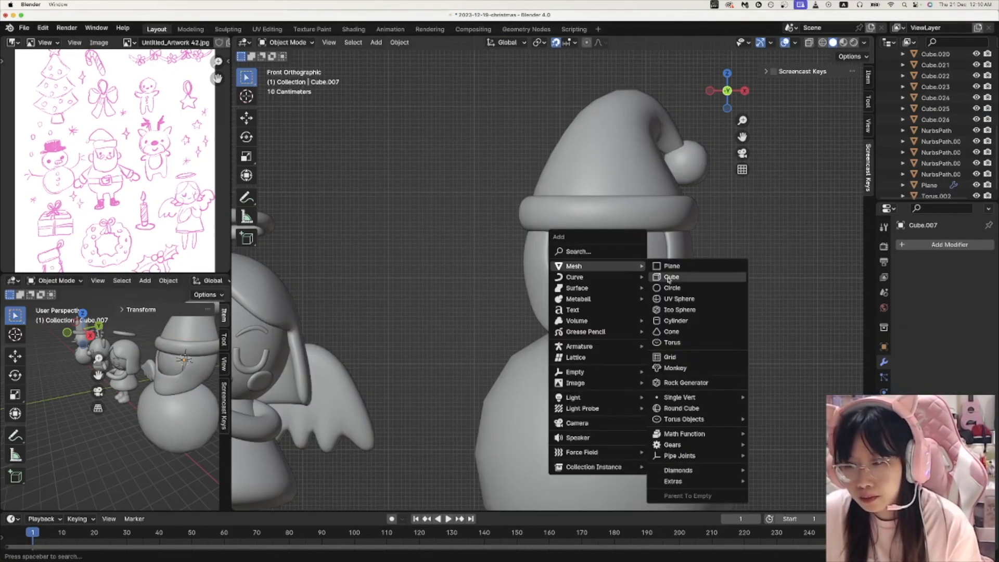
Step: Add a circle and build it into a rounded ear with subdivision level 3, mirrored across X to both sides of the head
click(675, 288)
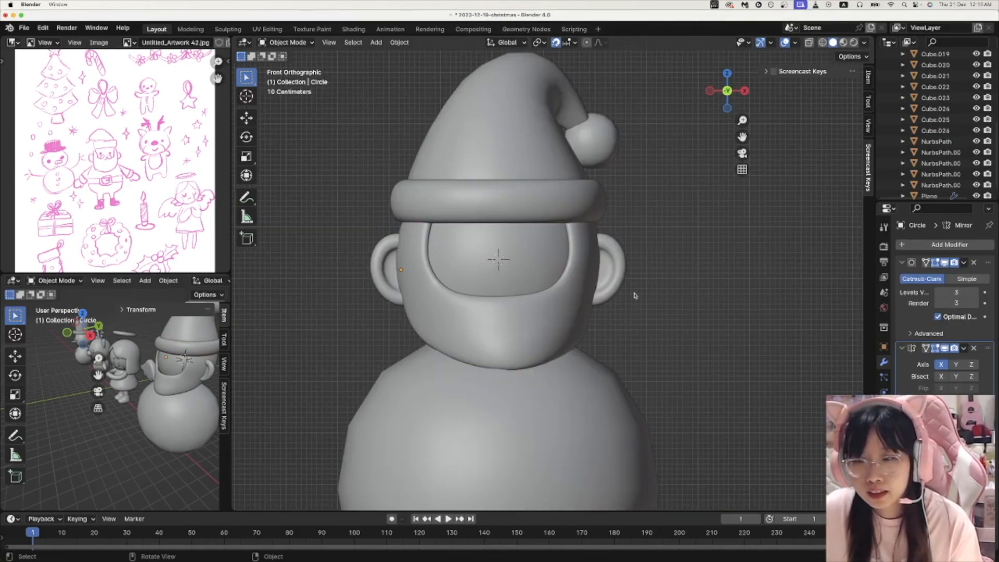
mouse_move(541, 296)
middle_down()
mouse_move(562, 295)
mouse_move(536, 292)
middle_up()
Step: Add a cube and move it -3 m along Y, in front of Santa's face
key(shift+a)
mouse_move(593, 292)
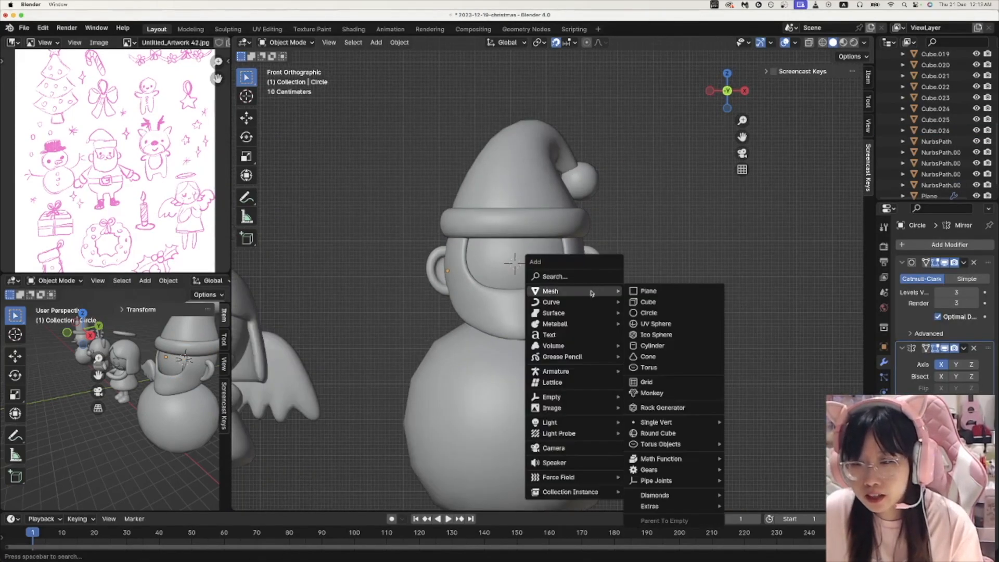
click(650, 301)
key(g)
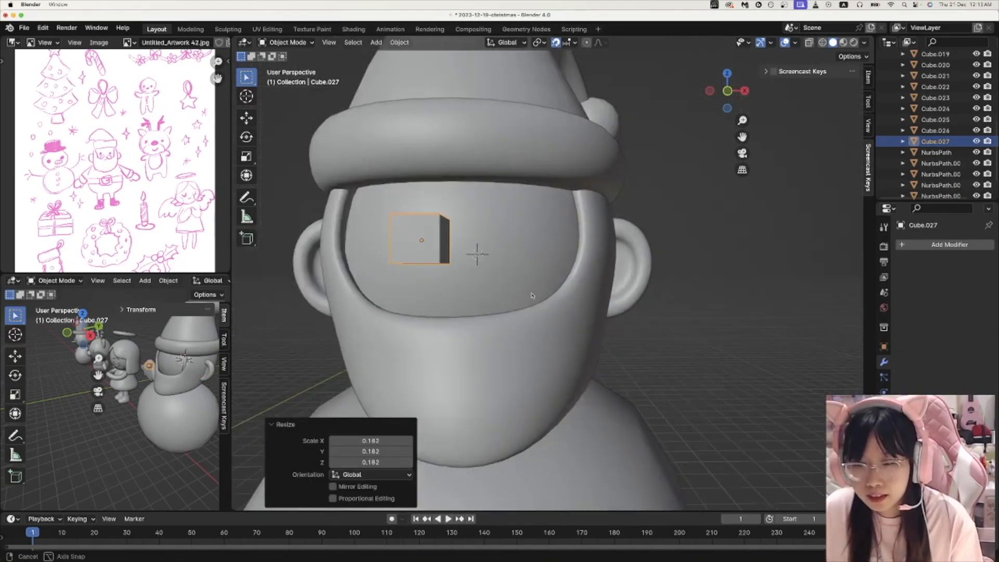
Step: Try to extrude one side of the small cube by -0.4 m in X and 0.1 m in Z, and scale its end
middle_drag(528, 294, 698, 155)
click(739, 91)
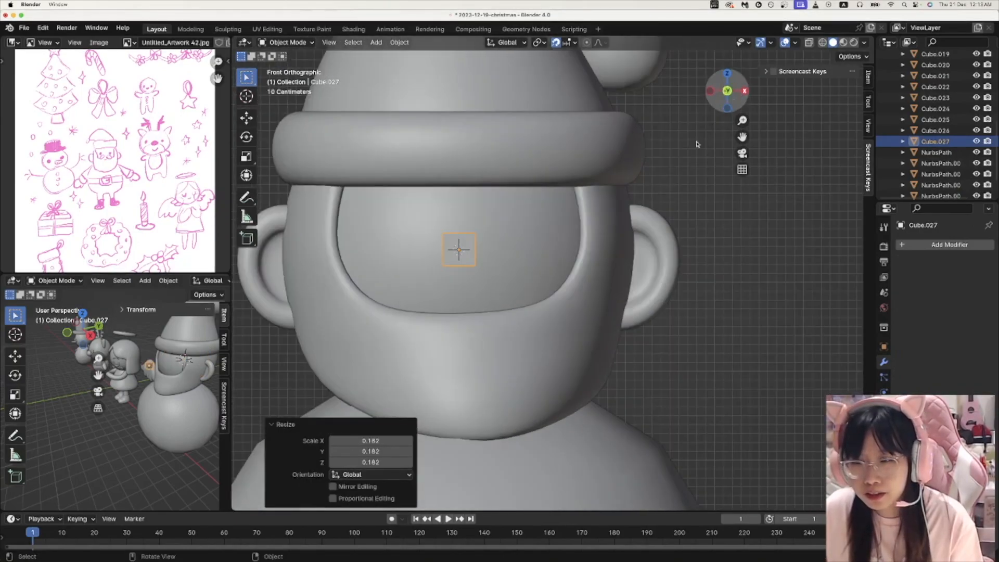
key(Tab)
key(b)
drag(453, 274, 453, 274)
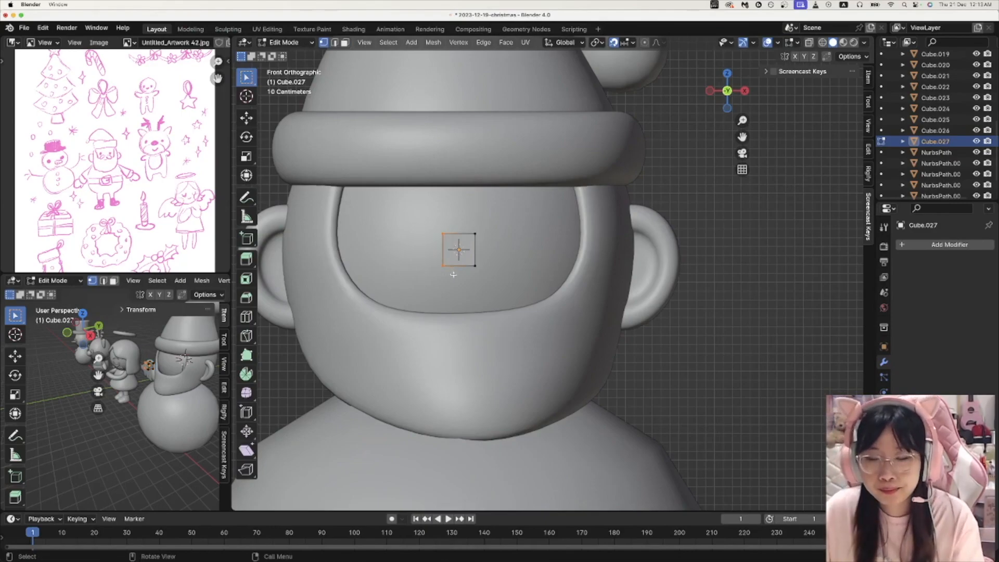
key(e)
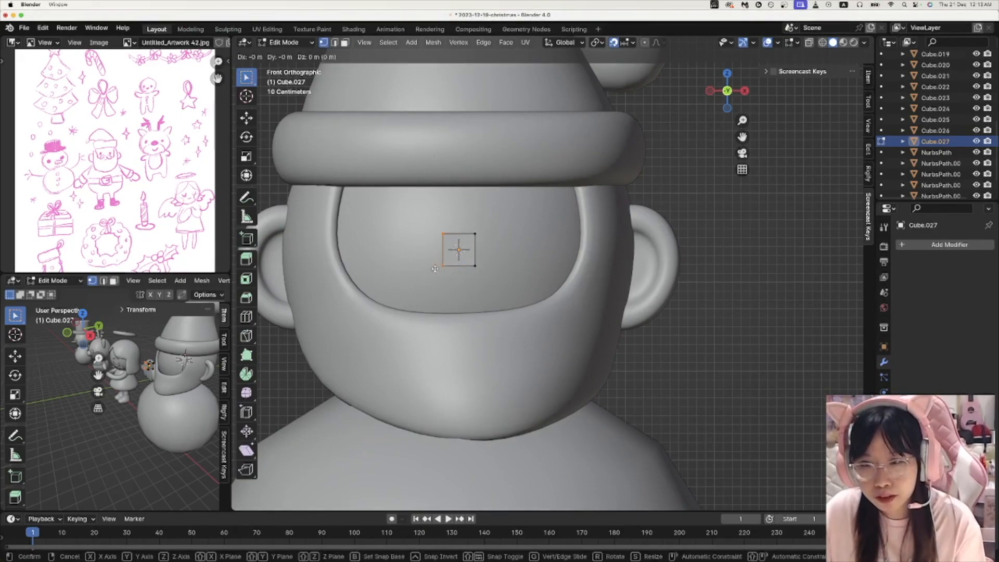
click(413, 258)
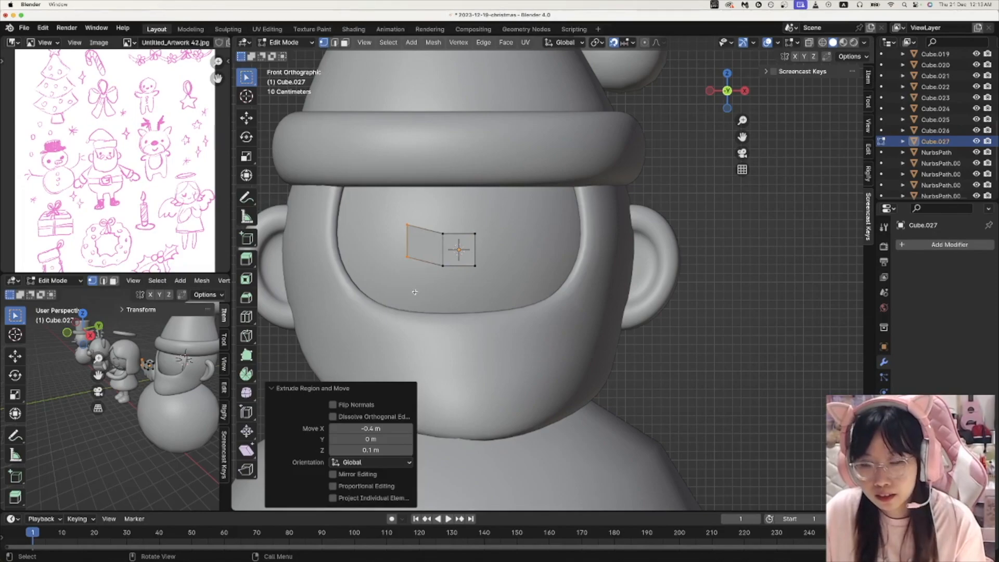
key(s)
click(405, 266)
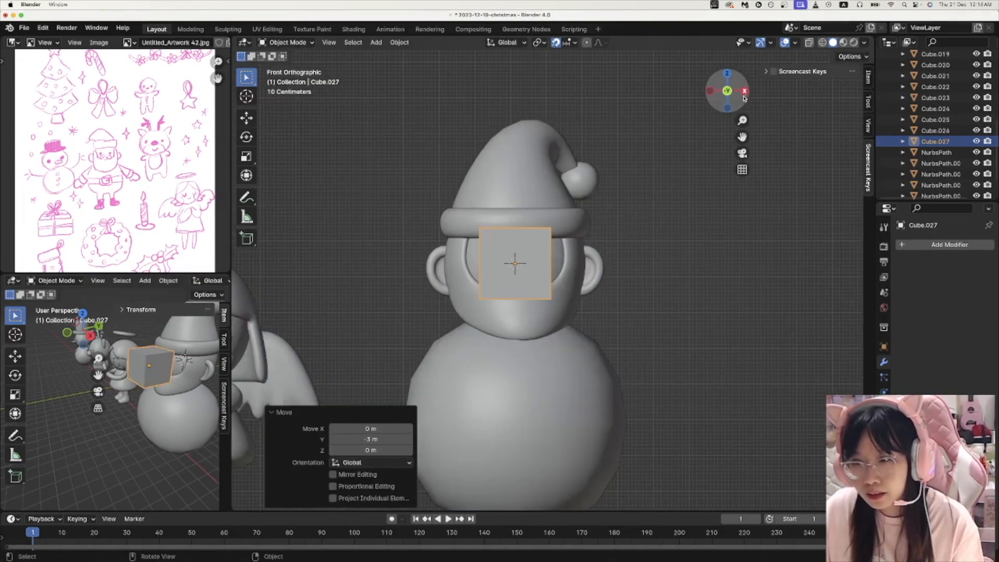
Step: Scale the cube down and shape it into a sideways-tapering moustache half with subdivision level 2, rotating its inner end
key(s)
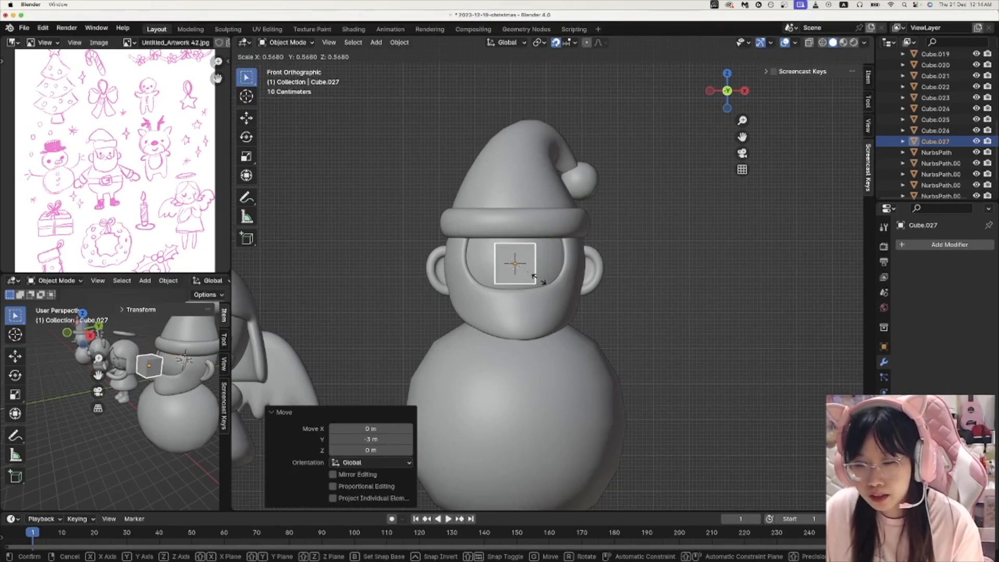
click(519, 270)
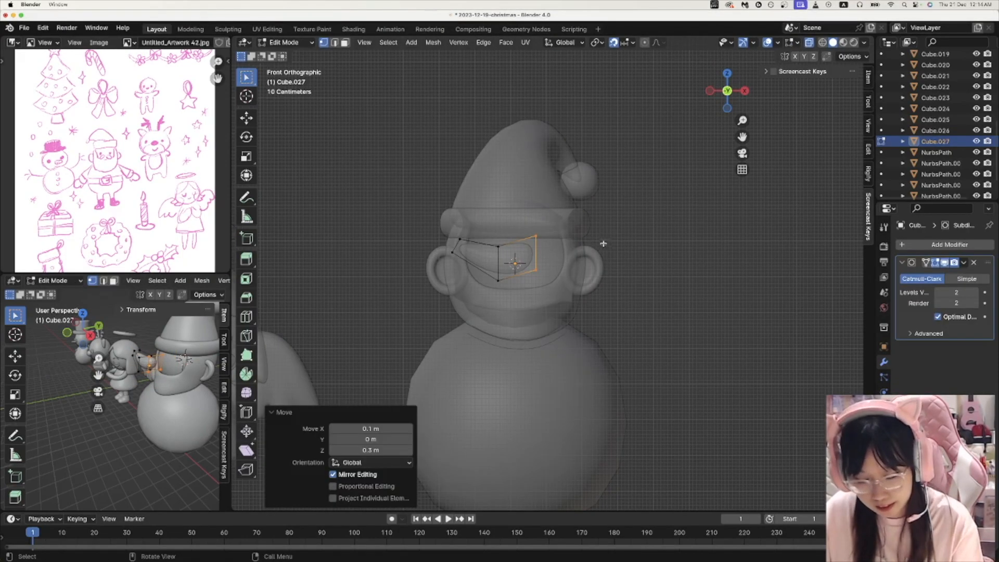
key(r)
click(579, 224)
key(Tab)
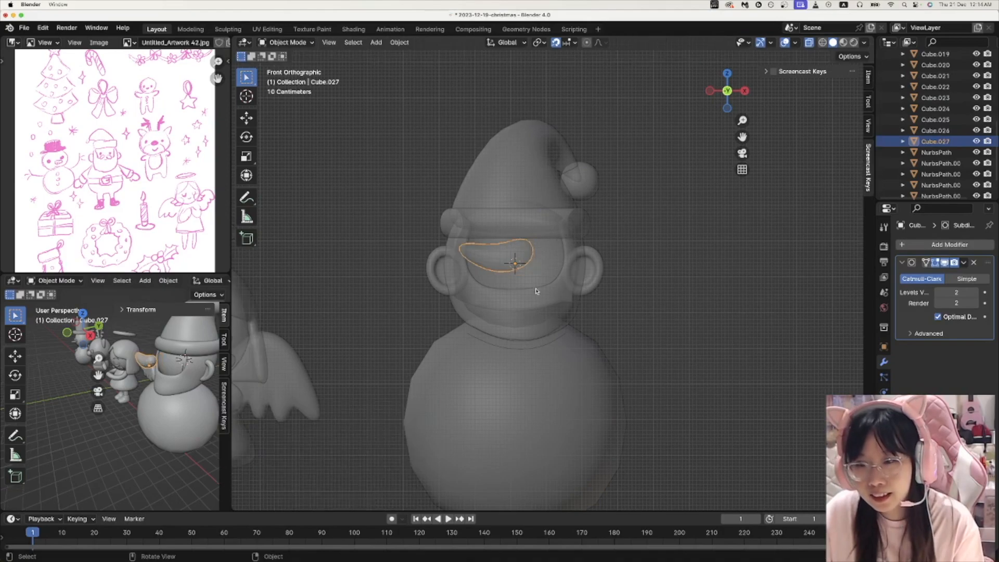
Step: Rotate the inner end vertices of Santa's moustache half so that end tilts upward
key(Tab)
key(alt+z)
key(alt+z)
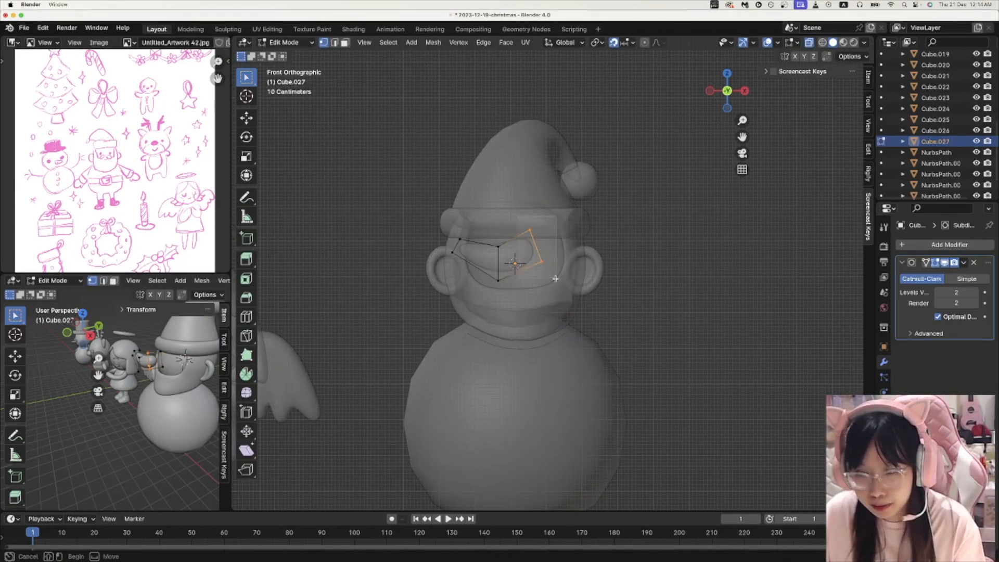
key(r)
click(563, 206)
key(Tab)
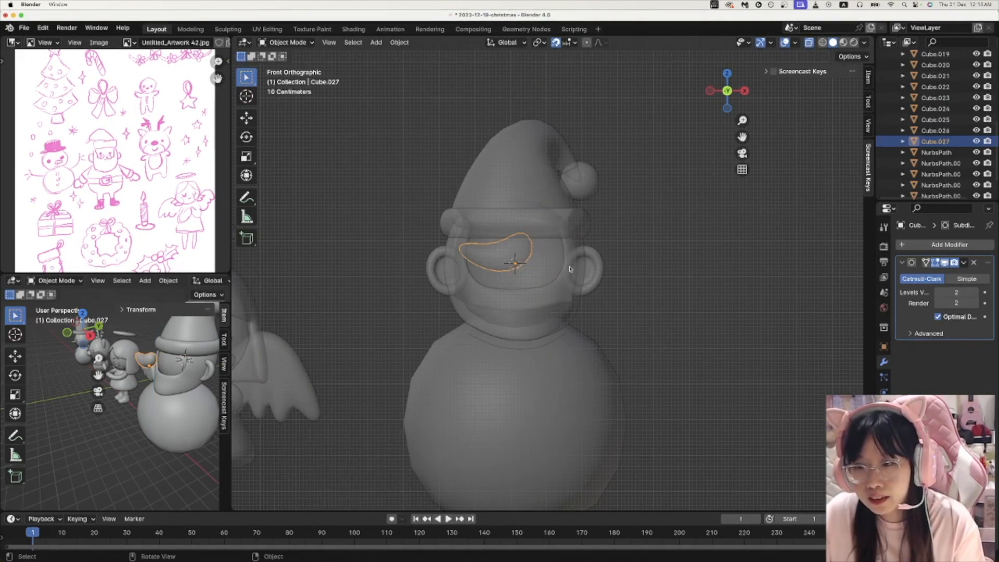
Step: Raise the moustache half's subdivision to level 3 and save the file
scroll(578, 275, up, 2)
scroll(578, 270, up, 2)
key(alt+z)
key(ctrl+3)
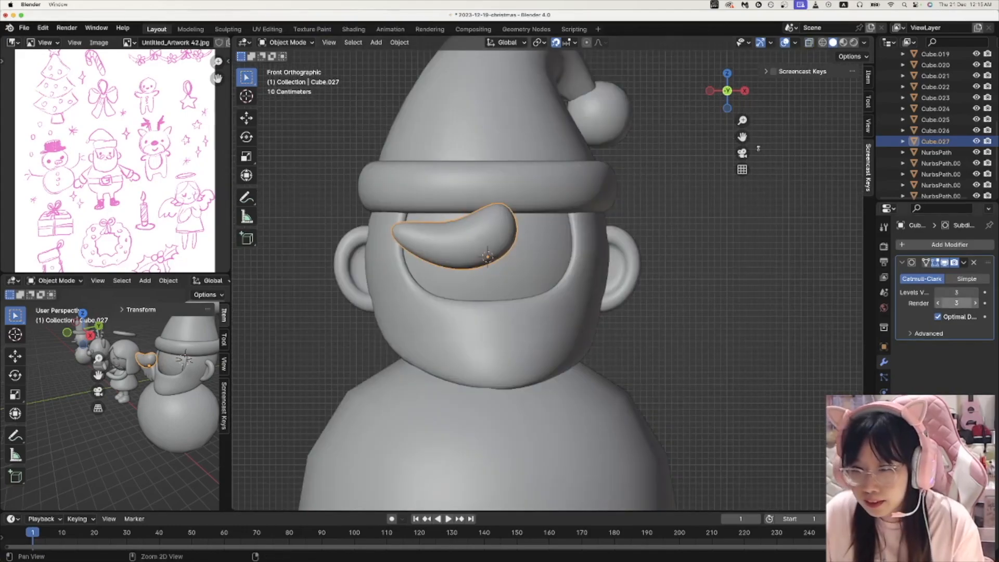
key(ctrl+s)
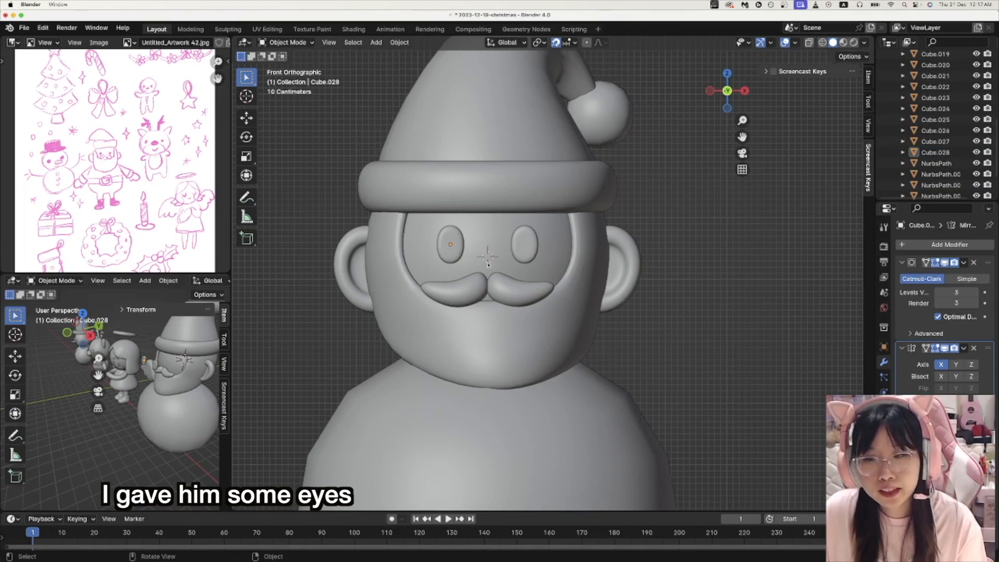
Step: Duplicate one of Santa's oval eyes as the base for his nose
click(520, 248)
key(shift+d)
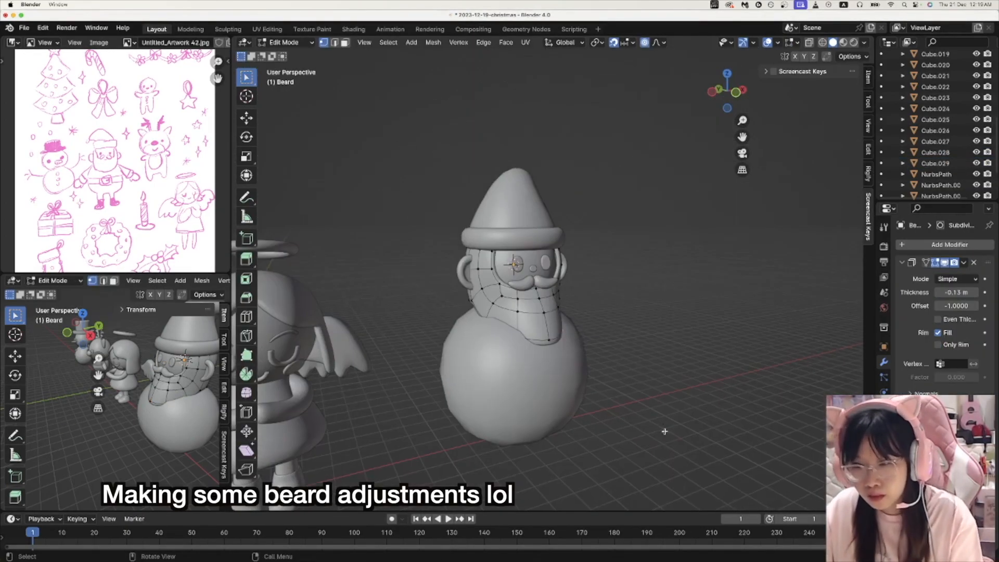
Step: Scale the lower part of Santa's beard mesh with proportional editing to adjust its width
key(s)
click(626, 333)
middle_drag(626, 333, 571, 309)
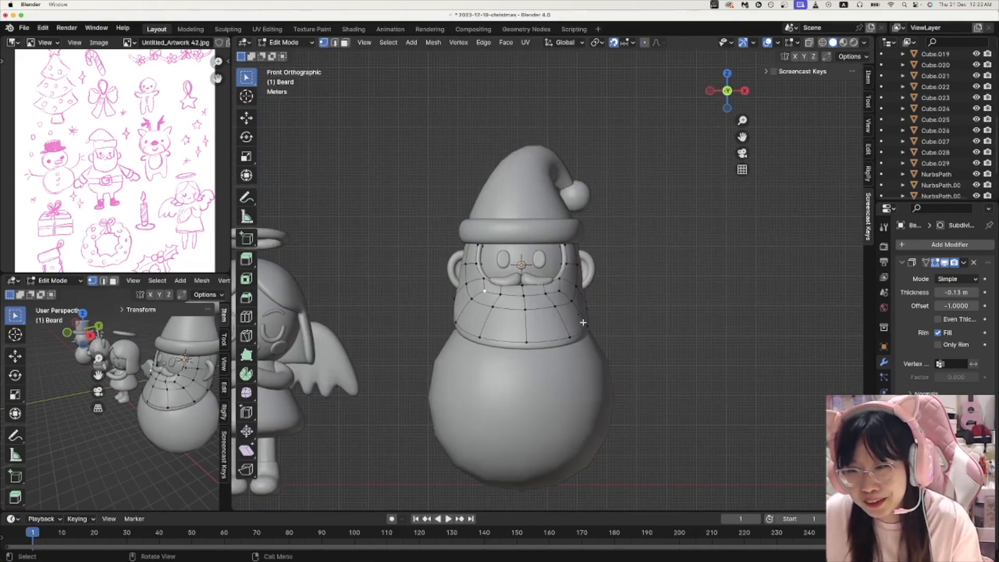
Step: Finish editing the beard and scale Santa's round body up slightly
key(Tab)
scroll(583, 323, down, 3)
click(563, 347)
key(s)
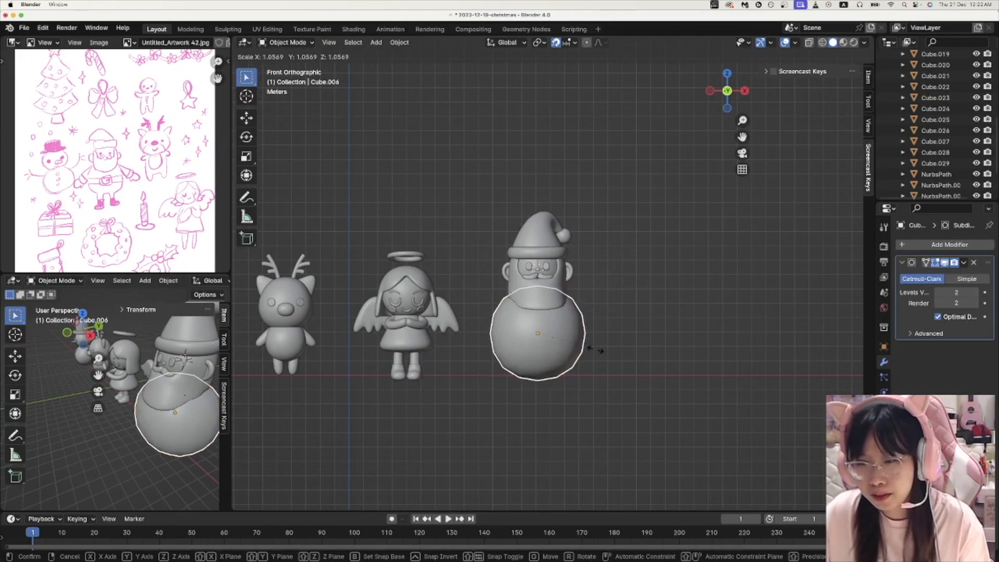
click(597, 351)
Step: Select one of Santa's eyes, and open his round body mesh for editing
scroll(515, 301, up, 4)
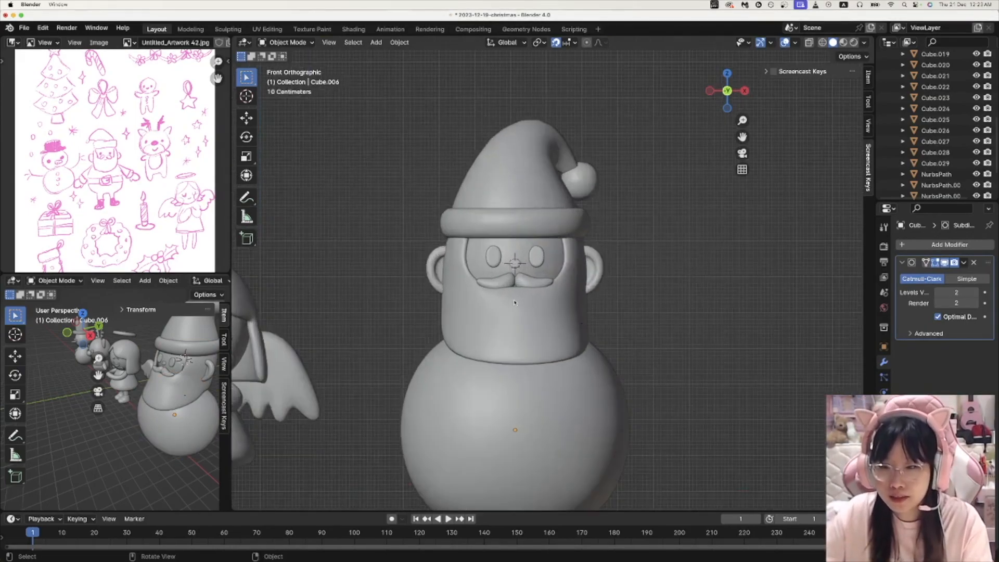
scroll(514, 303, up, 4)
click(439, 243)
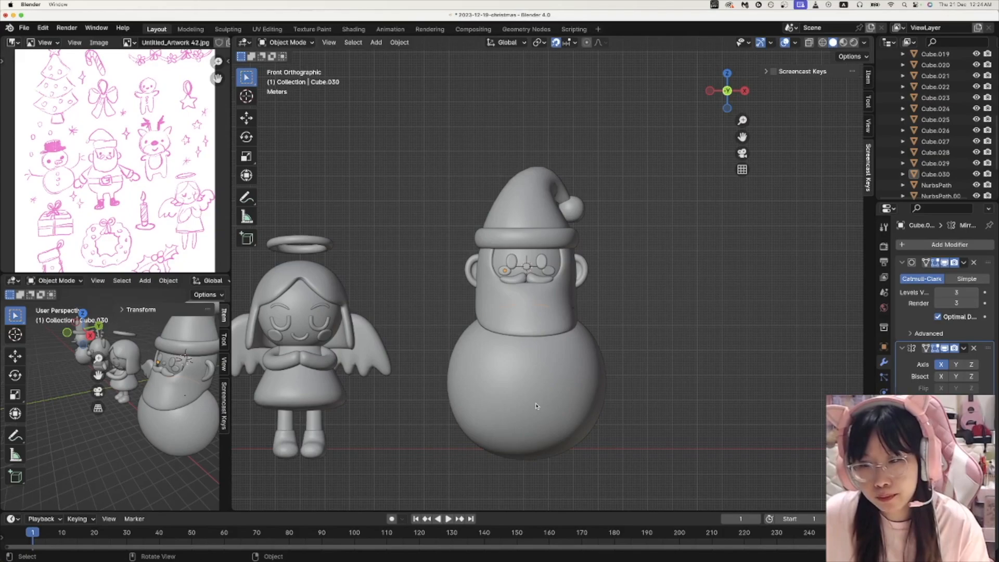
click(536, 406)
key(Tab)
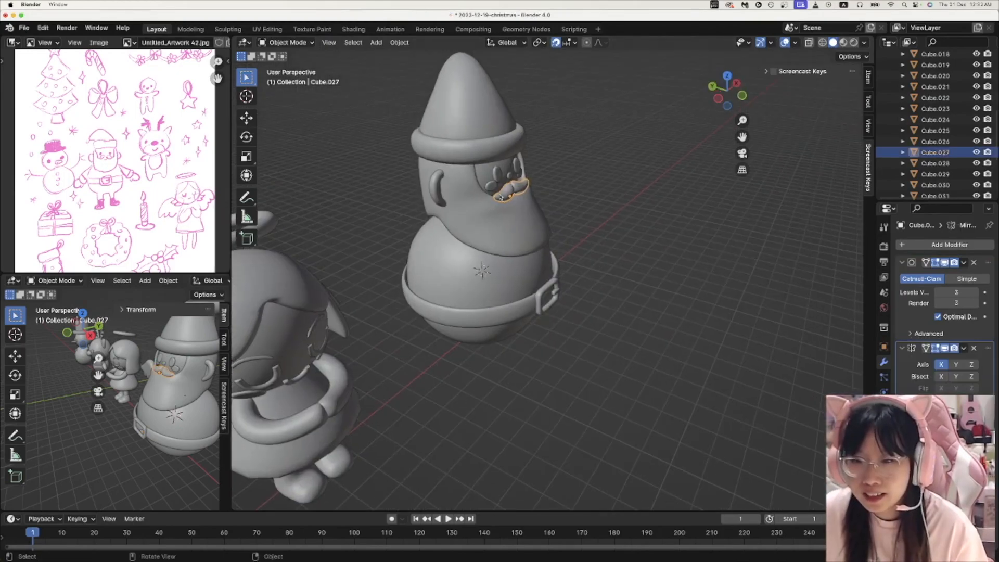
Step: Move Santa's moustache forward by about -0.32 m along Y, out from his beard
key(g)
key(y)
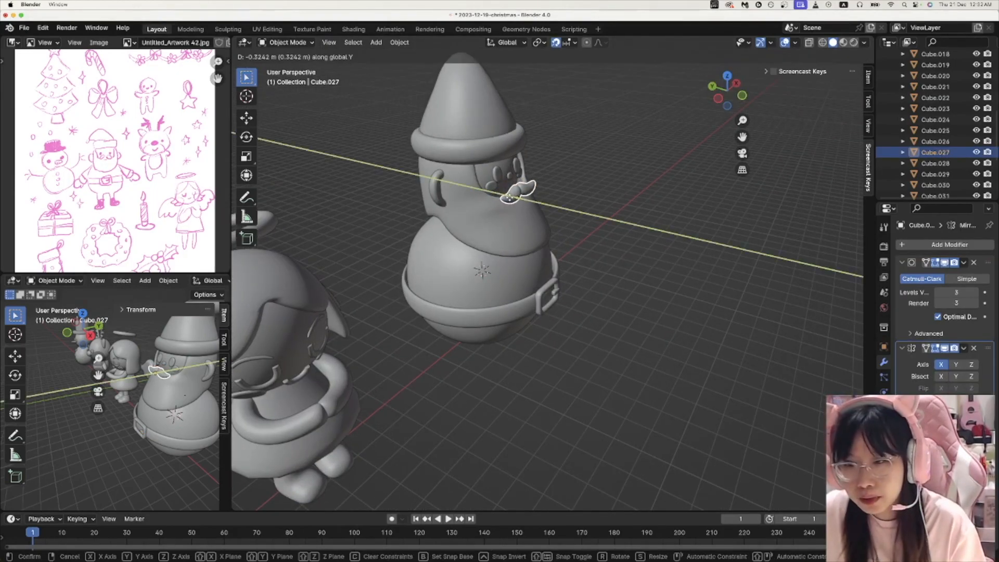
click(507, 198)
middle_drag(508, 198, 615, 196)
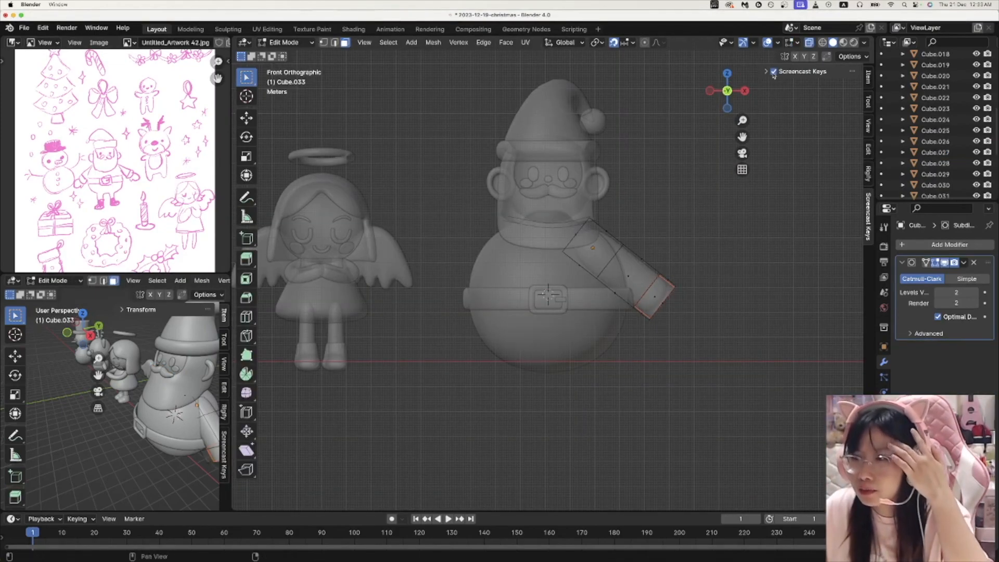
Step: Finish editing the mesh of Santa's cuffed arm and clear the selection
key(Tab)
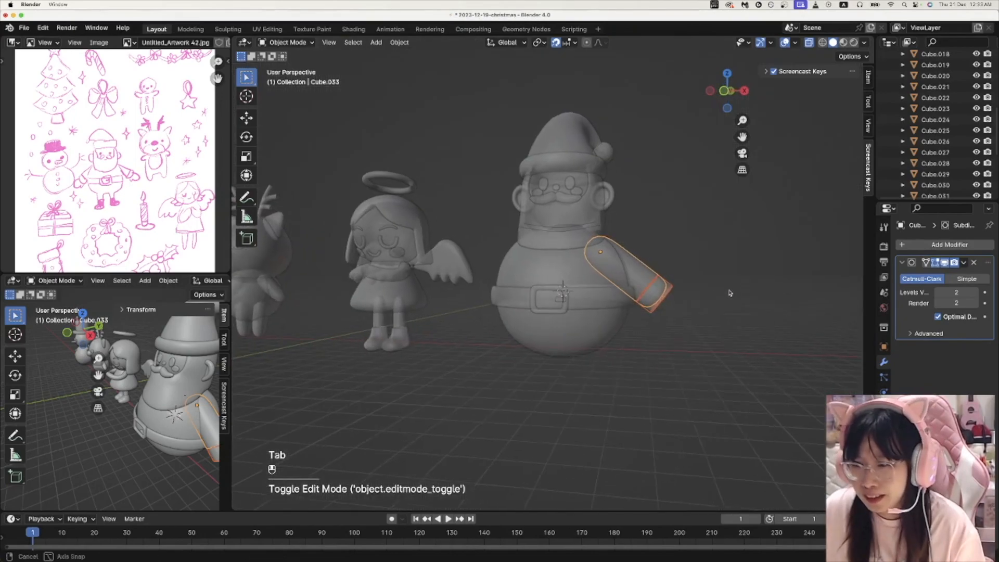
click(685, 290)
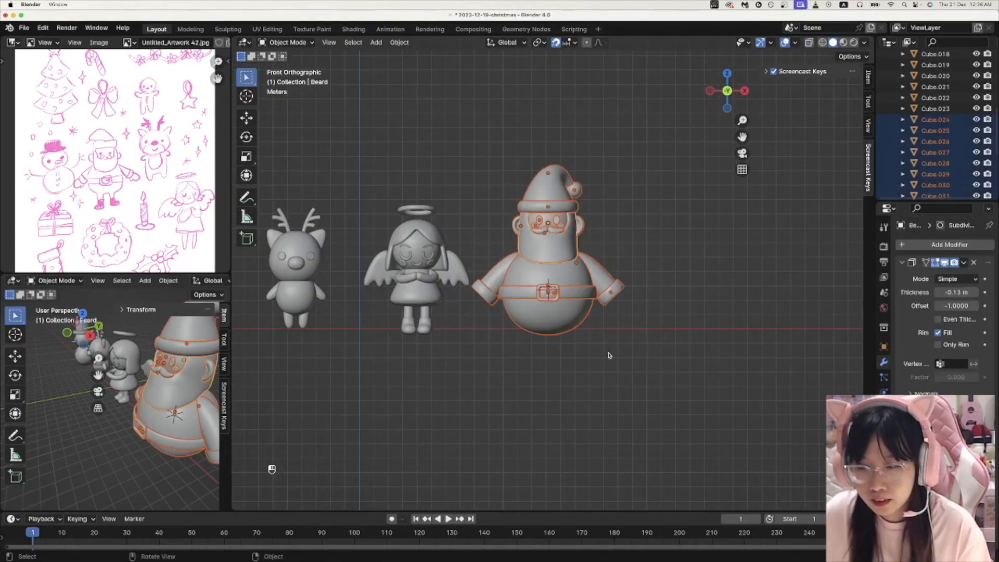
Step: Raise all of Santa's parts along Z above the ground line and shift them along X, away from the angel
ctrl+drag(607, 352, 587, 361)
key(g)
key(z)
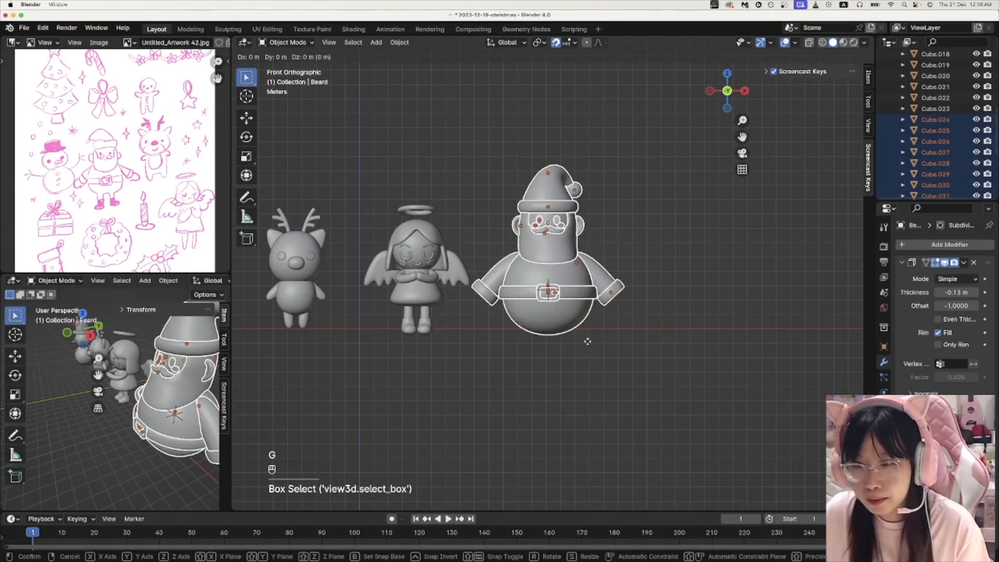
click(589, 304)
key(g)
key(x)
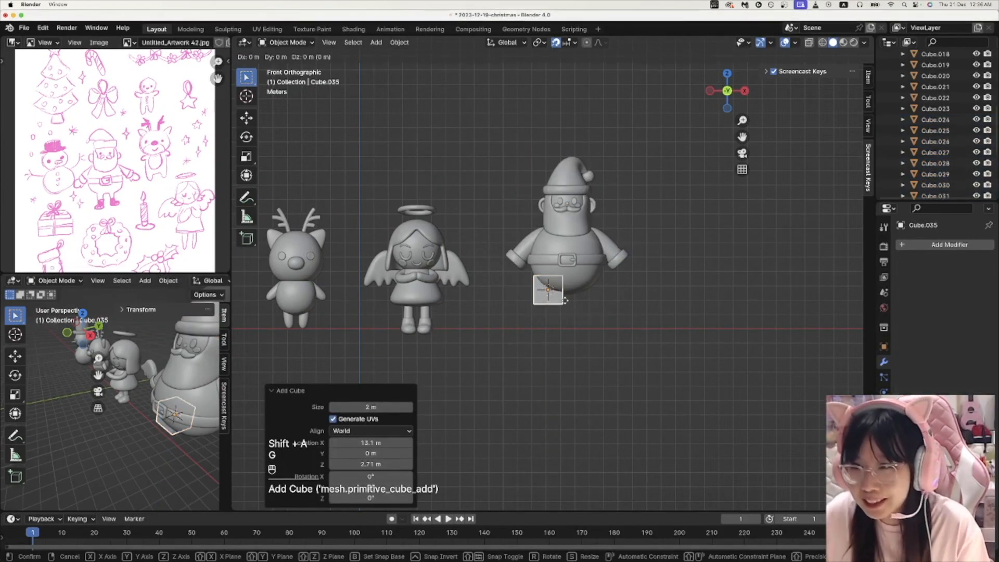
Step: Shape the new cube under Santa's belly into a narrow leg with subdivision level 2
key(Tab)
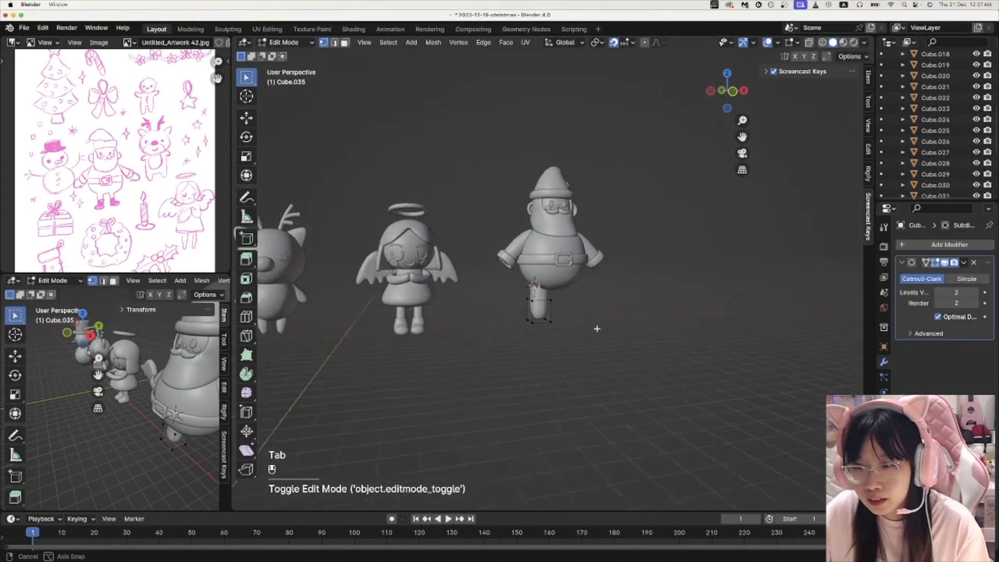
middle_drag(597, 328, 577, 322)
key(alt+1)
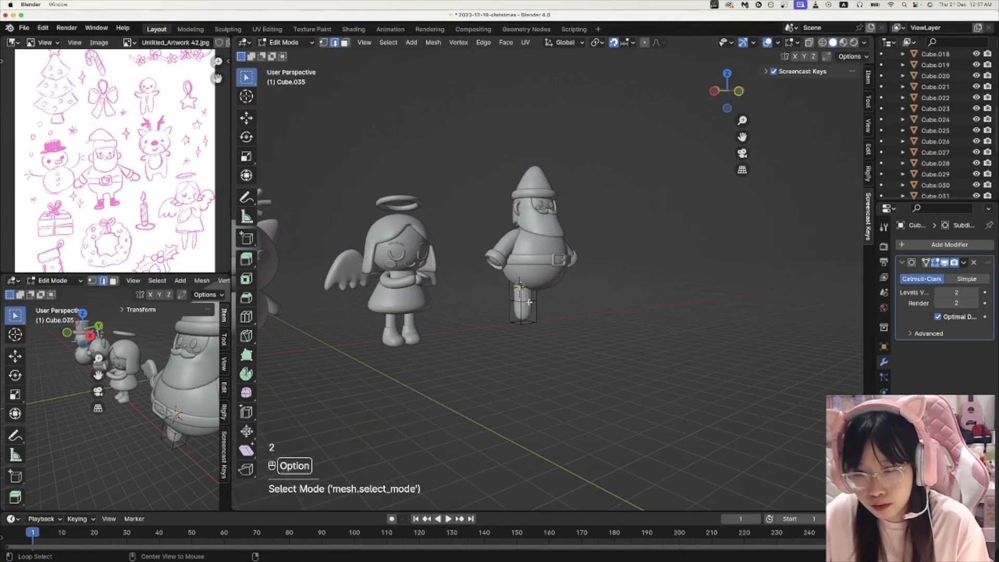
key(Tab)
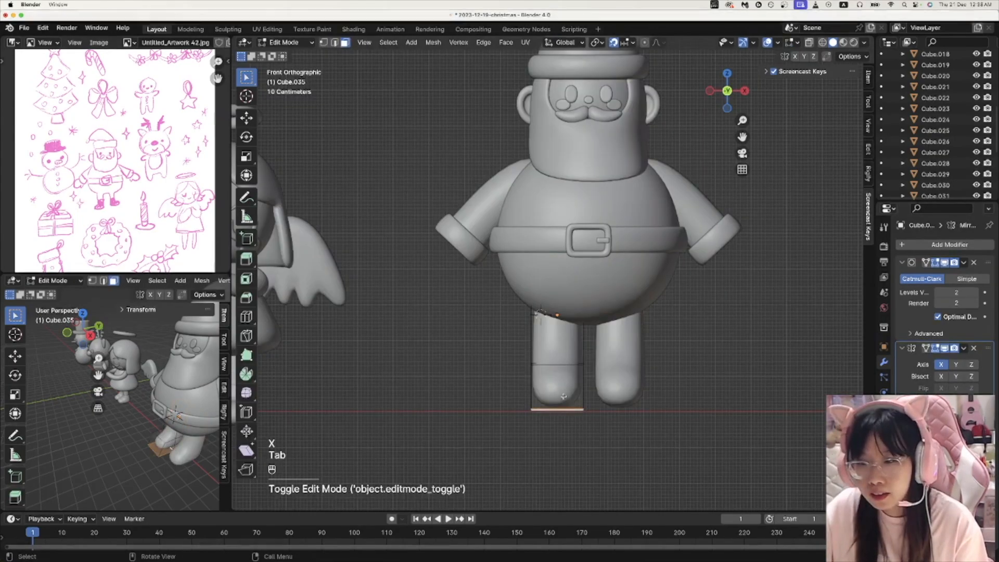
Step: Duplicate the lower leg and foot faces in place and separate them into their own boot object
key(Tab)
middle_drag(551, 445, 523, 464)
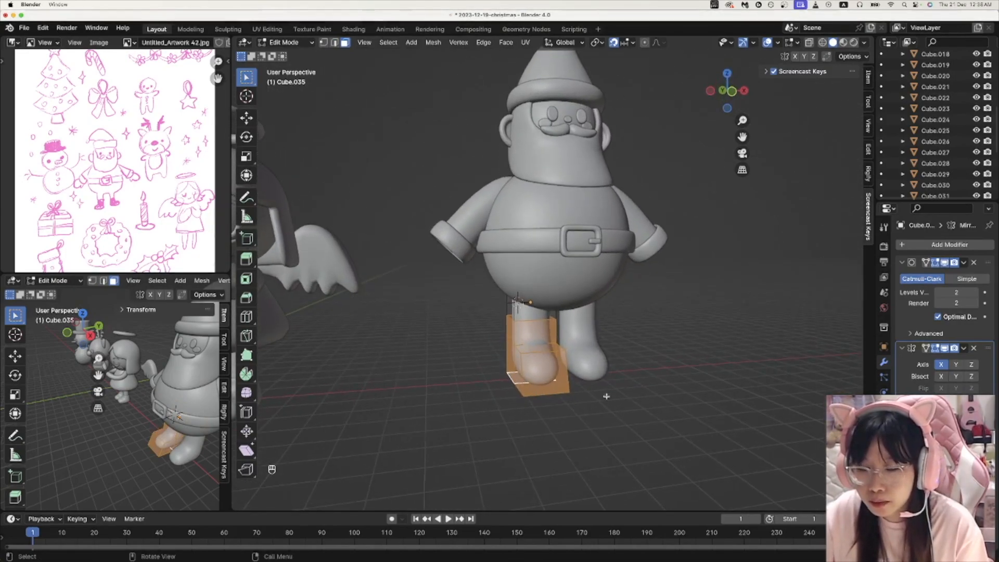
middle_drag(616, 394, 635, 399)
key(shift+d)
right_click(671, 365)
key(p)
click(670, 368)
key(Tab)
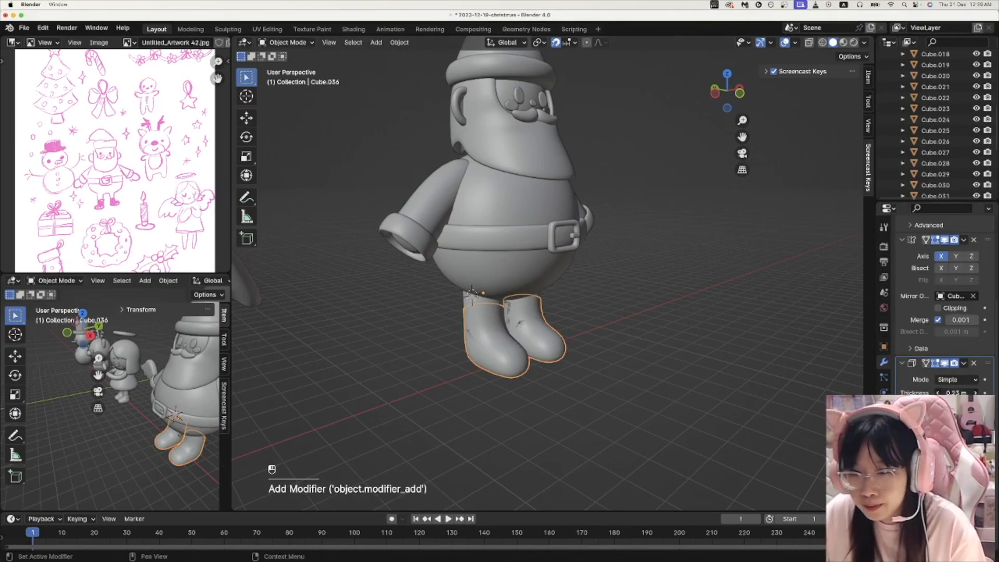
Step: Set the boots' Solidify thickness to about -0.30 m so they thicken outward around the feet
mouse_move(957, 393)
mouse_down()
mouse_move(928, 393)
mouse_move(936, 393)
mouse_up()
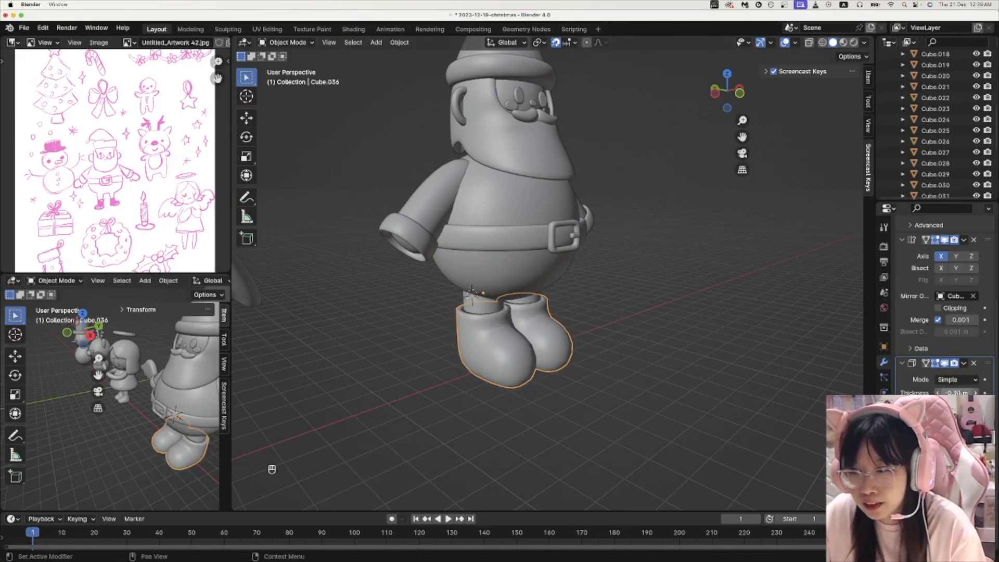
scroll(924, 370, up, 2)
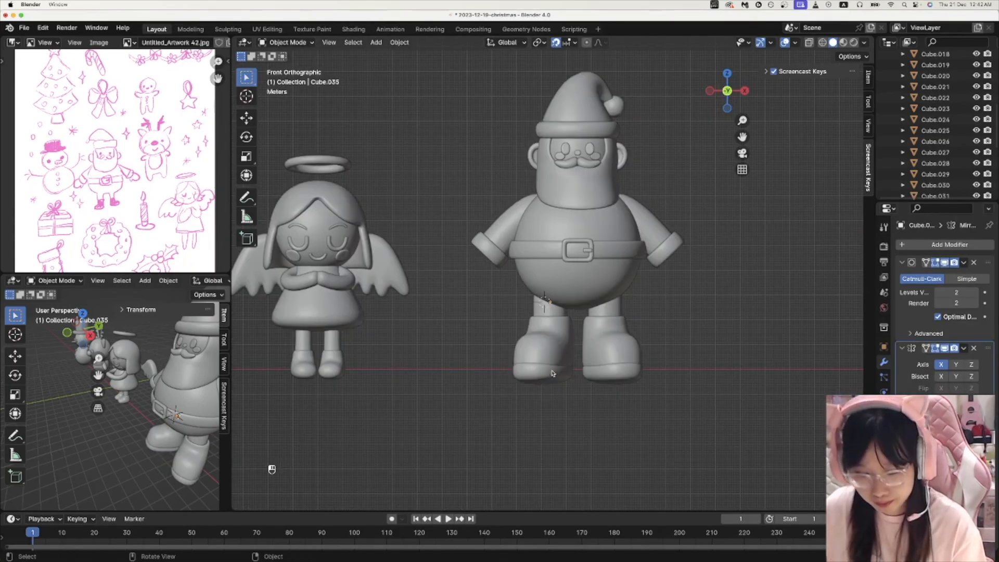
Step: Move the soles of Santa's boots along Z
click(551, 370)
key(g)
key(z)
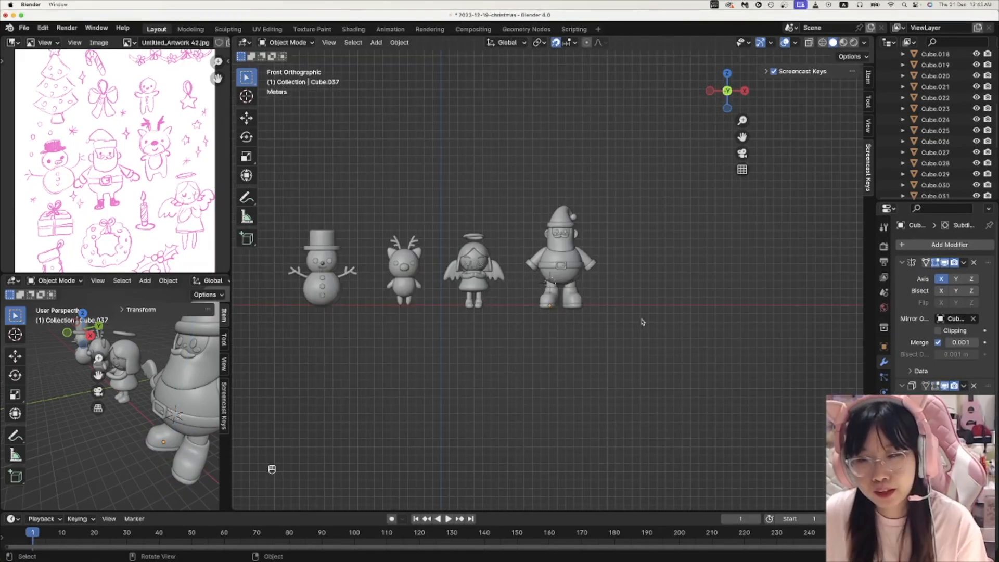
Step: Check Santa's proportions against the other figures and save the file
scroll(643, 322, up, 1)
scroll(643, 322, up, 1)
scroll(643, 321, down, 2)
scroll(643, 321, up, 3)
scroll(643, 321, down, 3)
scroll(474, 300, up, 4)
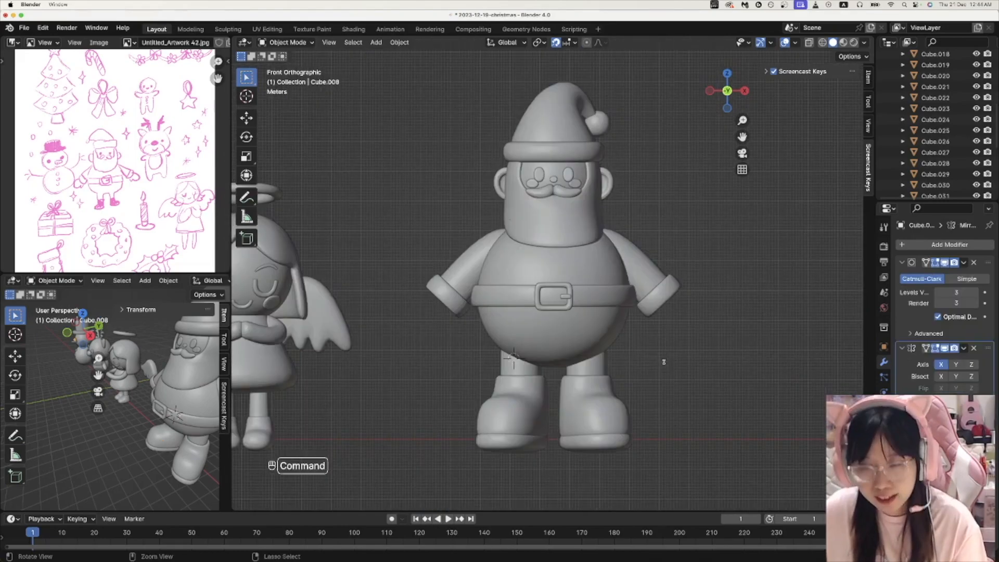
key(super+s)
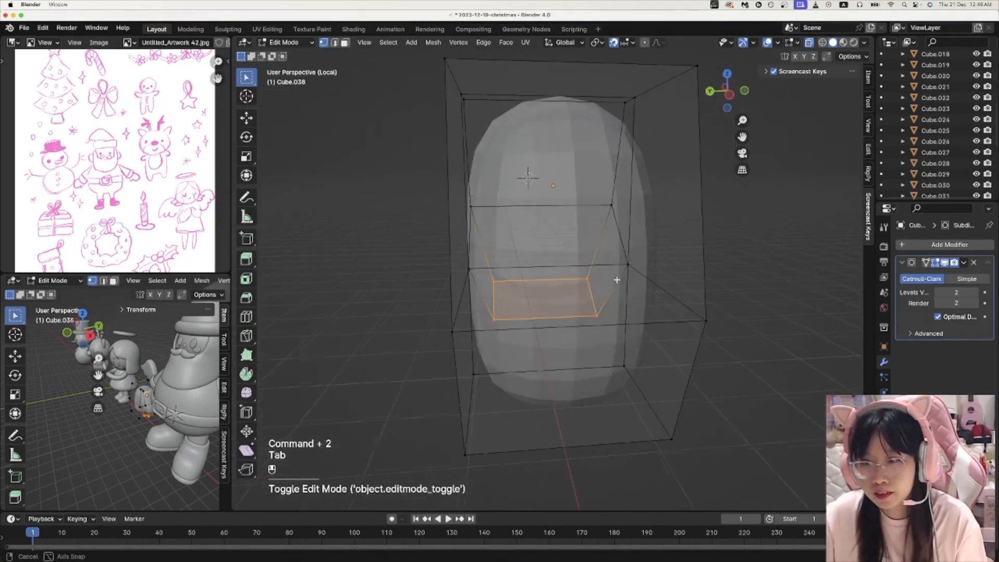
Step: Check the isolated mitten's thumb shape from the front and open its mesh for editing
key(Tab)
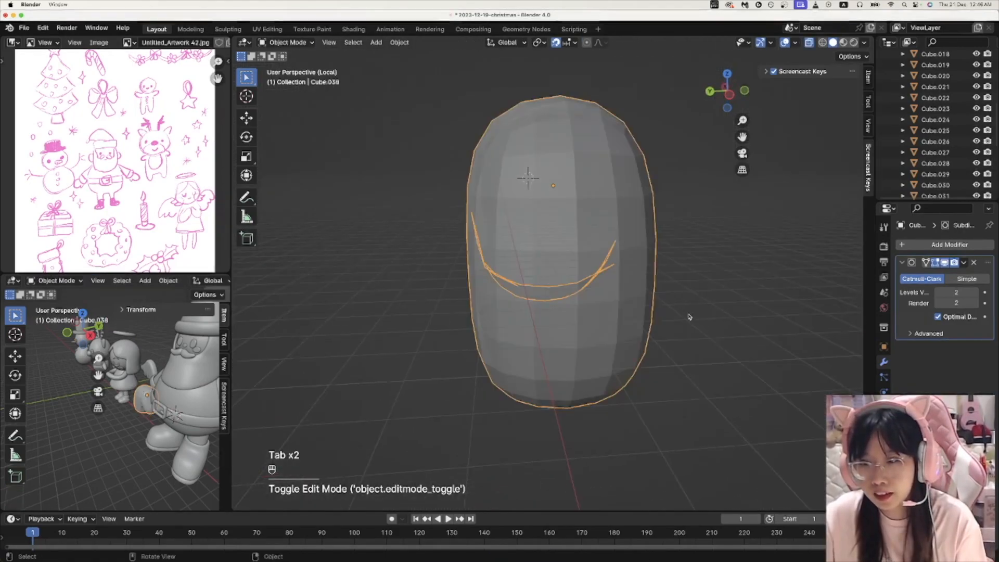
middle_drag(641, 316, 564, 313)
click(727, 91)
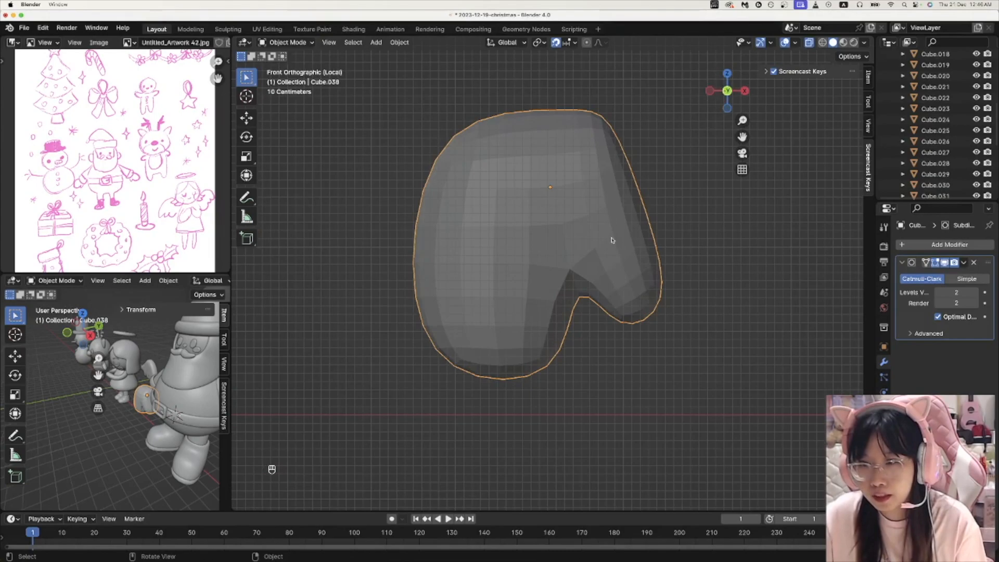
key(Tab)
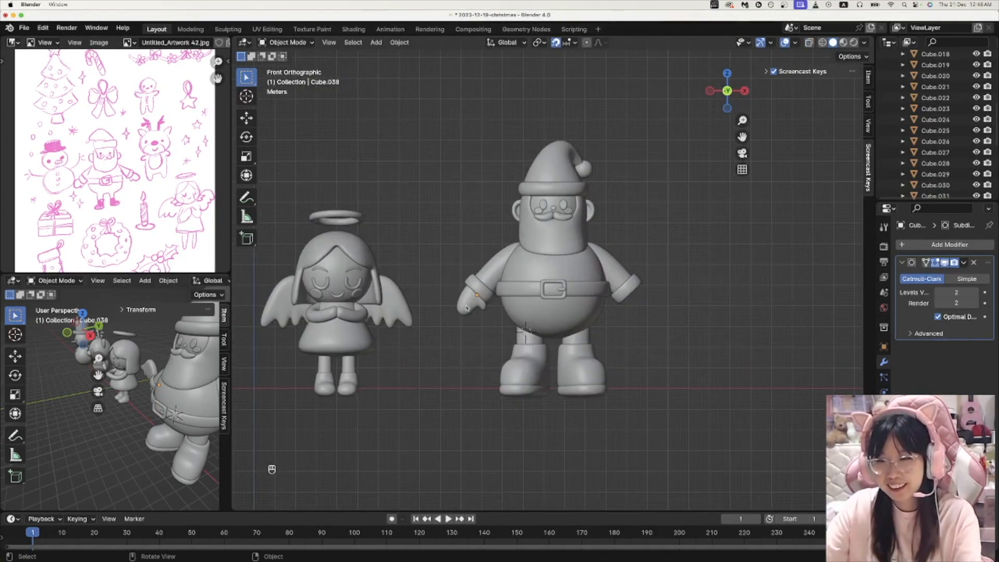
Step: Add a Mirror modifier to the mitten at the end of Santa's arm
click(466, 307)
click(978, 244)
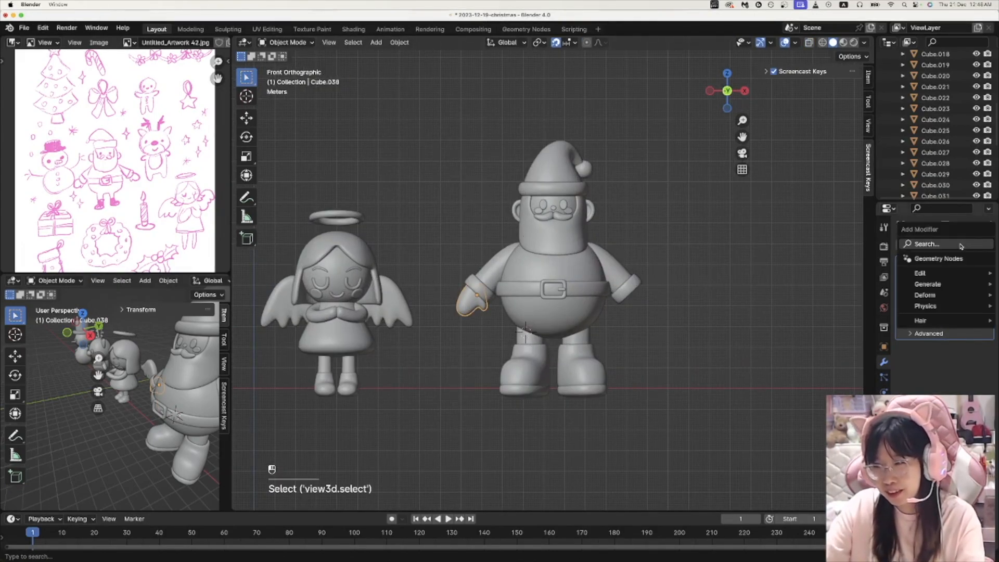
click(961, 245)
text(mir)
key(Return)
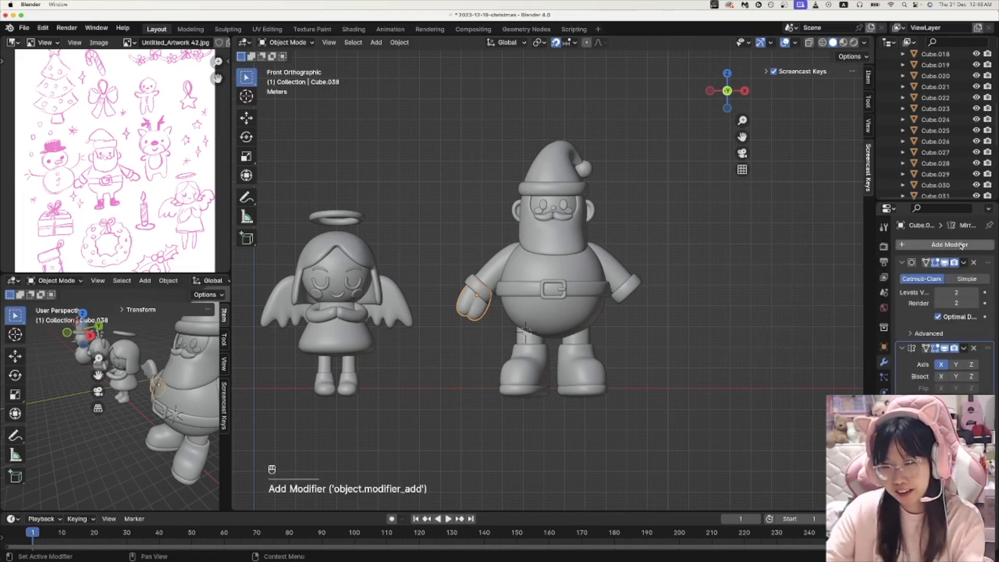
Step: Examine Santa beside the snowman, reindeer and angel from several angles
drag(455, 123, 750, 439)
click(741, 349)
drag(687, 423, 688, 423)
click(748, 424)
drag(436, 109, 683, 423)
click(714, 423)
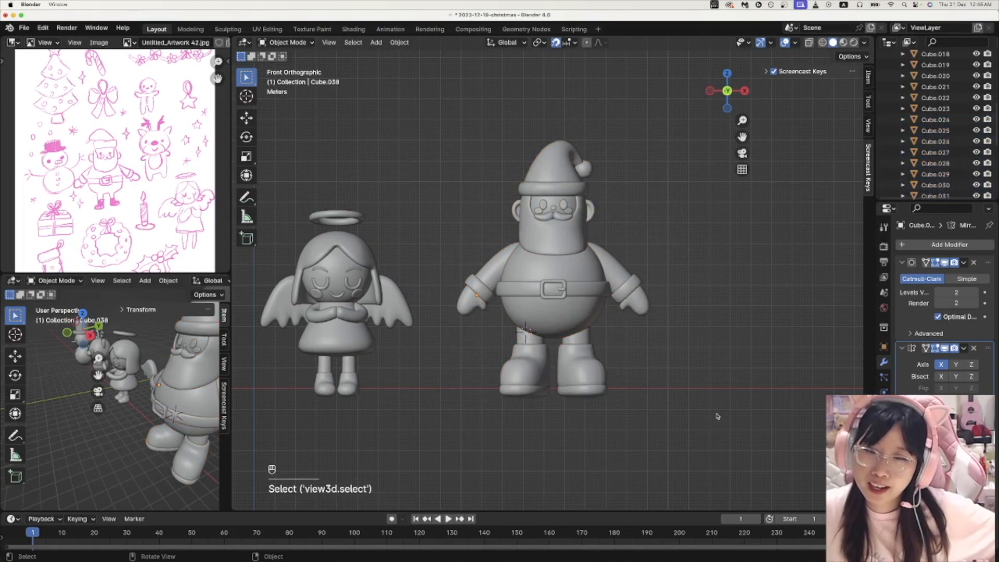
scroll(563, 422, down, 5)
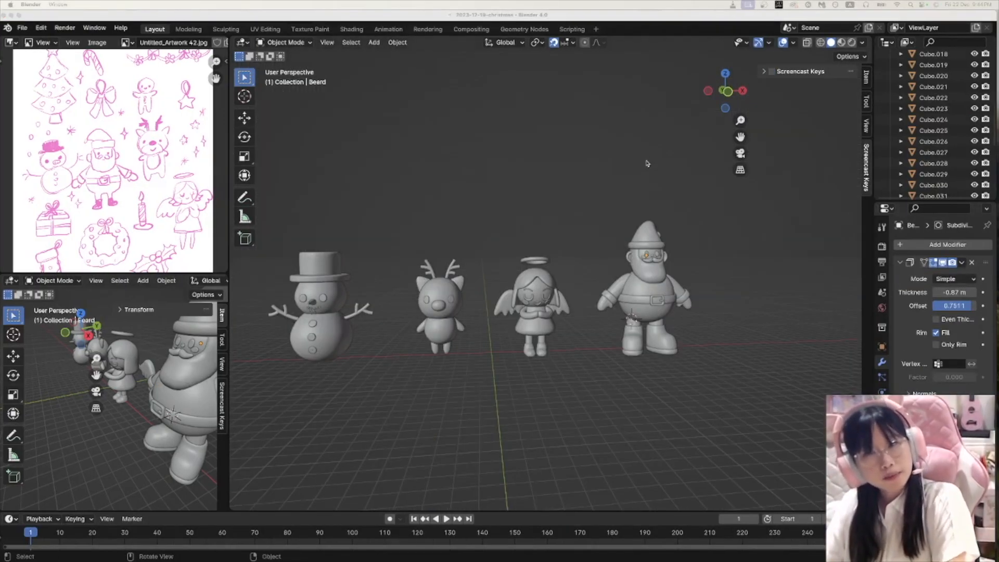
middle_drag(598, 394, 549, 401)
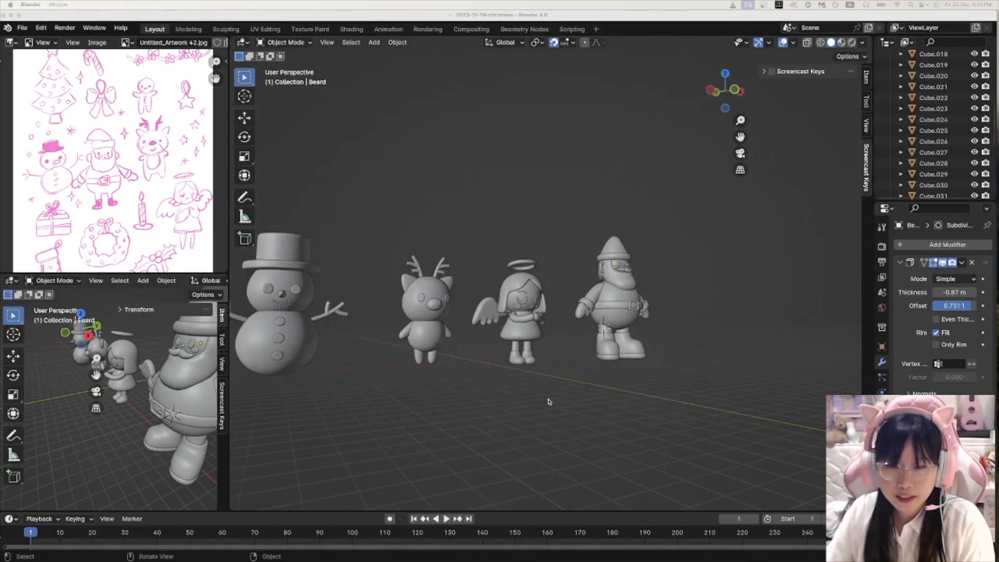
middle_drag(561, 407, 508, 415)
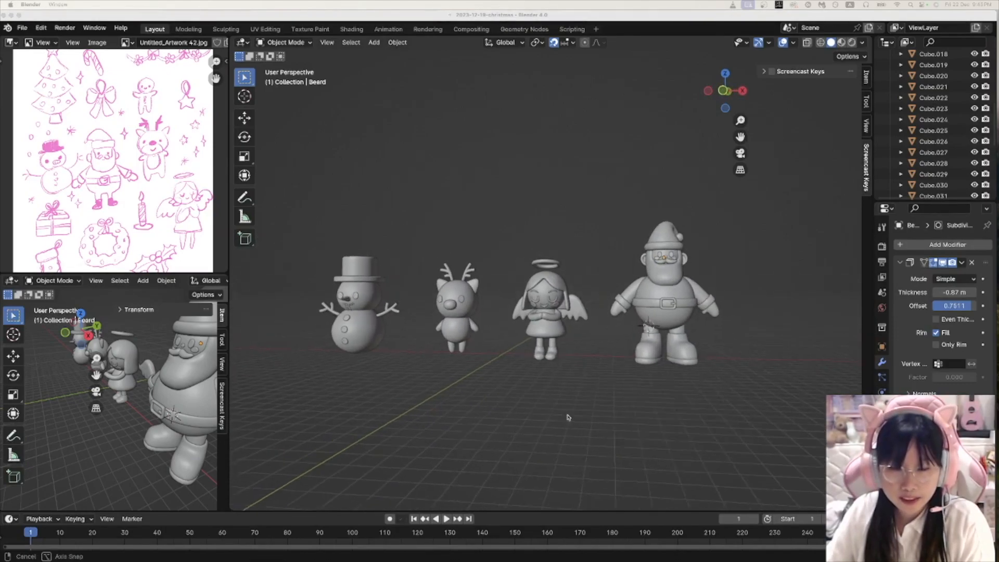
Step: Examine the angel's face from the front and compare her with the snowman, reindeer and Santa
scroll(682, 348, up, 3)
middle_drag(701, 346, 570, 394)
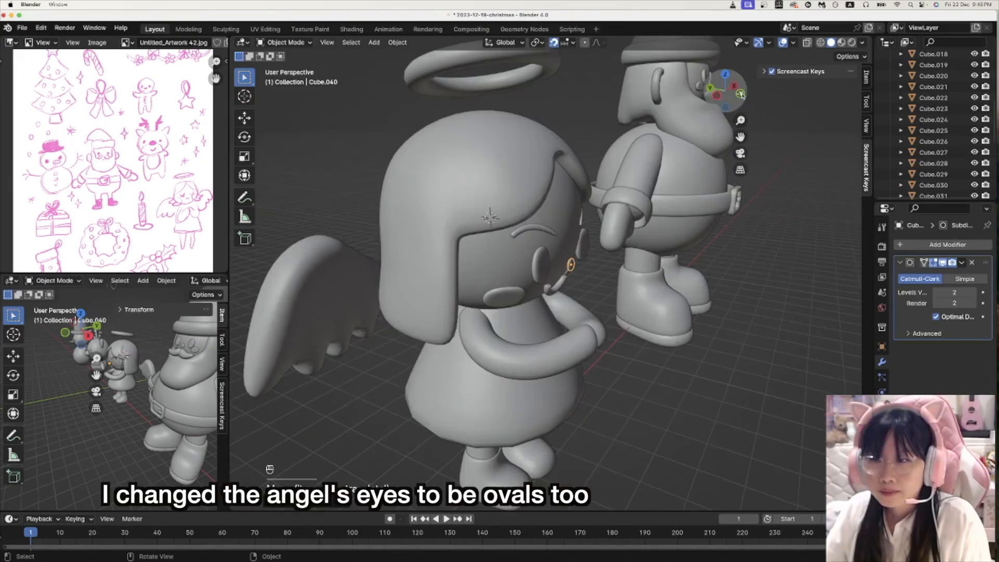
click(741, 93)
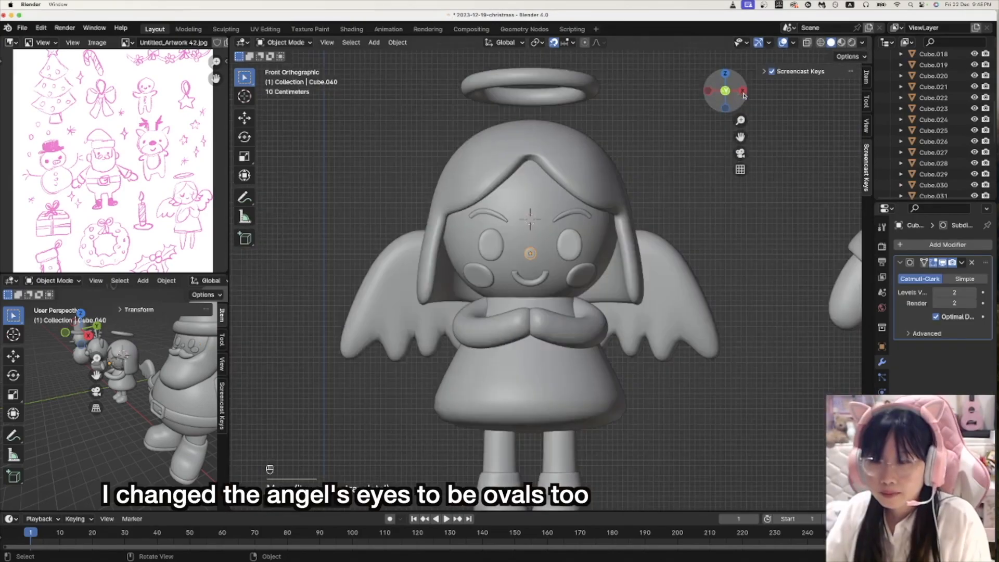
scroll(704, 252, down, 8)
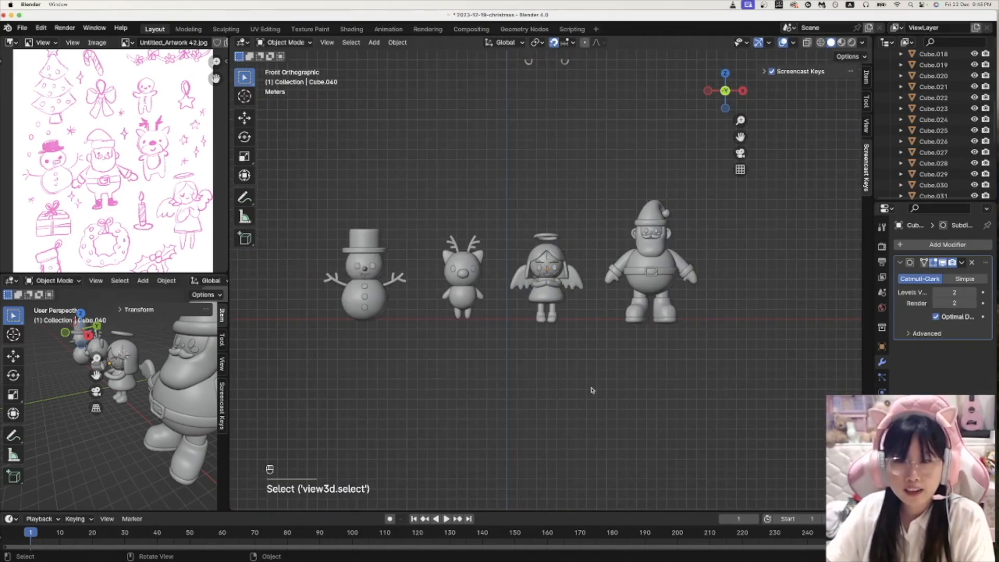
scroll(591, 390, up, 3)
scroll(591, 390, up, 2)
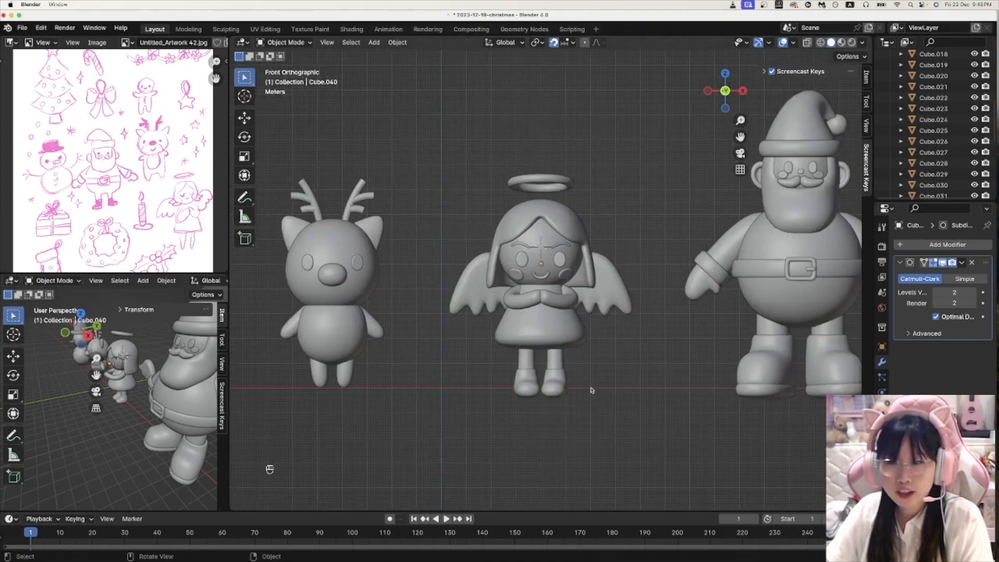
Step: Add an upright plane, divide it into a three-by-three grid with bevelled loops and delete its four corner faces
shift+middle_drag(458, 345, 484, 439)
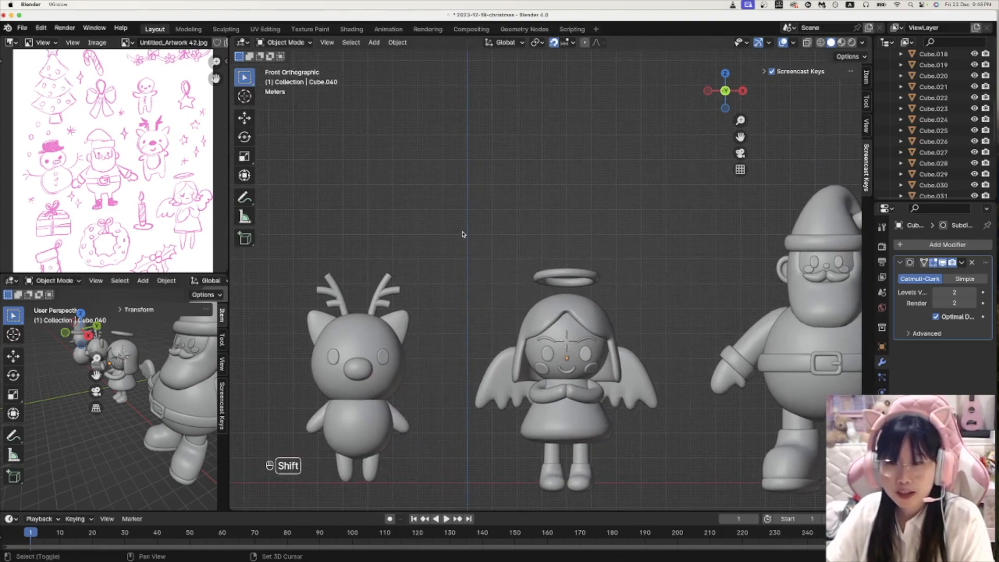
key(shift+a)
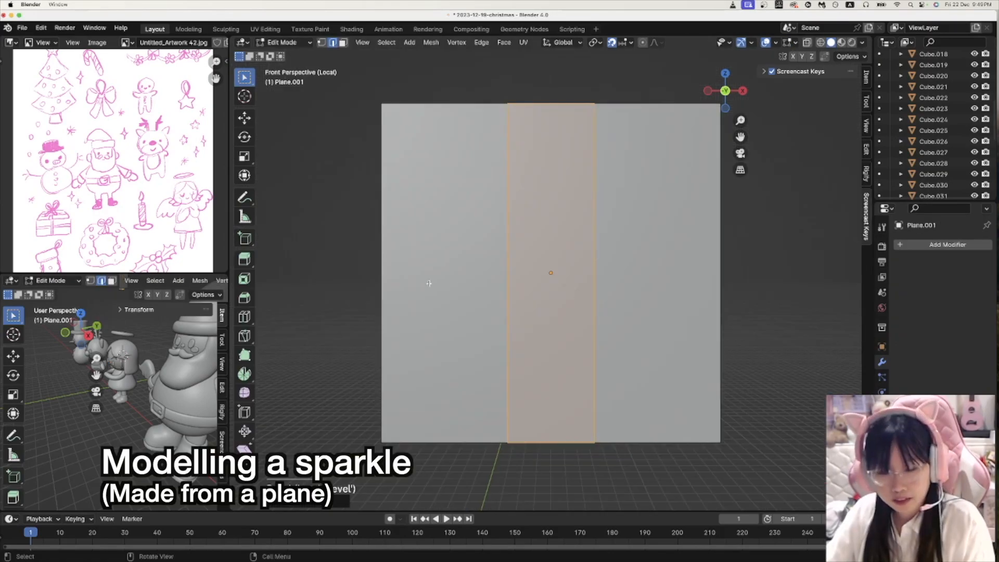
key(ctrl+b)
key(3)
click(435, 169)
shift+click(650, 175)
shift+click(625, 359)
shift+click(451, 369)
key(x)
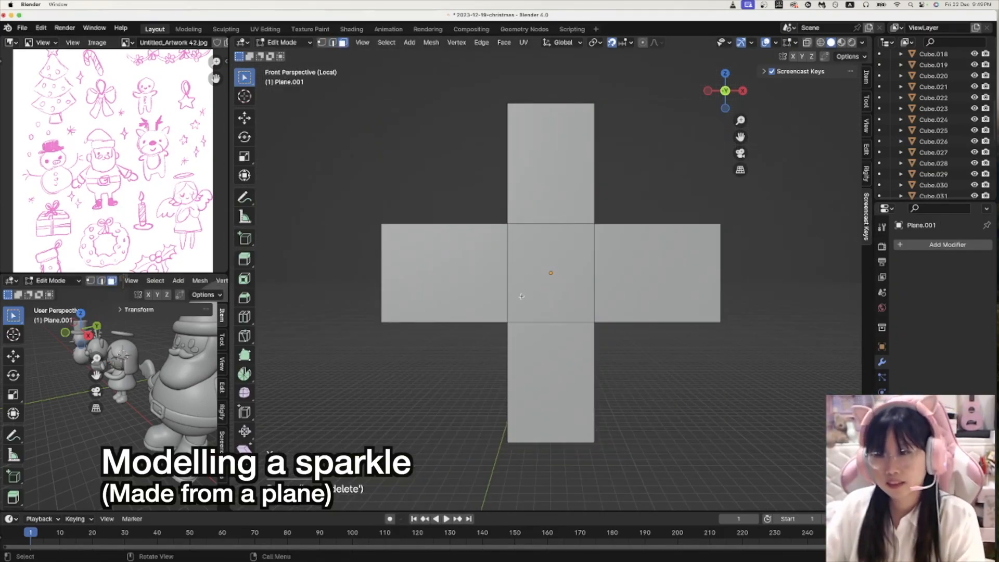
Step: Extrude the whole cross to give it thickness and add a level 2 Subdivision Surface modifier
key(Tab)
key(Tab)
key(a)
key(e)
click(583, 283)
key(Tab)
key(super+2)
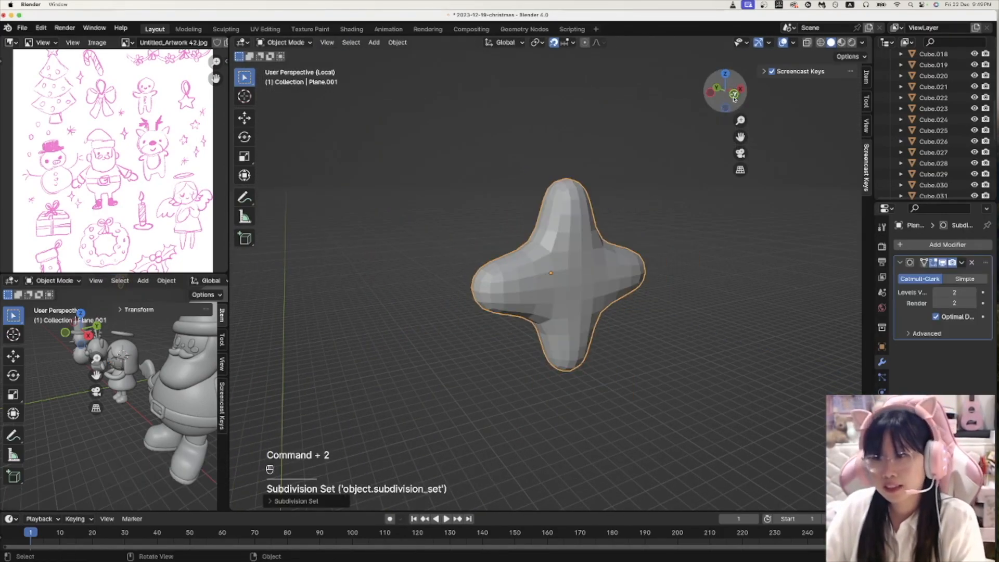
Step: Stretch the sparkle's upper and lower arms outward along Z and taper their tips
key(Tab)
key(alt+z)
drag(496, 149, 605, 200)
key(g)
key(z)
drag(497, 350, 604, 411)
key(g)
key(z)
key(s)
drag(499, 112, 606, 166)
Step: Narrow the sparkle's left and right tips and return to Object Mode with nothing selected
drag(429, 217, 499, 362)
key(s)
click(479, 329)
drag(617, 221, 664, 312)
key(s)
click(711, 330)
key(Tab)
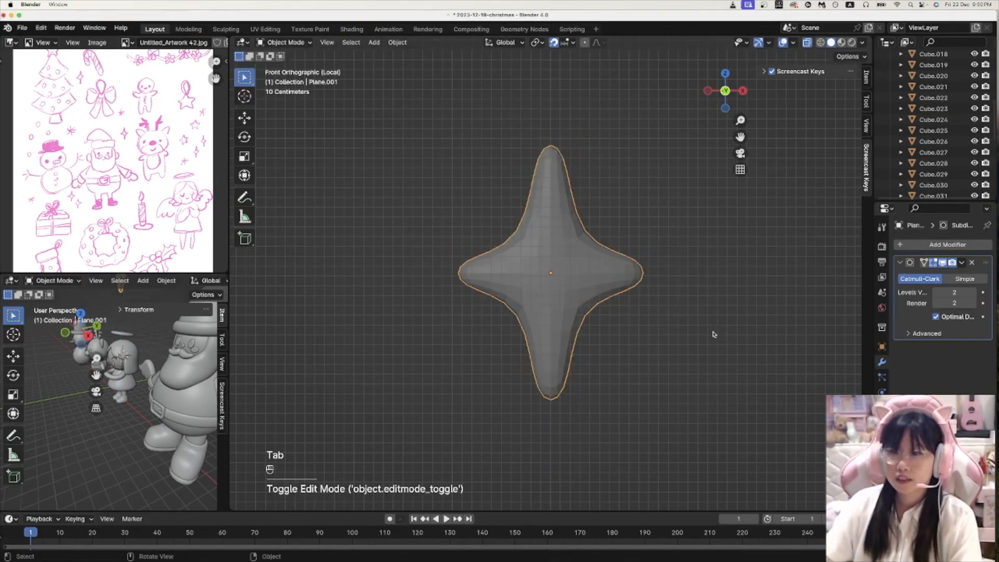
click(713, 334)
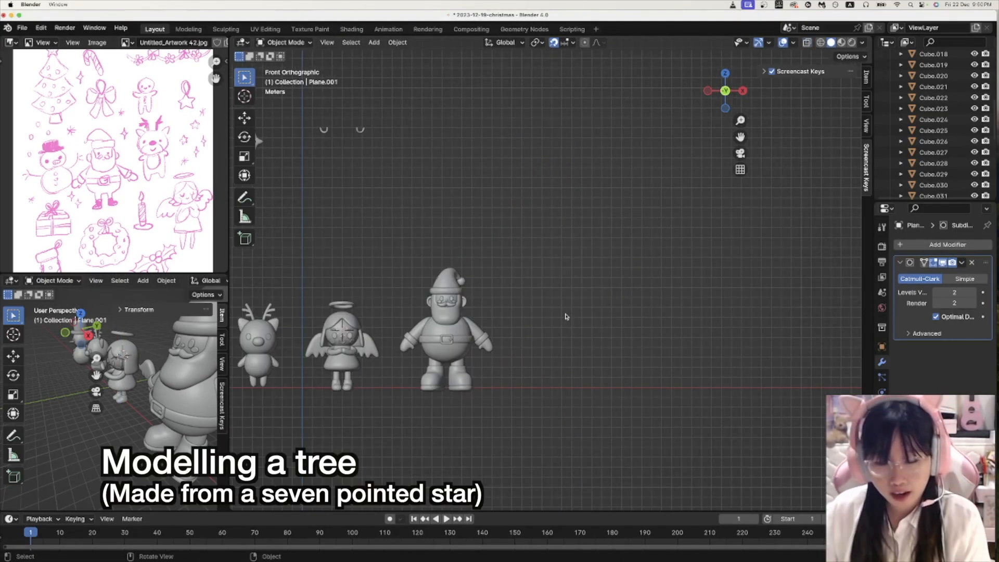
Step: Add a seven-pointed star, shrink its top outline to form a tree tier and give it a level 2 subdivision
key(shift+a)
mouse_move(566, 316)
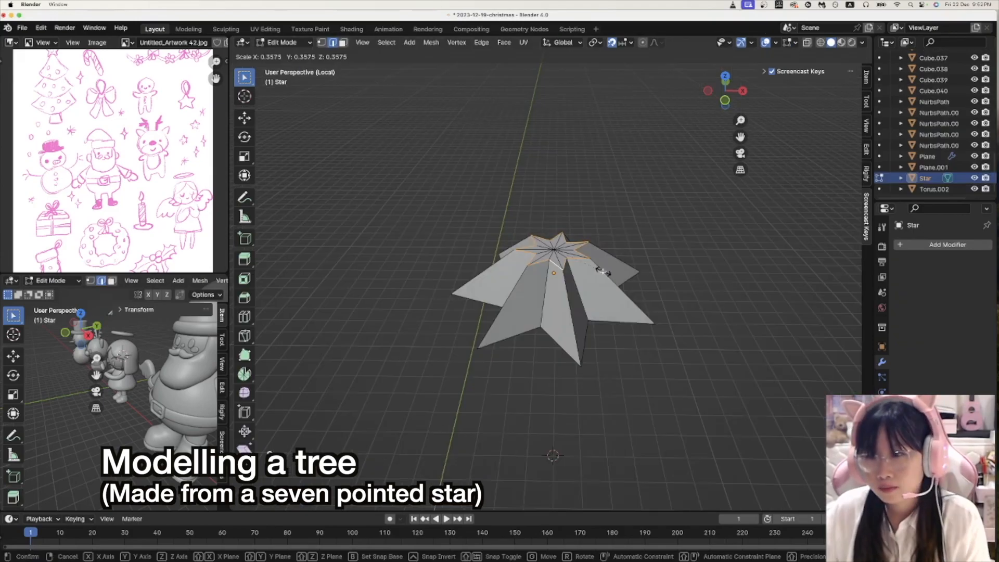
key(Tab)
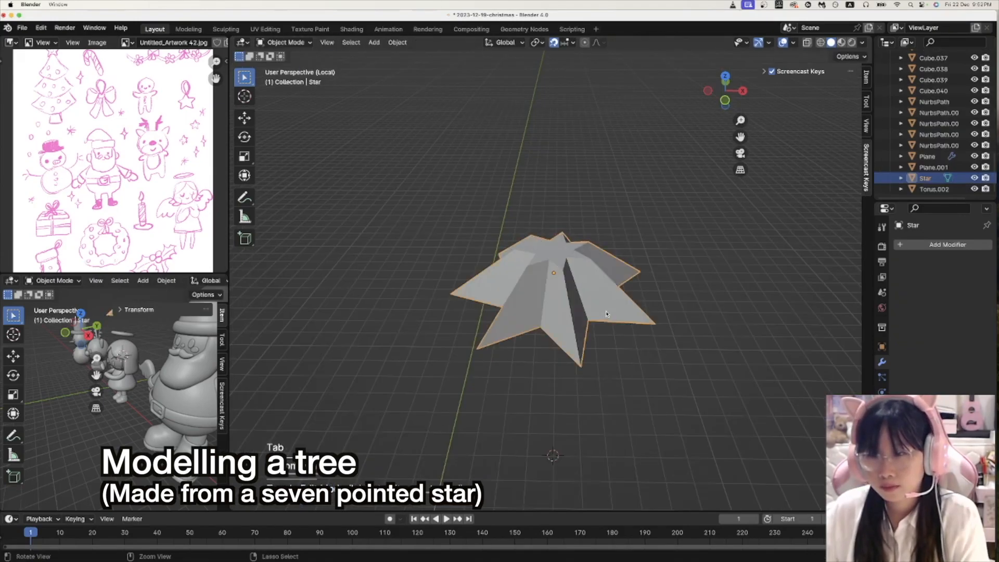
key(super+2)
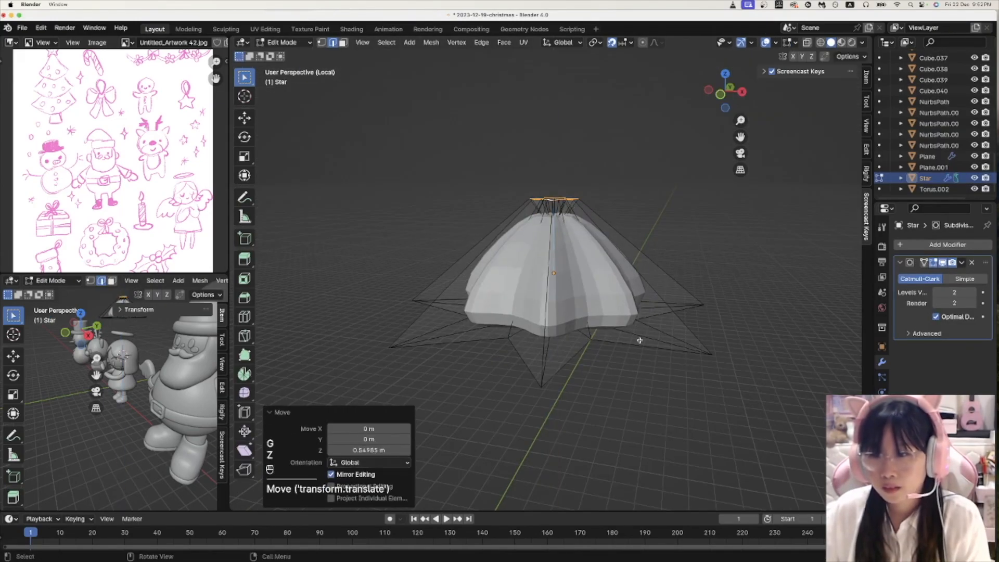
Step: Scale the star-shaped edge loop around the bottom of the tree tier
alt+click(657, 356)
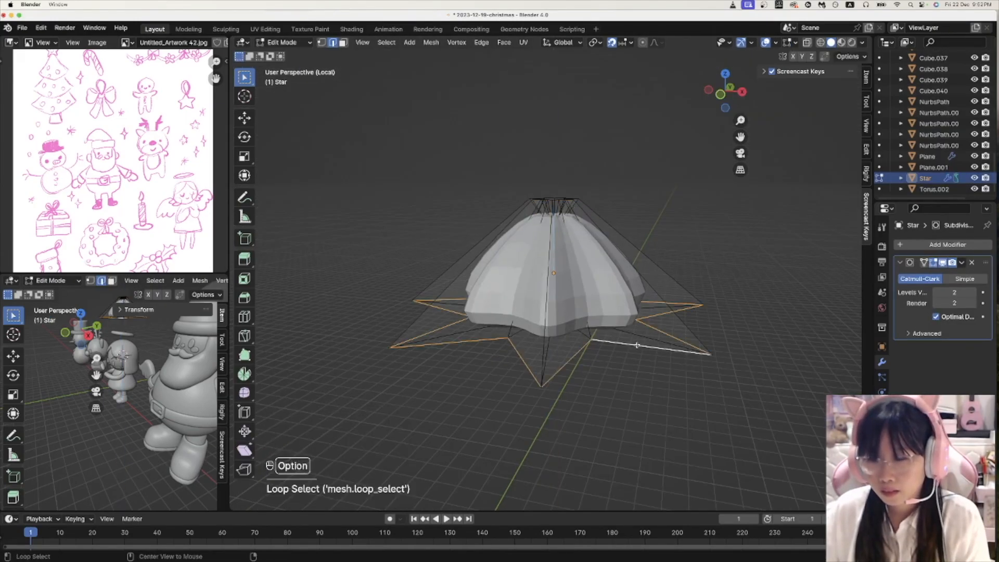
key(s)
click(628, 353)
key(Tab)
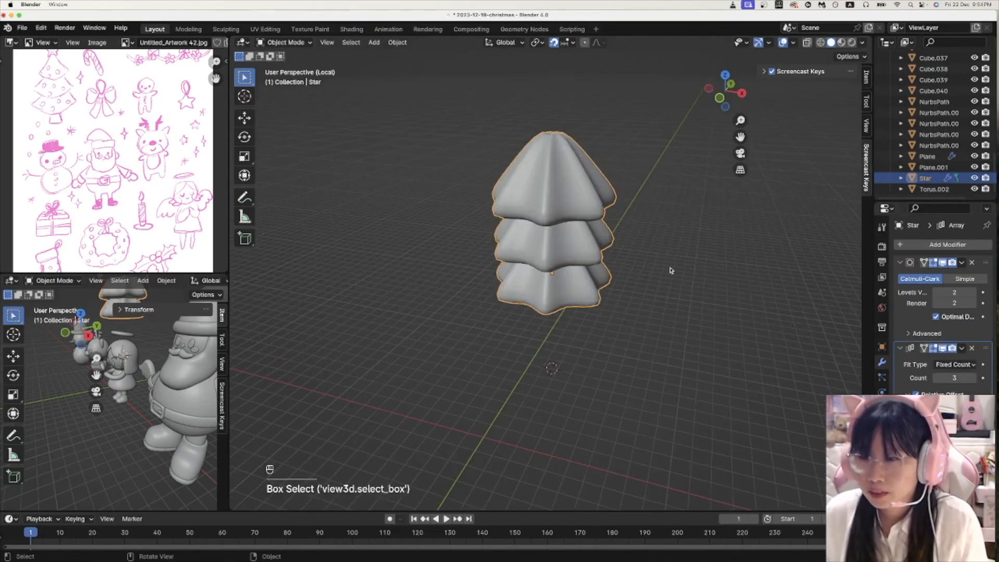
Step: Apply the Array modifier on the three-tier tree and scale down its top tier
click(963, 348)
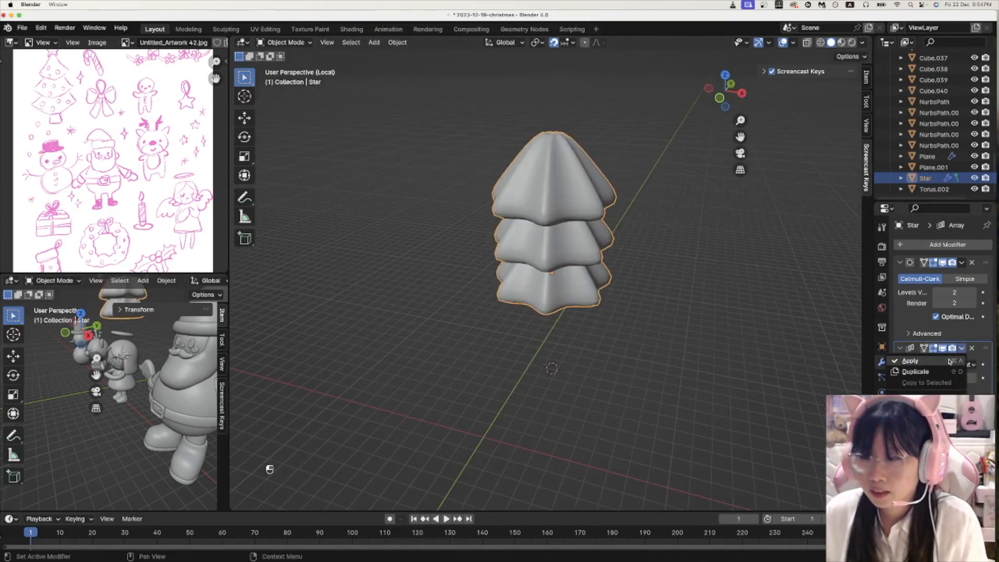
click(951, 360)
click(600, 290)
click(578, 283)
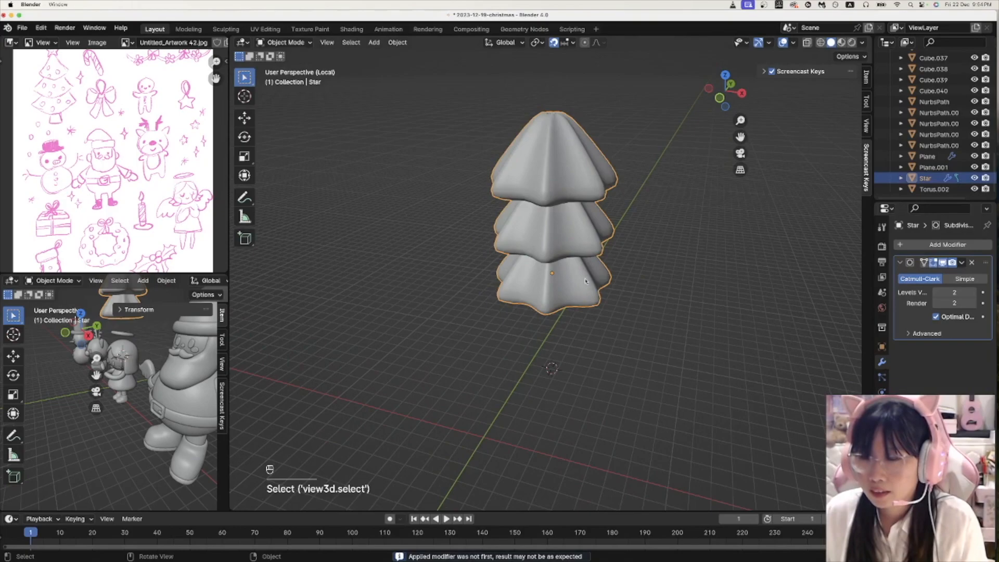
middle_drag(580, 257, 580, 248)
key(Tab)
key(s)
click(623, 154)
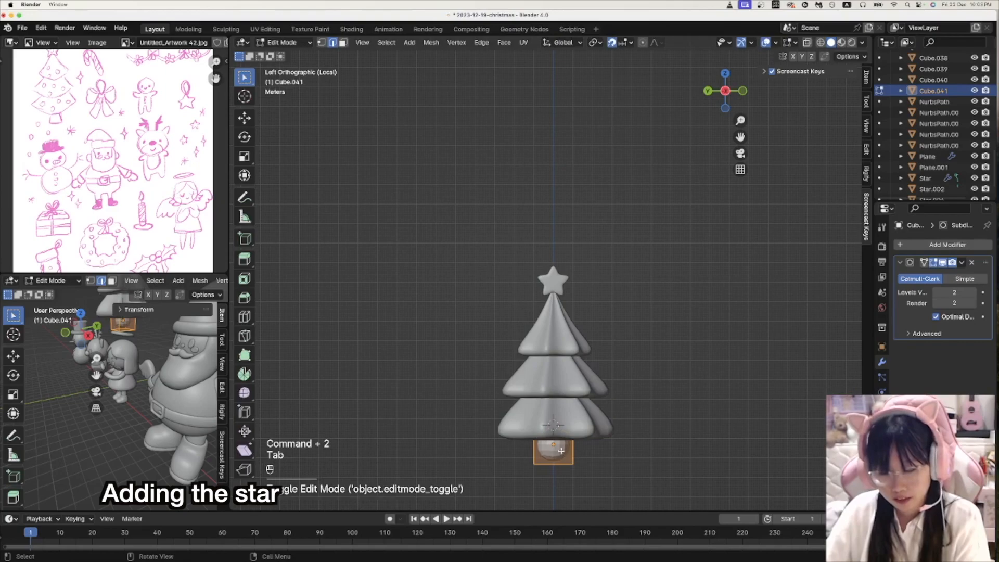
Step: Add a loop cut to the tree trunk and place a bauble on the side of the tree's upper tier
key(super+r)
click(561, 451)
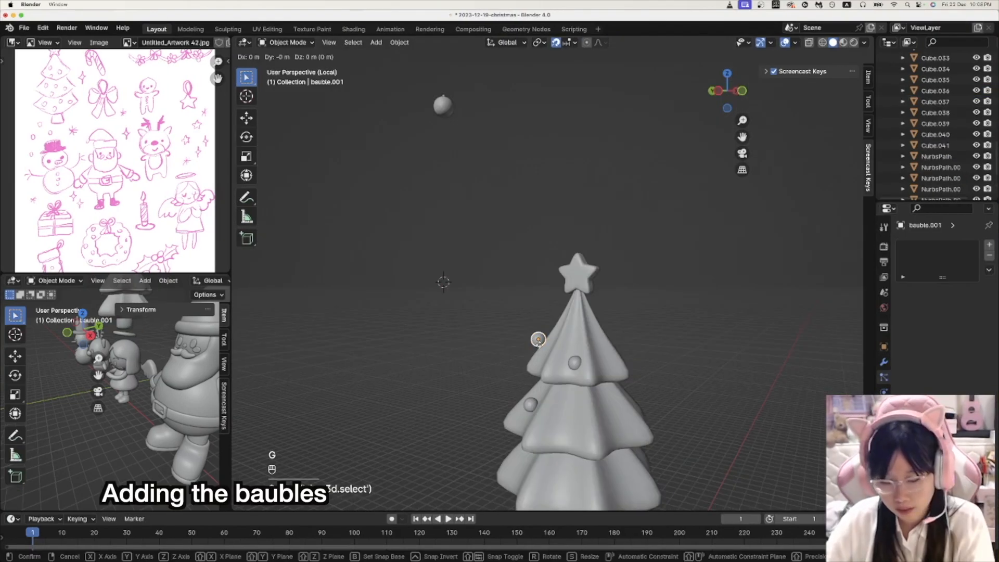
key(g)
click(543, 341)
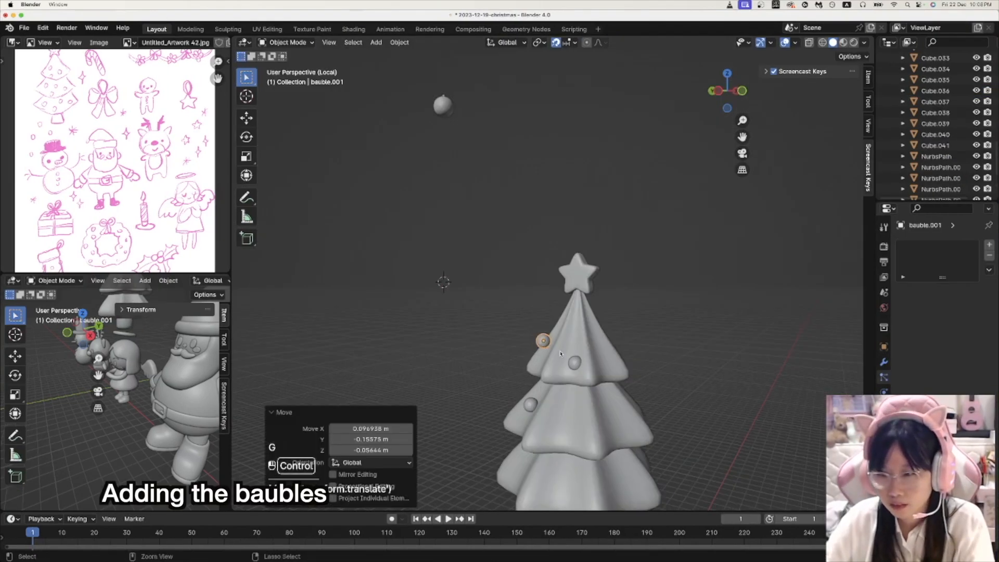
middle_drag(619, 352, 627, 313)
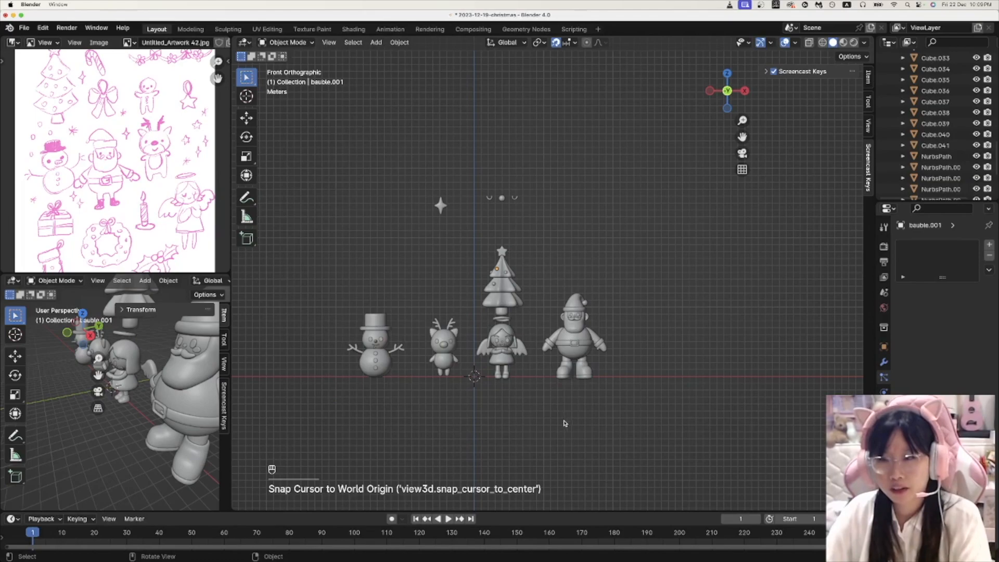
Step: Add a camera to the scene at the world origin
scroll(564, 424, up, 2)
scroll(565, 418, down, 1)
key(shift+a)
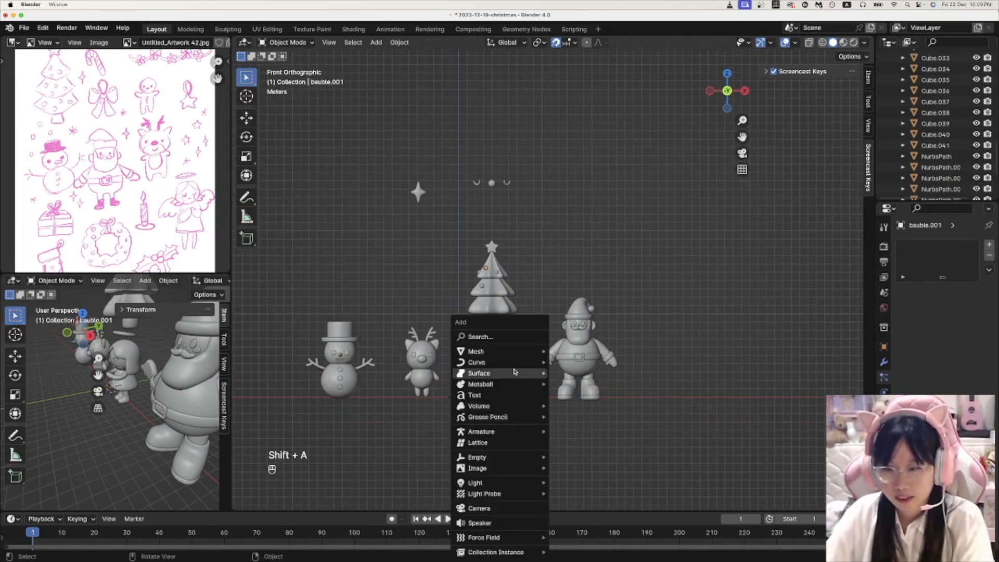
click(480, 508)
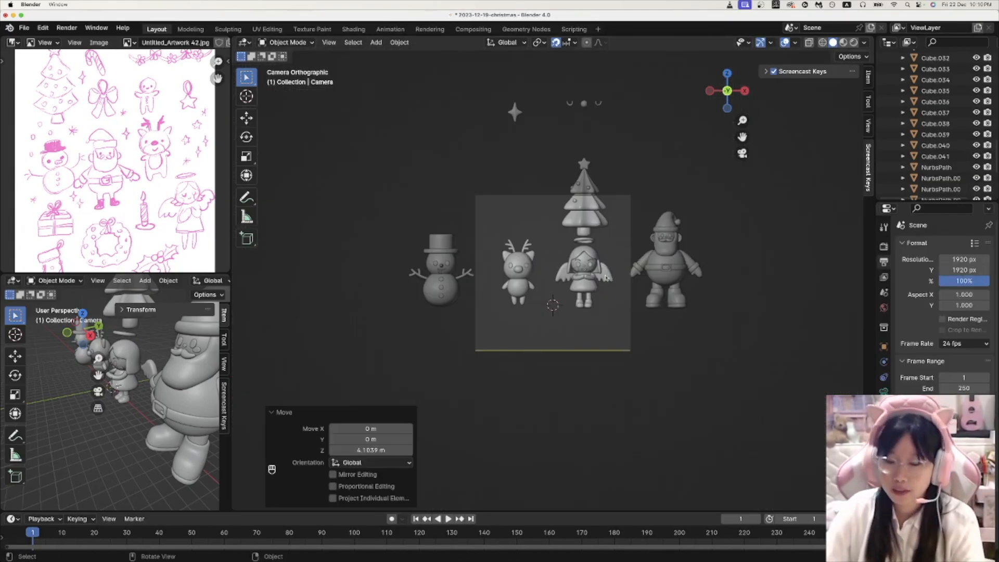
Step: Move all the models along Z out of the camera frame to clear space for a new composition
key(g)
key(z)
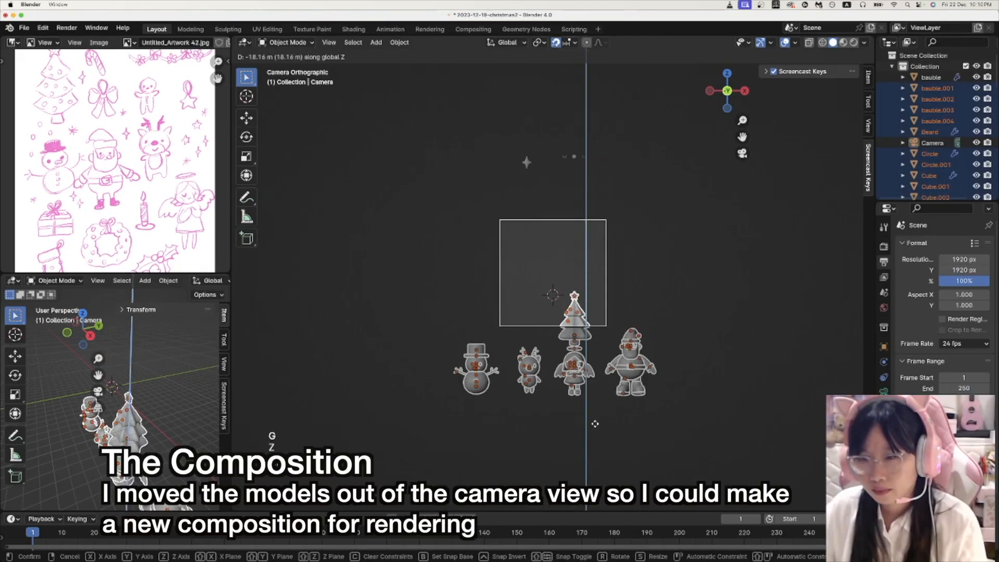
key(ctrl)
click(577, 201)
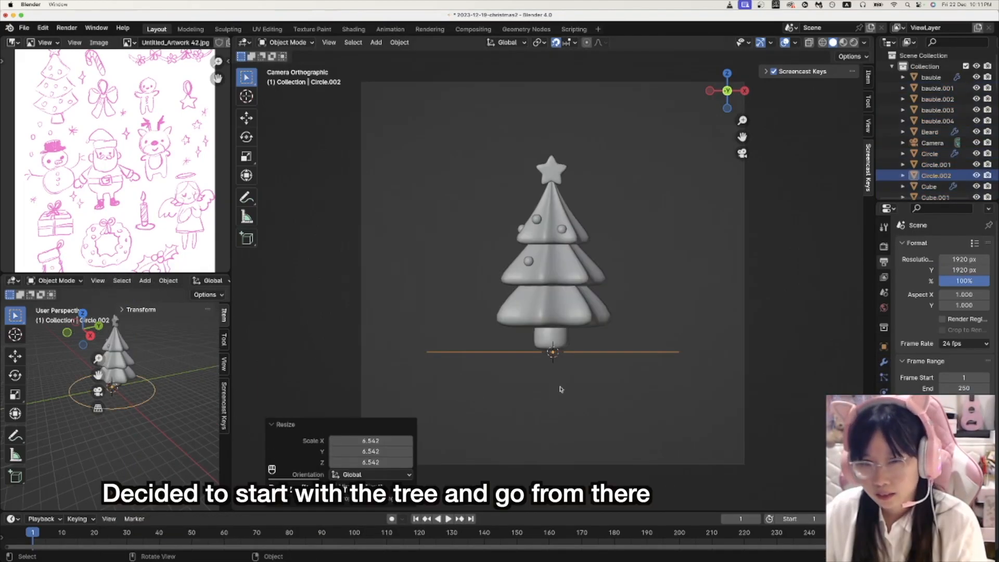
Step: Turn the circle beneath the tree into a smooth-shaded round base by filling and extruding it and insetting its underside
key(f)
key(e)
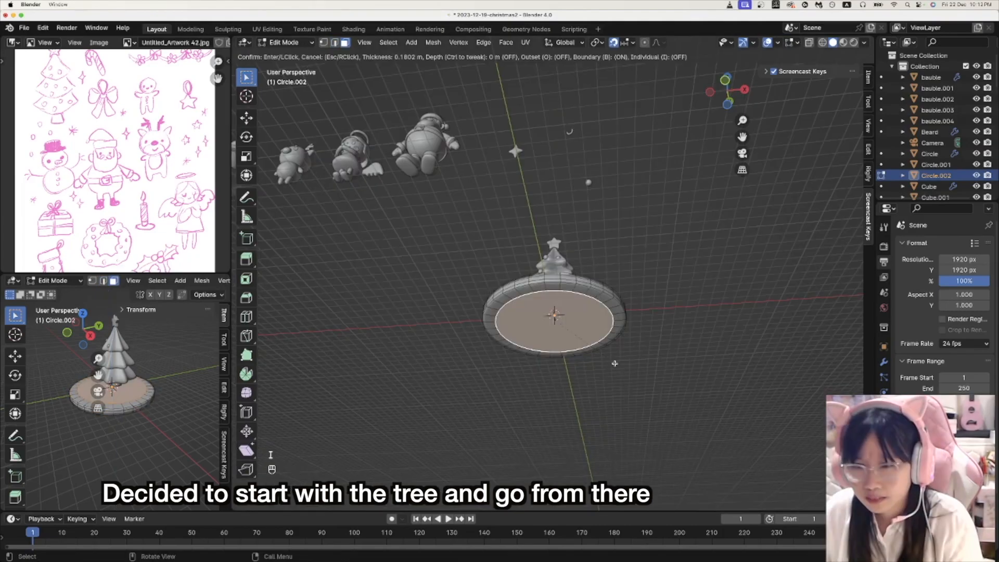
click(626, 354)
key(Tab)
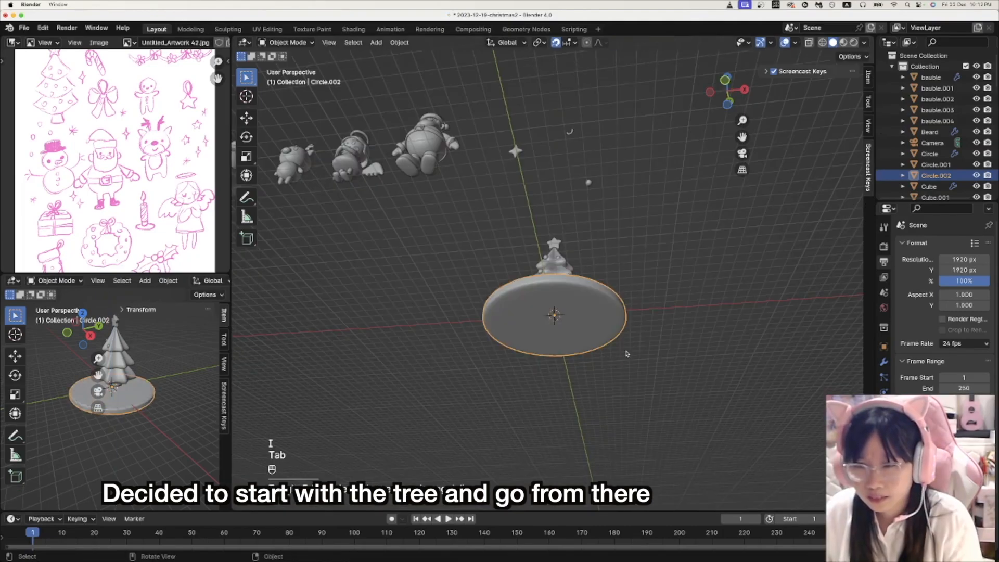
right_click(602, 326)
click(586, 326)
middle_drag(649, 315, 658, 390)
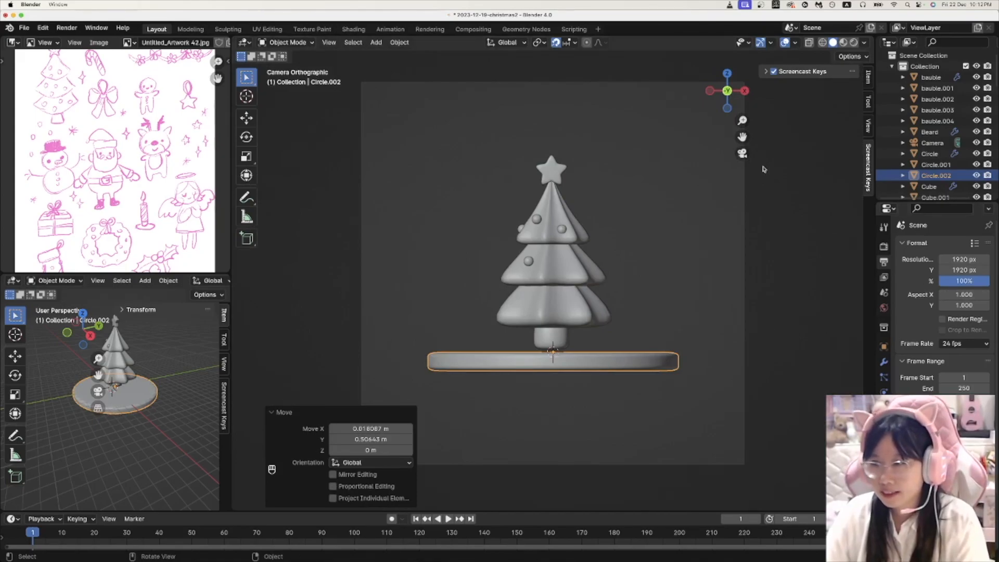
Step: Select the camera and assign an evening environment texture to the world background colour
click(937, 145)
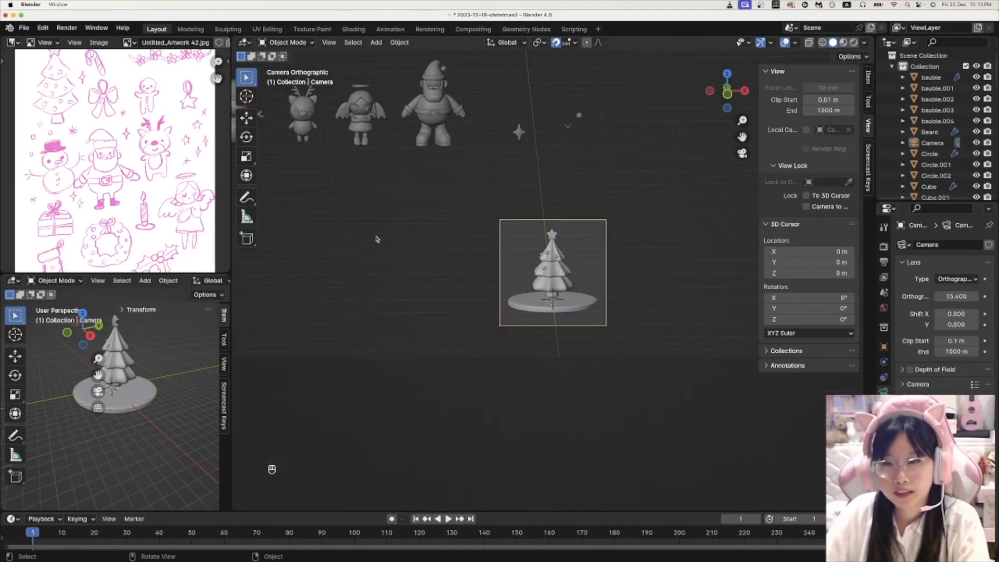
shift+middle_drag(406, 276, 423, 332)
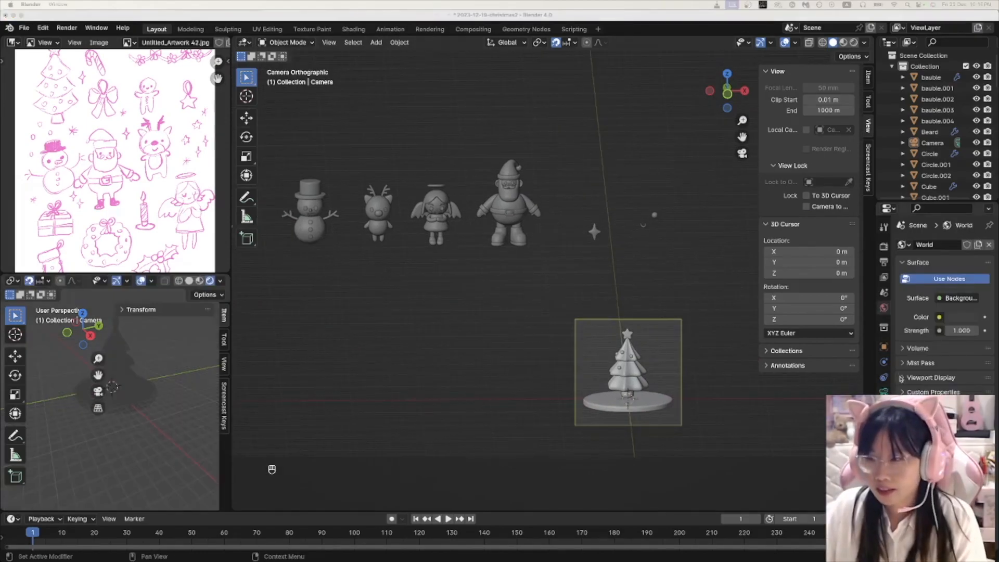
click(939, 299)
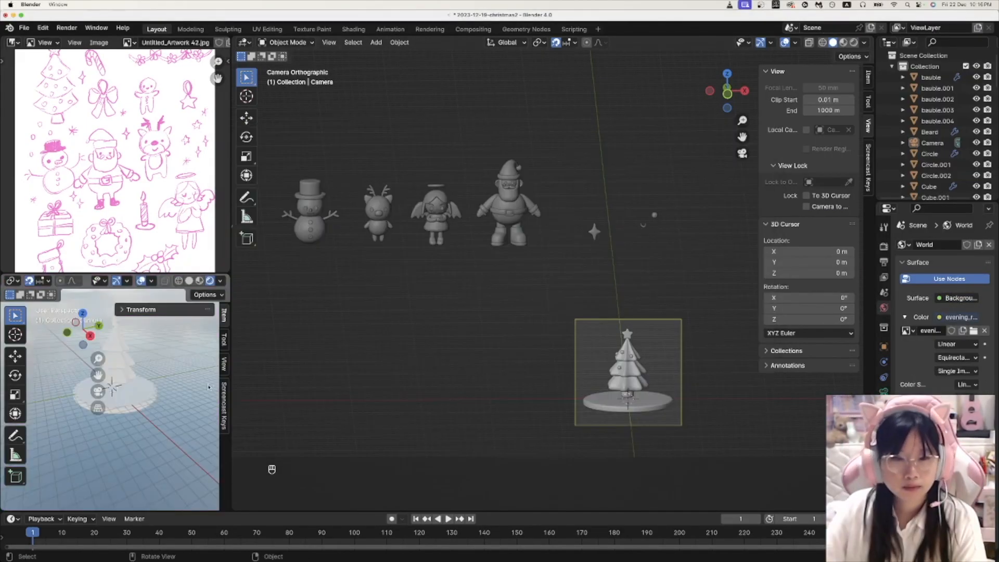
Step: Extrude the floor plane's back edge 68.116 m upward as a backdrop and bevel the fold into a smooth curve
click(610, 329)
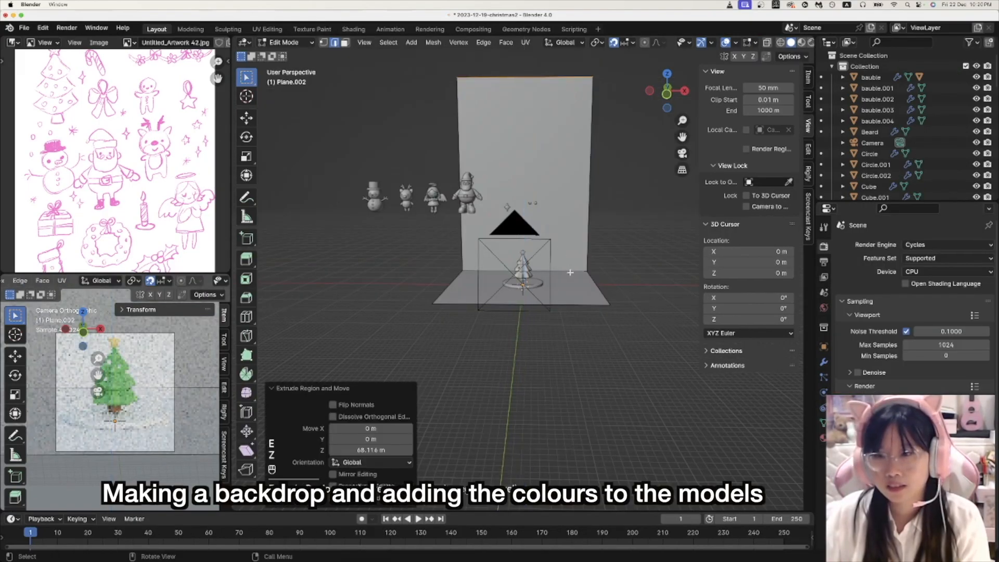
middle_drag(570, 284, 567, 307)
key(ctrl+b)
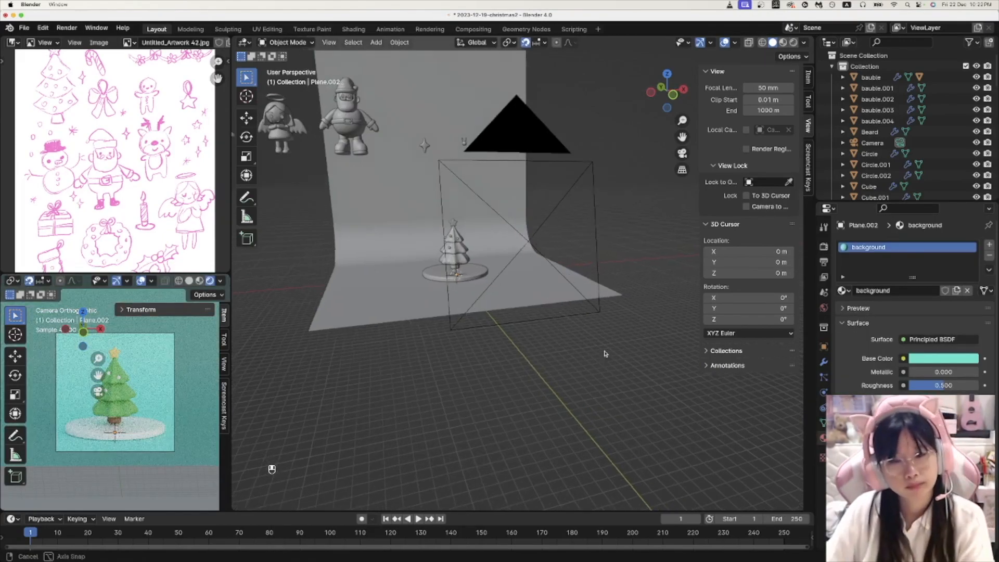
Step: Select the whole snowman and move it onto the round base in front of the tree
middle_drag(604, 346, 601, 347)
scroll(602, 348, down, 2)
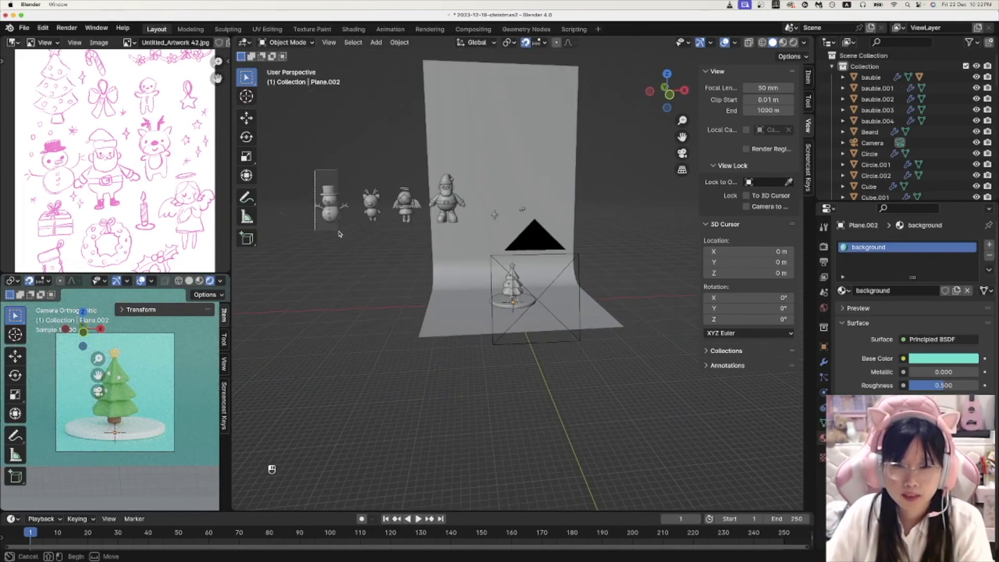
drag(315, 171, 341, 234)
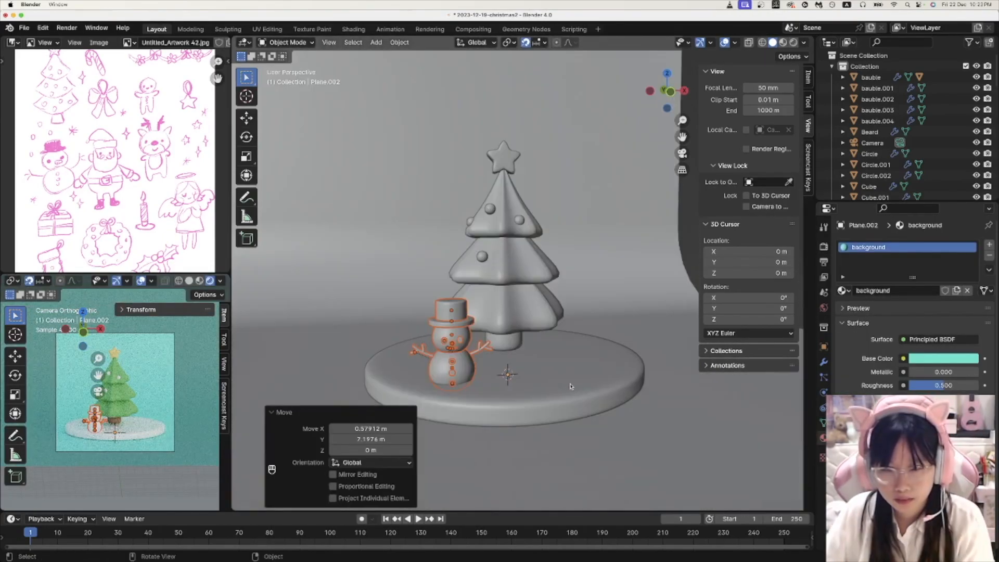
Step: Resize the snowman on the base and give its twig arms' twigs material a dark brown base colour
key(s)
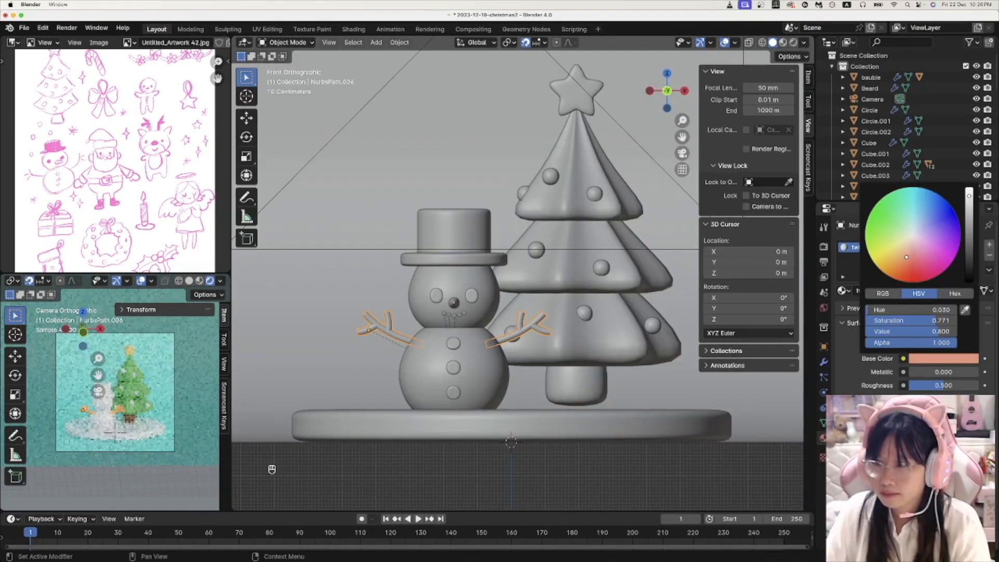
mouse_move(907, 257)
mouse_down()
mouse_move(916, 262)
mouse_move(908, 268)
mouse_up()
mouse_move(969, 214)
mouse_down()
mouse_move(969, 245)
mouse_move(898, 259)
mouse_up()
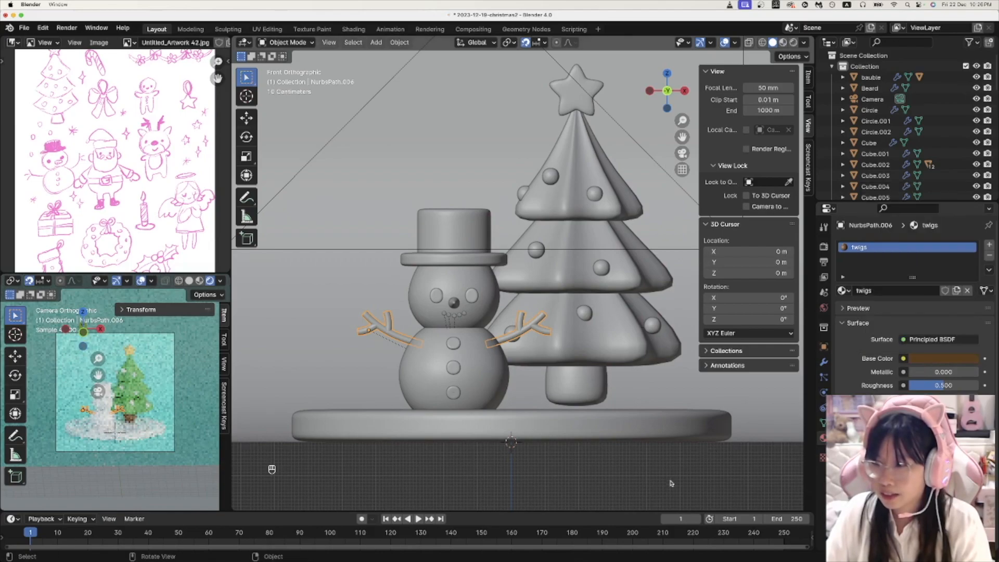
click(669, 483)
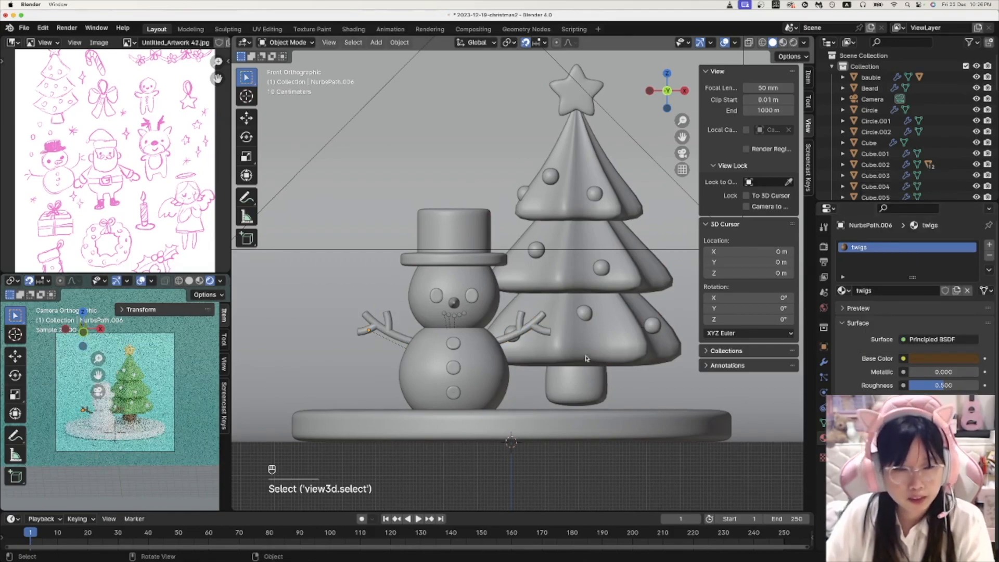
click(526, 336)
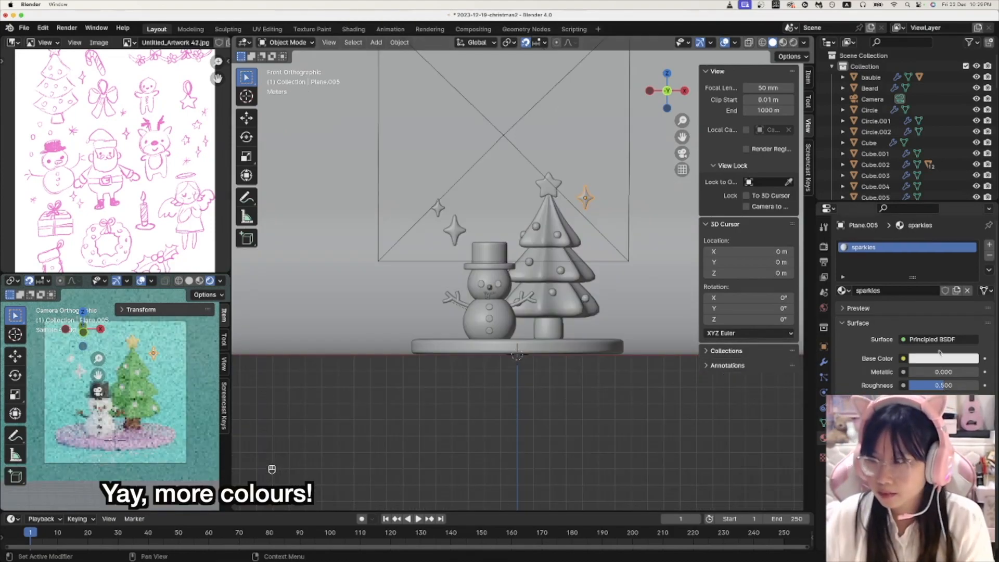
Step: Open the base colour of the sparkles material on the sparkle beside the tree's star
click(938, 361)
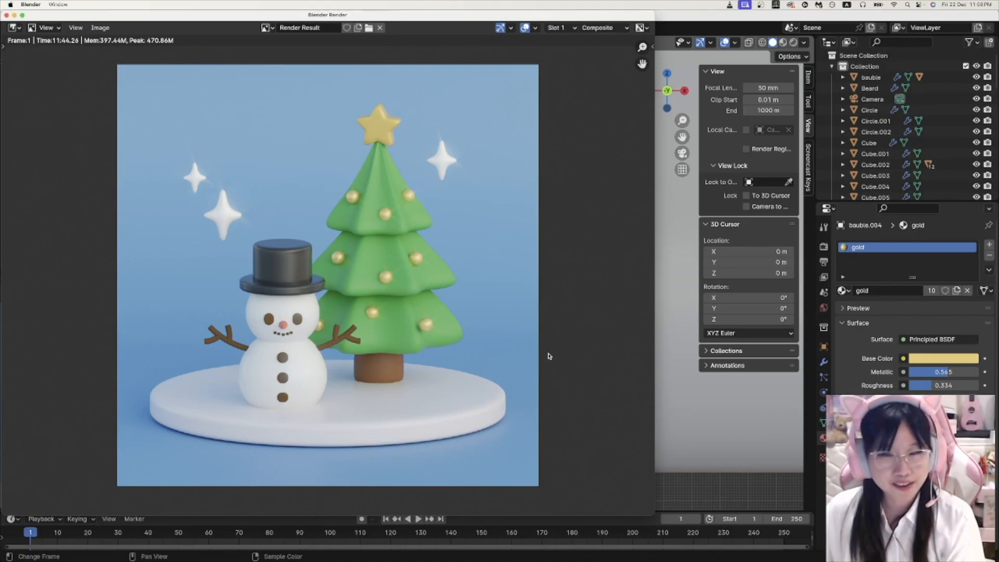
drag(427, 17, 429, 18)
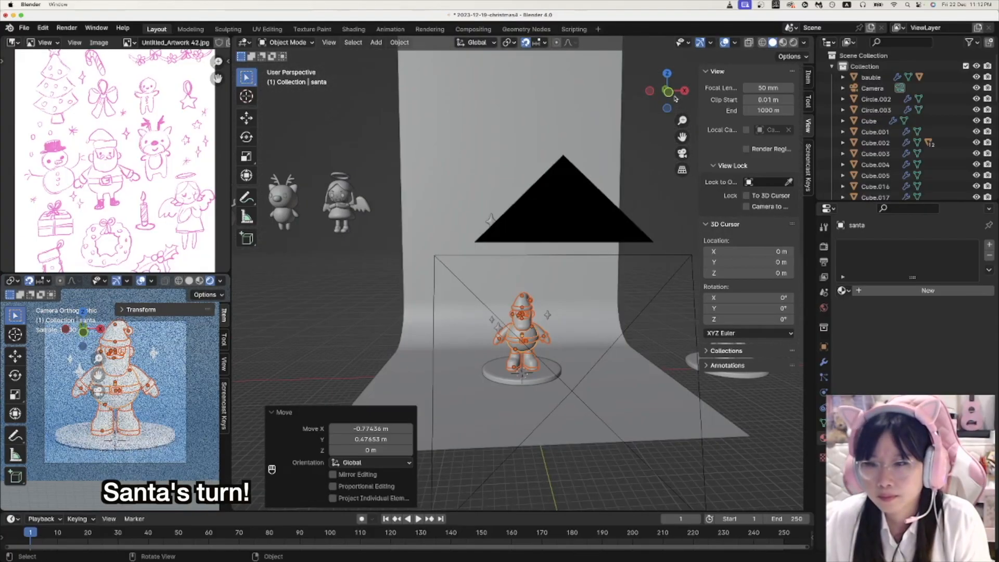
Step: Fit the whole Santa onto the round base at 0.870 scale, lowered about 0.71 m along Z, and save the file
click(669, 93)
key(s)
click(571, 382)
key(g)
key(z)
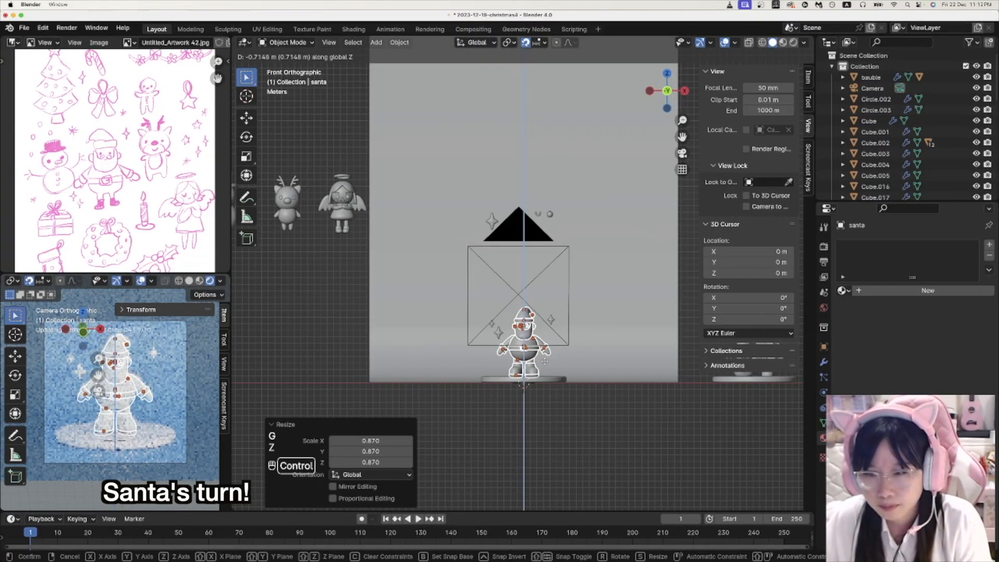
click(545, 361)
scroll(584, 435, up, 4)
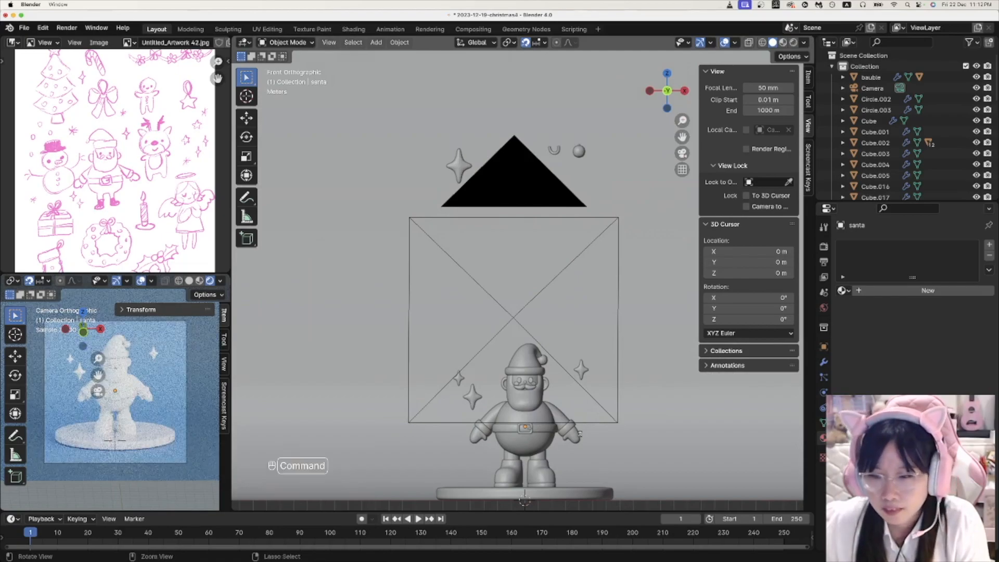
key(super+s)
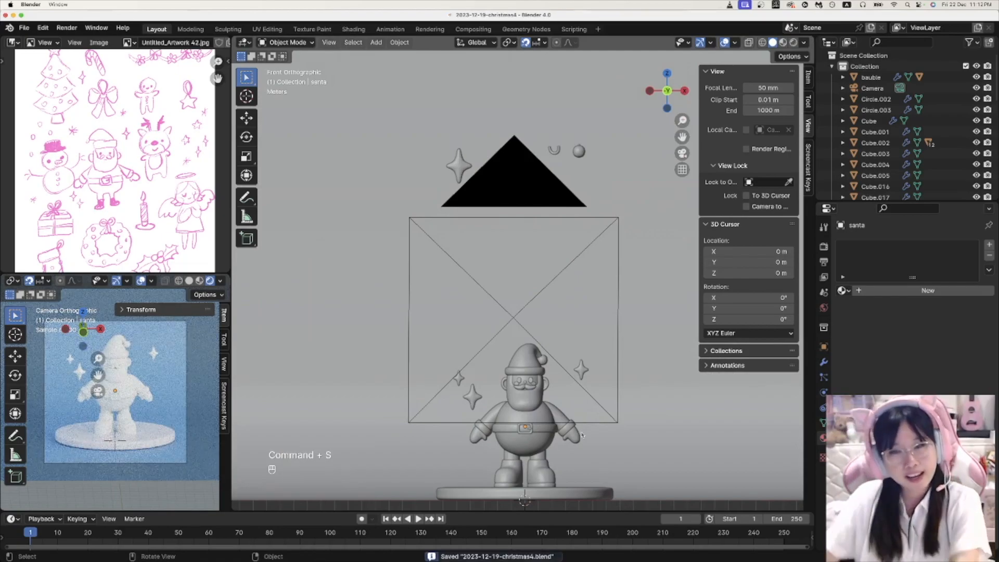
Step: Create a new material for Santa's hat and give it a red base colour
scroll(556, 365, up, 2)
shift+middle_drag(545, 490, 531, 335)
click(489, 248)
click(928, 291)
click(942, 357)
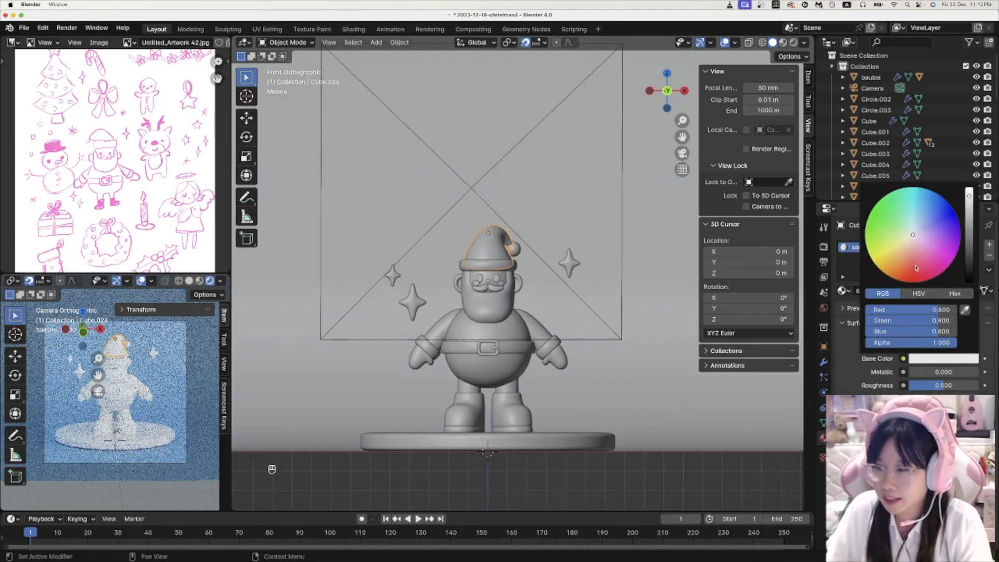
click(914, 271)
Step: Reuse the santaRed material on Santa's body and legs and set its roughness to 0.760
click(489, 374)
click(844, 291)
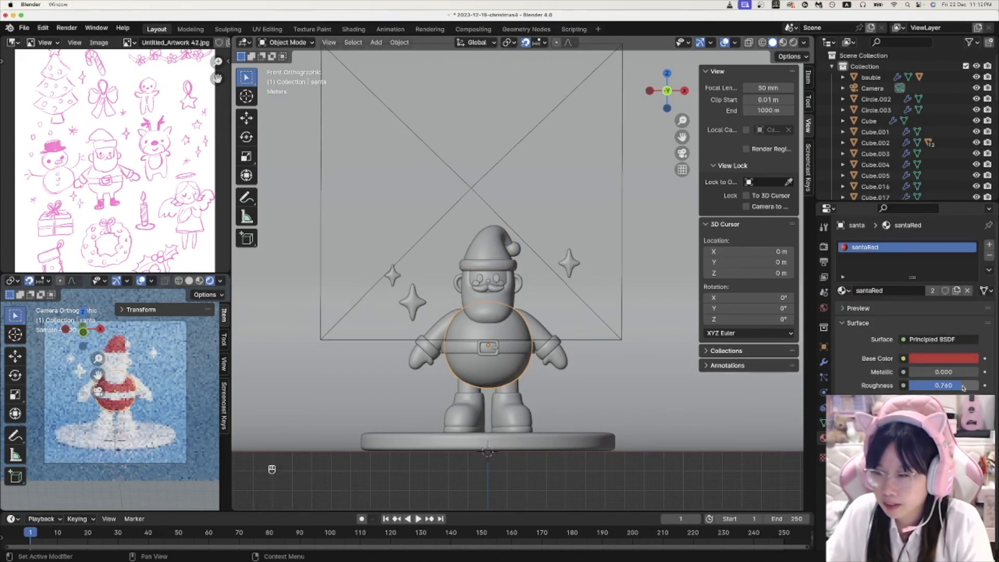
click(470, 388)
click(843, 291)
Step: Create a black material named santaBlack for Santa's belt and reuse it on his boots and soles
click(463, 348)
click(927, 291)
double_click(880, 291)
text(santaBlack)
click(943, 359)
click(844, 290)
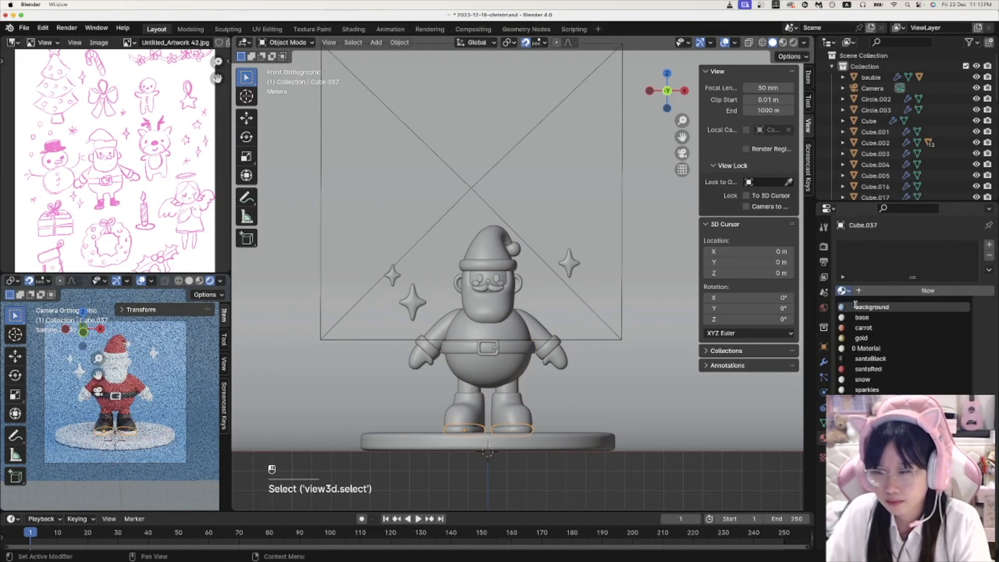
click(666, 485)
Step: Create a material named skin for Santa's face and choose an existing material for his hand
click(476, 273)
click(928, 291)
text(skin)
click(559, 359)
click(843, 290)
Step: Create a material named eyes for Santa's eyes and choose an existing material for the round base
click(480, 279)
click(928, 290)
text(eyes)
click(487, 441)
click(843, 290)
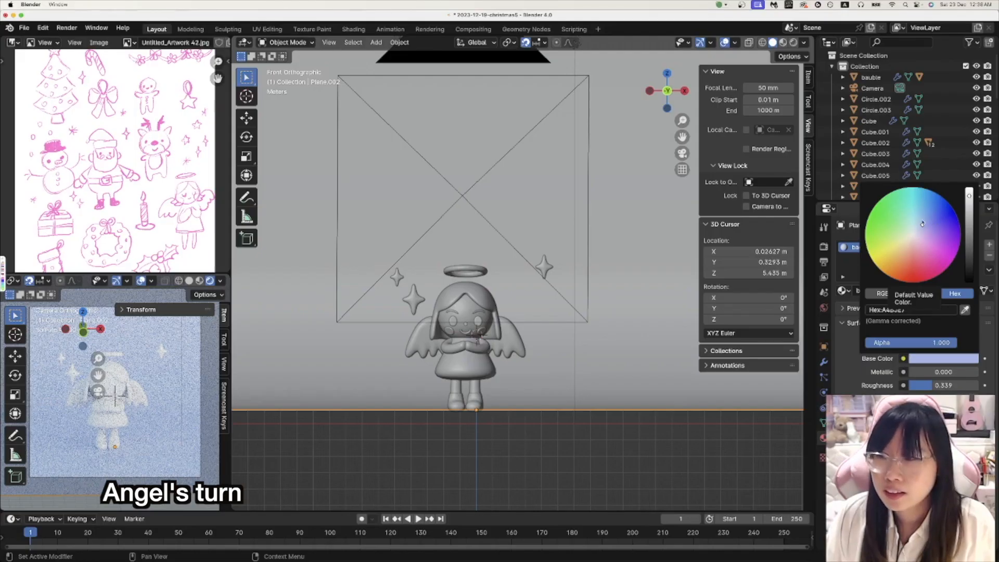
Step: Change the angel backdrop's base colour to light blue and colour the angel's facial features
click(922, 216)
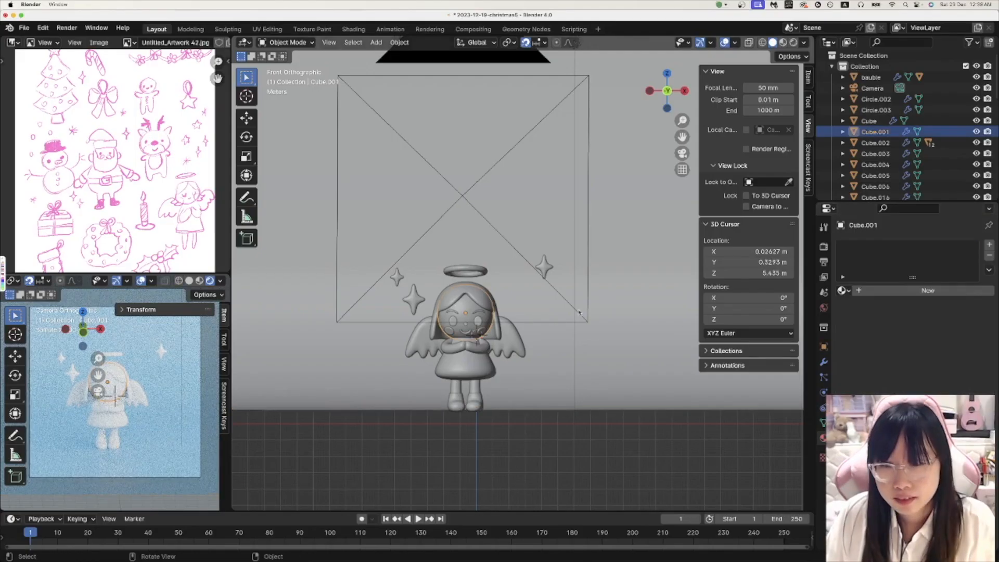
click(467, 334)
click(465, 333)
click(943, 359)
click(478, 321)
Step: Give the angel's hair a yellow material named blondHair and colour the eyebrows brown with hex 98763C
click(469, 292)
double_click(885, 291)
text(blondHair)
click(944, 358)
click(899, 239)
click(472, 312)
click(943, 358)
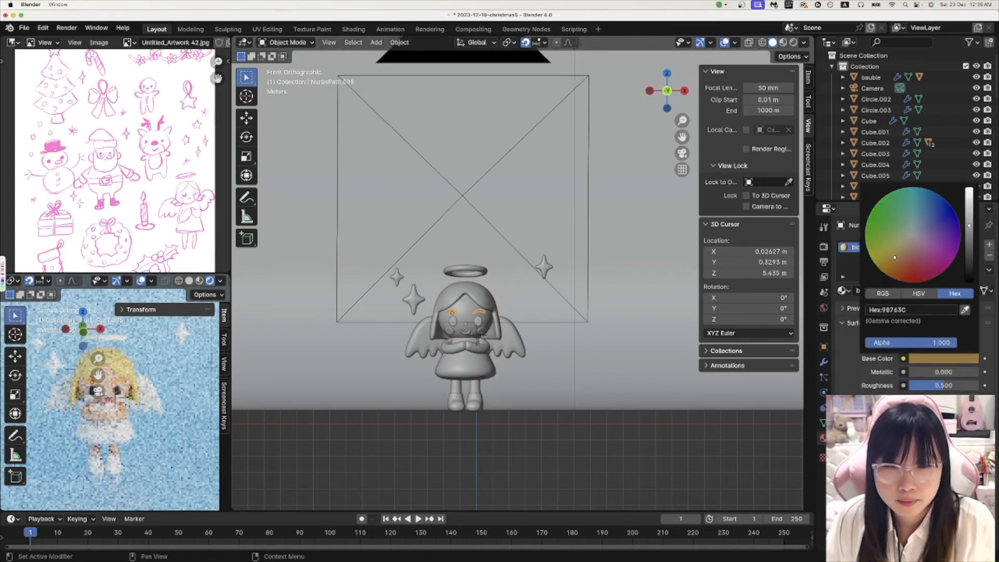
Step: Create a material named halo for the ring above the angel's head and adjust its base colour
click(466, 276)
click(928, 291)
double_click(885, 291)
text(halo)
click(943, 359)
scroll(908, 359, down, 2)
click(466, 272)
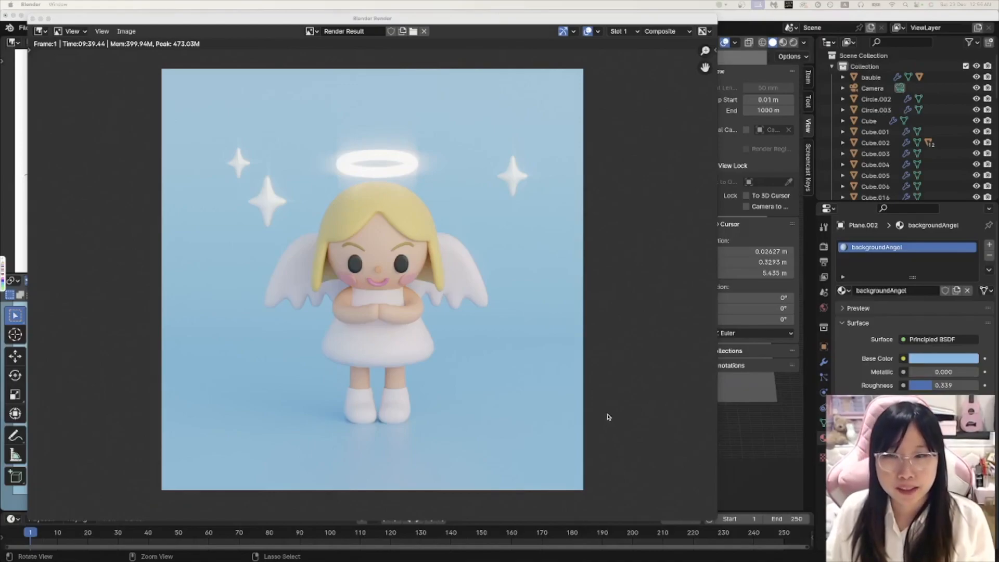
Step: Show the ViewLayer version of the blue angel render and save the purple render as PNG 2023-12-22-christmas6.png
click(652, 33)
click(650, 56)
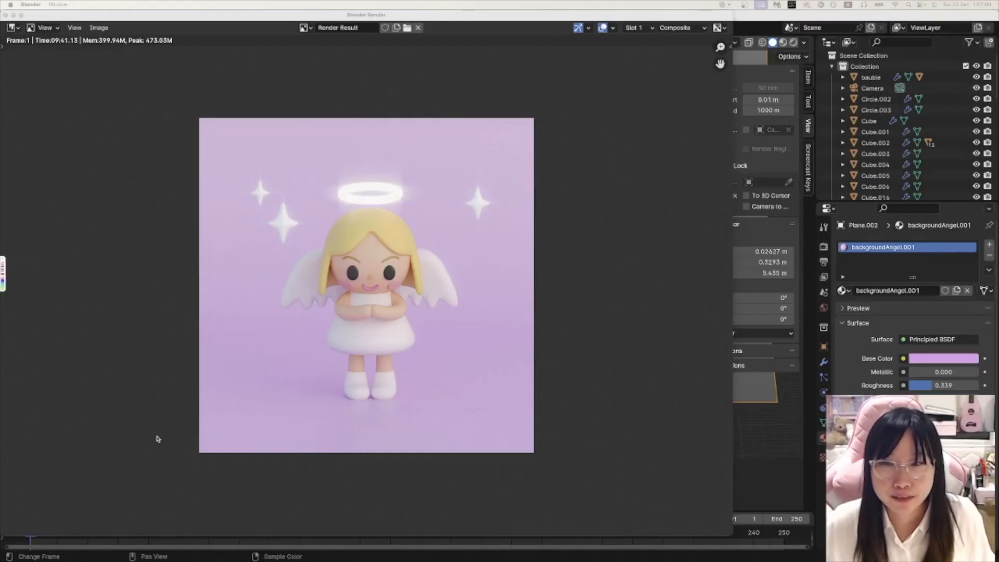
key(shift+alt+s)
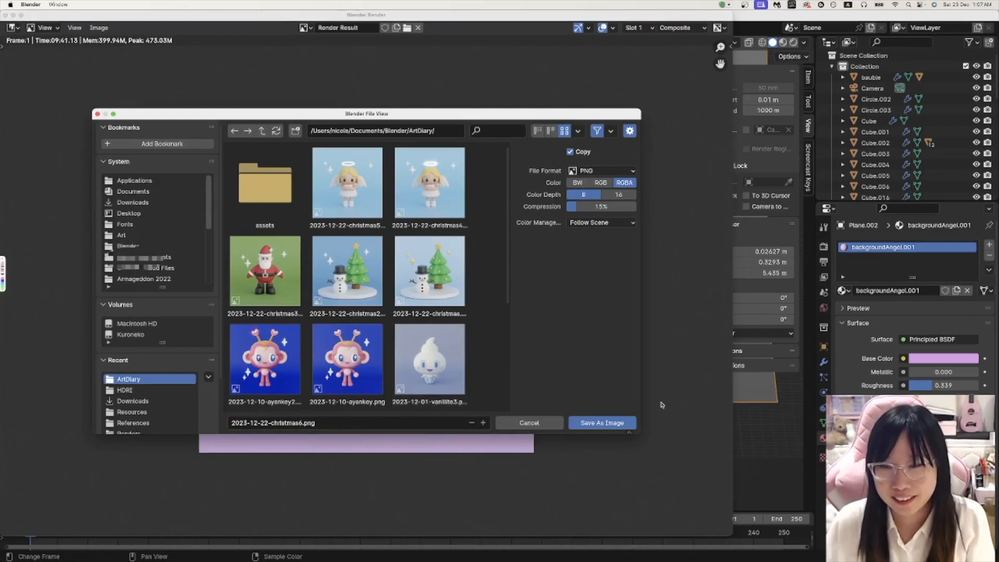
click(602, 423)
Step: Switch the purple angel render from Composite to ViewLayer and save that version as 2023-12-22-christmas7.png
click(675, 28)
click(669, 52)
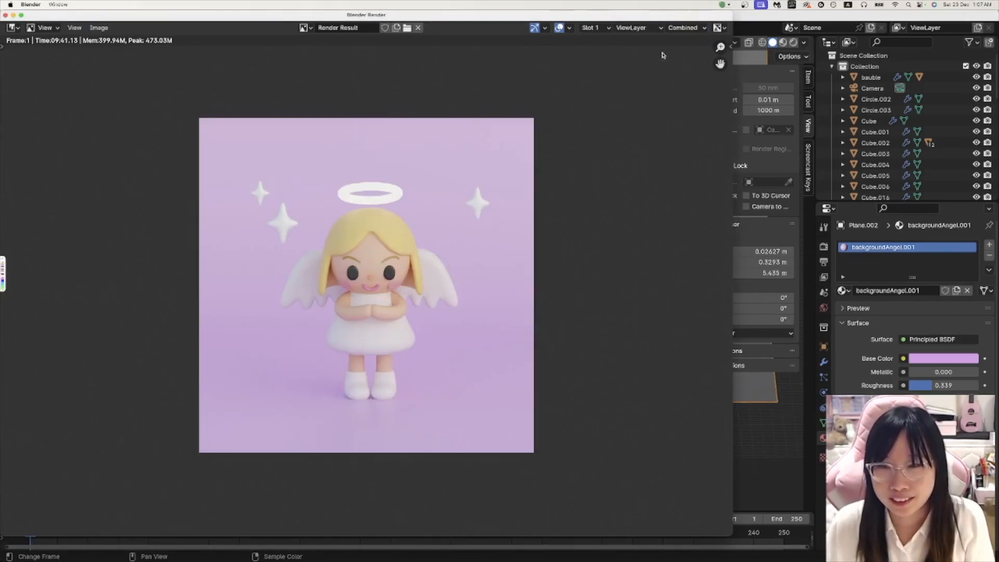
click(99, 27)
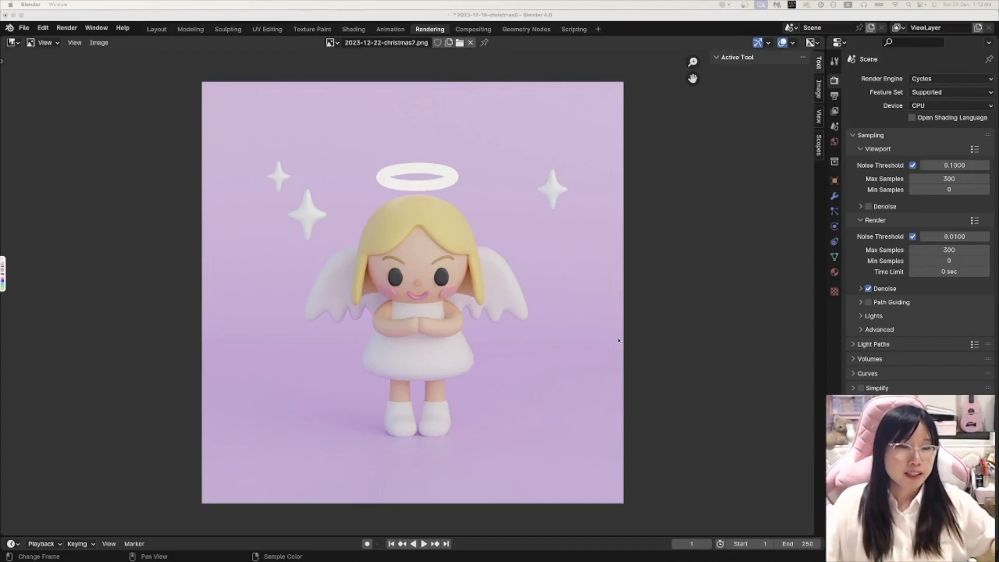